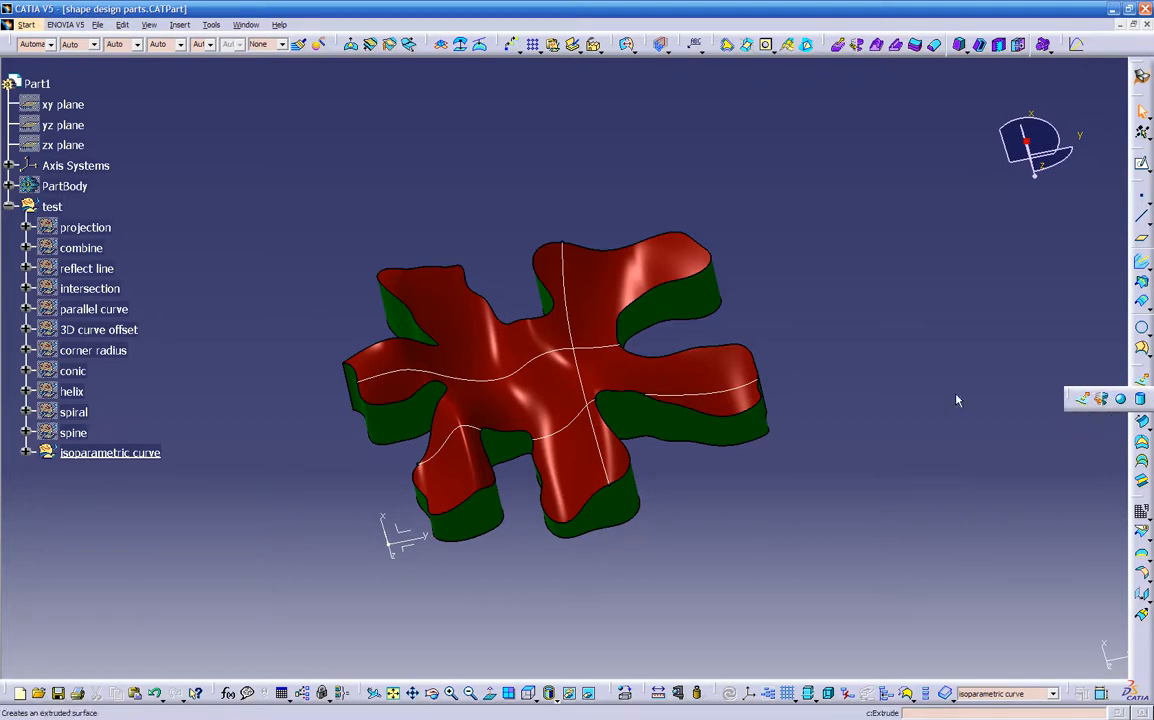
- Hide the isoparametric curve set and insert a new geometrical set named revolve
{"action": "right_click", "coordinate": [90, 455]}
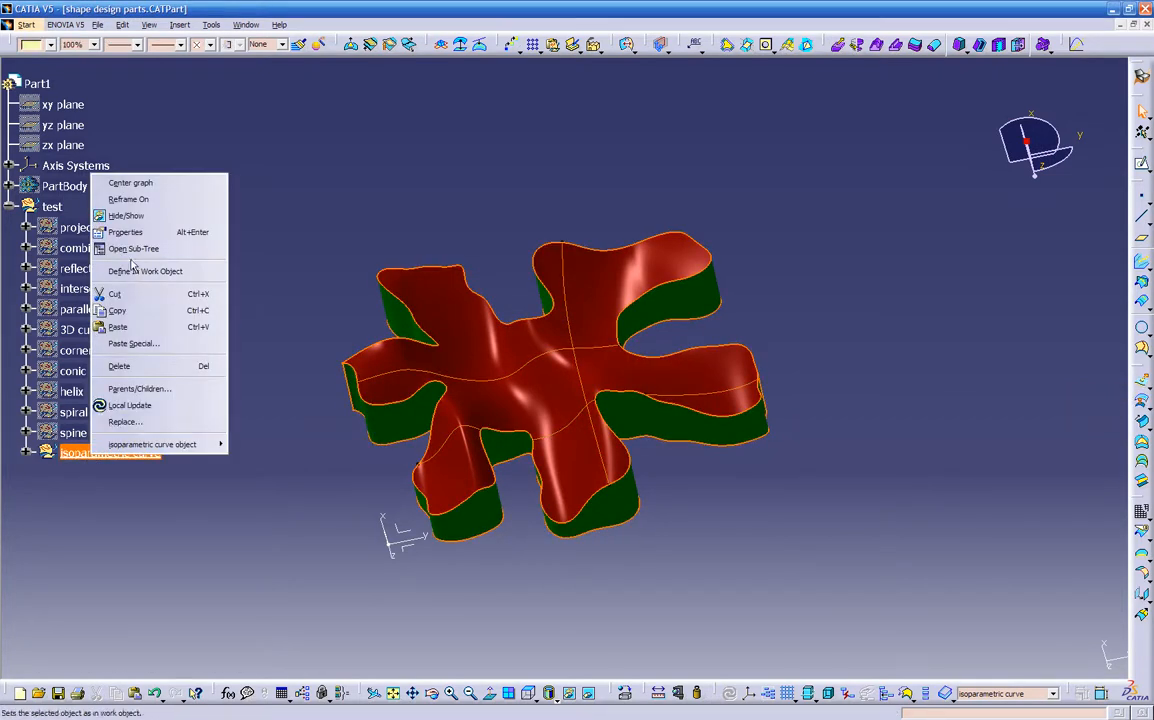
{"action": "left_click", "coordinate": [172, 218]}
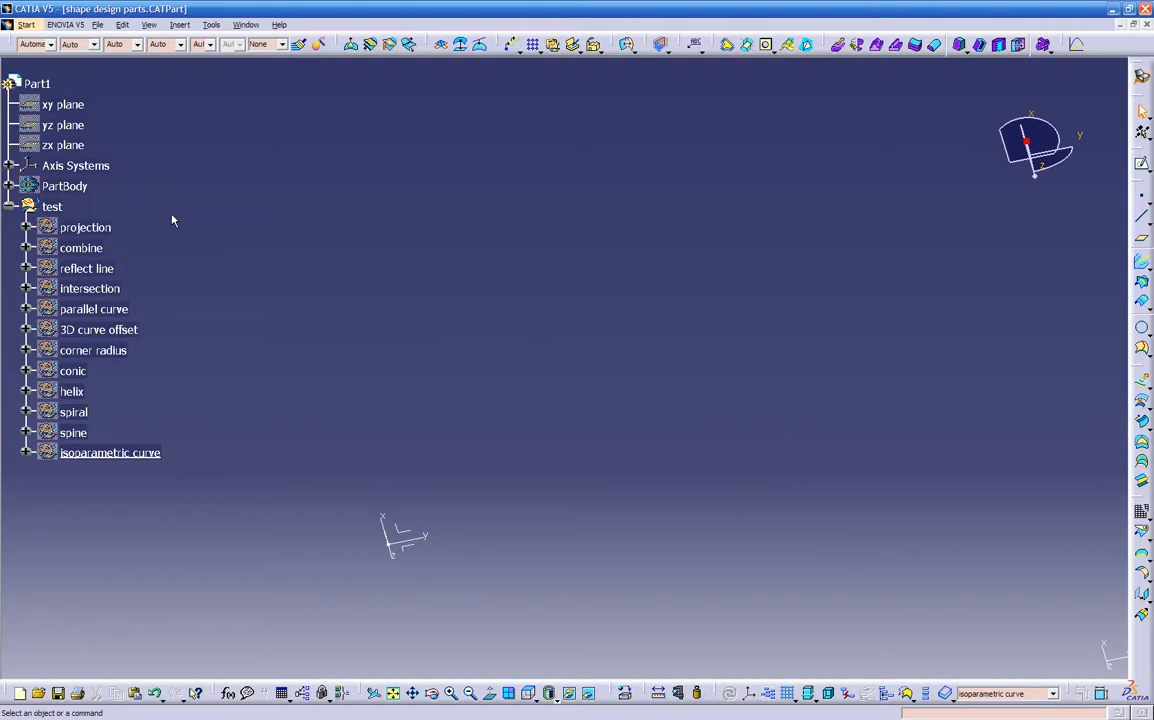
{"action": "left_click", "coordinate": [179, 24]}
{"action": "left_click", "coordinate": [230, 85]}
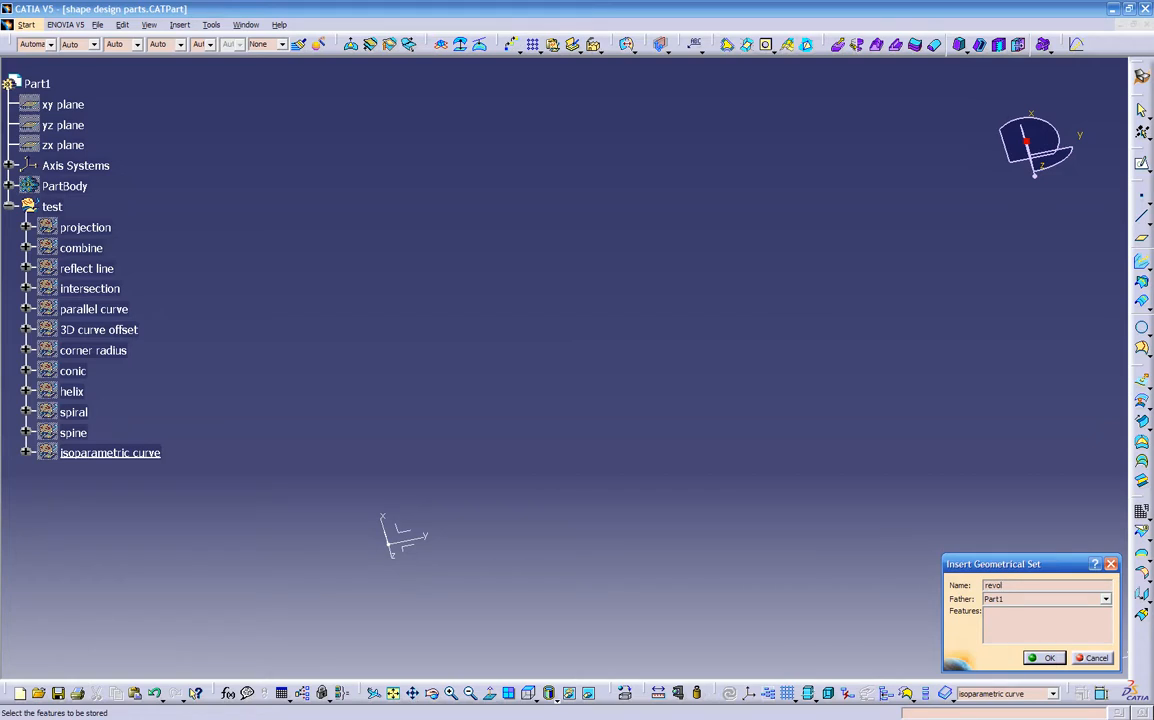
{"action": "key", "text": "Return"}
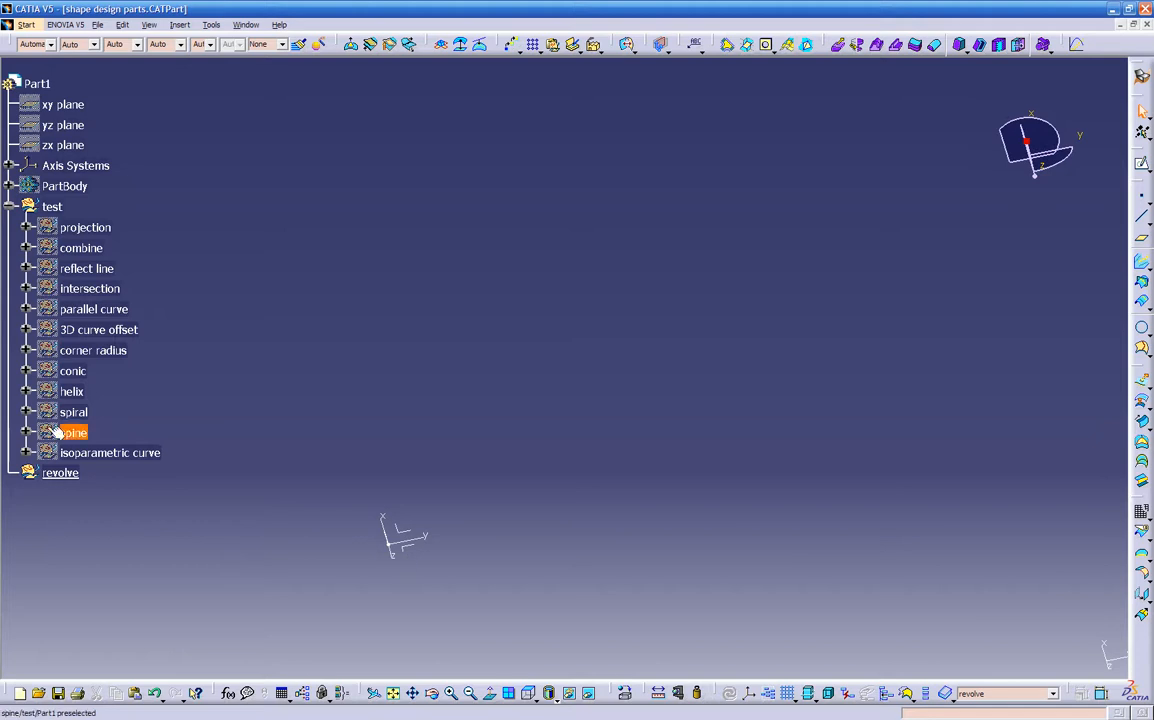
- Change the revolve set's parent geometrical set to test, at the last position
{"action": "right_click", "coordinate": [62, 472]}
{"action": "mouse_move", "coordinate": [115, 461]}
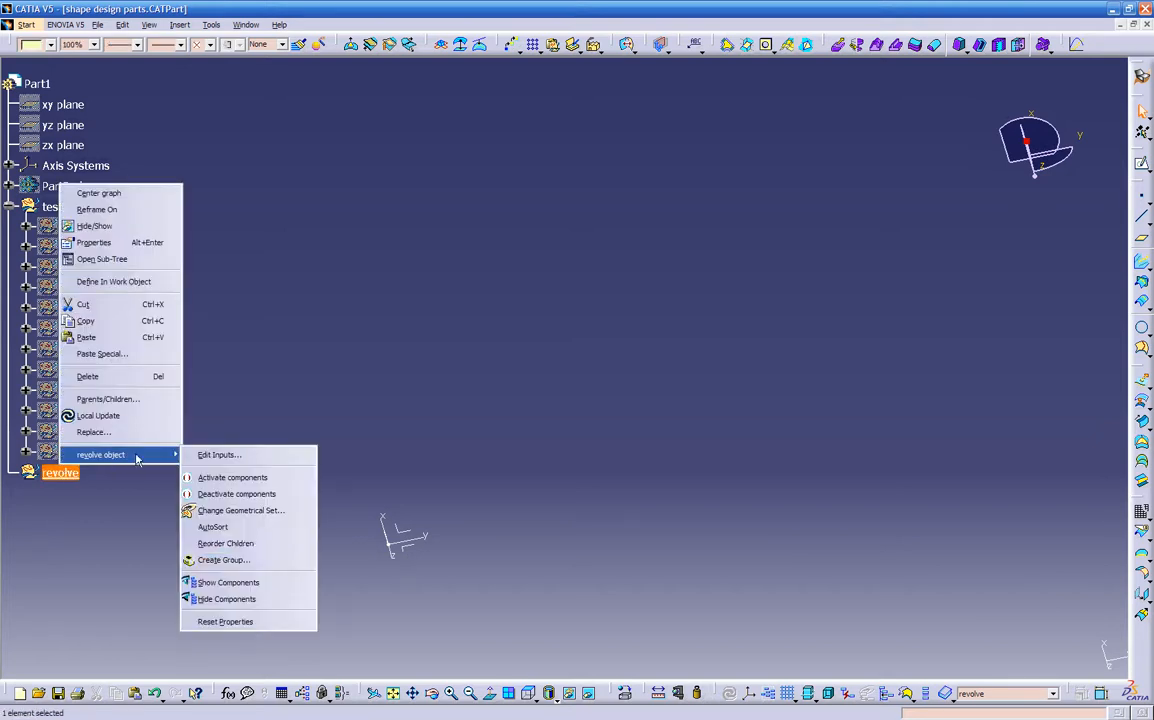
{"action": "left_click", "coordinate": [246, 512]}
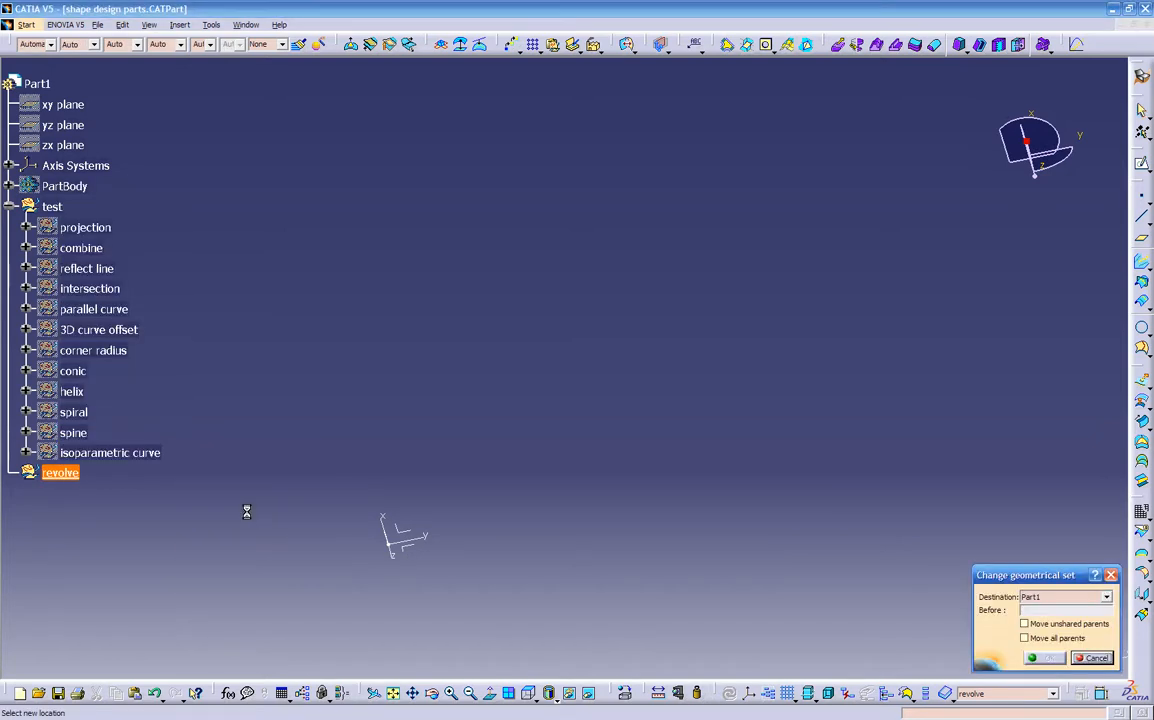
{"action": "left_click", "coordinate": [52, 206]}
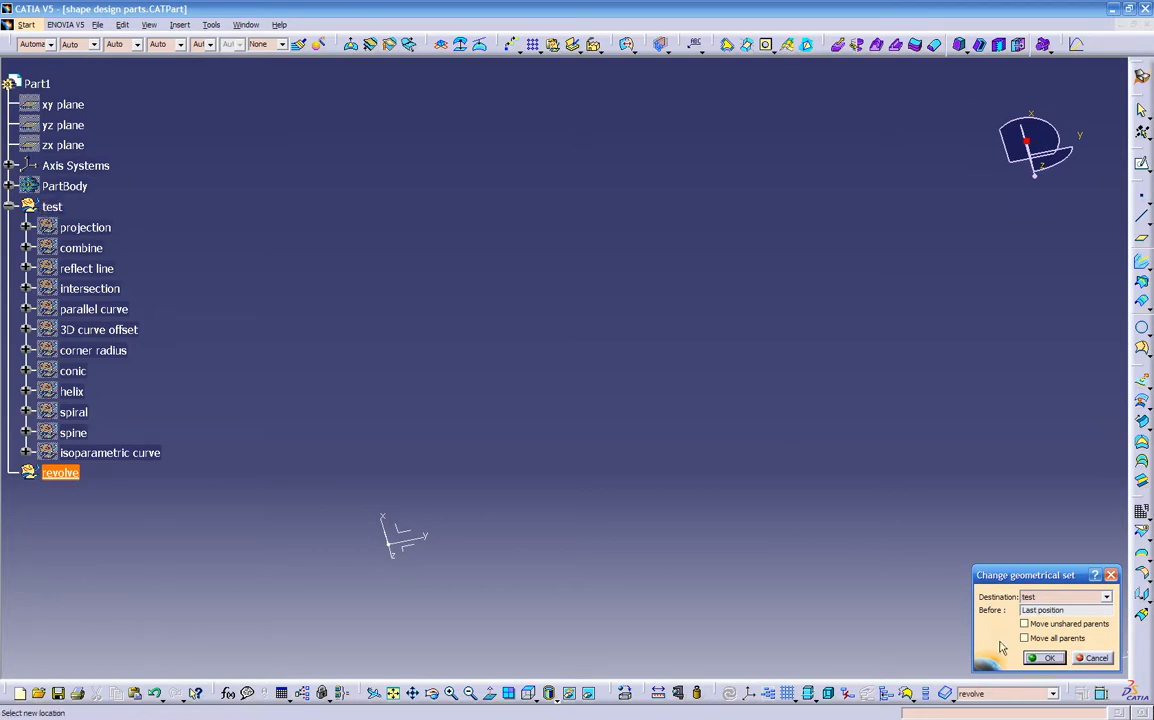
{"action": "left_click", "coordinate": [1041, 658]}
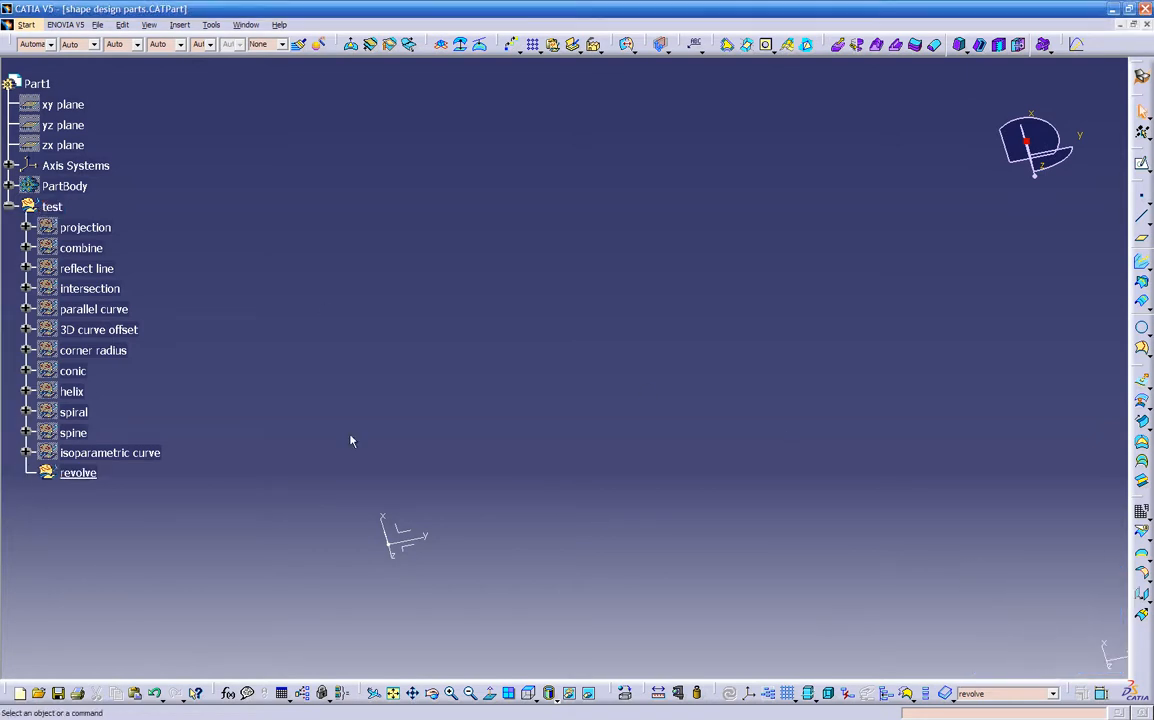
- Start a sketch on the absolute axis system's XY plane and draw a slanted axis line about 2.4 in long
{"action": "left_click", "coordinate": [395, 535]}
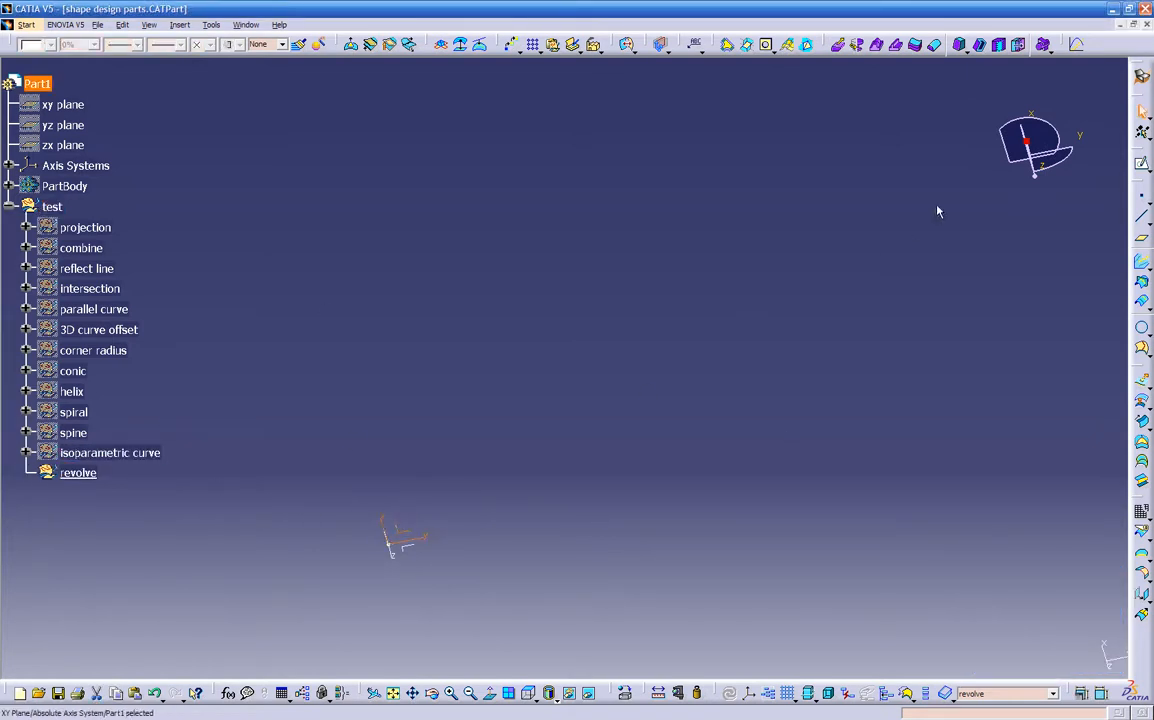
{"action": "left_click", "coordinate": [1141, 163]}
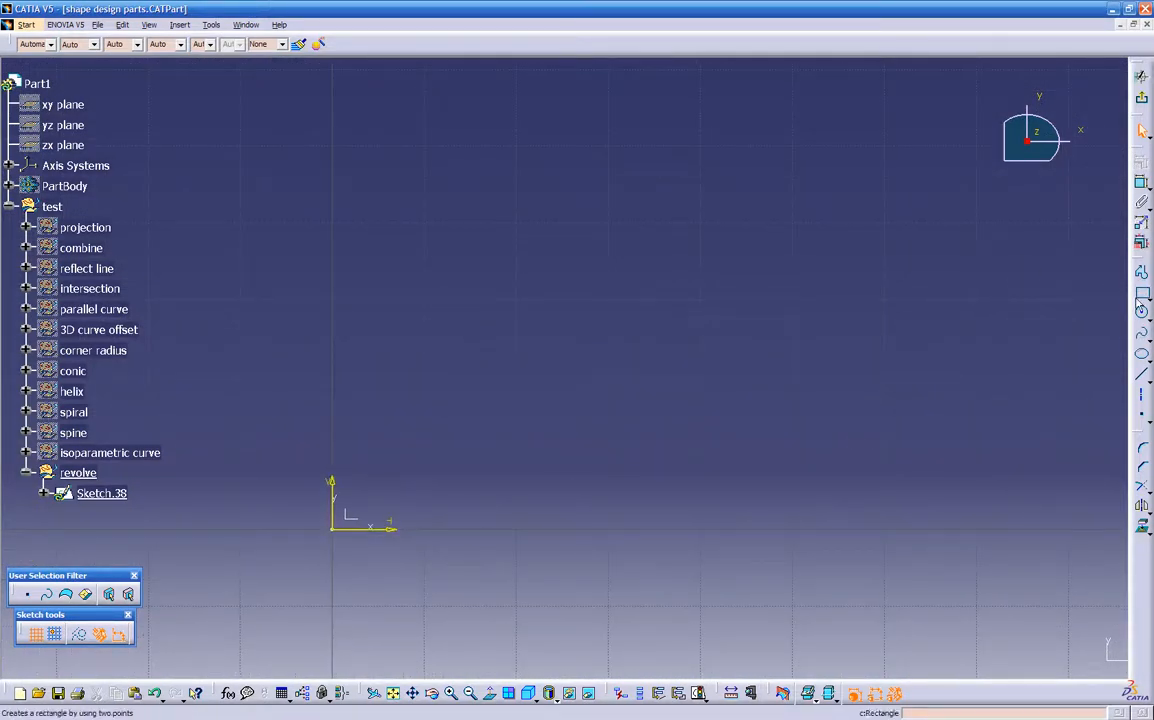
{"action": "left_click", "coordinate": [1143, 399]}
{"action": "left_click", "coordinate": [656, 121]}
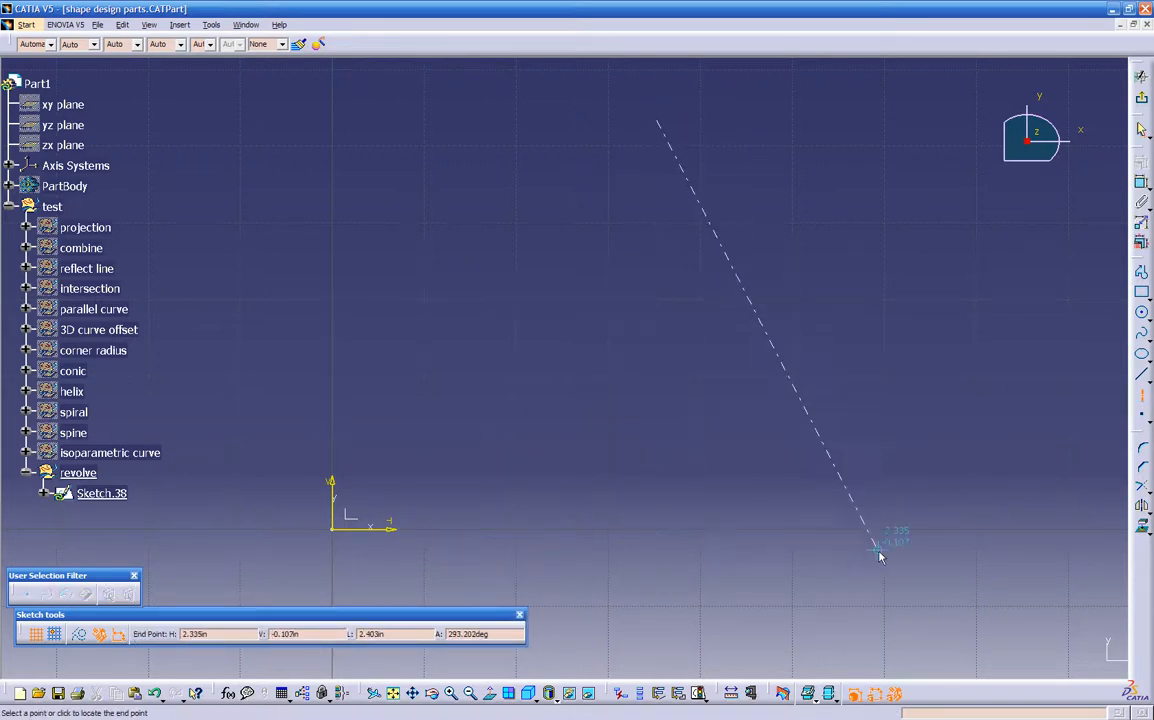
{"action": "left_click", "coordinate": [864, 524]}
{"action": "mouse_move", "coordinate": [925, 481]}
{"action": "middle_mouse_down"}
{"action": "mouse_move", "coordinate": [868, 543]}
{"action": "mouse_move", "coordinate": [760, 461]}
{"action": "middle_mouse_up"}
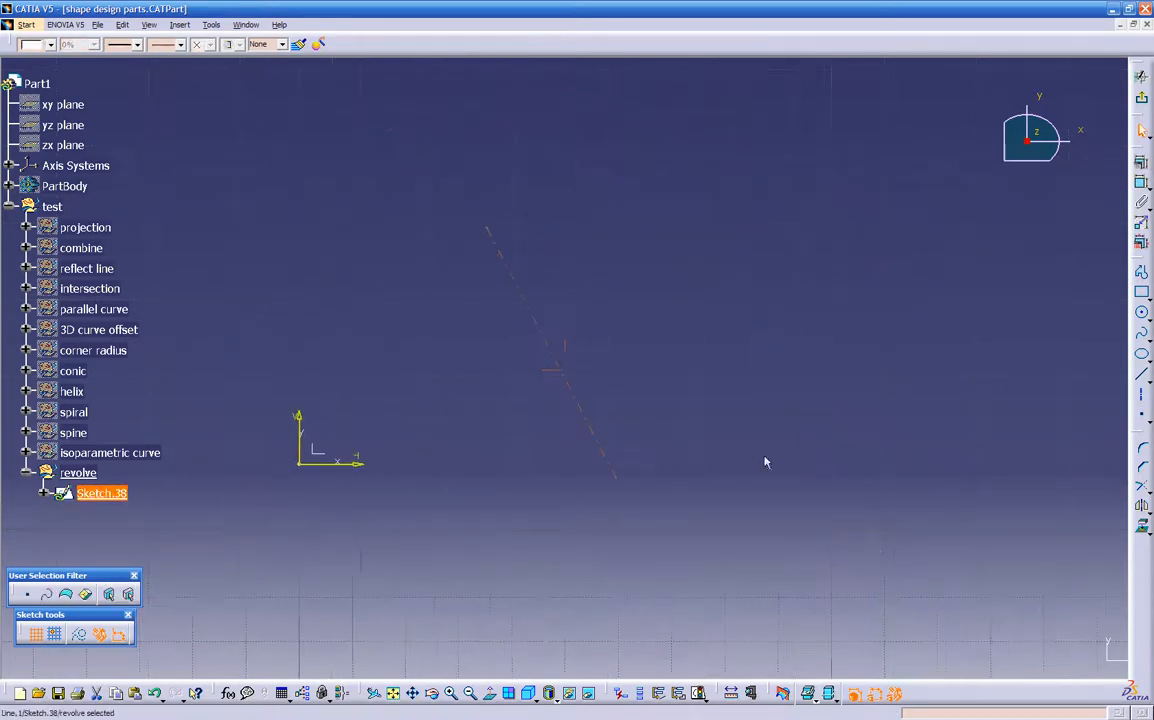
- Sketch an open wavy spline through six control points beside the axis line, without crossing it, and exit the sketch
{"action": "left_click", "coordinate": [1143, 337]}
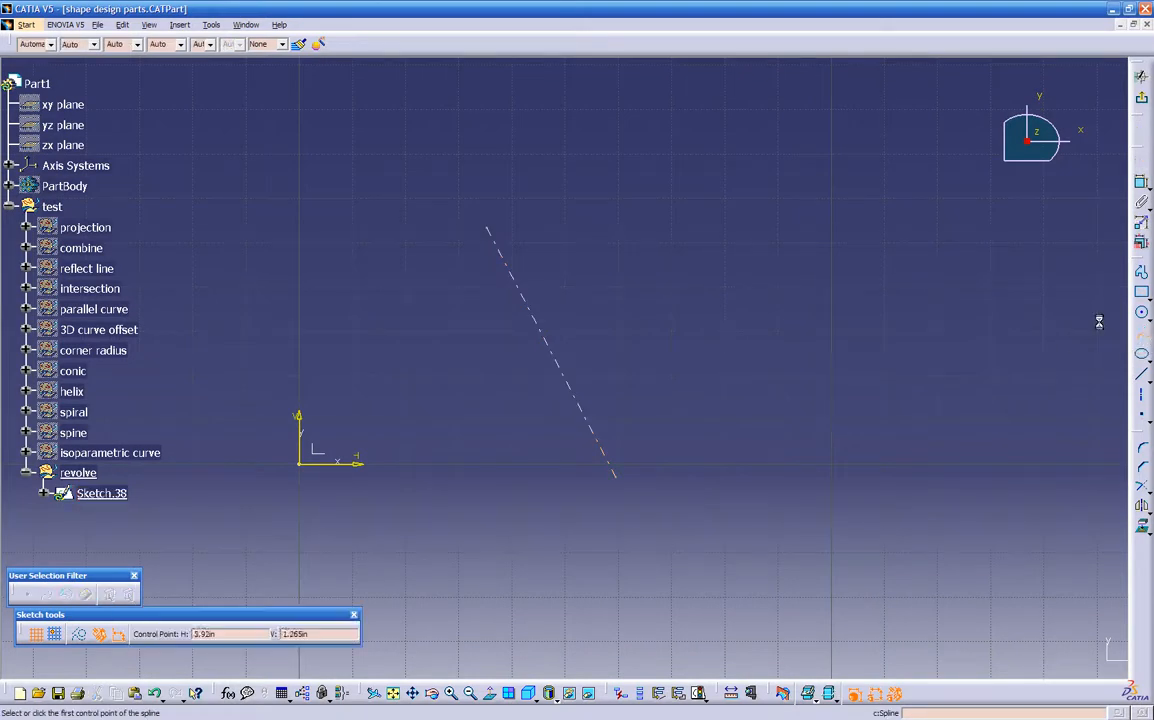
{"action": "left_click", "coordinate": [571, 220]}
{"action": "left_click", "coordinate": [612, 207]}
{"action": "left_click", "coordinate": [634, 248]}
{"action": "left_click", "coordinate": [643, 308]}
{"action": "left_click", "coordinate": [693, 320]}
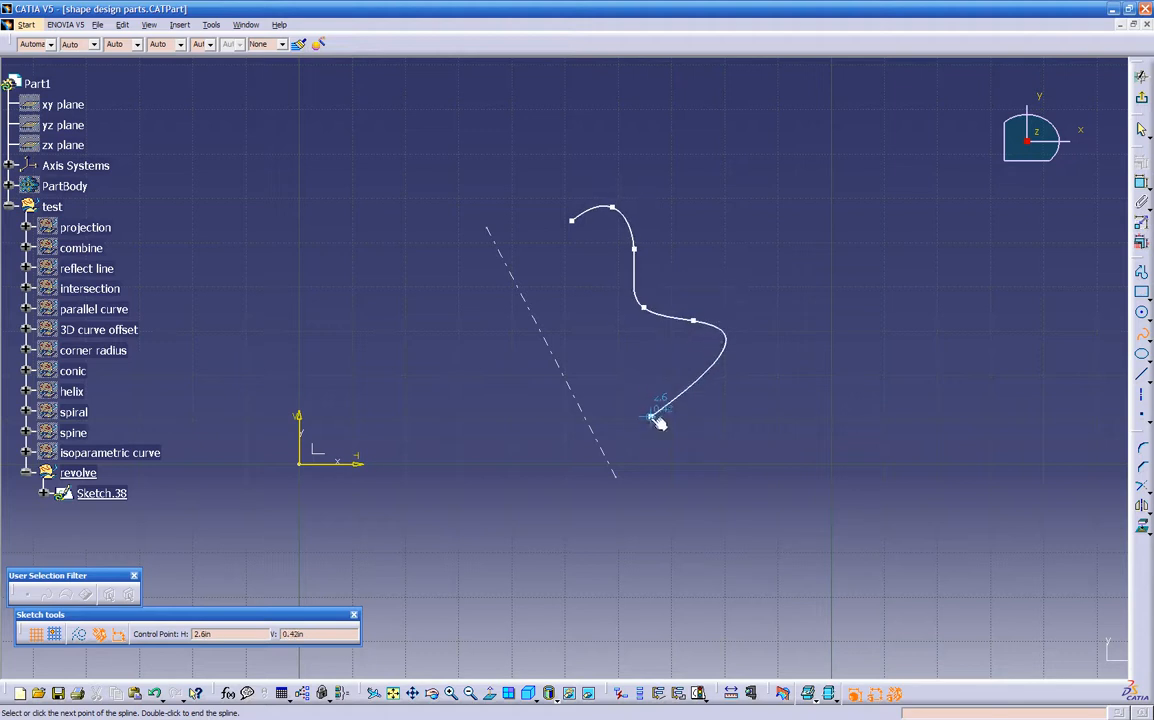
{"action": "left_click", "coordinate": [653, 435]}
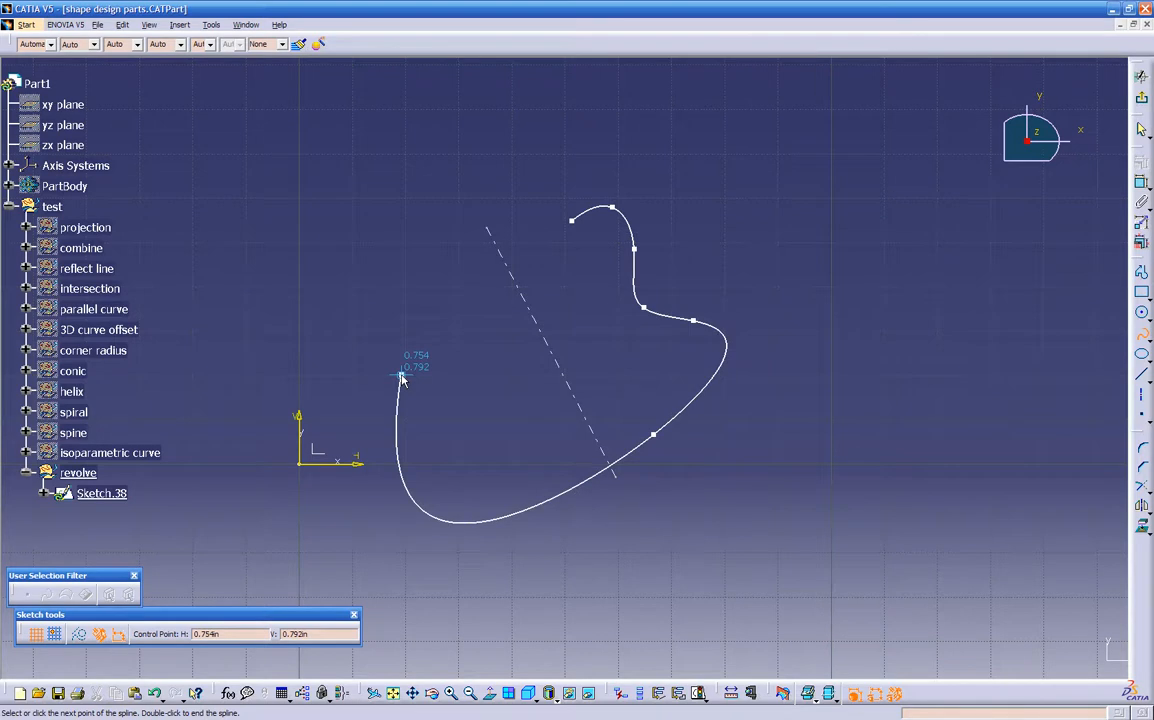
{"action": "key", "text": "Escape"}
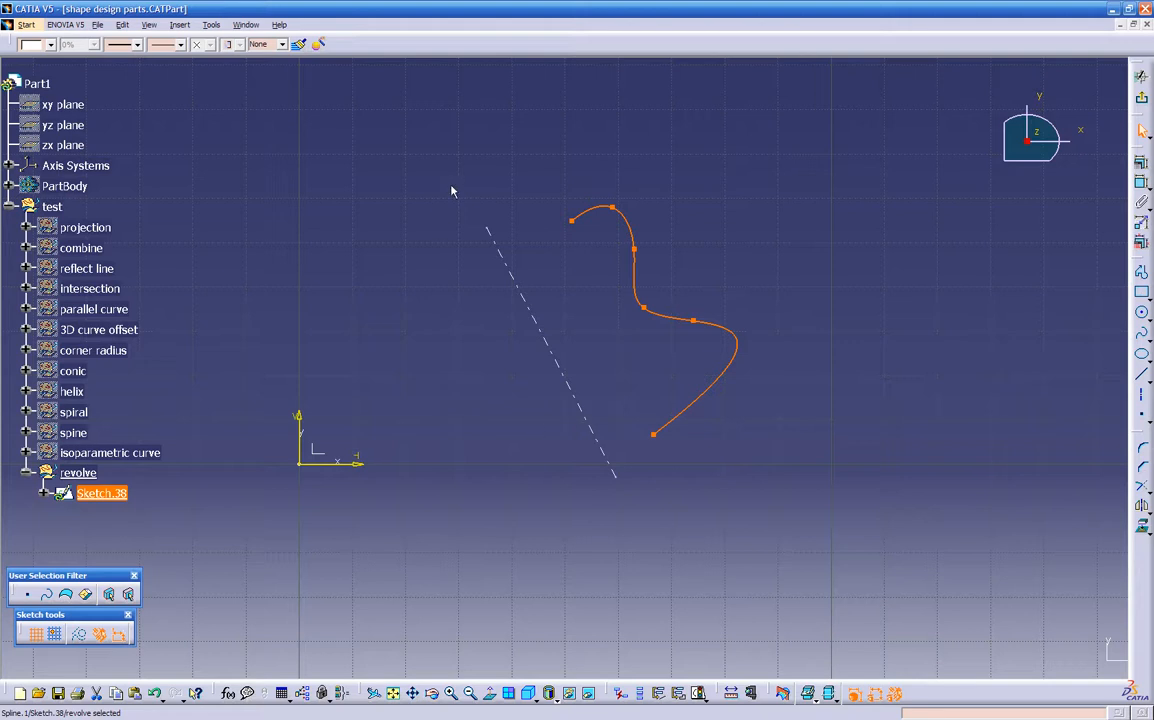
{"action": "middle_click_drag", "start_coordinate": [528, 516], "coordinate": [470, 556]}
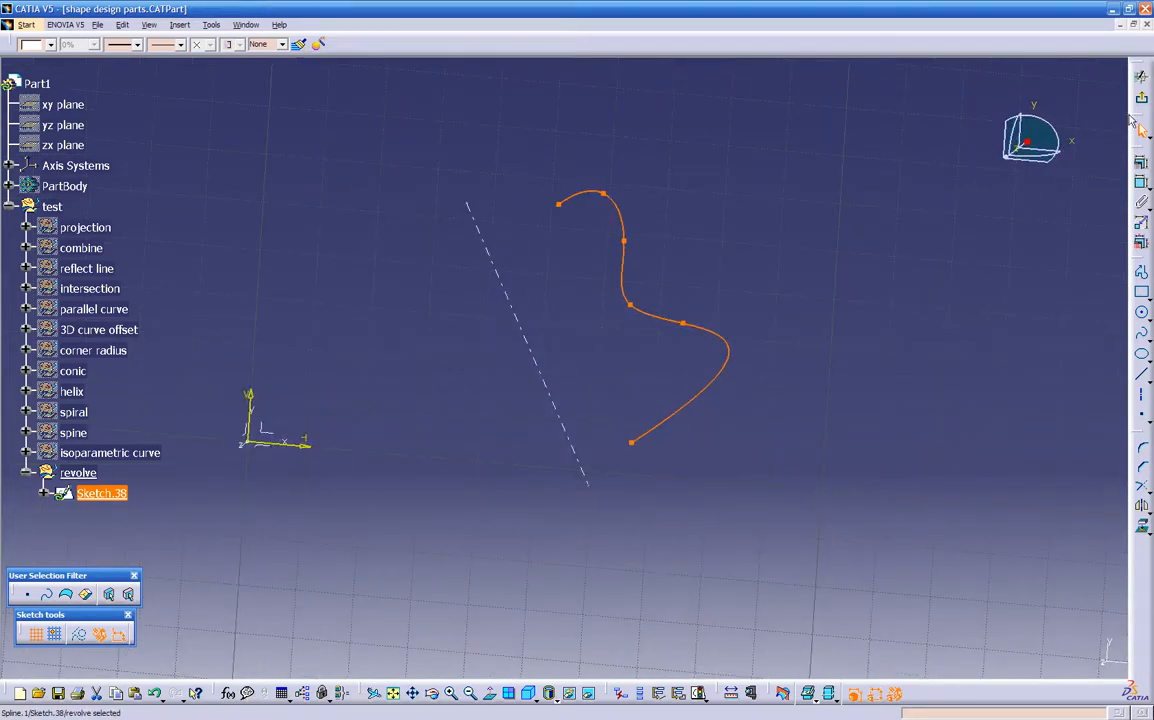
{"action": "left_click", "coordinate": [1141, 76]}
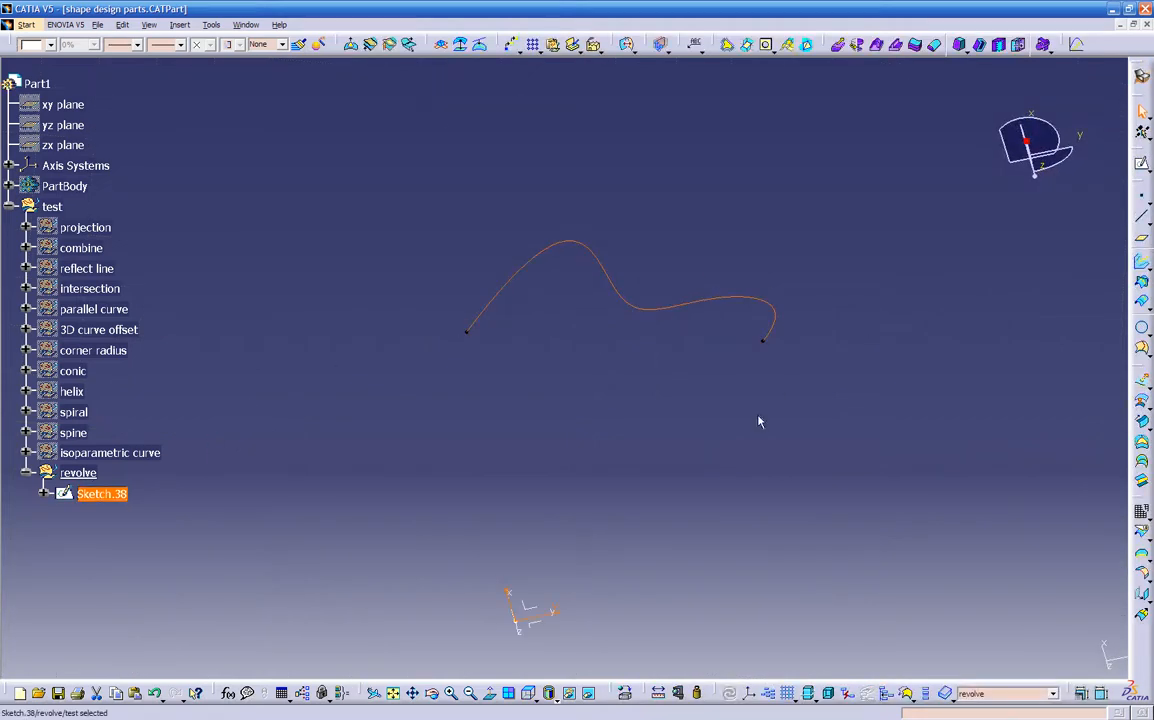
- Start a Revolve surface from the spline sketch about its own sketch axis
{"action": "middle_click_drag", "start_coordinate": [733, 453], "coordinate": [705, 470]}
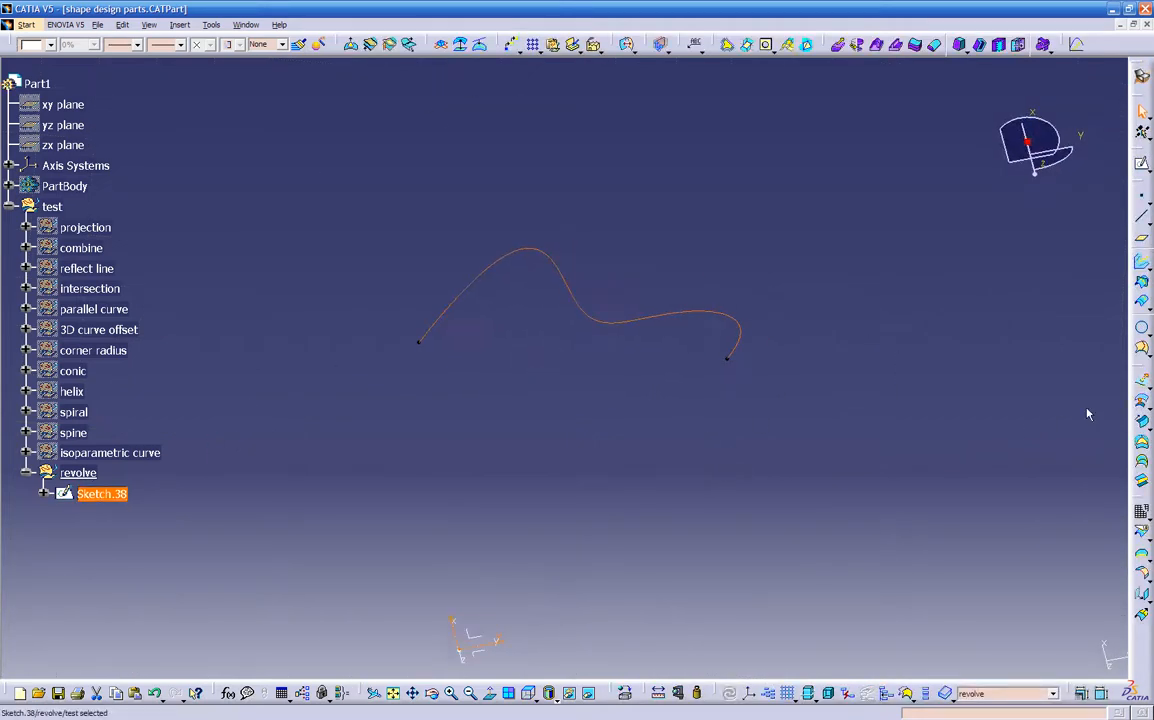
{"action": "left_click", "coordinate": [1146, 406]}
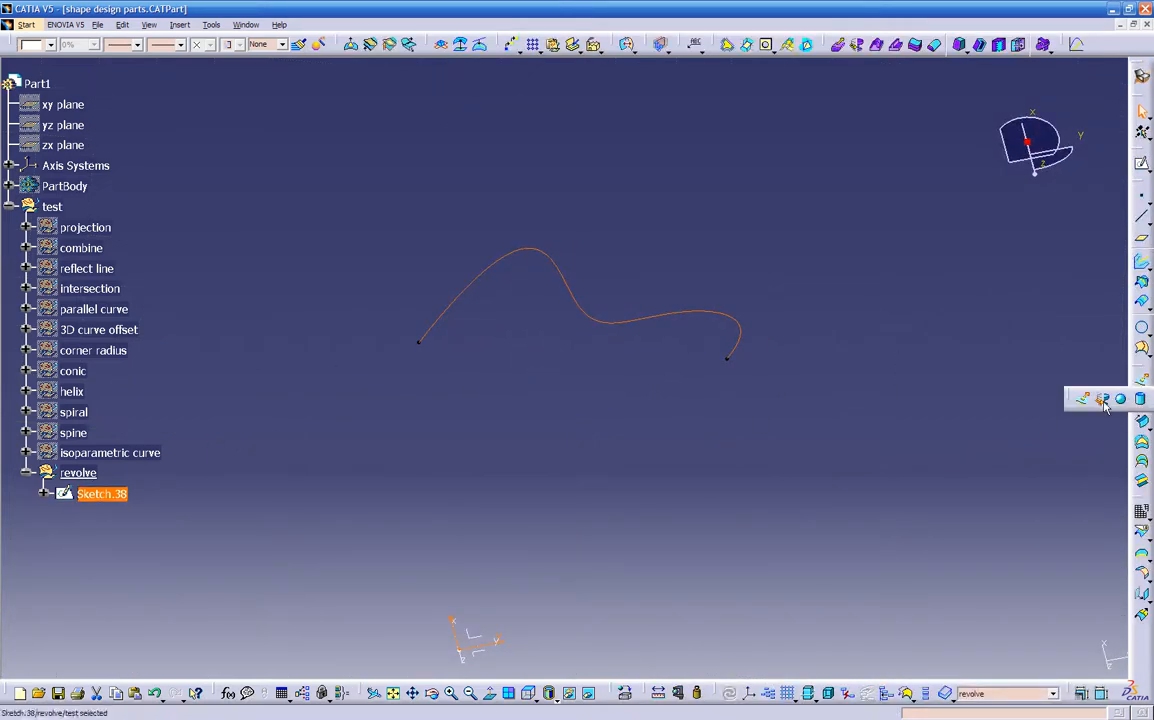
{"action": "left_click", "coordinate": [1103, 401]}
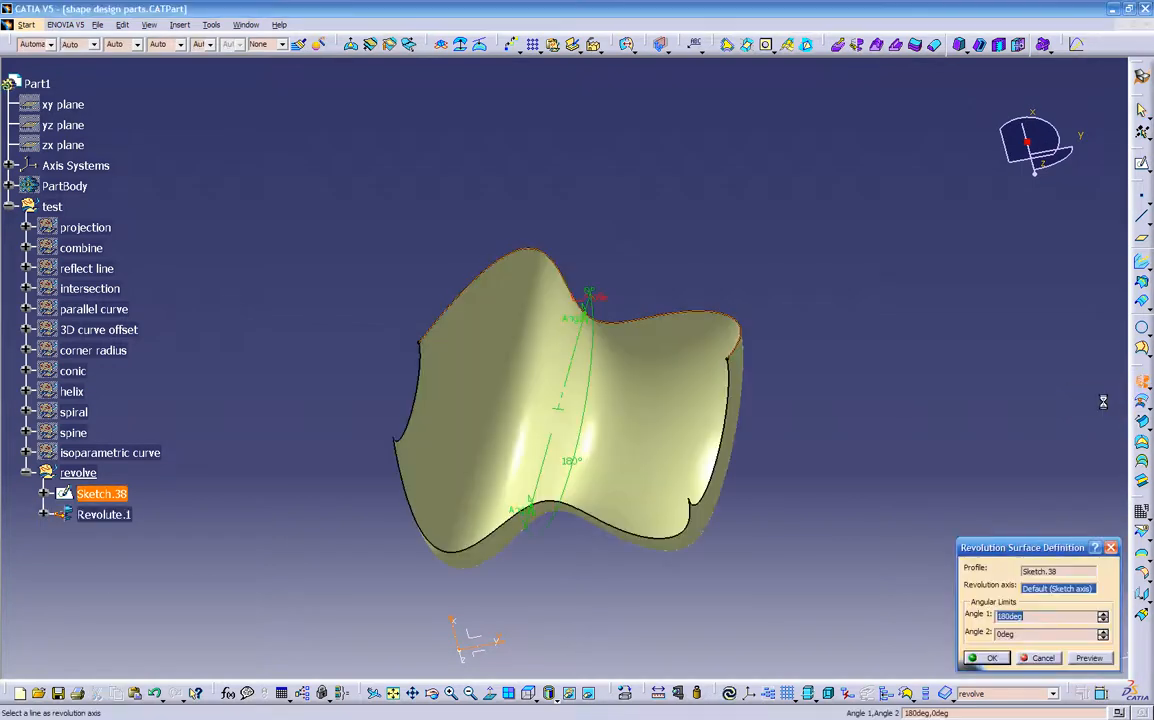
- Try the revolution's first angular limit at 0, 44 and 245 degrees
{"action": "middle_click_drag", "start_coordinate": [786, 473], "coordinate": [556, 429]}
{"action": "middle_click_drag", "start_coordinate": [472, 405], "coordinate": [394, 418]}
{"action": "left_click_drag", "start_coordinate": [343, 425], "coordinate": [683, 441]}
{"action": "left_click", "coordinate": [575, 391]}
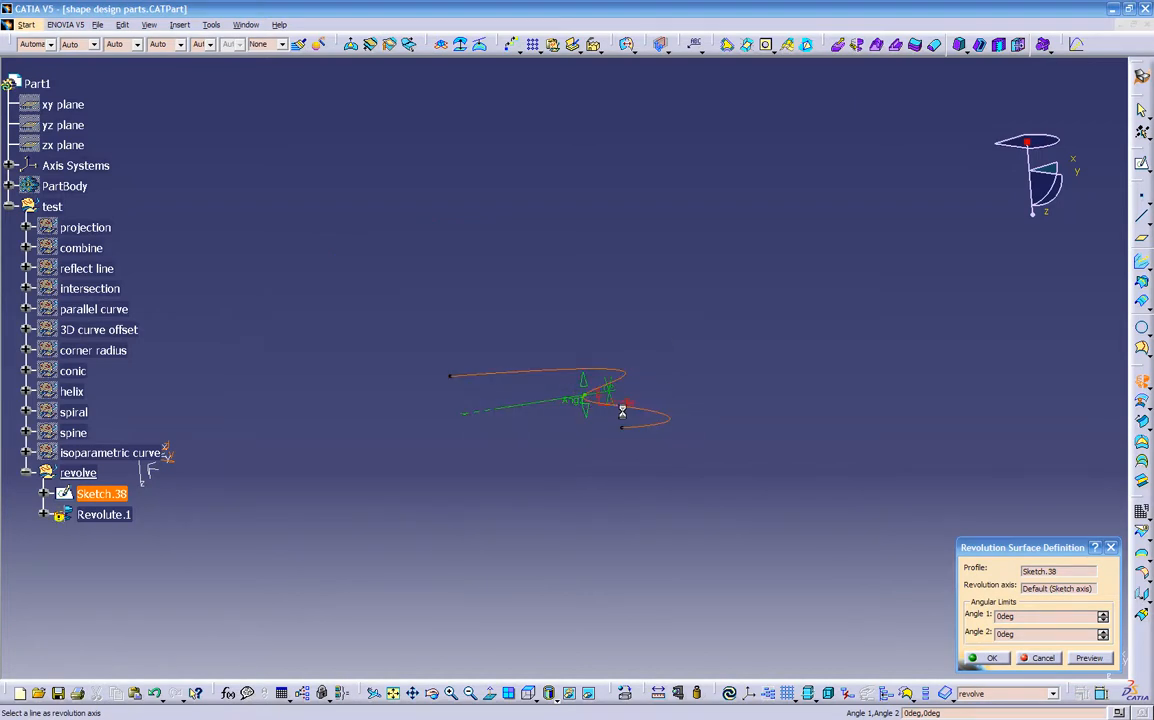
{"action": "left_click", "coordinate": [1026, 617]}
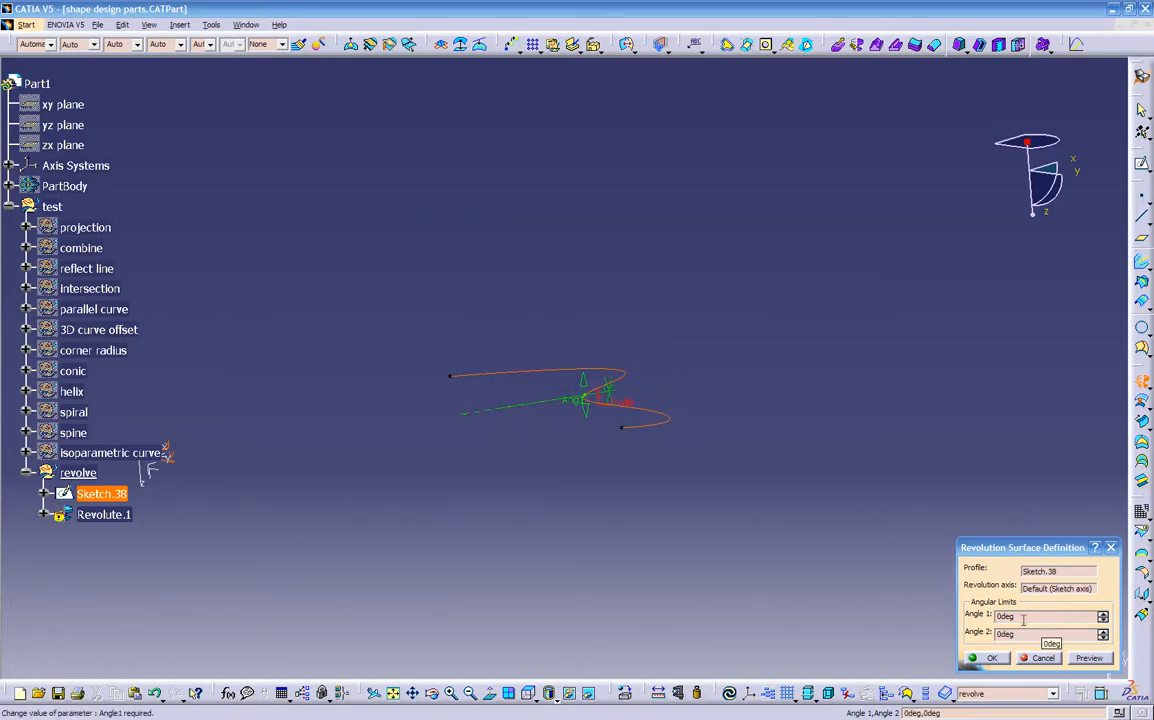
{"action": "left_click_drag", "start_coordinate": [1024, 618], "coordinate": [968, 617]}
{"action": "type", "text": "44"}
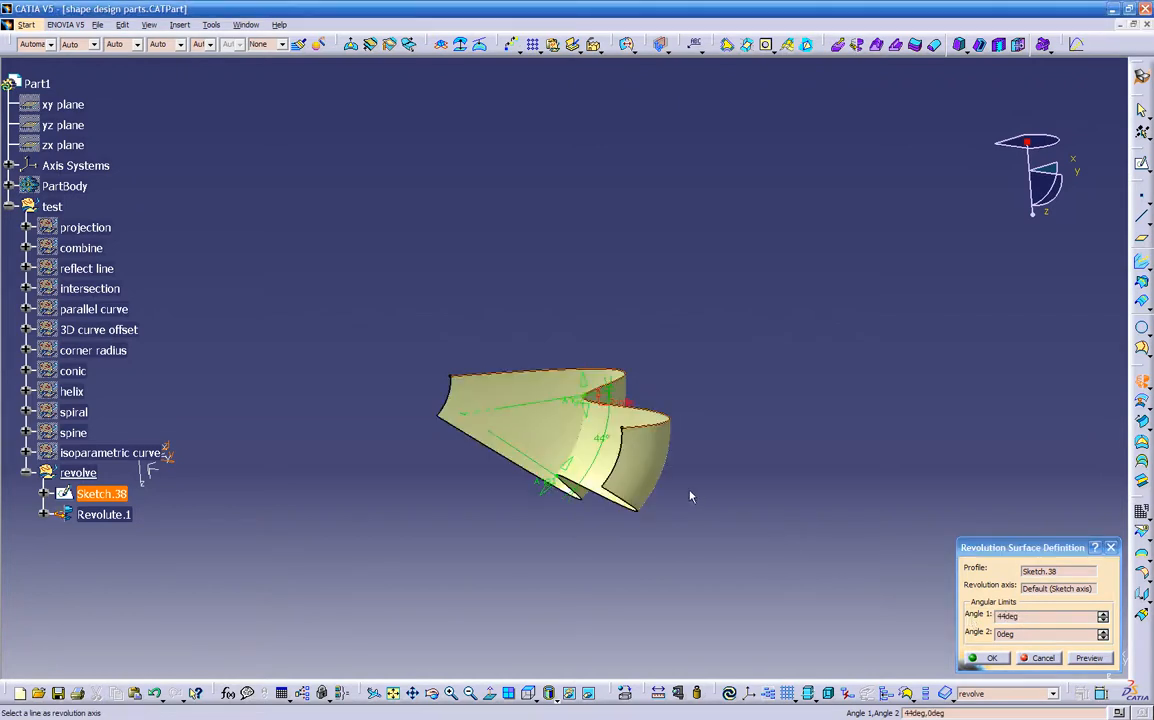
{"action": "left_click_drag", "start_coordinate": [535, 502], "coordinate": [439, 328]}
{"action": "middle_click_drag", "start_coordinate": [439, 328], "coordinate": [620, 585]}
- Set the first revolution angle to 360 degrees and create the revolved surface
{"action": "double_click", "coordinate": [1040, 617]}
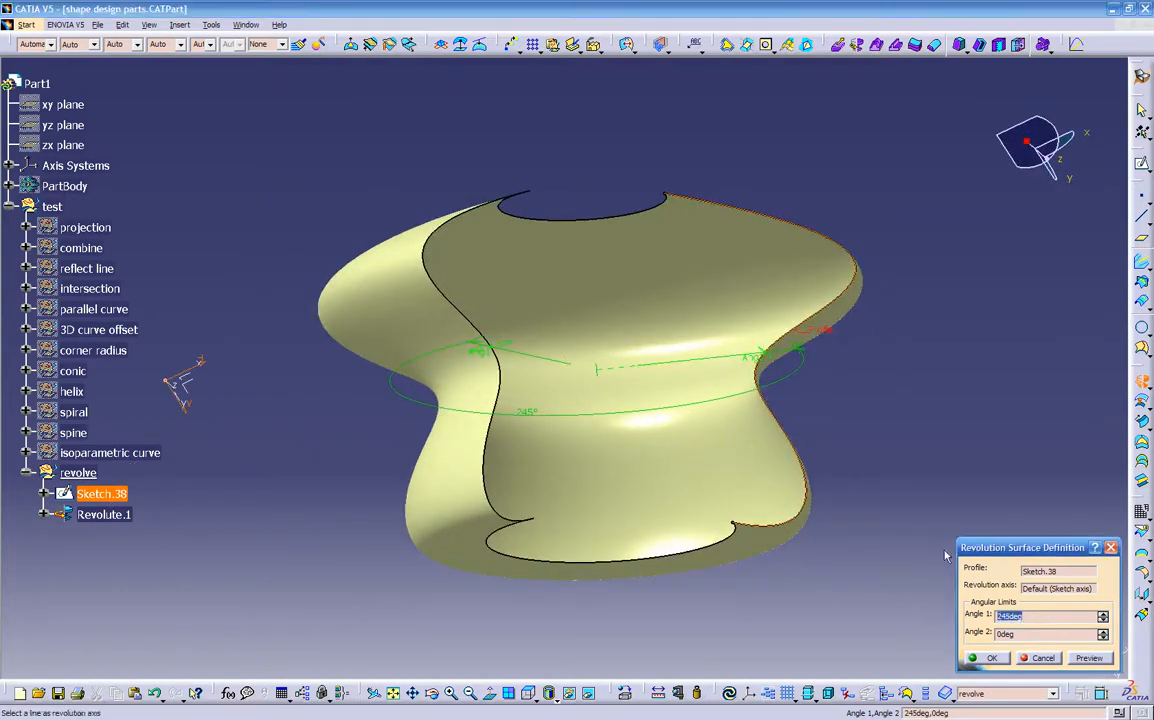
{"action": "type", "text": "3"}
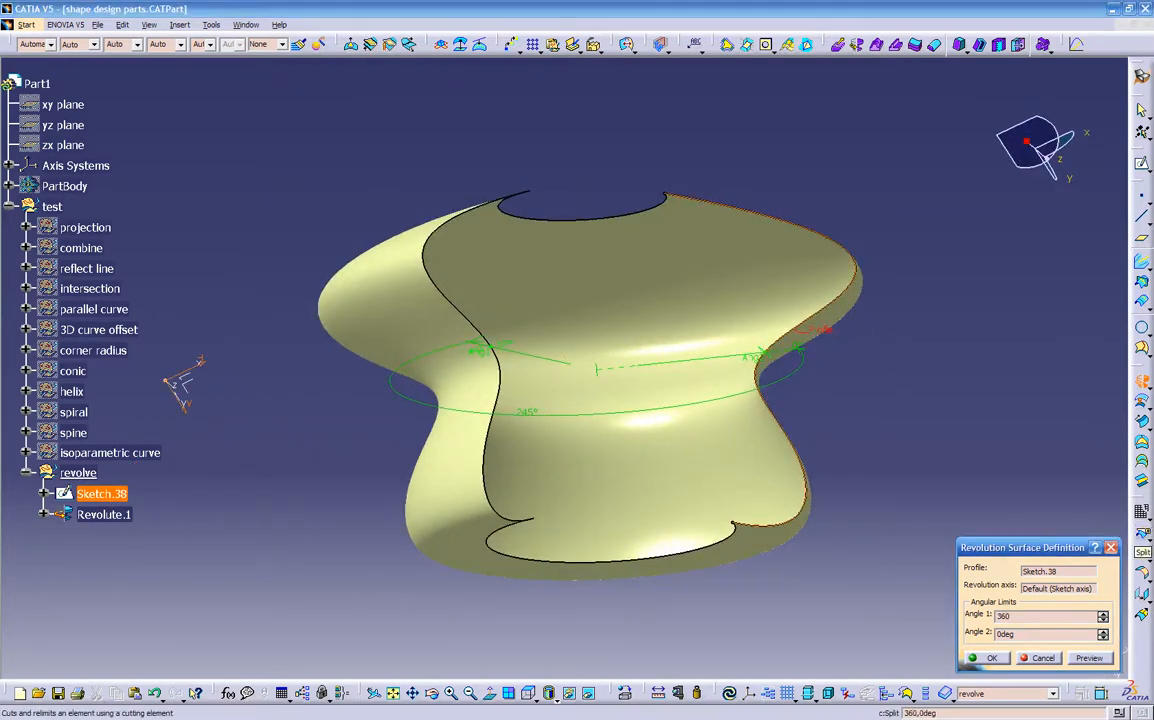
{"action": "type", "text": "60"}
{"action": "key", "text": "Tab"}
{"action": "middle_click_drag", "start_coordinate": [840, 314], "coordinate": [580, 224]}
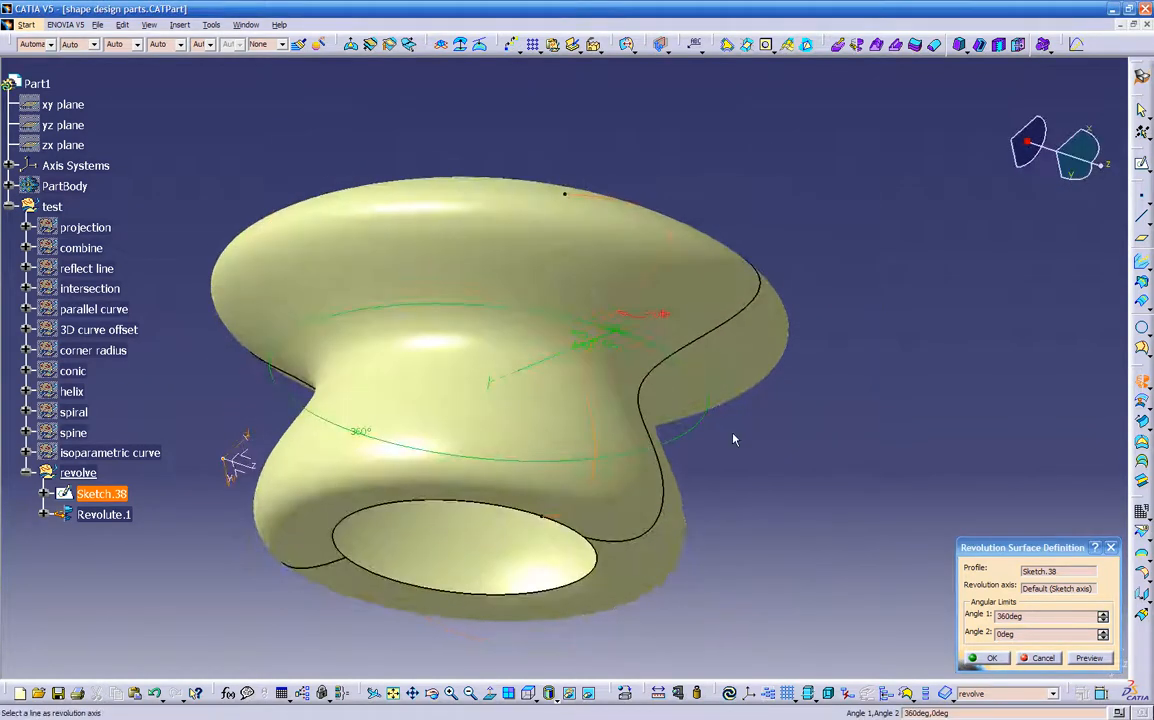
{"action": "left_click", "coordinate": [990, 658]}
{"action": "middle_click_drag", "start_coordinate": [683, 584], "coordinate": [975, 428]}
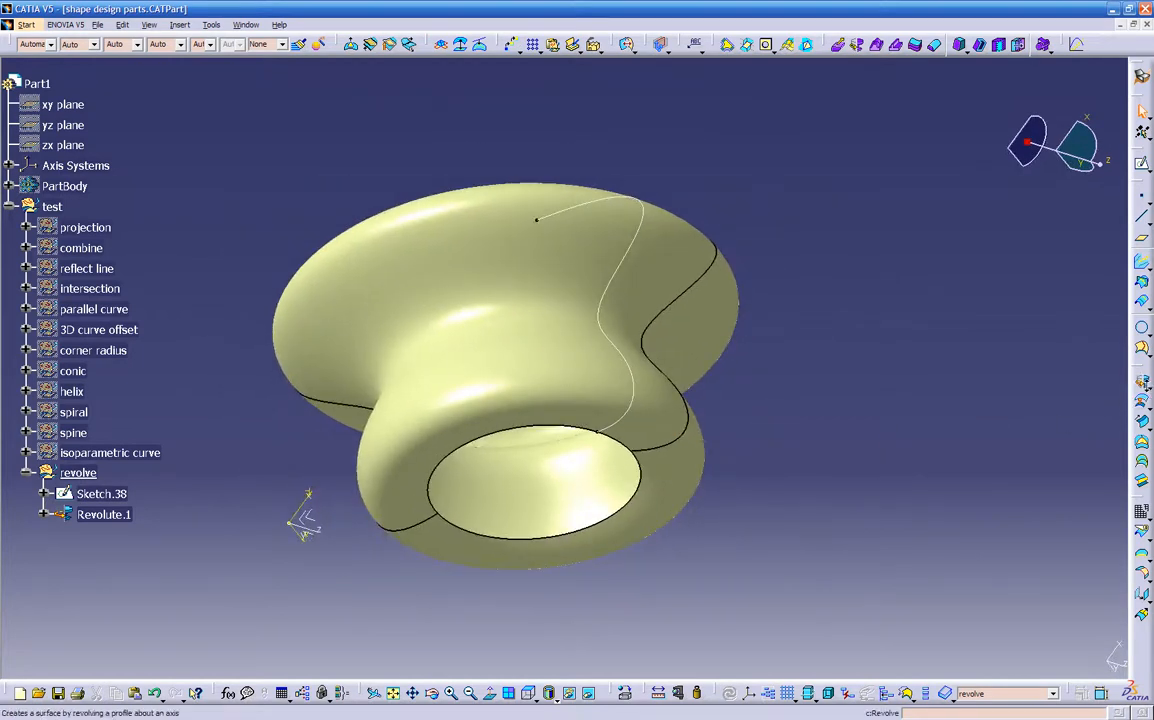
{"action": "left_click", "coordinate": [1148, 391]}
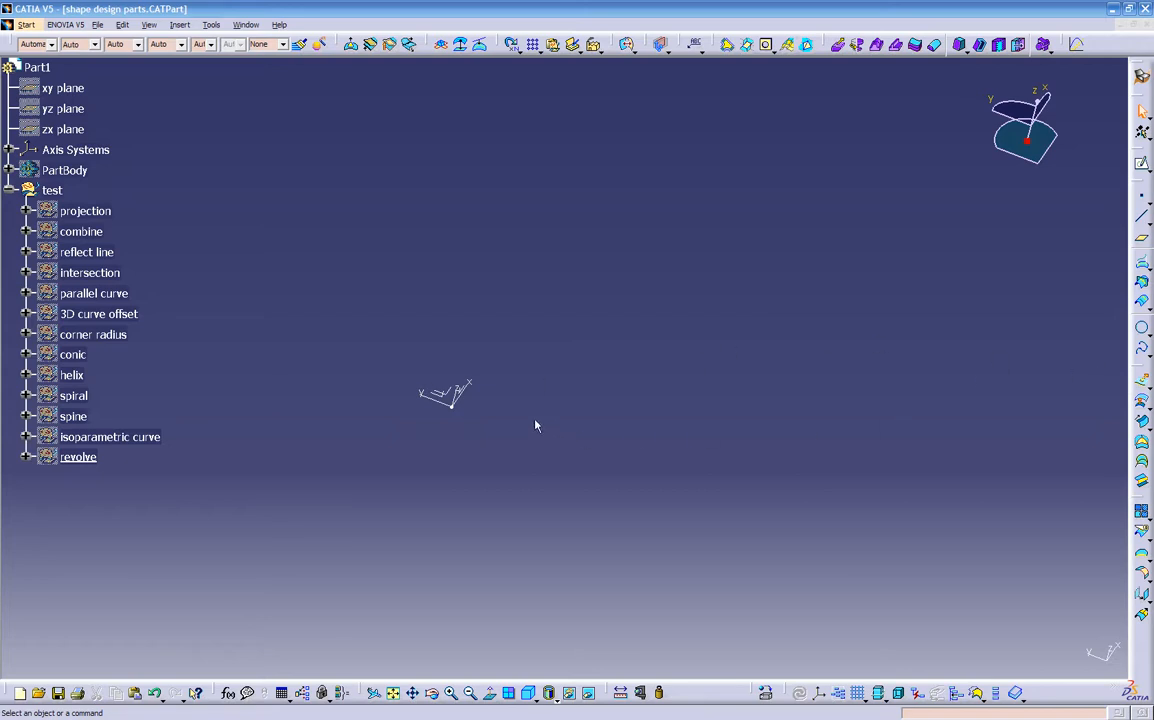
- Insert a geometrical set named sphere with test as its father
{"action": "middle_click_drag", "start_coordinate": [814, 482], "coordinate": [478, 510]}
{"action": "middle_click_drag", "start_coordinate": [484, 314], "coordinate": [520, 426]}
{"action": "left_click", "coordinate": [181, 25]}
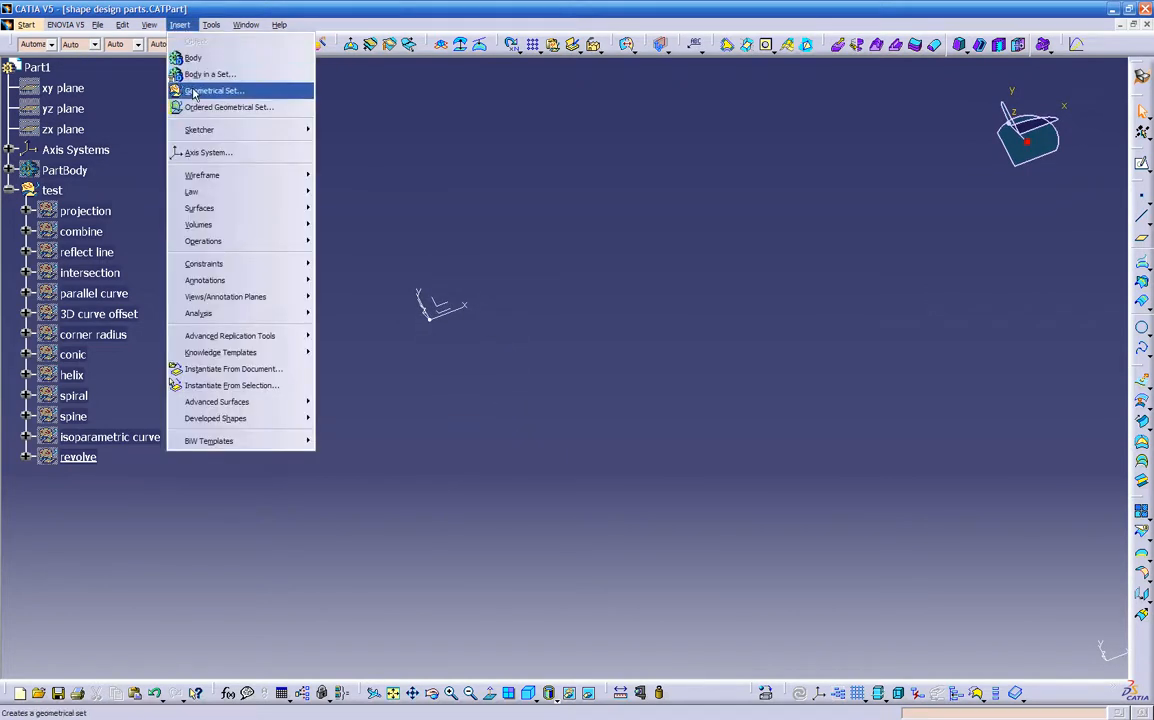
{"action": "left_click", "coordinate": [213, 91]}
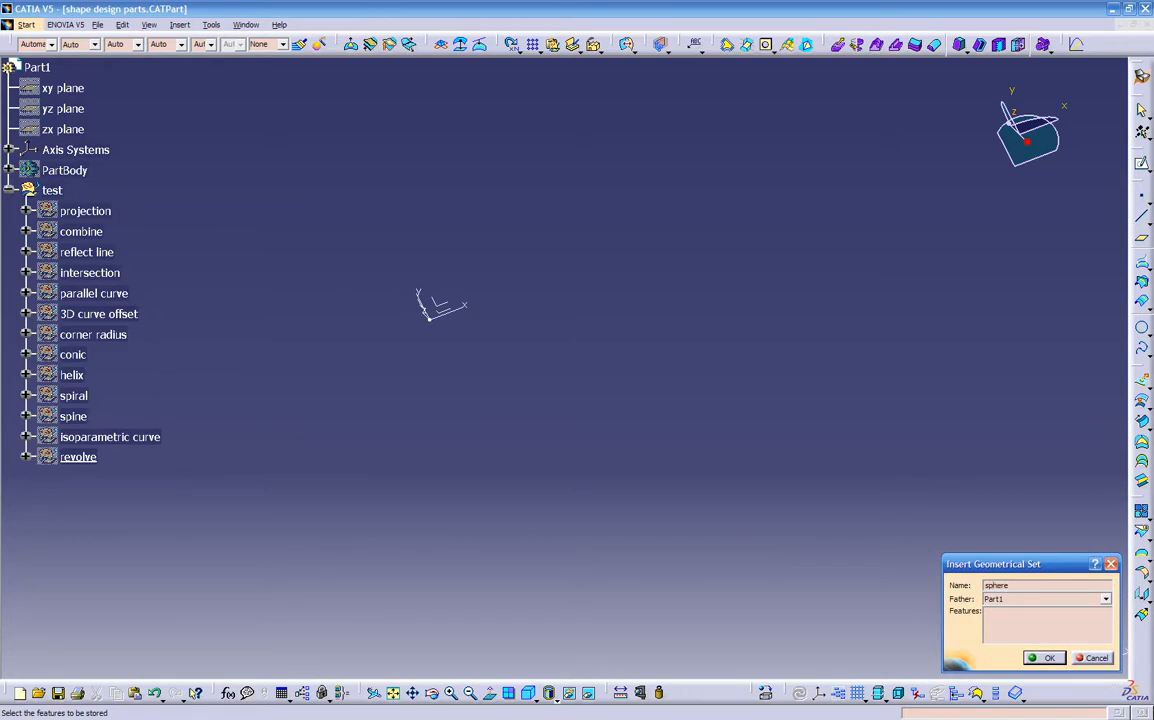
{"action": "left_click", "coordinate": [1025, 601]}
{"action": "scroll", "coordinate": [1025, 618], "scroll_direction": "down", "scroll_amount": 2}
{"action": "left_click", "coordinate": [1010, 693]}
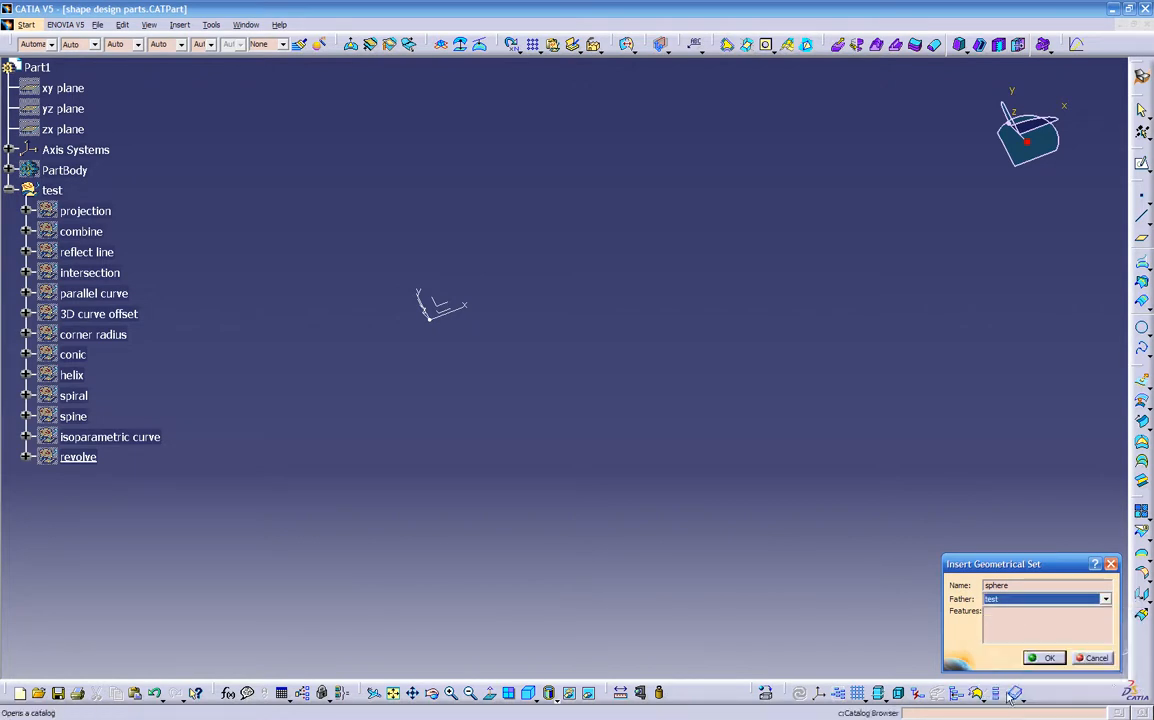
{"action": "key", "text": "Return"}
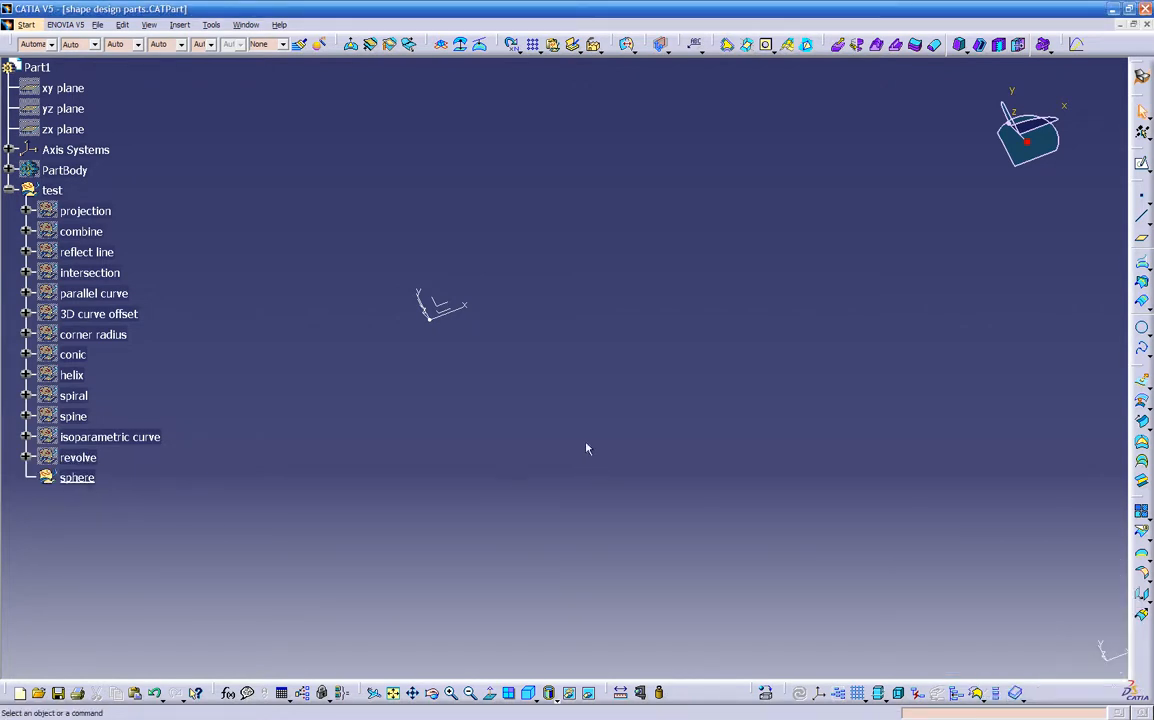
- Create an on-plane point on the absolute axis system's XY plane, at positive X and Y from the origin
{"action": "left_click", "coordinate": [441, 309]}
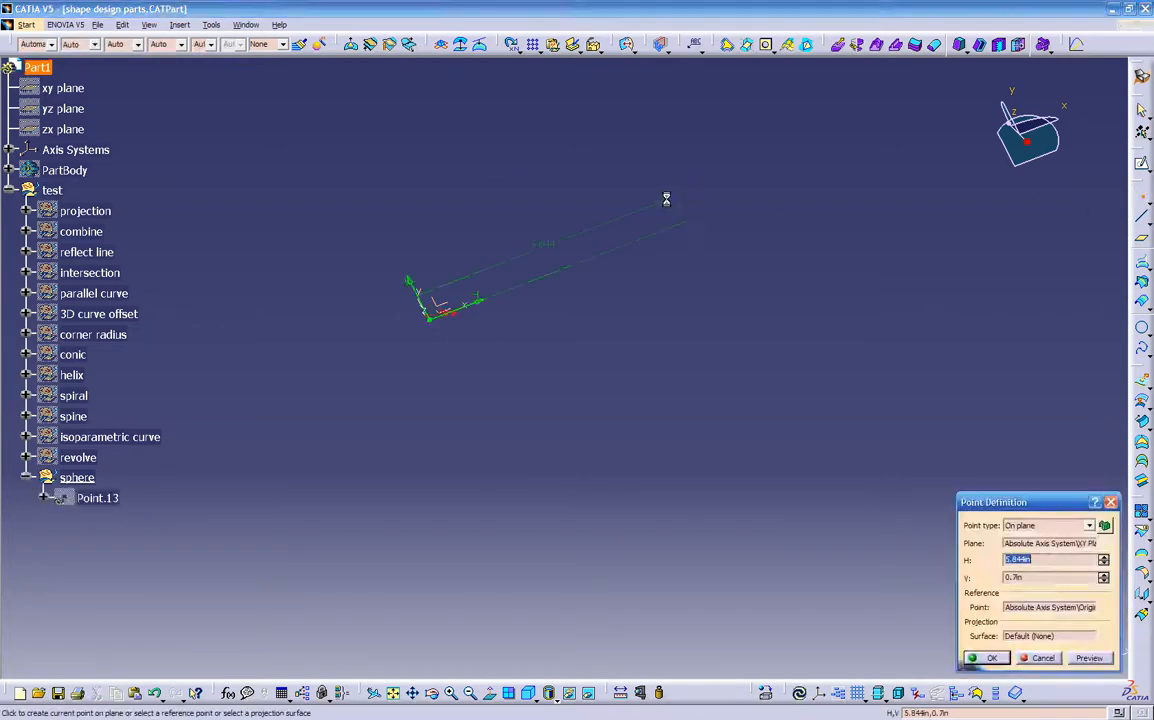
{"action": "left_click", "coordinate": [538, 188]}
{"action": "key", "text": "Return"}
{"action": "middle_click_drag", "start_coordinate": [767, 484], "coordinate": [761, 539]}
- Define a sphere surface centred on the point in the sphere set, oriented by the absolute axis system
{"action": "left_click", "coordinate": [1145, 404]}
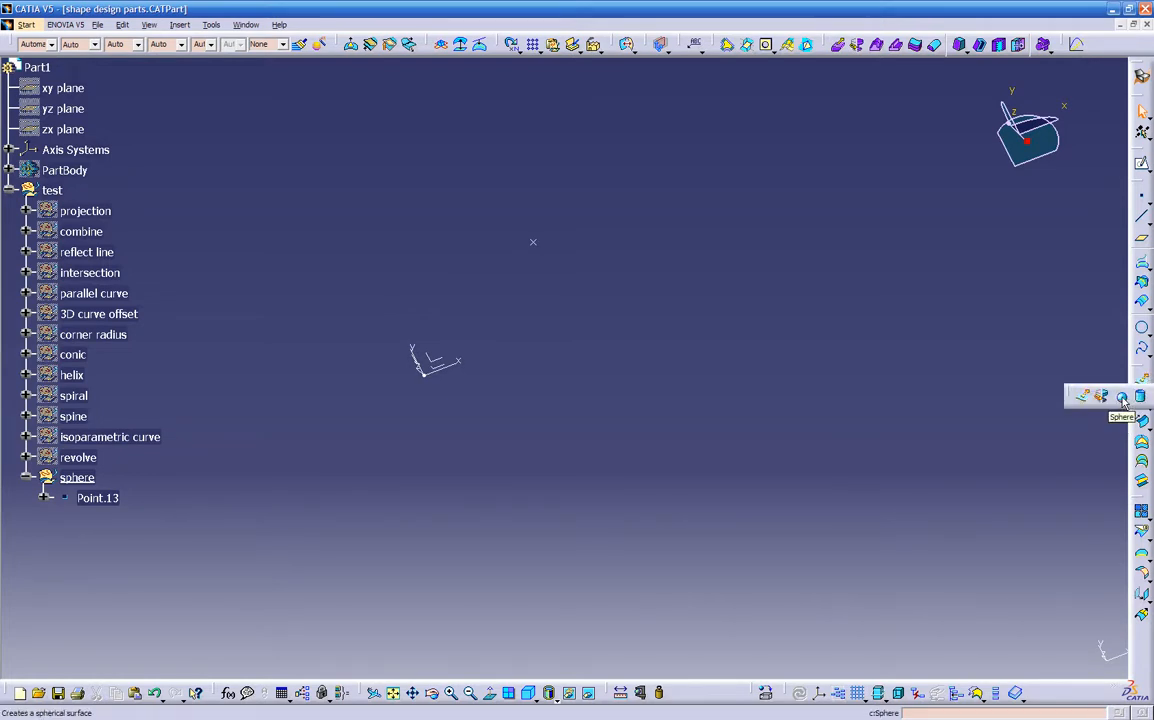
{"action": "left_click", "coordinate": [1122, 398]}
{"action": "middle_click_drag", "start_coordinate": [557, 376], "coordinate": [484, 340]}
{"action": "left_click", "coordinate": [516, 272]}
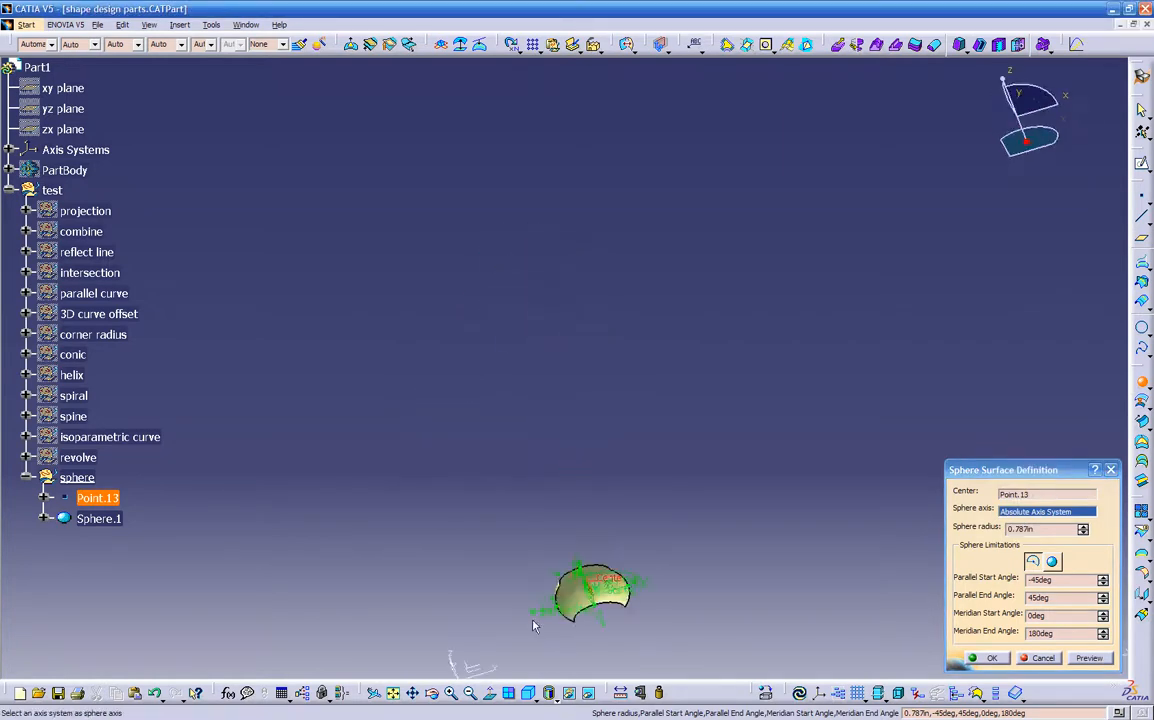
{"action": "left_click", "coordinate": [393, 692]}
{"action": "middle_click_drag", "start_coordinate": [647, 453], "coordinate": [592, 497]}
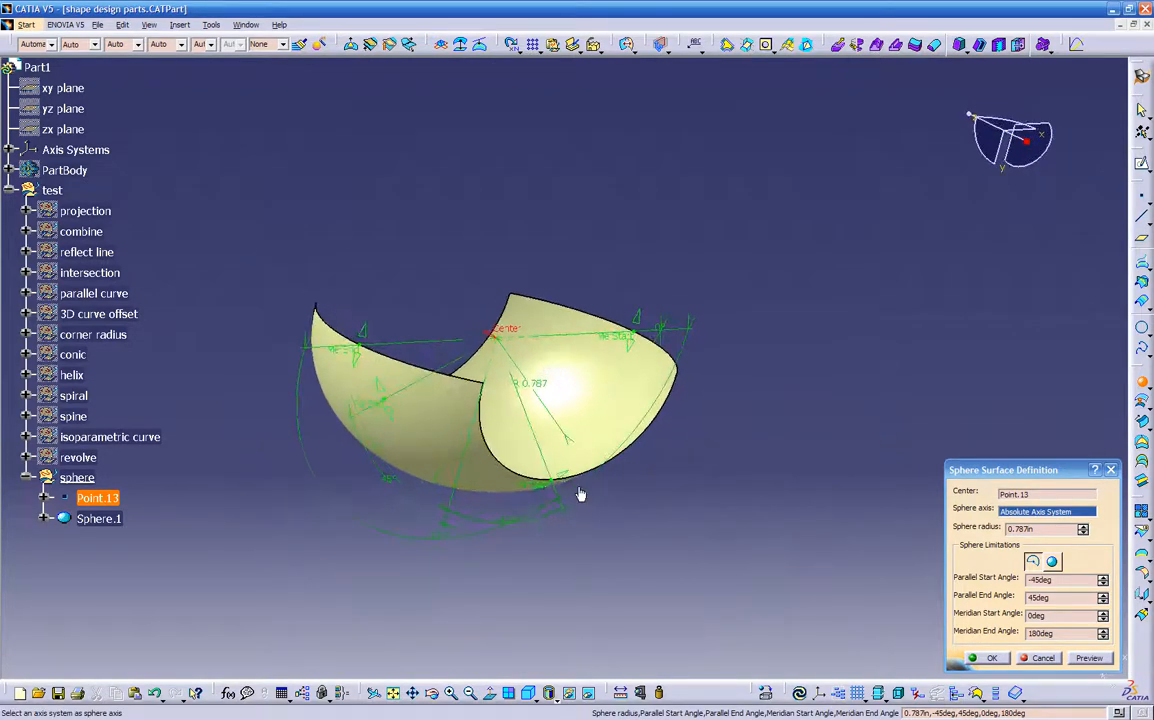
- Adjust the sphere's parallel limits to -68 and 74 degrees and its meridian limits to -38 and 220 degrees
{"action": "left_click_drag", "start_coordinate": [565, 470], "coordinate": [511, 473]}
{"action": "middle_click_drag", "start_coordinate": [511, 473], "coordinate": [447, 408]}
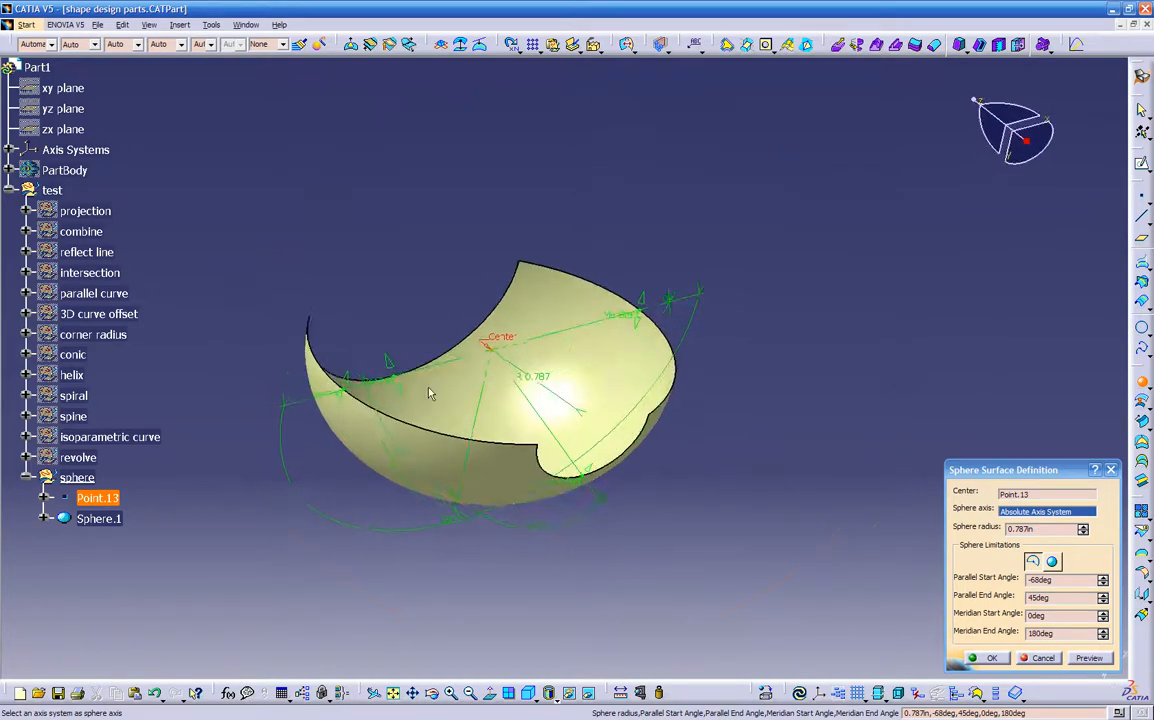
{"action": "left_click_drag", "start_coordinate": [384, 342], "coordinate": [381, 285]}
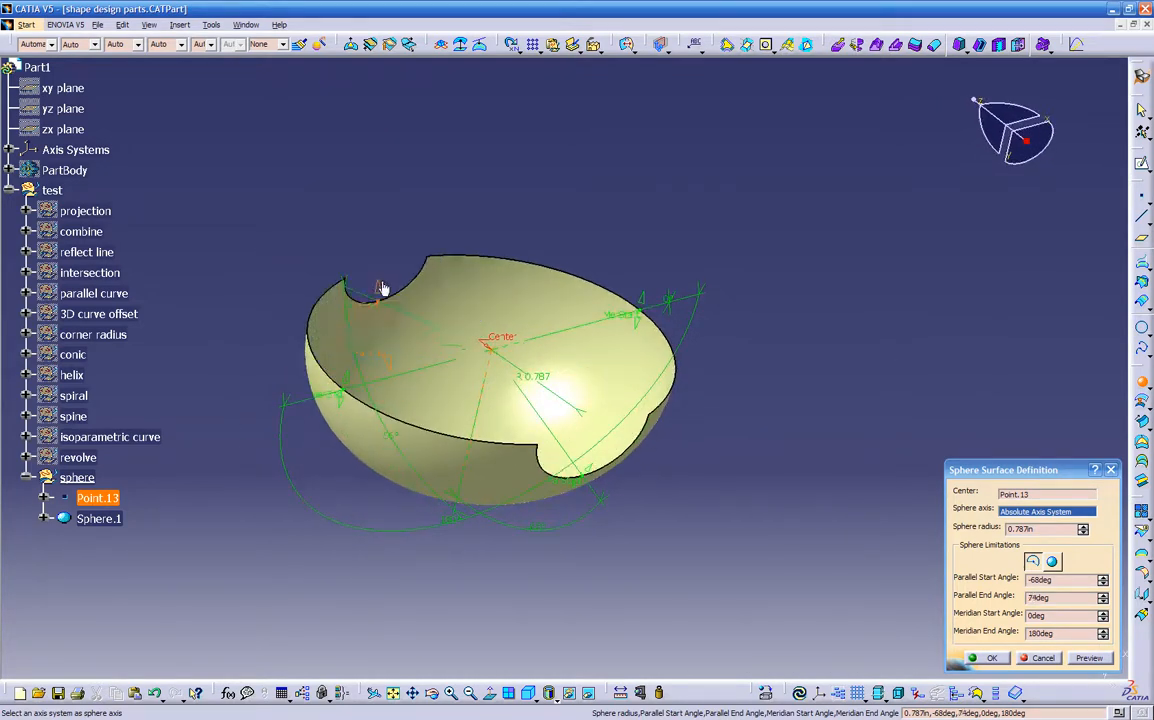
{"action": "left_click_drag", "start_coordinate": [643, 298], "coordinate": [628, 215]}
{"action": "left_click_drag", "start_coordinate": [348, 385], "coordinate": [409, 295]}
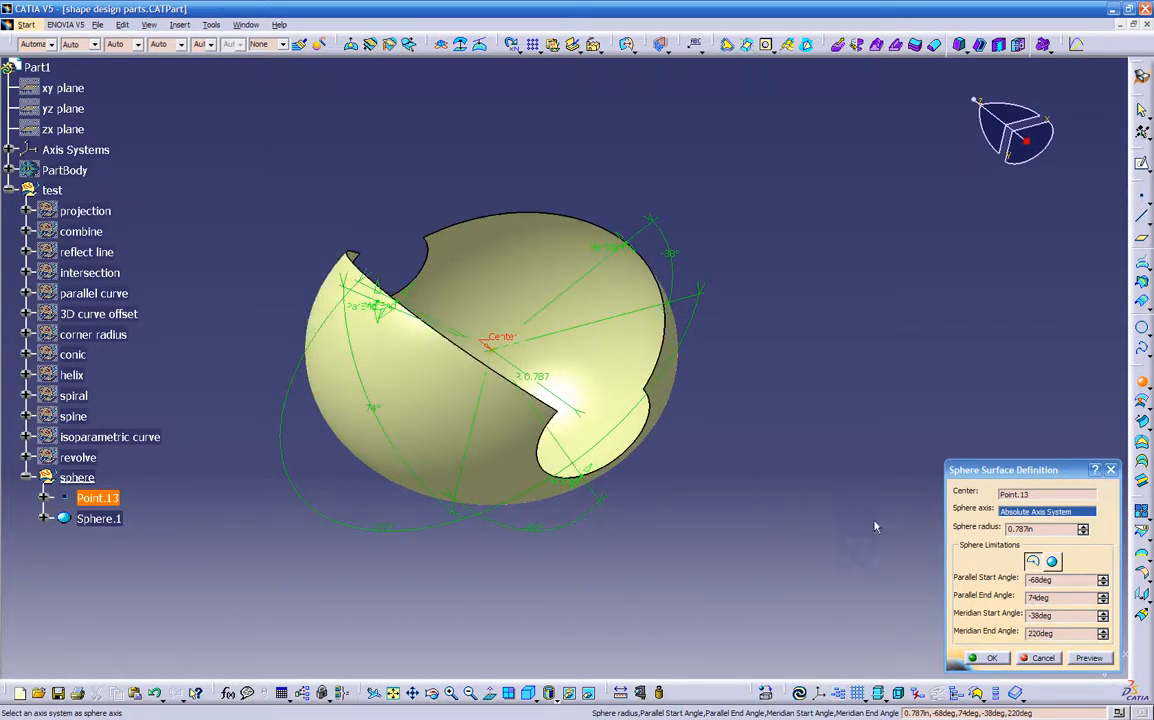
- Try the complete sphere option, restore the angular limits and create the partial sphere
{"action": "left_click", "coordinate": [1052, 563]}
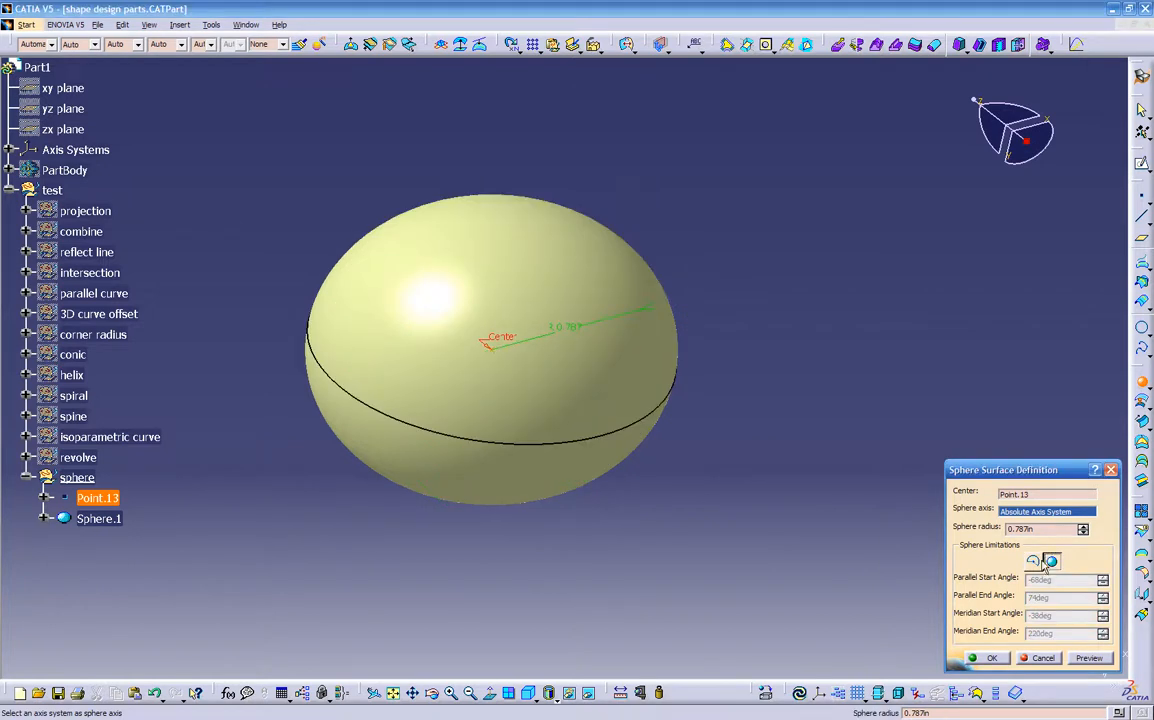
{"action": "left_click", "coordinate": [1032, 562]}
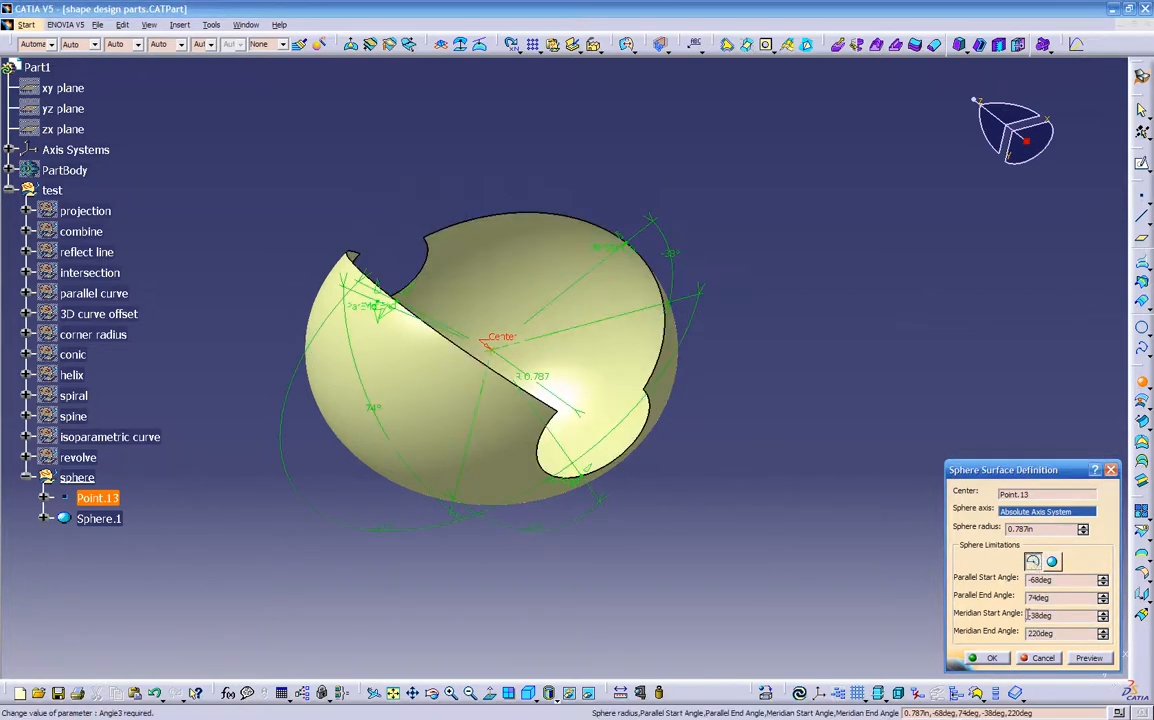
{"action": "left_click", "coordinate": [992, 658]}
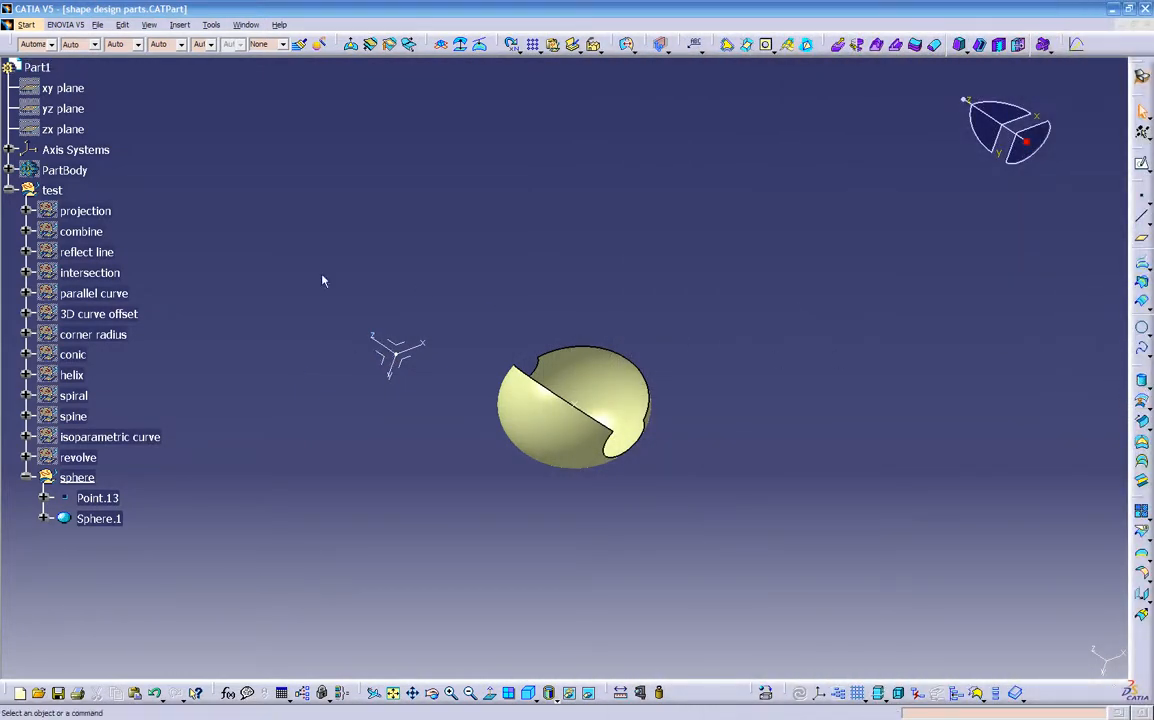
- Collapse the sphere geometrical set in the tree and hide it
{"action": "left_click", "coordinate": [27, 479]}
{"action": "left_click", "coordinate": [80, 478]}
{"action": "right_click", "coordinate": [95, 480]}
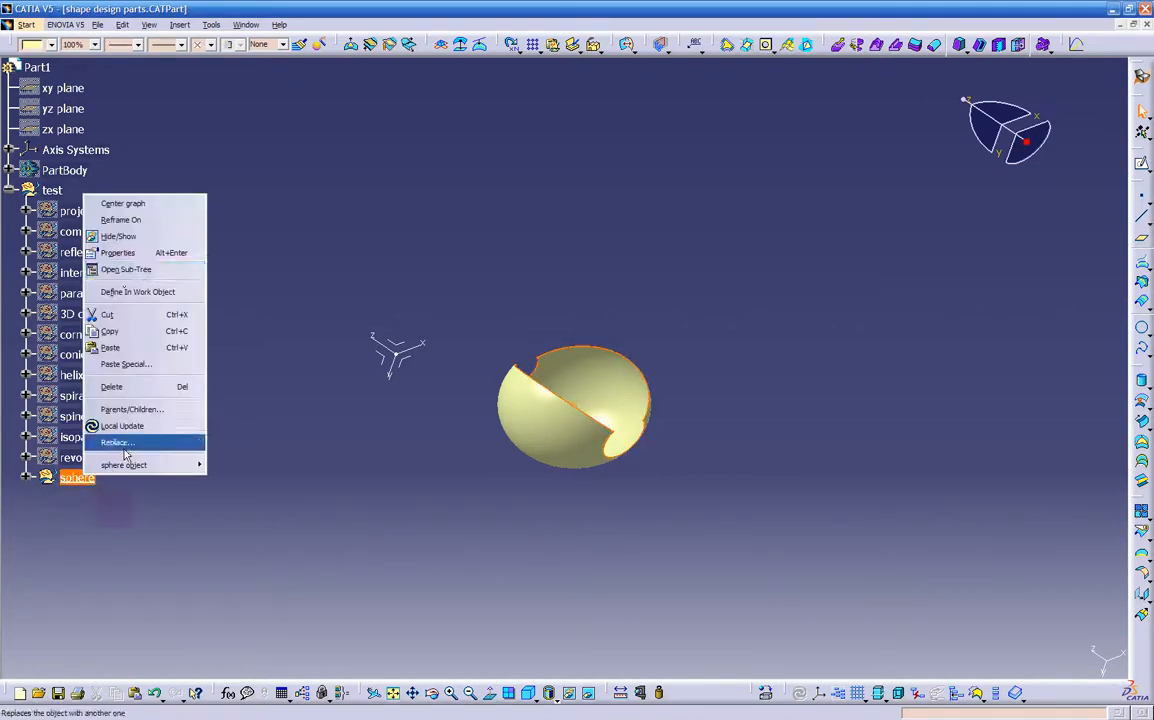
{"action": "left_click", "coordinate": [131, 240]}
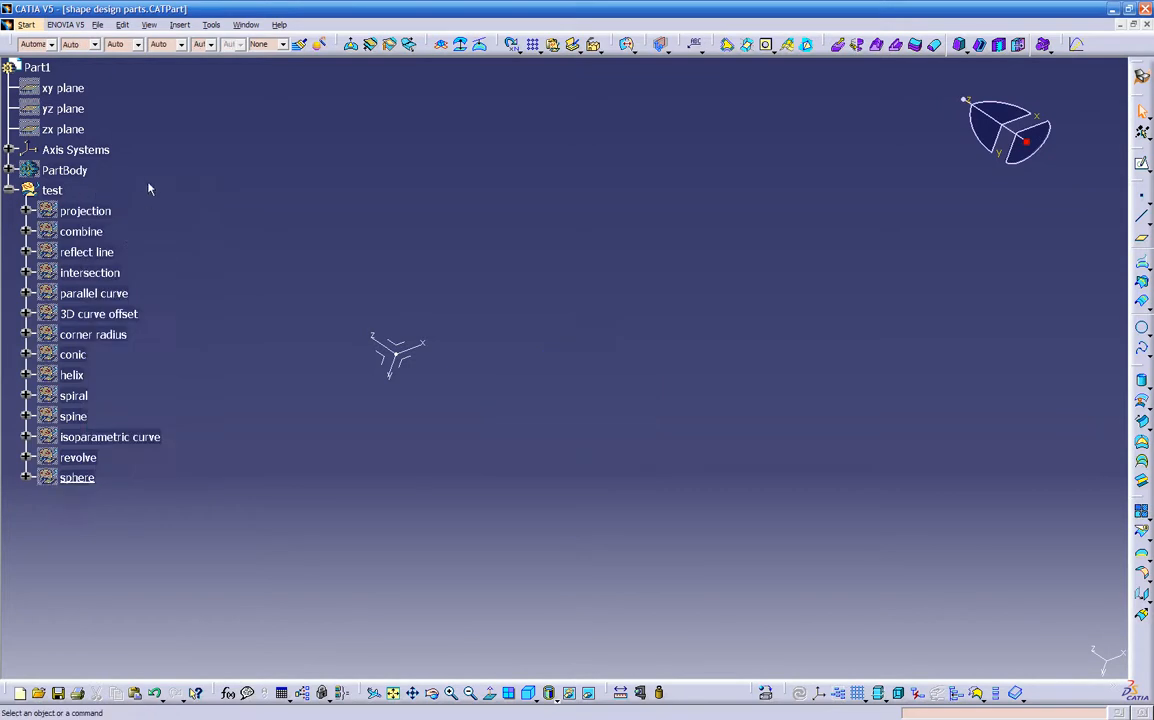
- Insert a geometrical set named cylinder with test as its father
{"action": "left_click", "coordinate": [179, 24]}
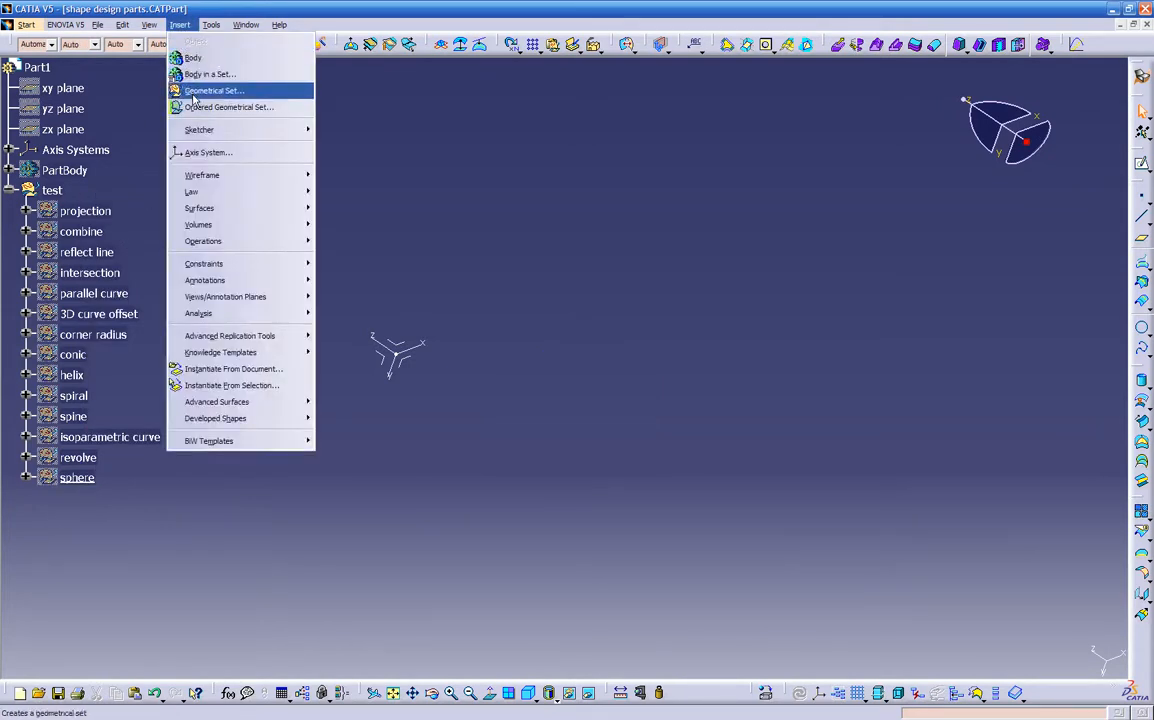
{"action": "left_click", "coordinate": [190, 90]}
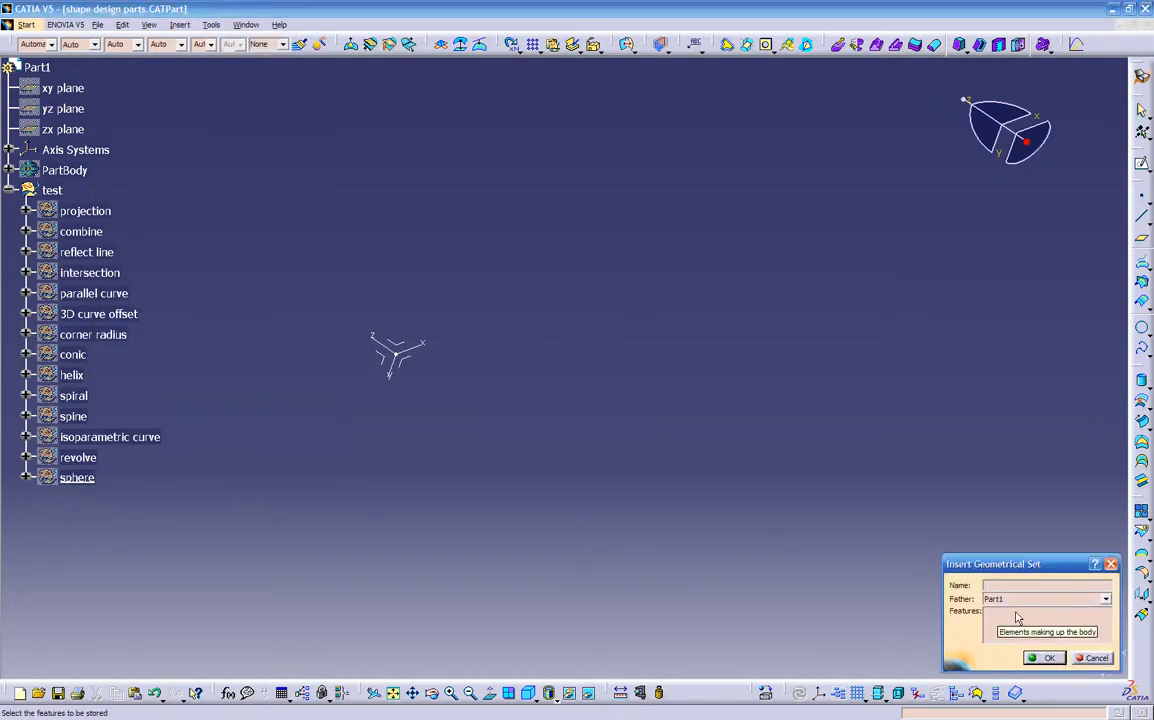
{"action": "type", "text": "cylinder"}
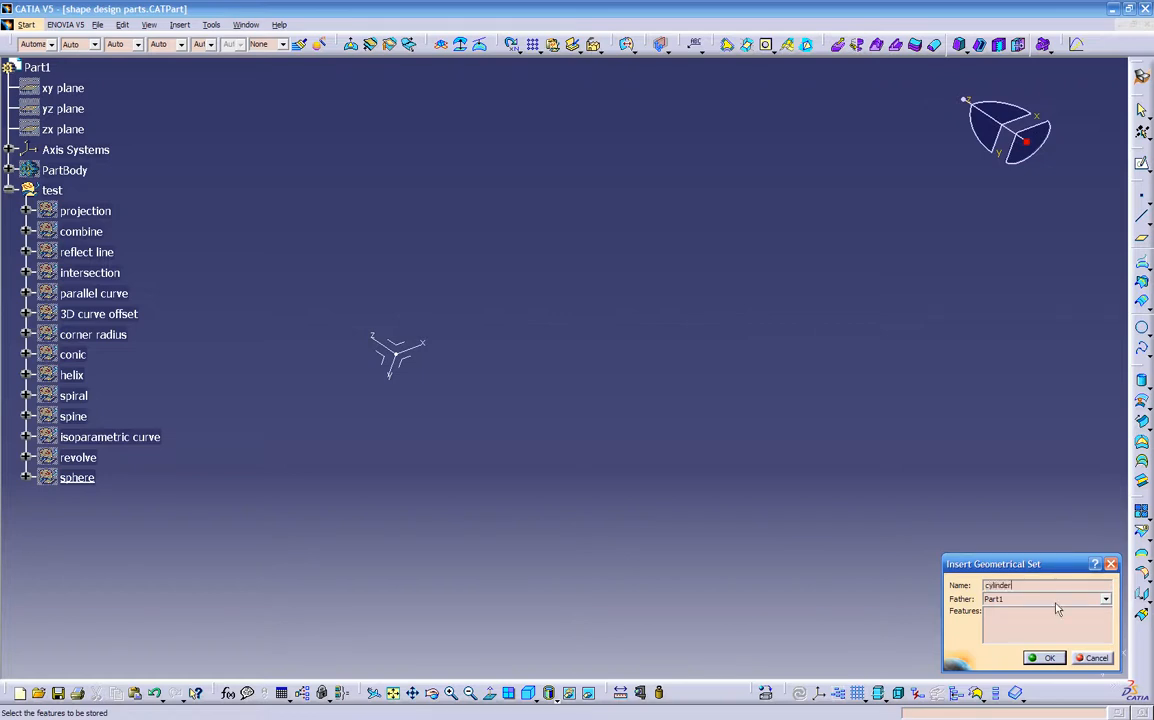
{"action": "left_click", "coordinate": [1056, 601]}
{"action": "scroll", "coordinate": [1055, 632], "scroll_direction": "down", "scroll_amount": 3}
{"action": "left_click", "coordinate": [1010, 692]}
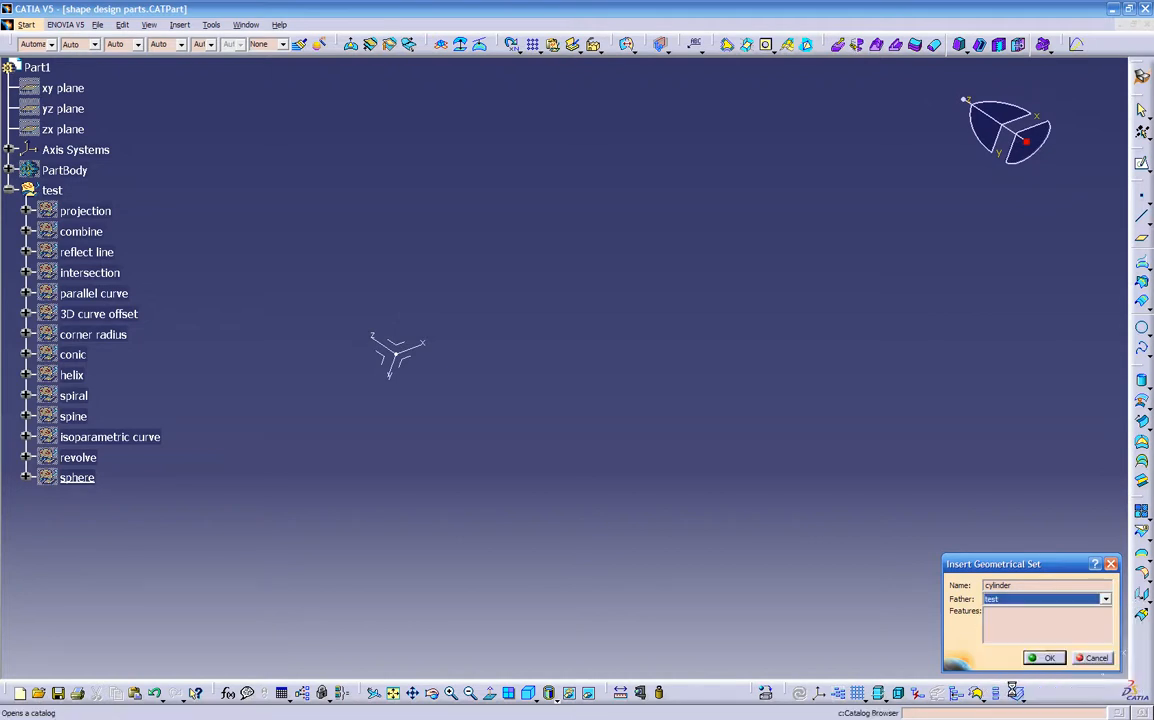
{"action": "left_click", "coordinate": [1045, 661]}
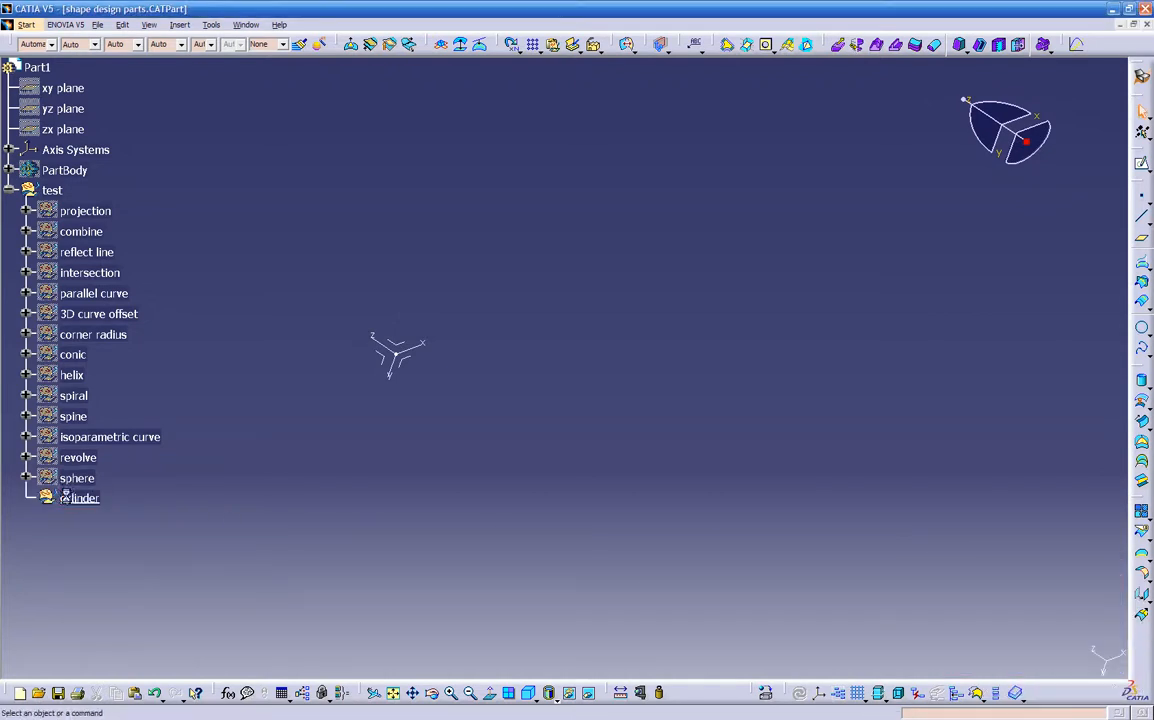
- Create an on-plane point on the absolute axis system's XY plane, at positive X and Y from the origin
{"action": "left_click", "coordinate": [917, 267]}
{"action": "left_click", "coordinate": [404, 356]}
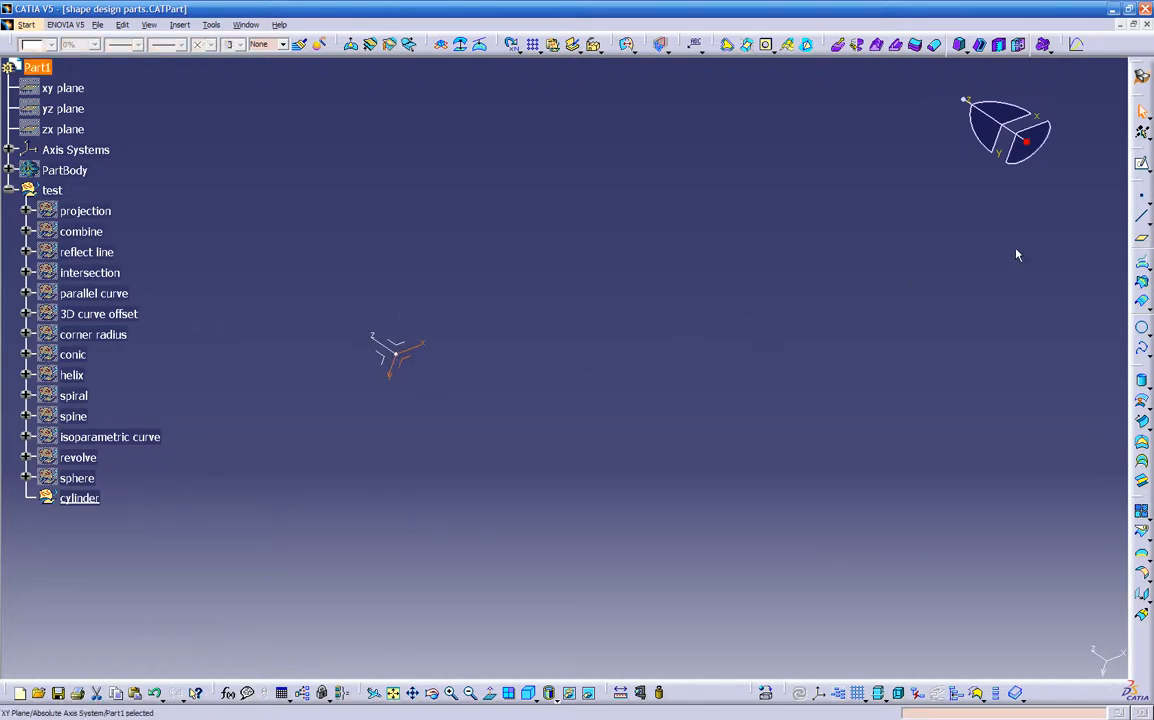
{"action": "left_click", "coordinate": [1141, 197]}
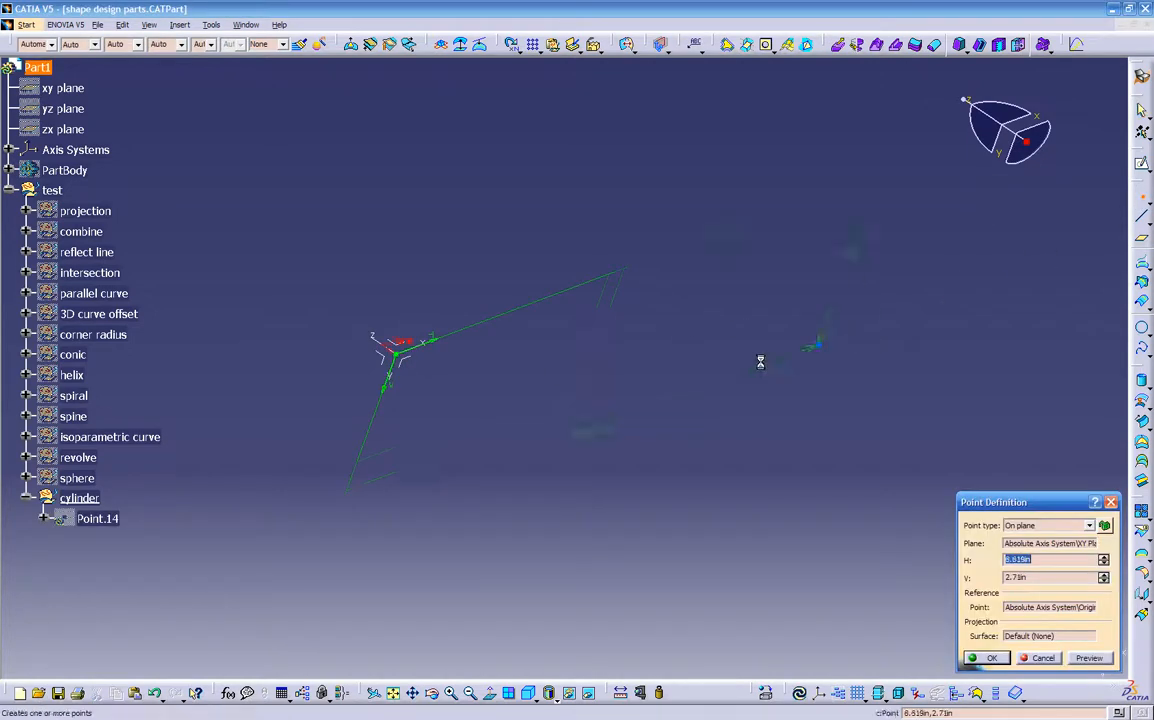
{"action": "left_click", "coordinate": [531, 429]}
{"action": "key", "text": "Return"}
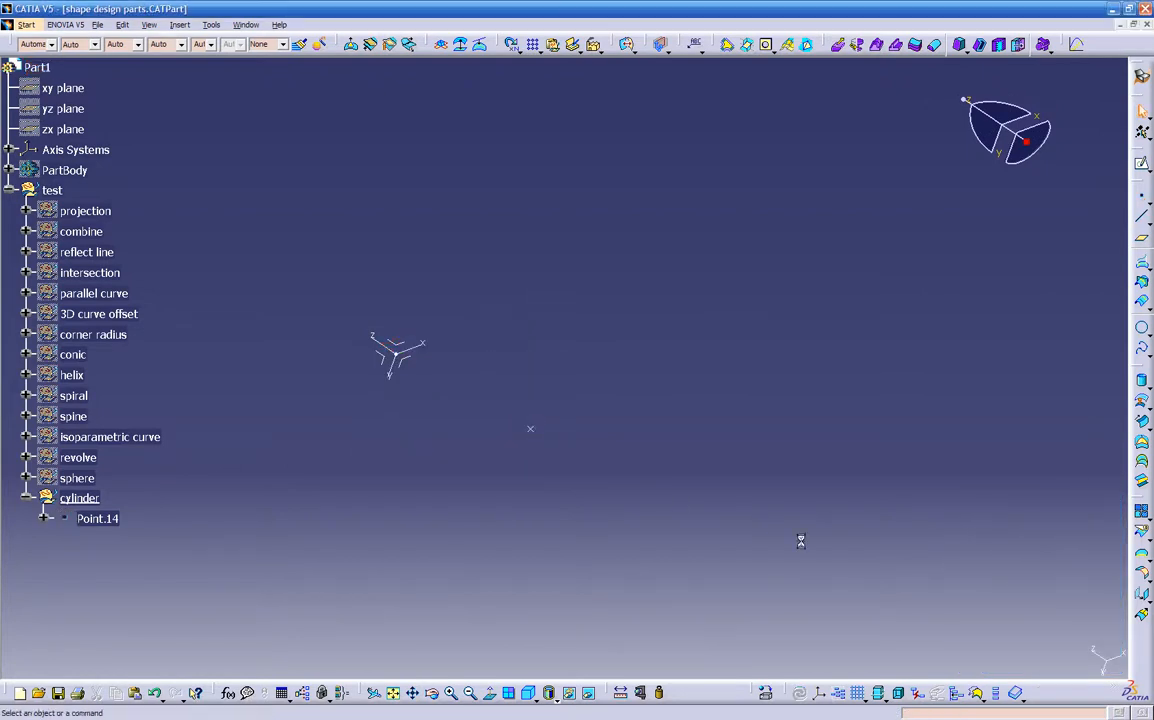
- Define a cylinder surface centred on the new point, trying the X axis before choosing the Y axis as its direction
{"action": "left_click", "coordinate": [1142, 382]}
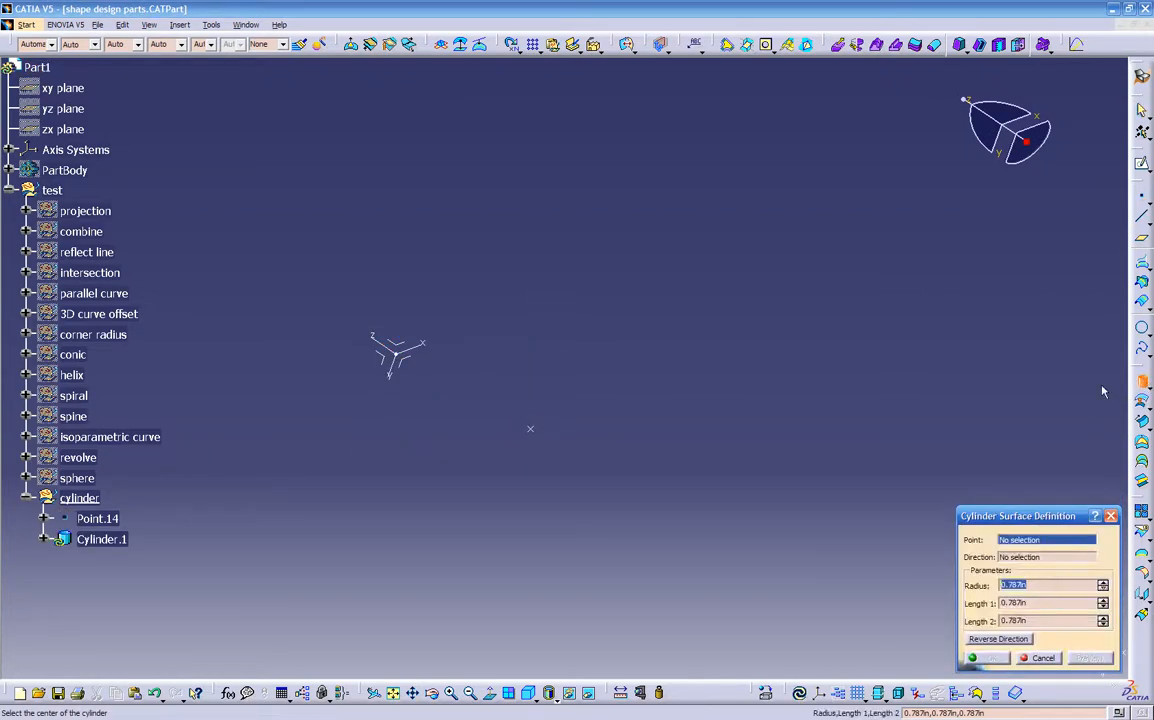
{"action": "left_click", "coordinate": [531, 429]}
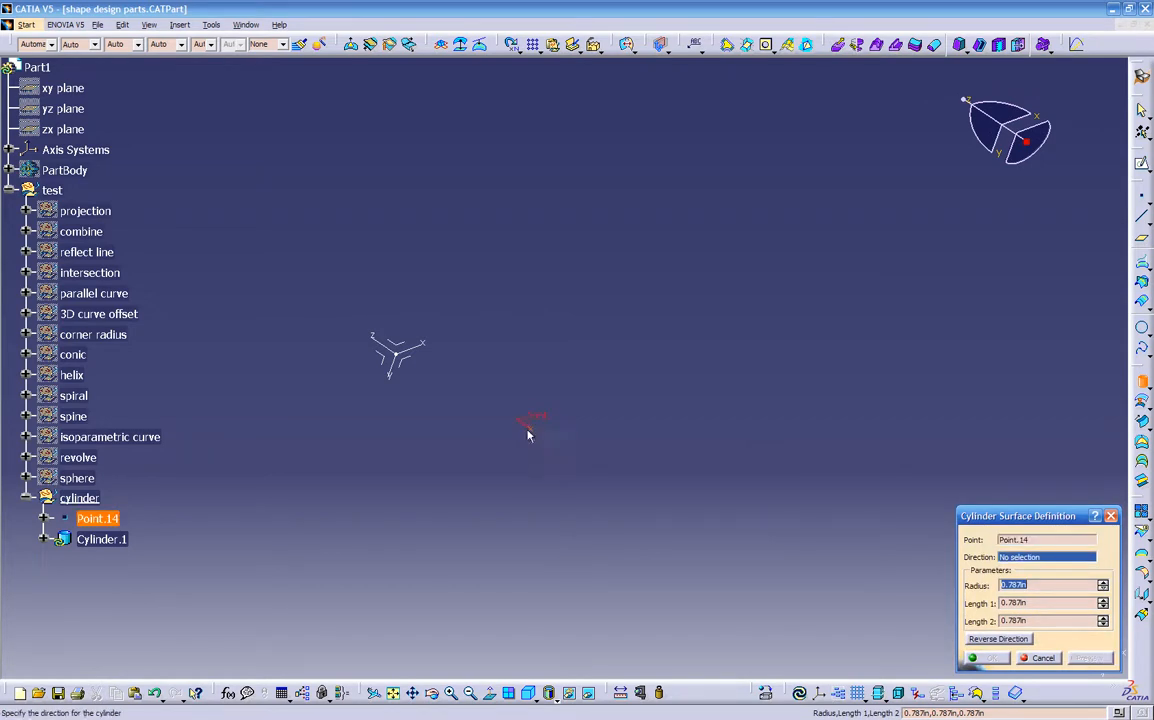
{"action": "middle_click_drag", "start_coordinate": [435, 389], "coordinate": [442, 426]}
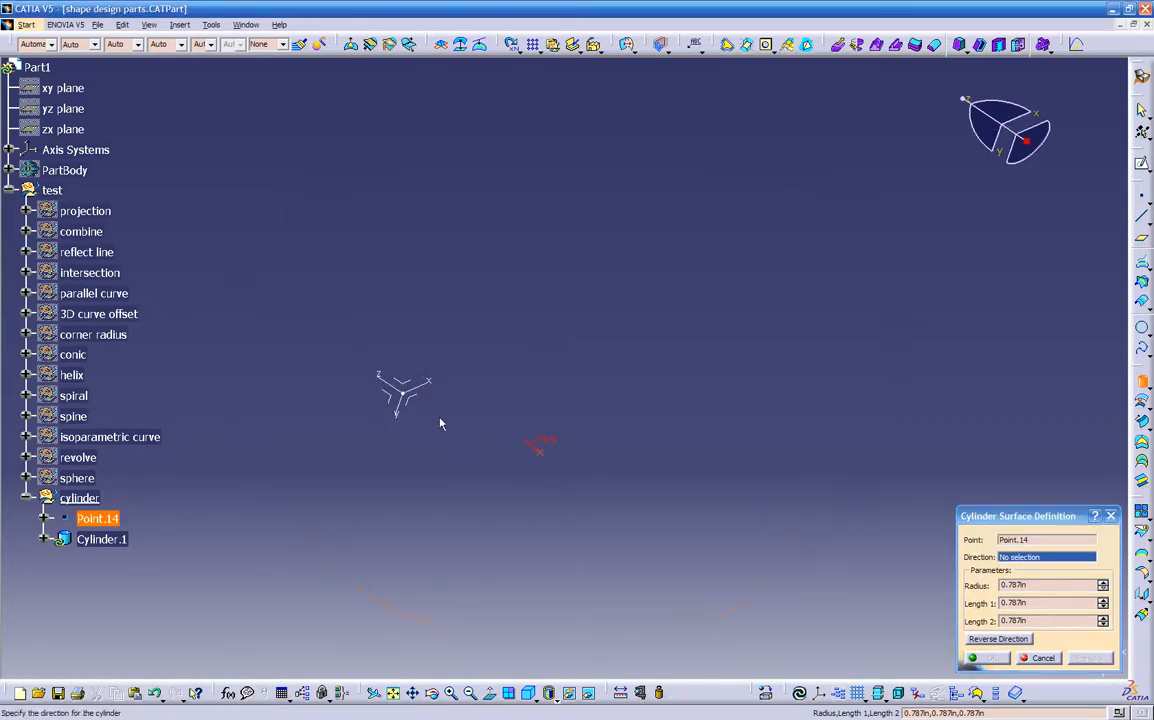
{"action": "left_click", "coordinate": [428, 389]}
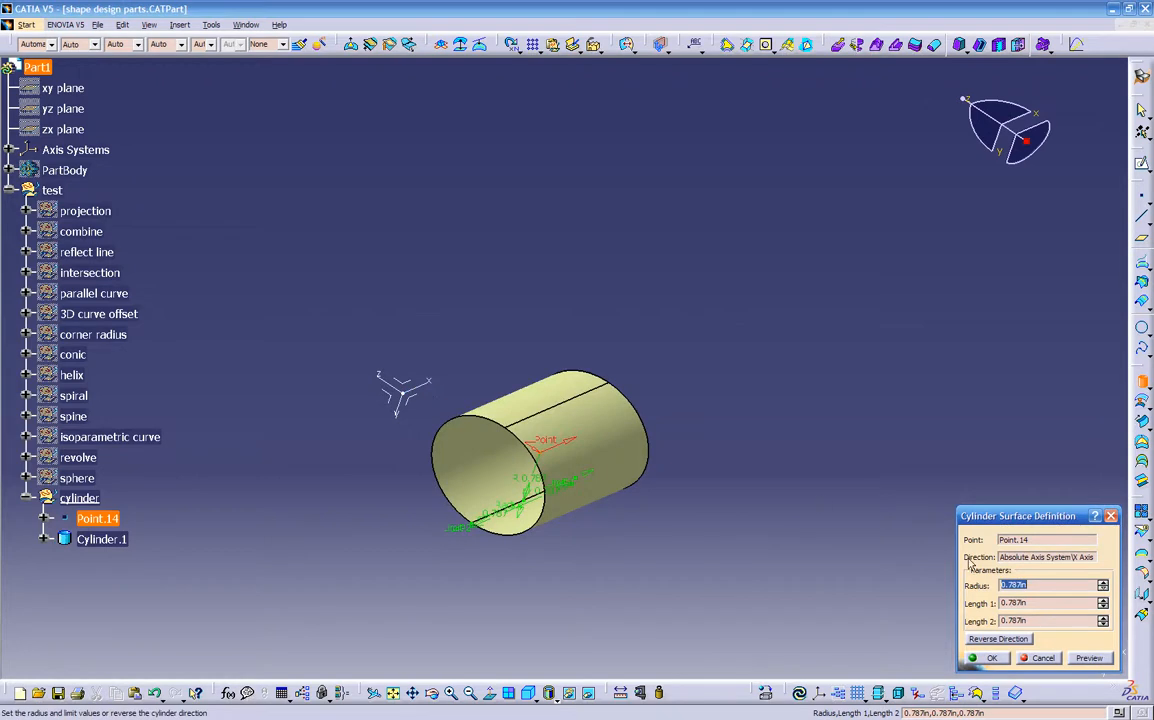
{"action": "left_click", "coordinate": [1011, 558]}
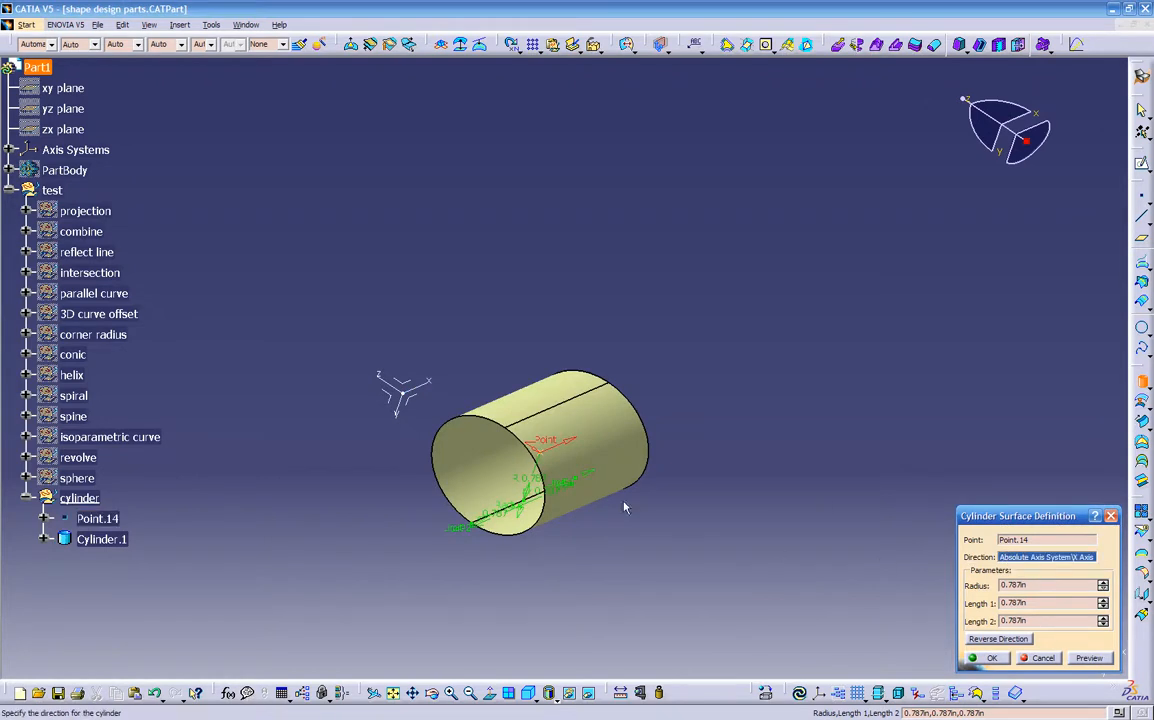
{"action": "left_click", "coordinate": [404, 407]}
{"action": "middle_click_drag", "start_coordinate": [407, 410], "coordinate": [563, 325]}
- Extend the cylinder in both directions, enlarge its radius freehand and create the surface
{"action": "left_click_drag", "start_coordinate": [586, 325], "coordinate": [590, 238]}
{"action": "left_click_drag", "start_coordinate": [574, 476], "coordinate": [564, 560]}
{"action": "middle_click_drag", "start_coordinate": [596, 464], "coordinate": [529, 502]}
{"action": "left_click_drag", "start_coordinate": [596, 402], "coordinate": [824, 416]}
{"action": "middle_click_drag", "start_coordinate": [426, 386], "coordinate": [403, 497]}
{"action": "left_click", "coordinate": [990, 658]}
{"action": "middle_click_drag", "start_coordinate": [863, 497], "coordinate": [865, 532]}
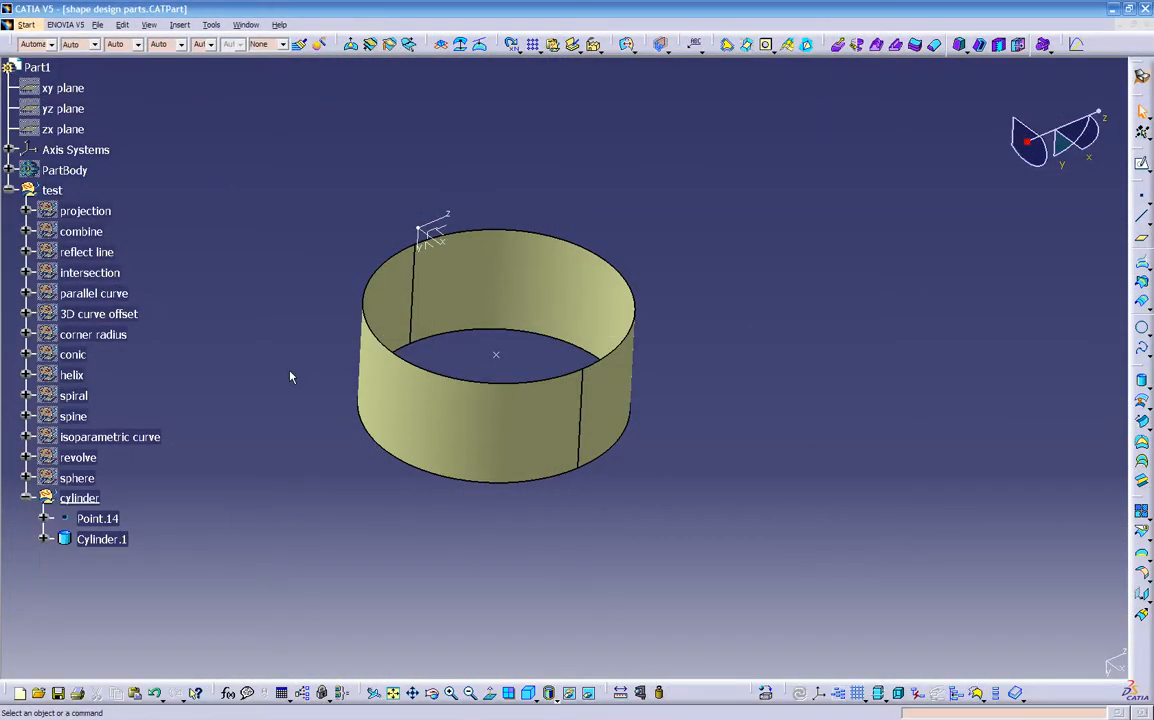
- Define an offset of the cylinder surface at 1 in and preview it on the outer side
{"action": "middle_click_drag", "start_coordinate": [322, 471], "coordinate": [364, 479]}
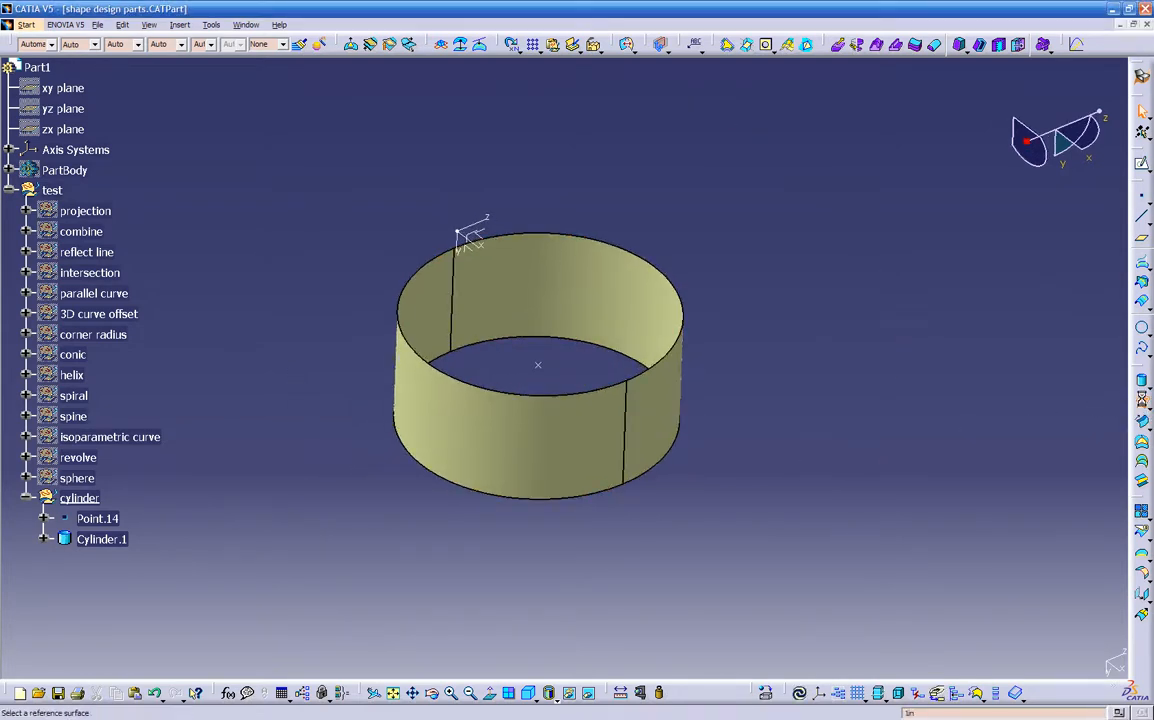
{"action": "left_click", "coordinate": [1141, 402]}
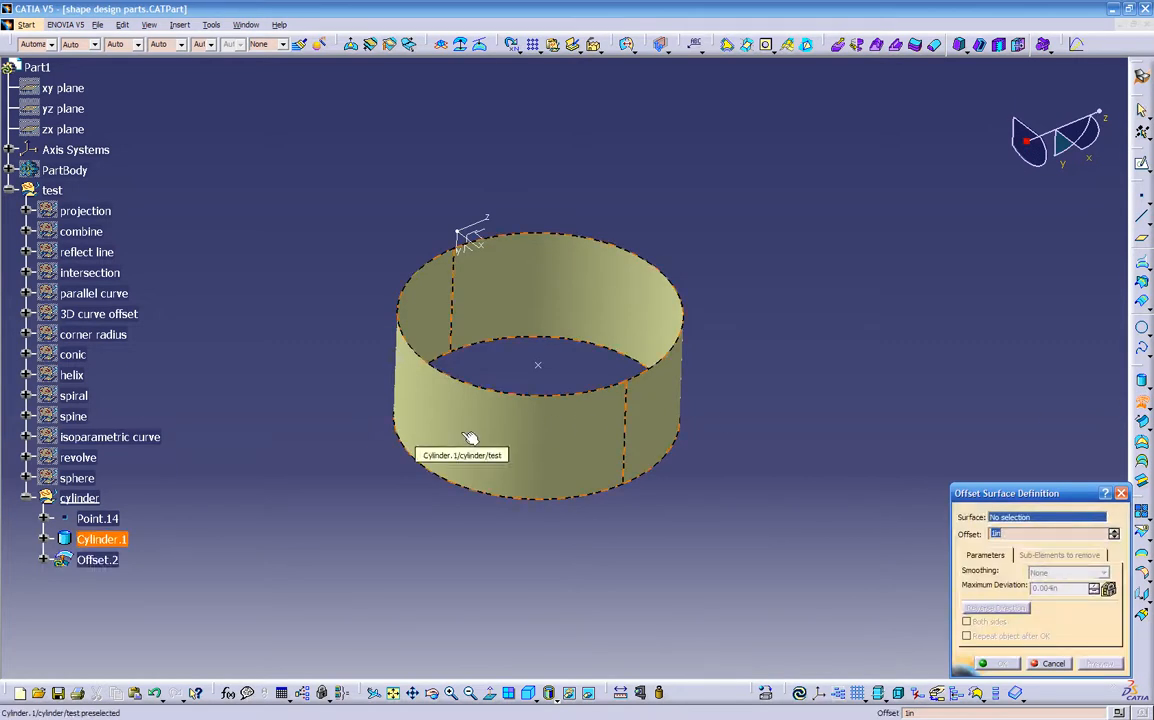
{"action": "left_click", "coordinate": [505, 451]}
{"action": "middle_click_drag", "start_coordinate": [490, 487], "coordinate": [510, 582]}
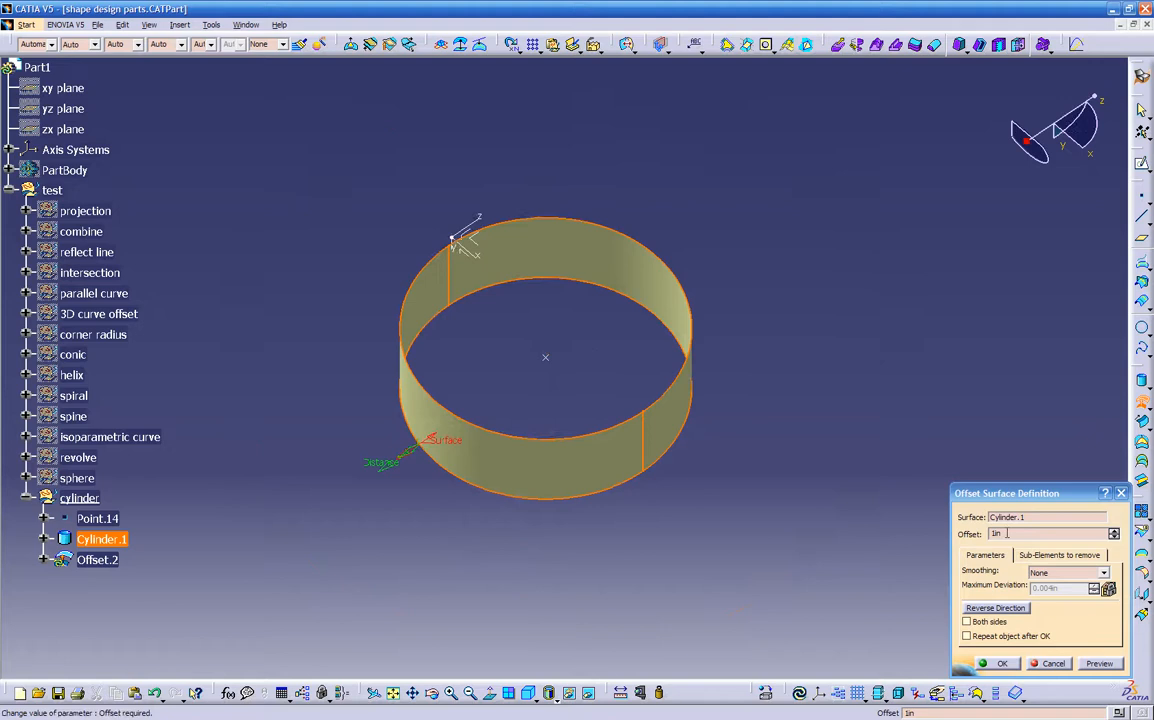
{"action": "left_click", "coordinate": [1099, 664]}
{"action": "middle_click_drag", "start_coordinate": [602, 550], "coordinate": [580, 520]}
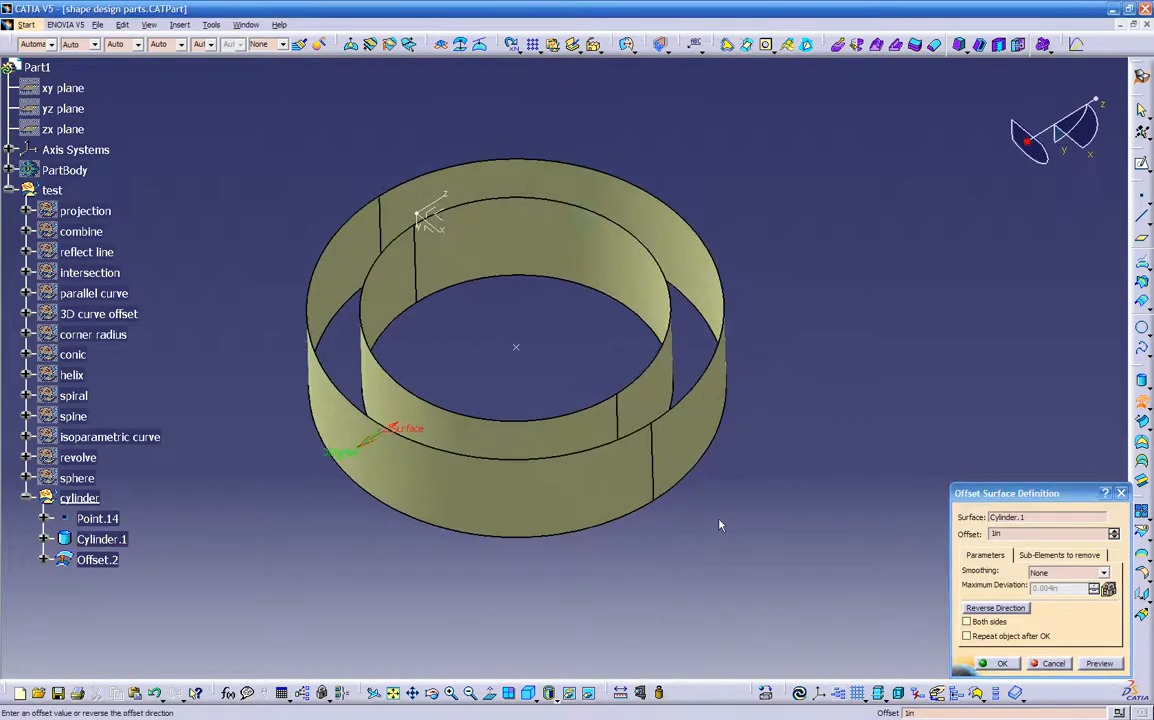
- Reverse the 1 in offset to the inside of the cylinder, preview it and create the offset surface
{"action": "left_click", "coordinate": [993, 609]}
{"action": "left_click", "coordinate": [1092, 664]}
{"action": "middle_click_drag", "start_coordinate": [705, 567], "coordinate": [686, 542]}
{"action": "left_click", "coordinate": [996, 664]}
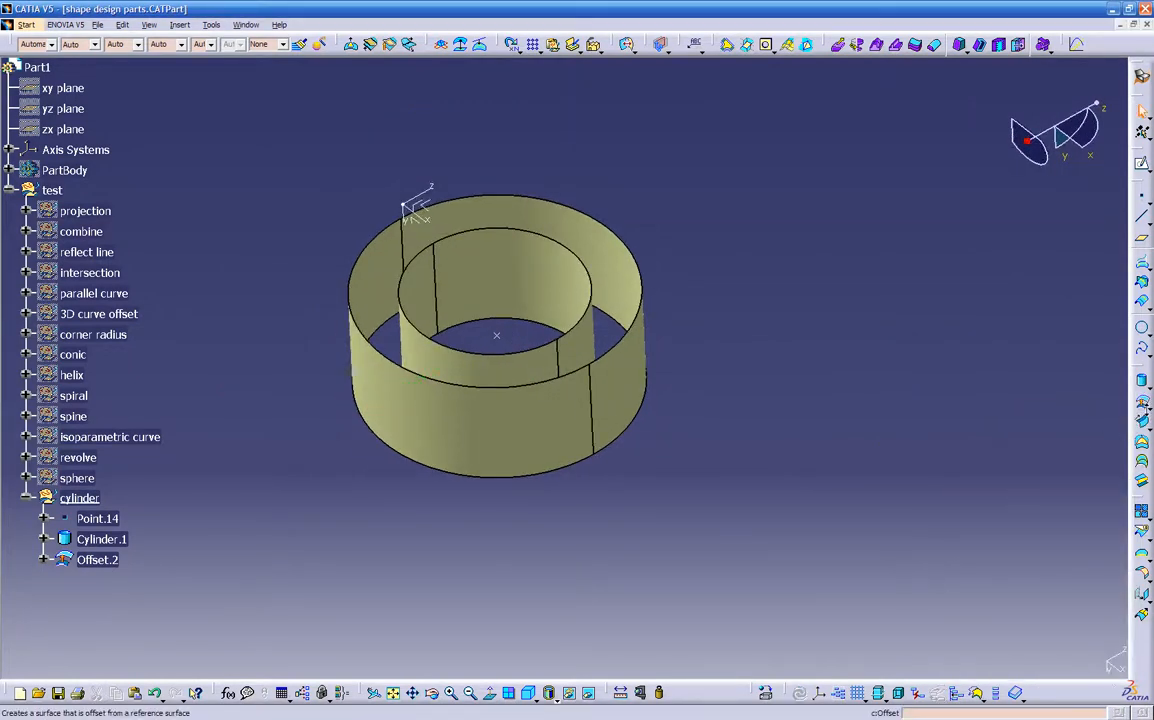
{"action": "left_click", "coordinate": [1146, 423]}
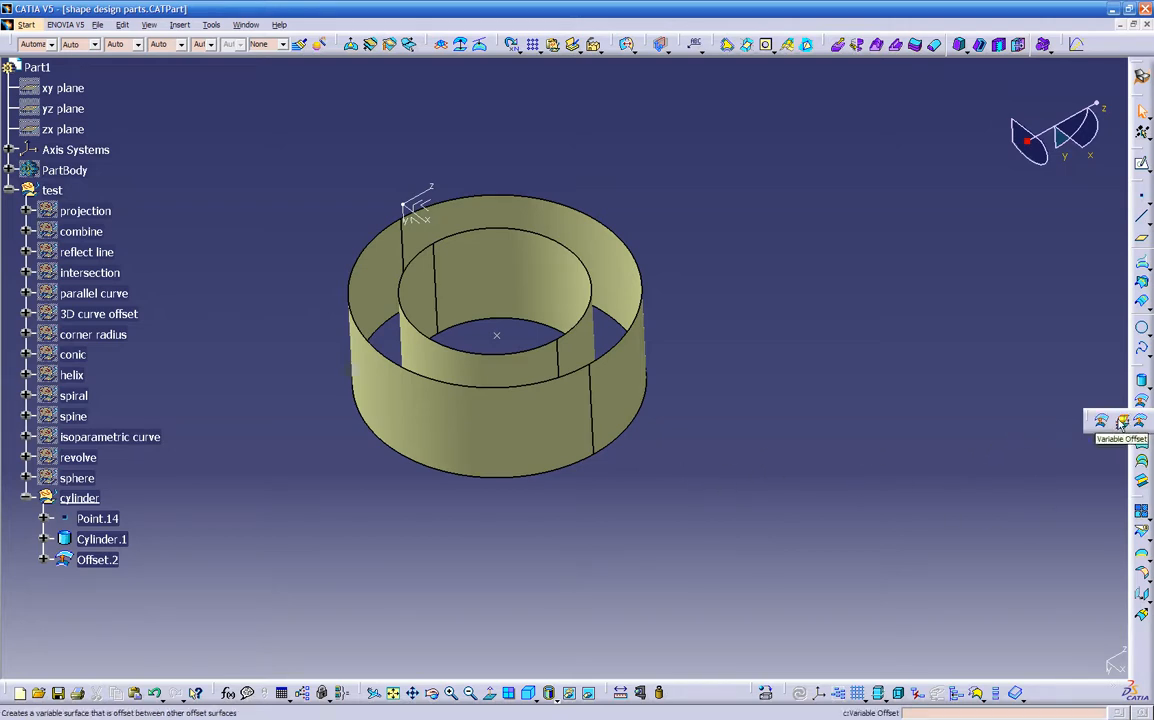
{"action": "left_click", "coordinate": [1041, 436]}
{"action": "middle_click_drag", "start_coordinate": [576, 495], "coordinate": [600, 478]}
{"action": "middle_click_drag", "start_coordinate": [348, 515], "coordinate": [433, 538]}
- Hide the cylinder geometrical set and collapse it in the tree
{"action": "left_click", "coordinate": [79, 498]}
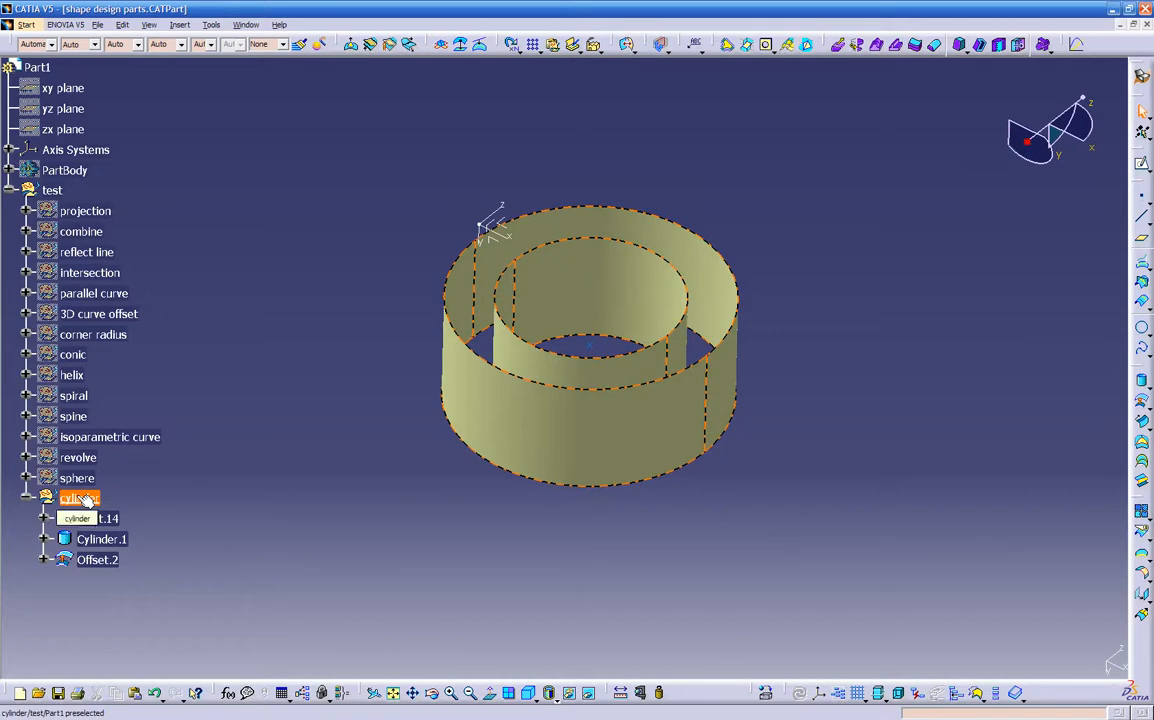
{"action": "right_click", "coordinate": [79, 497]}
{"action": "left_click", "coordinate": [150, 255]}
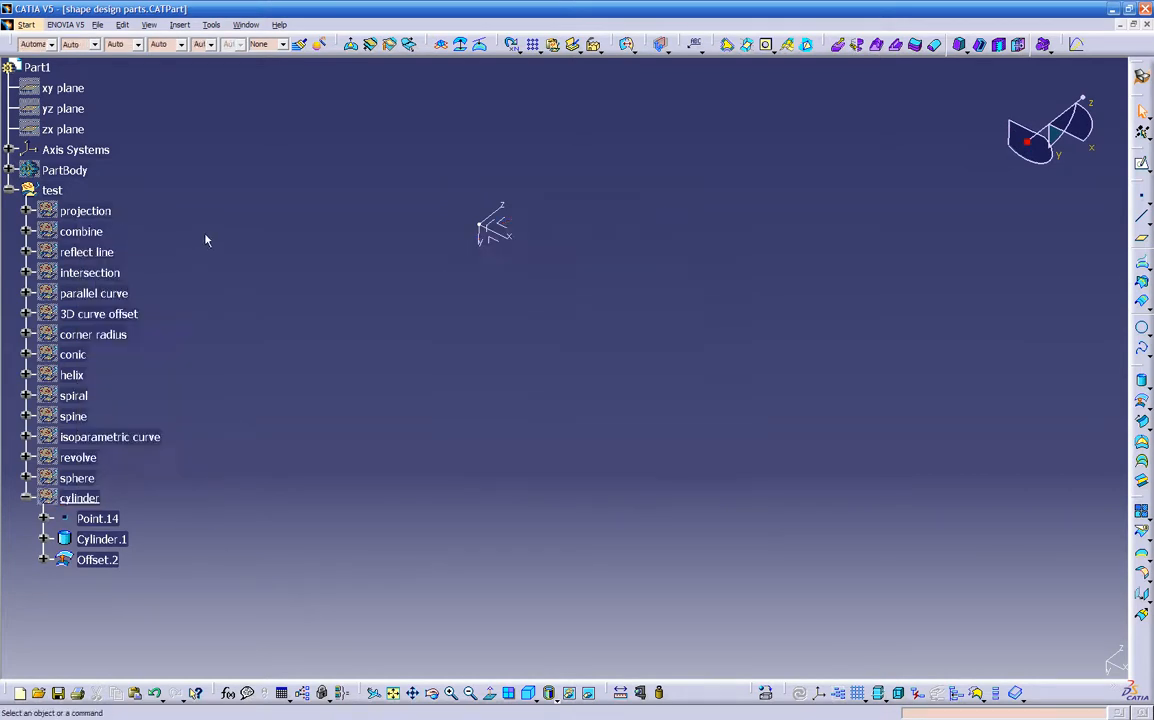
{"action": "left_click", "coordinate": [26, 497]}
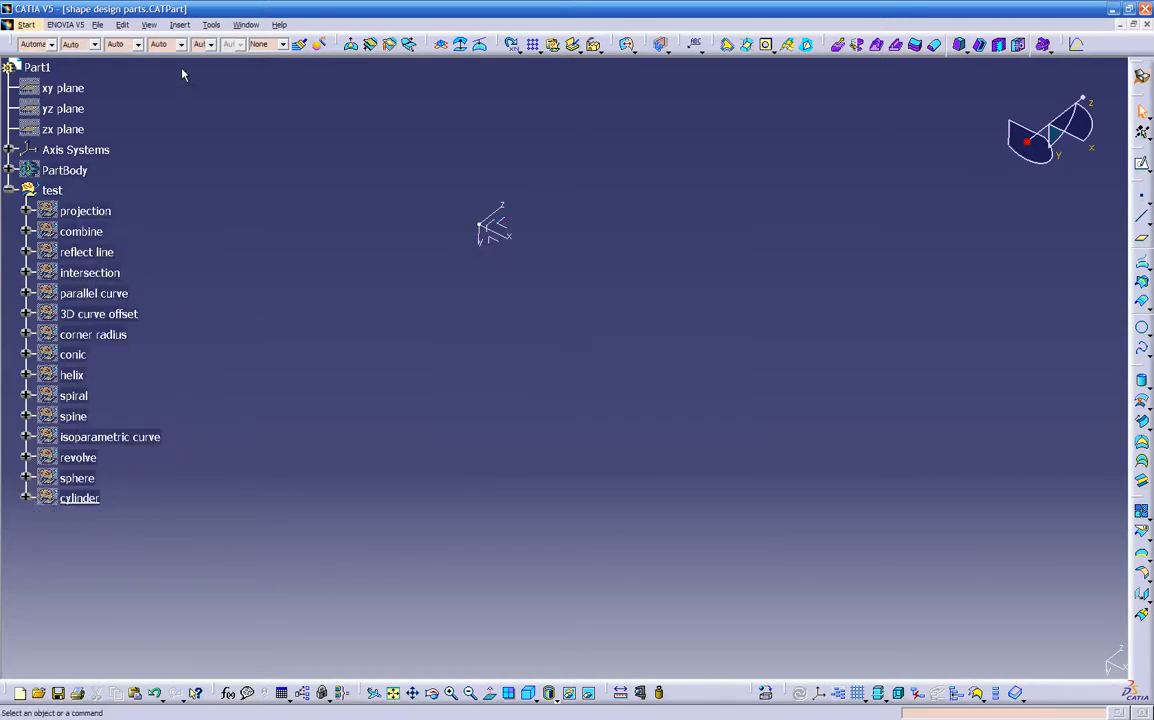
- Insert a geometrical set named offset with test as its father
{"action": "left_click", "coordinate": [179, 24]}
{"action": "left_click", "coordinate": [193, 88]}
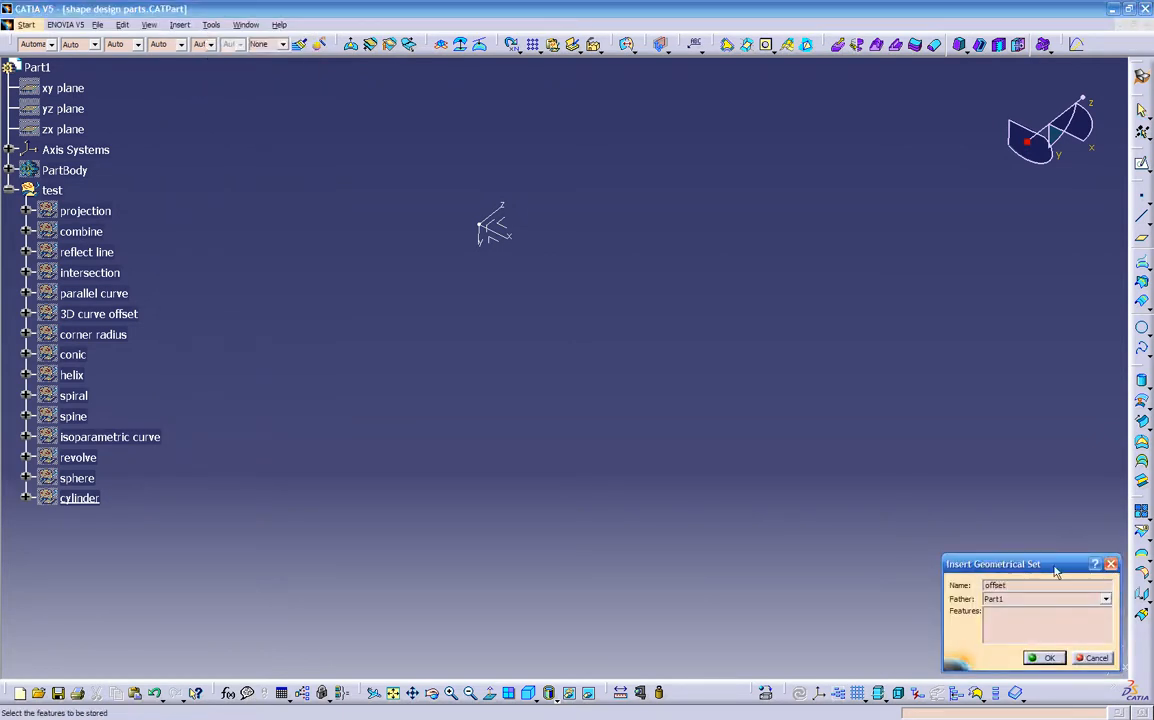
{"action": "left_click", "coordinate": [1051, 600]}
{"action": "scroll", "coordinate": [1040, 630], "scroll_direction": "down", "scroll_amount": 3}
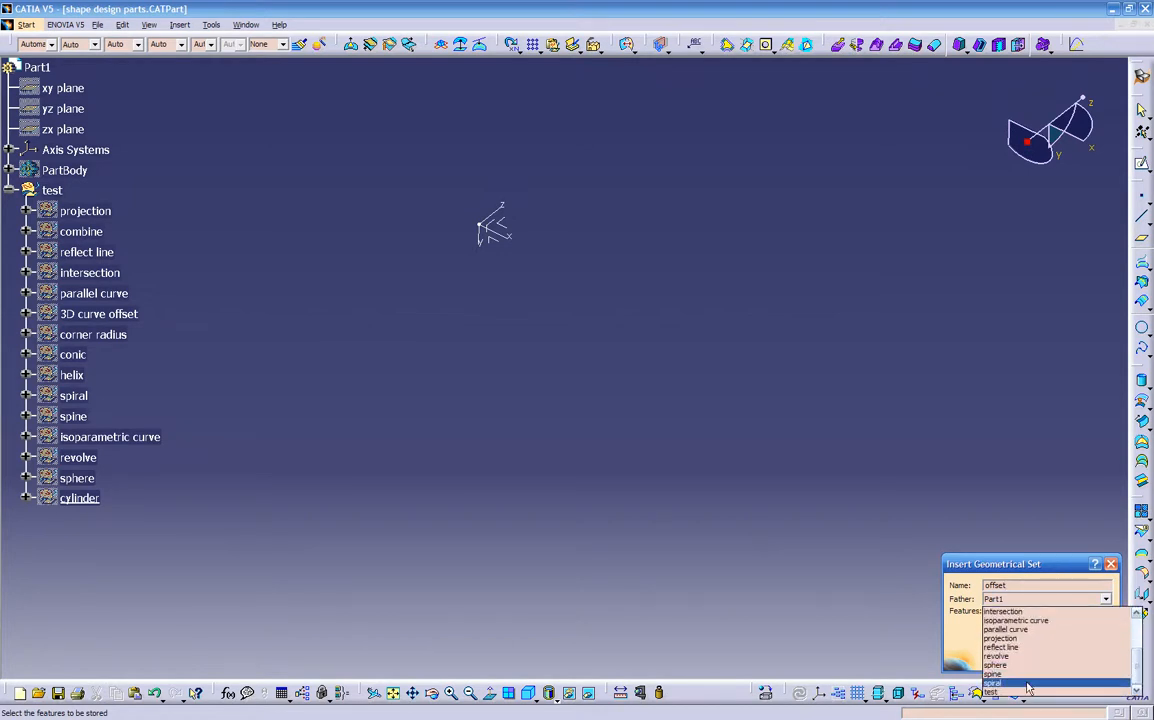
{"action": "left_click", "coordinate": [1028, 692]}
{"action": "left_click", "coordinate": [1040, 660]}
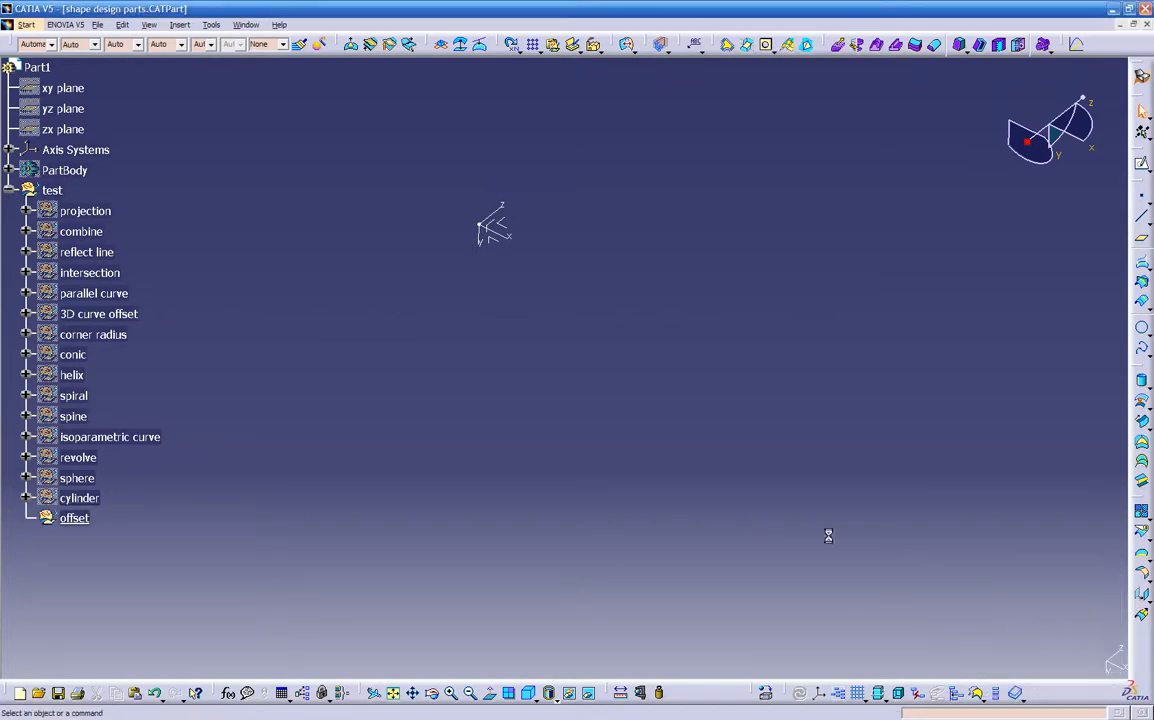
- Sketch an open profile on the XY plane: a horizontal line, two tangent arcs reaching the horizontal axis at about 10.1 in, and a line along it
{"action": "middle_click_drag", "start_coordinate": [582, 117], "coordinate": [389, 394]}
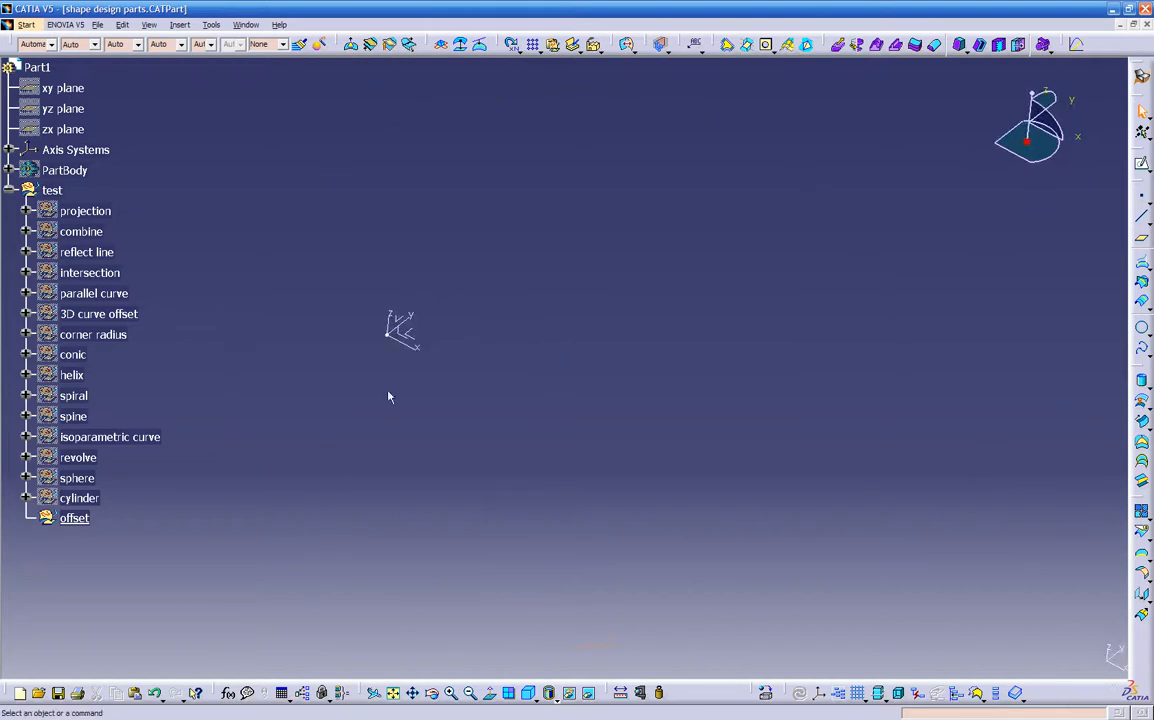
{"action": "left_click", "coordinate": [418, 334]}
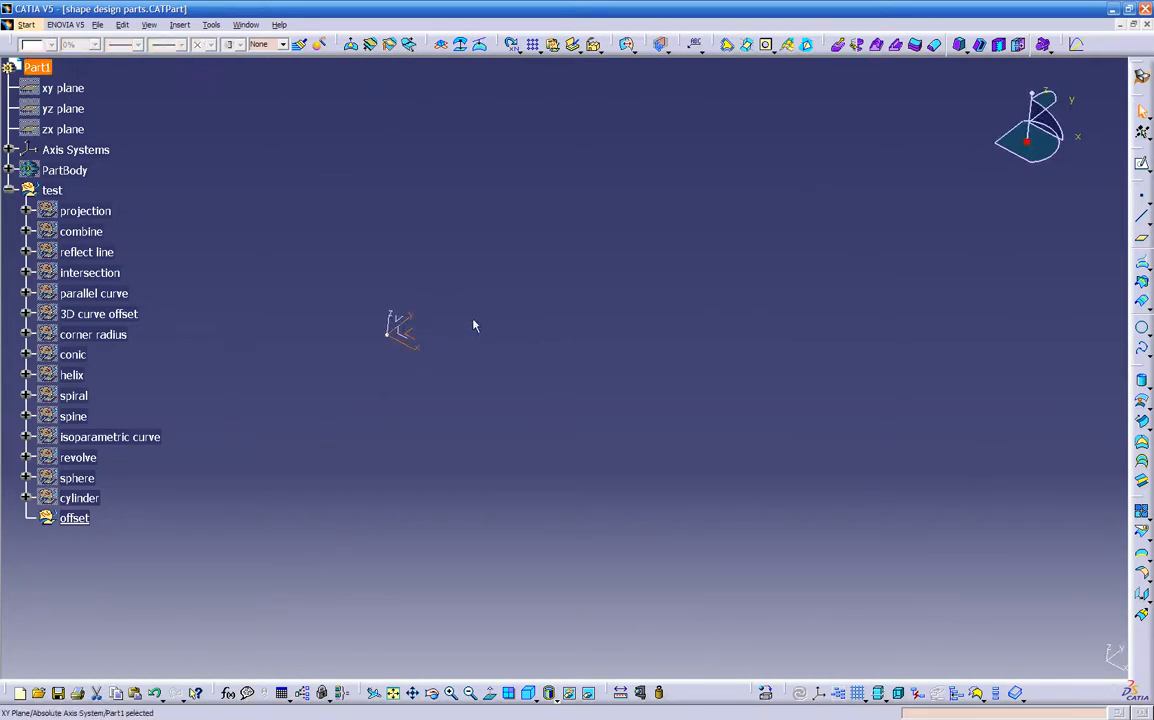
{"action": "left_click", "coordinate": [1143, 168]}
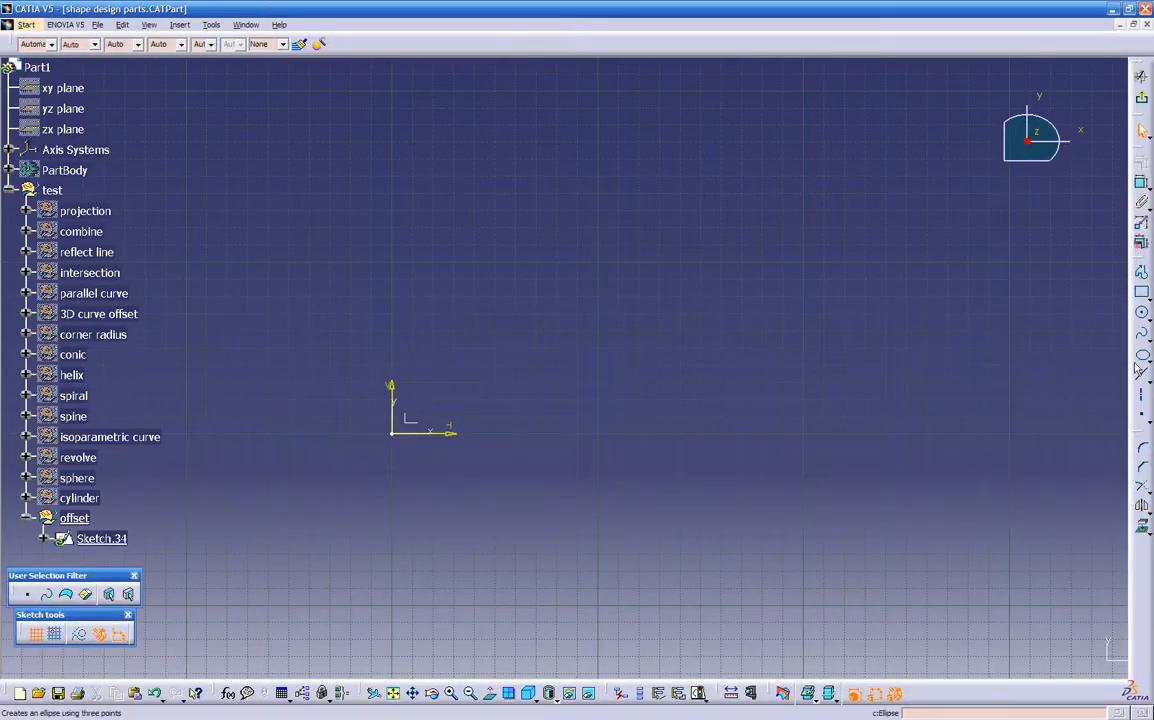
{"action": "left_click", "coordinate": [1143, 276]}
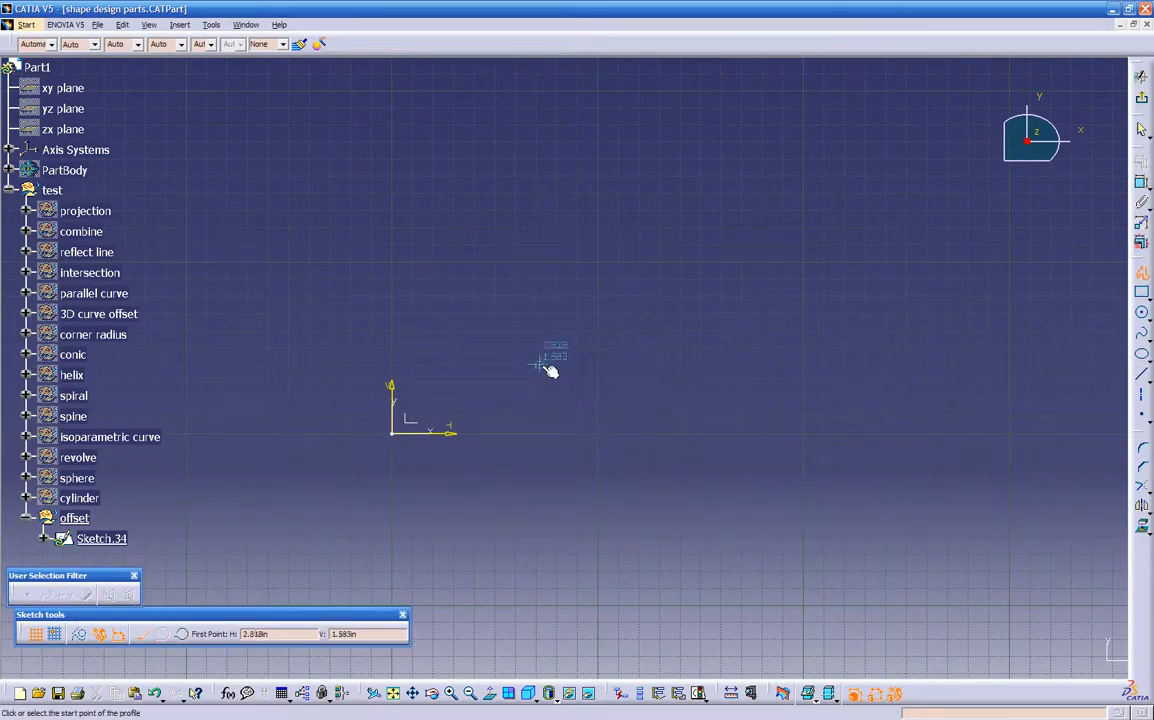
{"action": "left_click", "coordinate": [499, 364]}
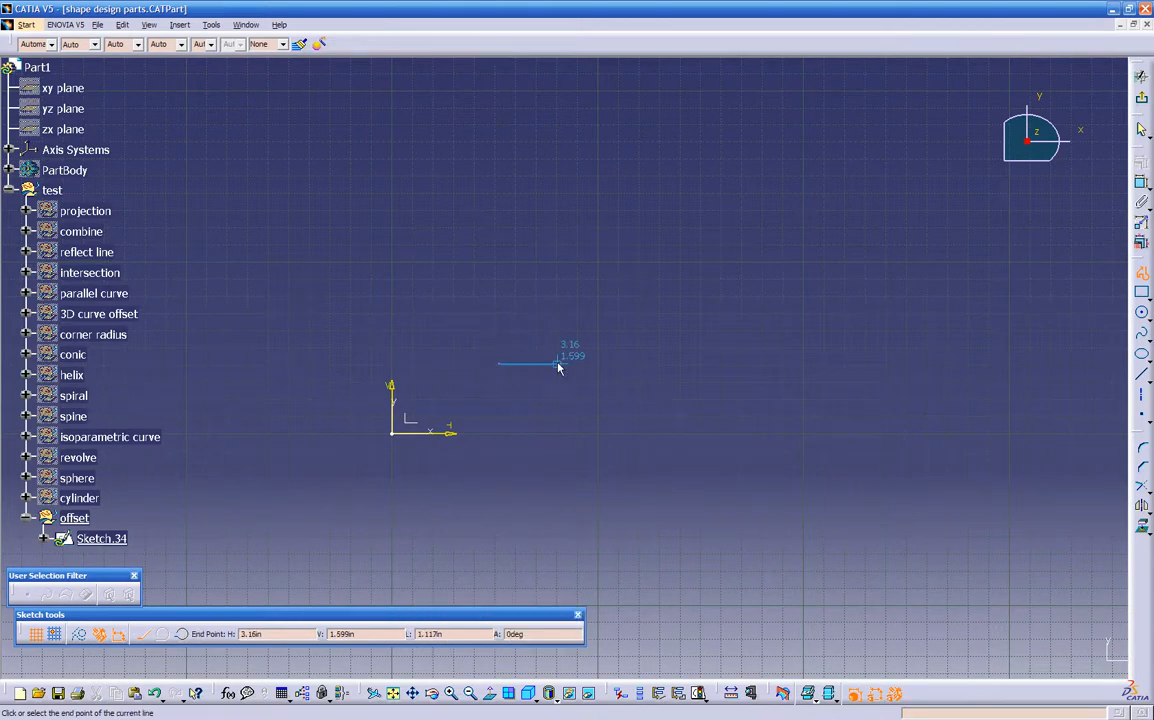
{"action": "left_click_drag", "start_coordinate": [715, 364], "coordinate": [908, 420]}
{"action": "middle_click_drag", "start_coordinate": [990, 435], "coordinate": [735, 411]}
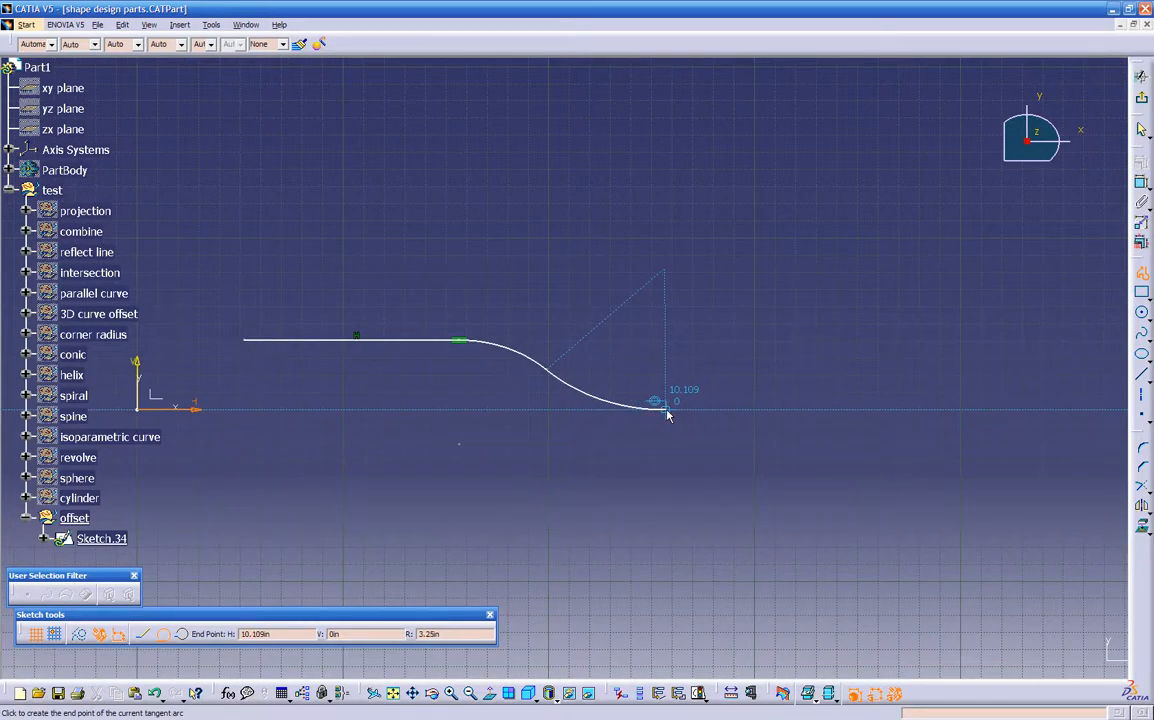
{"action": "left_click", "coordinate": [668, 411]}
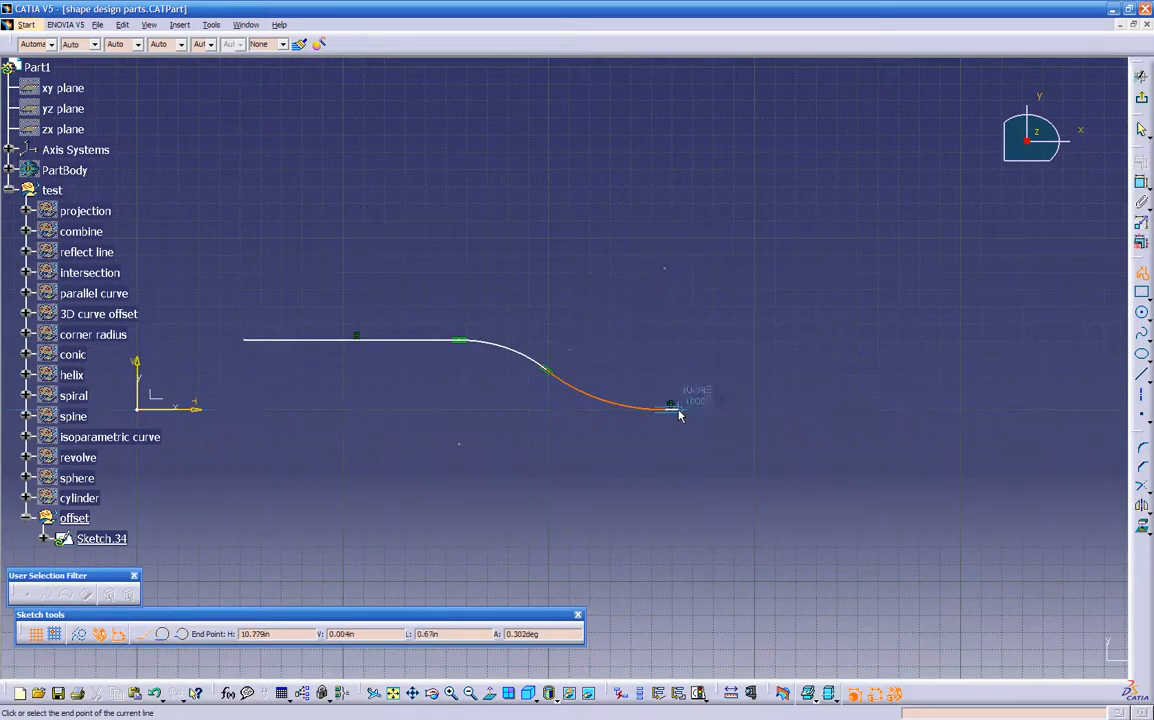
{"action": "left_click", "coordinate": [848, 406]}
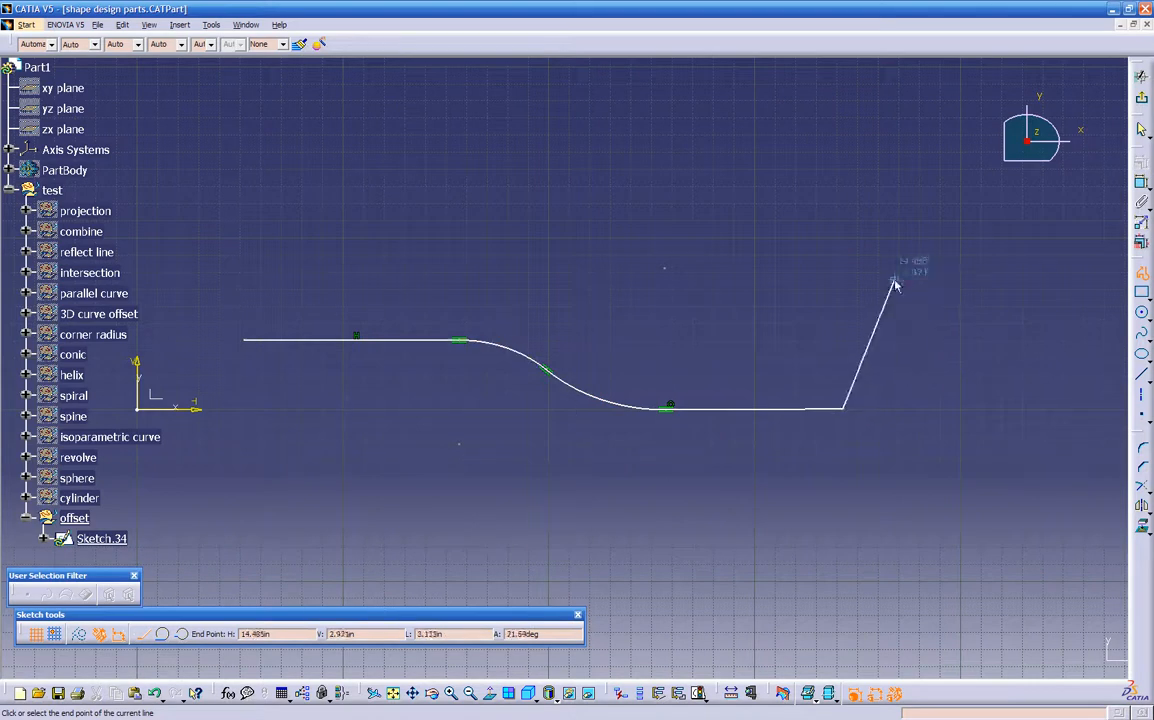
{"action": "left_click", "coordinate": [1141, 76]}
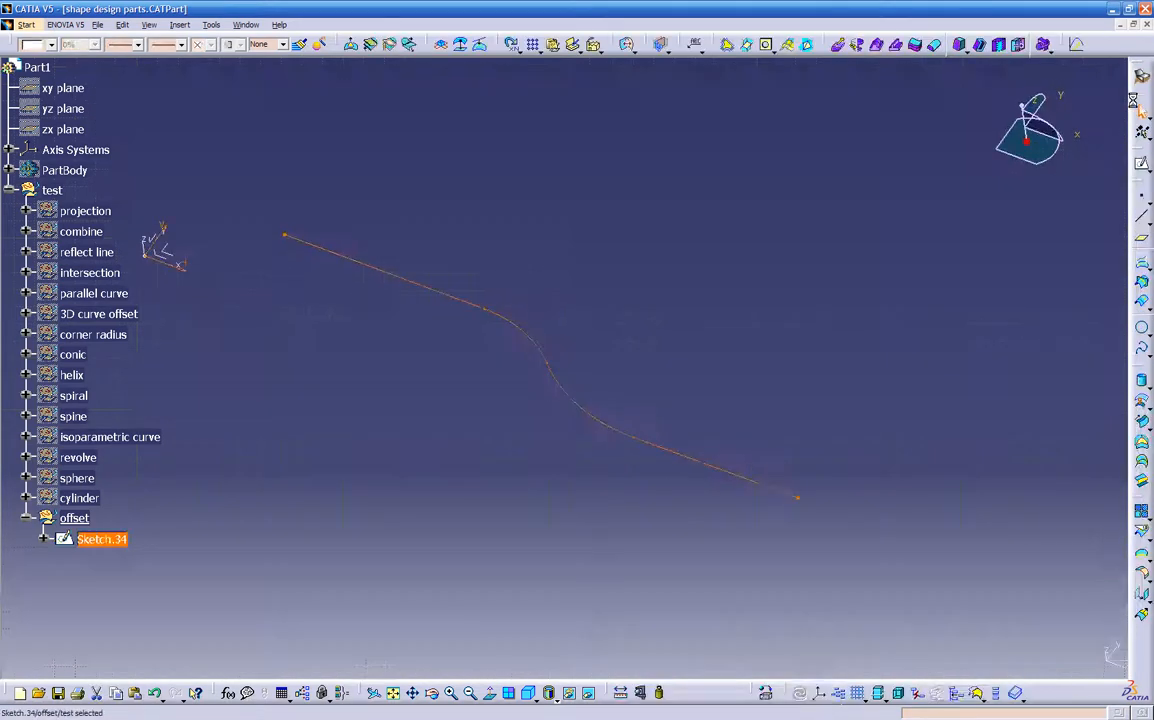
- Disassemble the profile sketch into separate curves using the all-cells mode
{"action": "middle_click_drag", "start_coordinate": [697, 323], "coordinate": [404, 458]}
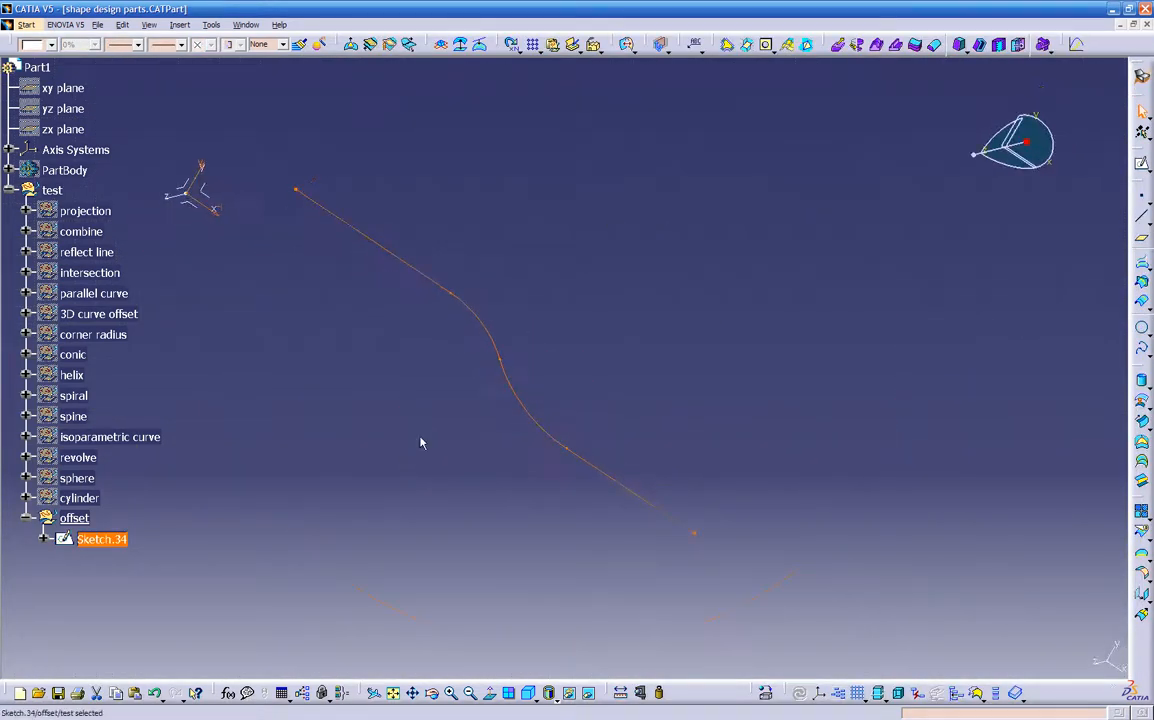
{"action": "middle_click_drag", "start_coordinate": [501, 301], "coordinate": [505, 343]}
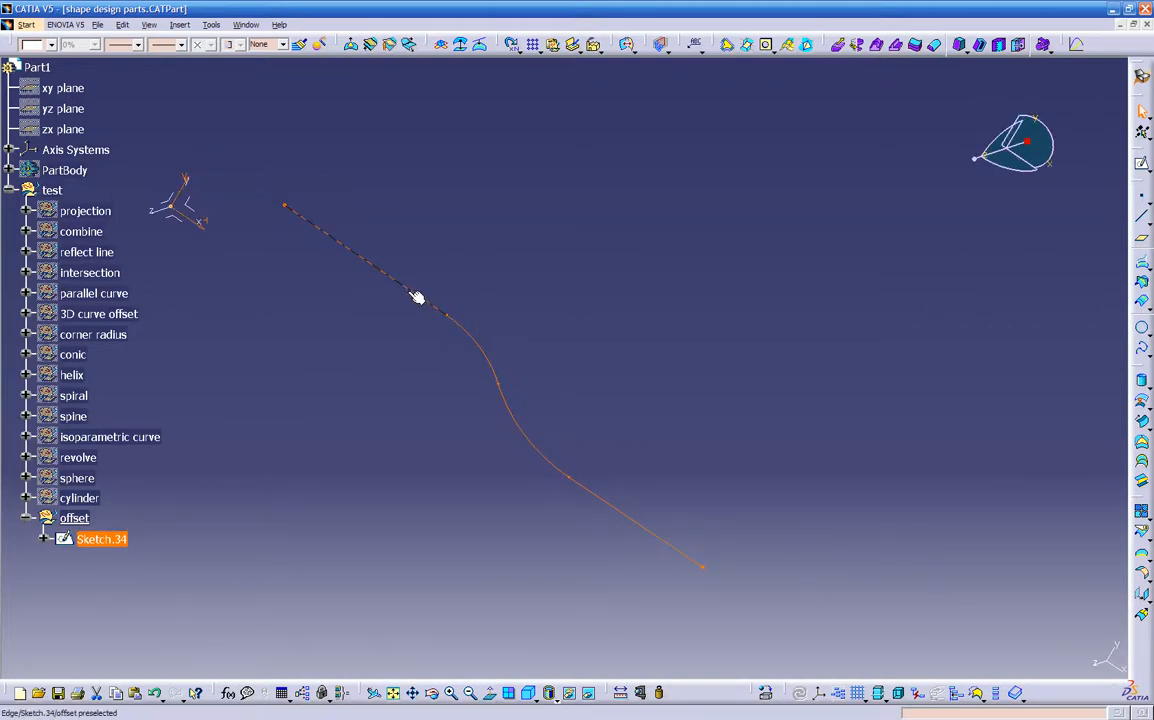
{"action": "left_click", "coordinate": [497, 280]}
{"action": "left_click", "coordinate": [428, 307]}
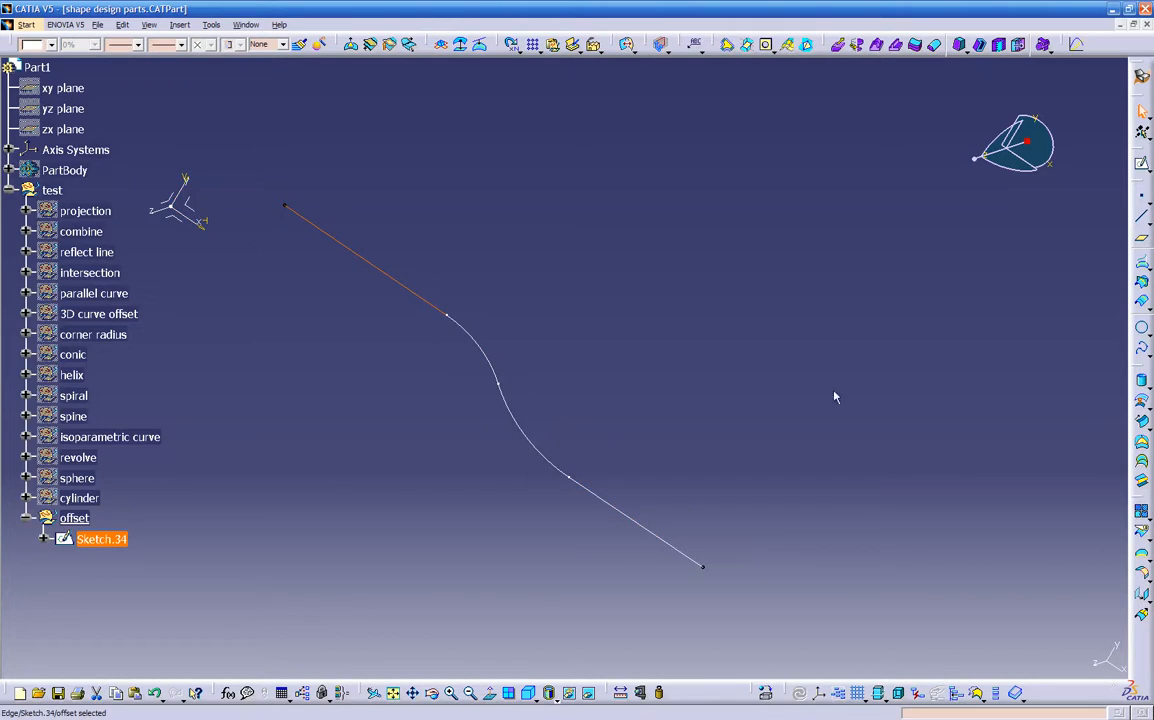
{"action": "left_click", "coordinate": [1141, 530]}
{"action": "left_click", "coordinate": [1141, 530]}
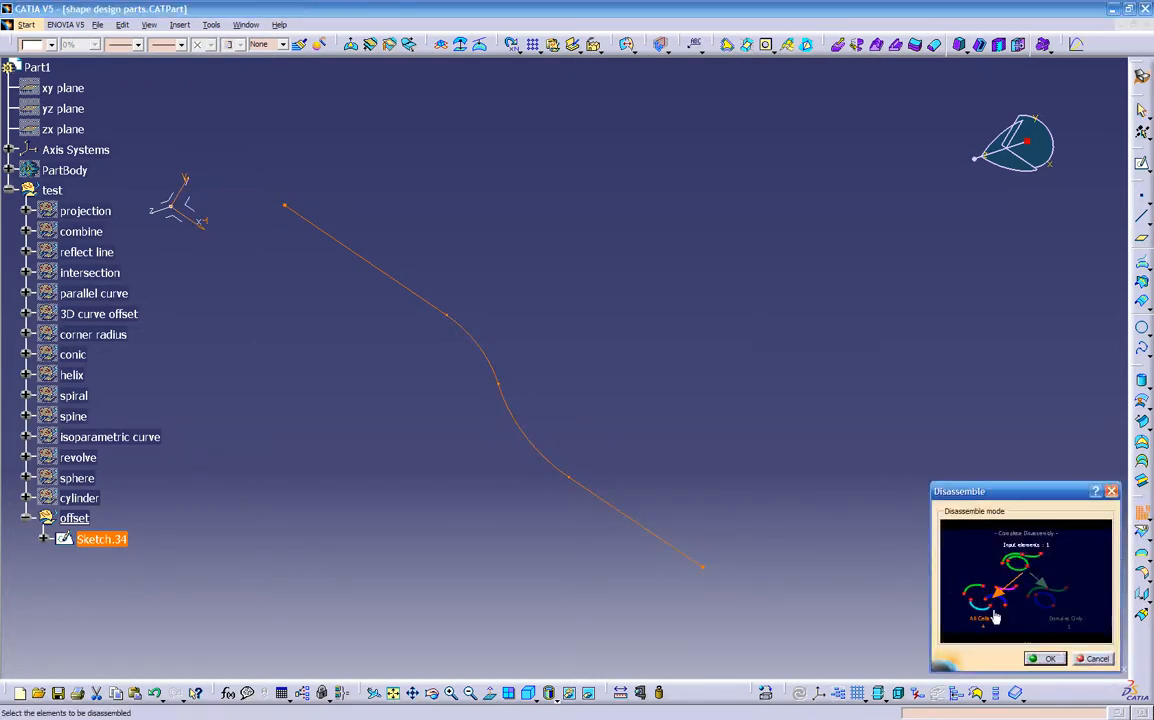
{"action": "left_click", "coordinate": [1045, 658]}
- Hide the original profile sketch in the offset geometrical set
{"action": "middle_click_drag", "start_coordinate": [773, 327], "coordinate": [760, 335]}
{"action": "right_click", "coordinate": [110, 538]}
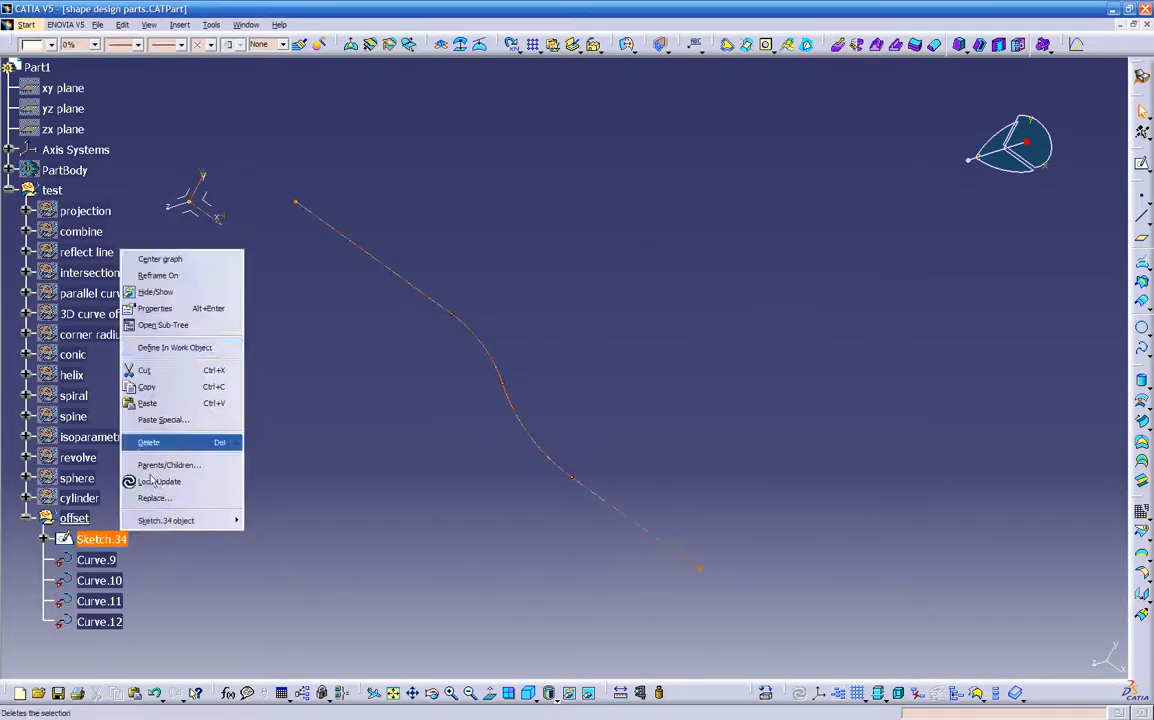
{"action": "left_click", "coordinate": [198, 309]}
- Join the two middle arc curves into one curve with the default connexity and manifold checks
{"action": "middle_click_drag", "start_coordinate": [347, 468], "coordinate": [548, 497]}
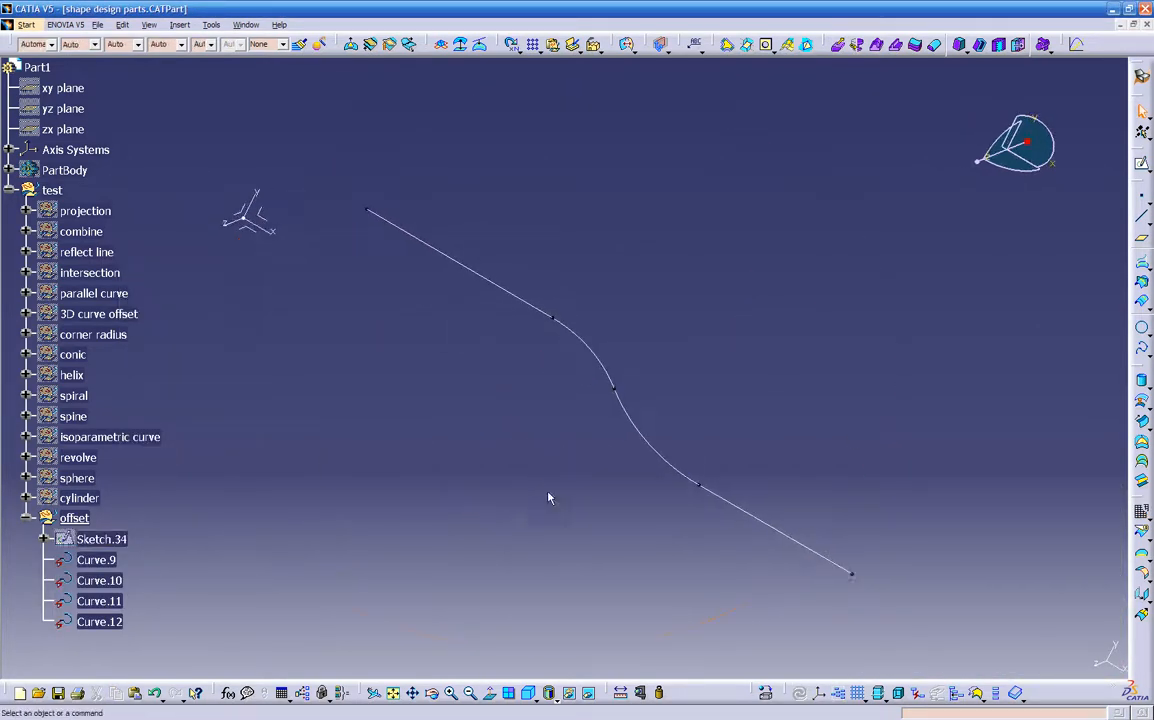
{"action": "left_click", "coordinate": [621, 410]}
{"action": "left_click", "coordinate": [608, 366], "text": "ctrl"}
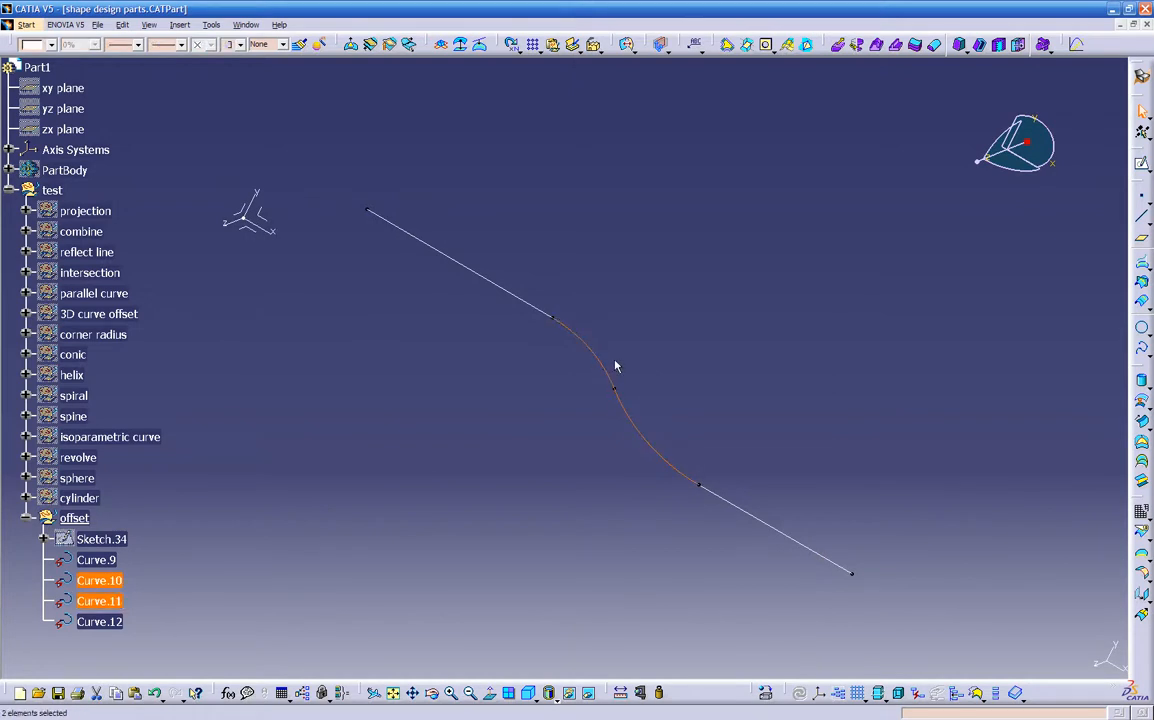
{"action": "left_click", "coordinate": [1148, 516]}
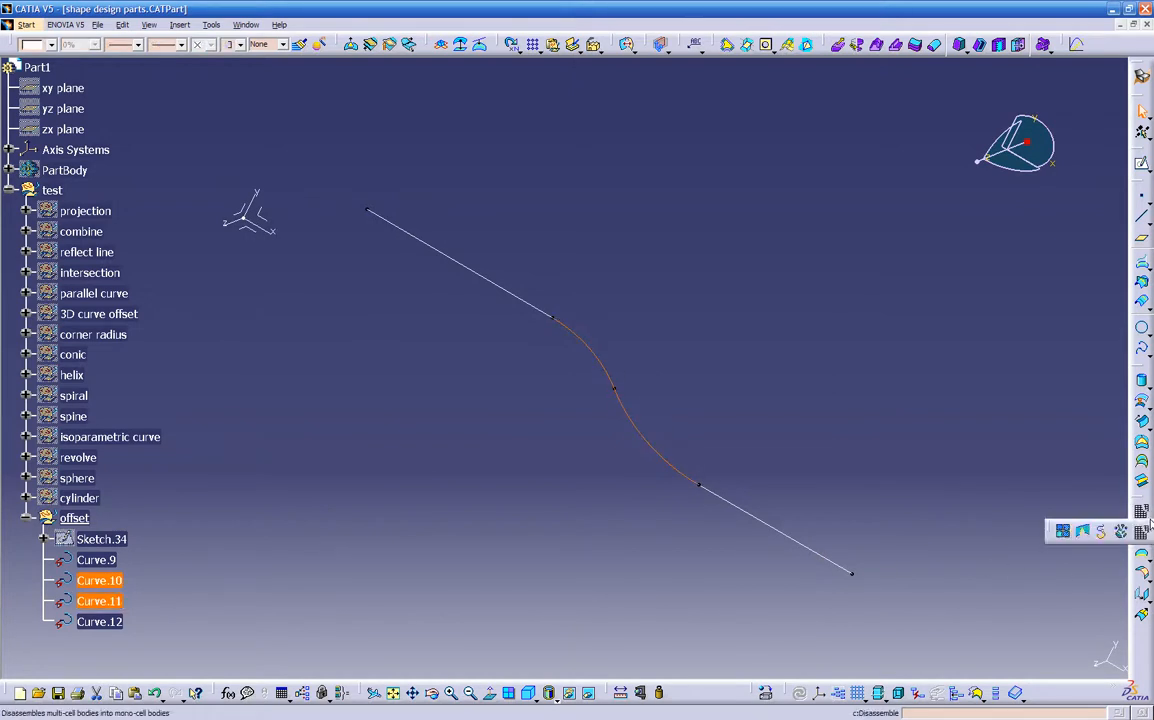
{"action": "left_click", "coordinate": [1058, 533]}
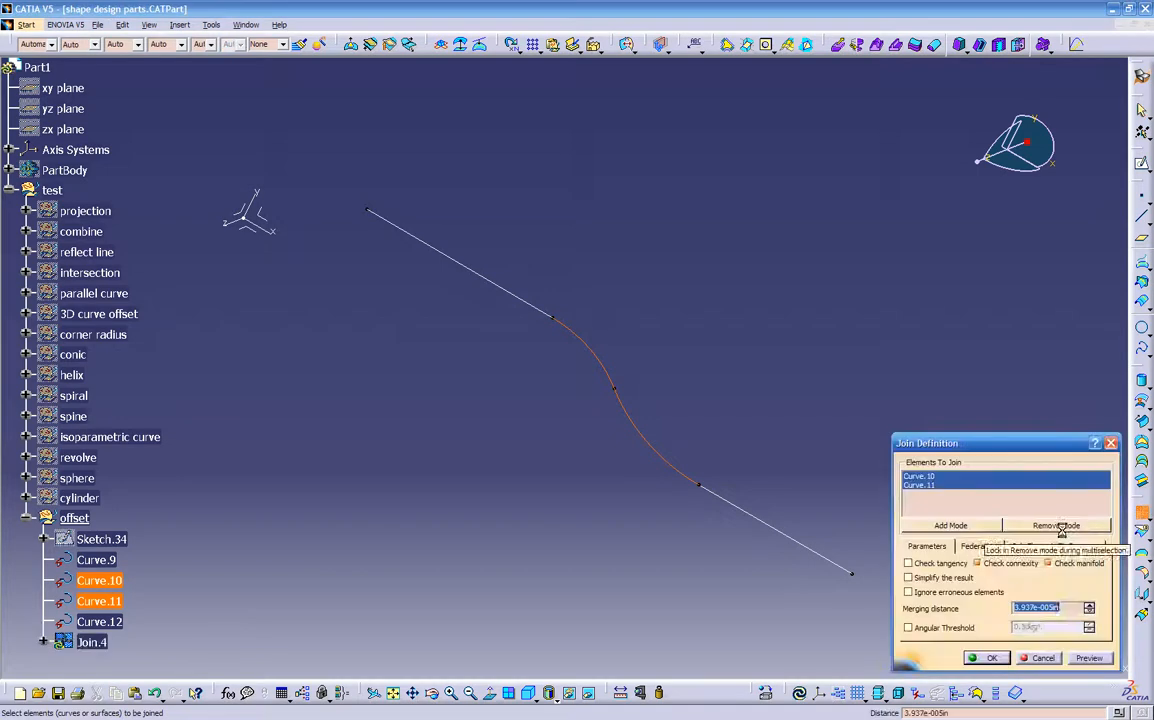
{"action": "left_click", "coordinate": [1081, 657]}
{"action": "left_click", "coordinate": [988, 659]}
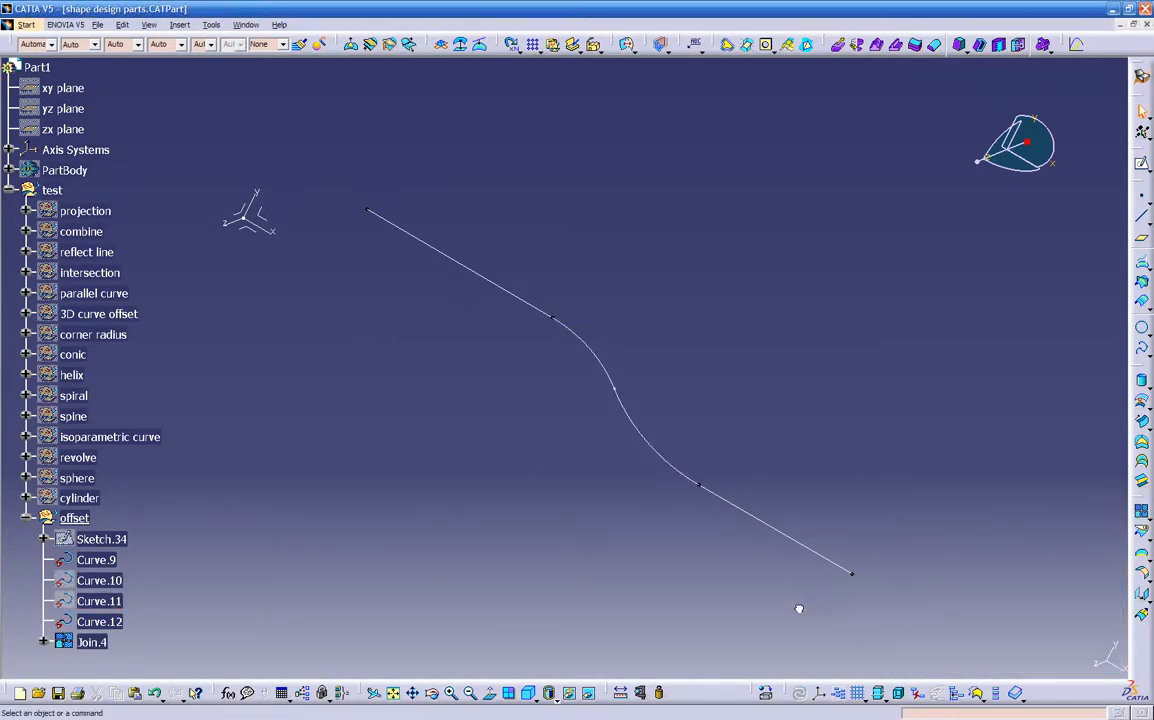
- Translate the two straight curves and the joined arc 2 in along the normal of the XY plane
{"action": "middle_click_drag", "start_coordinate": [475, 413], "coordinate": [471, 417]}
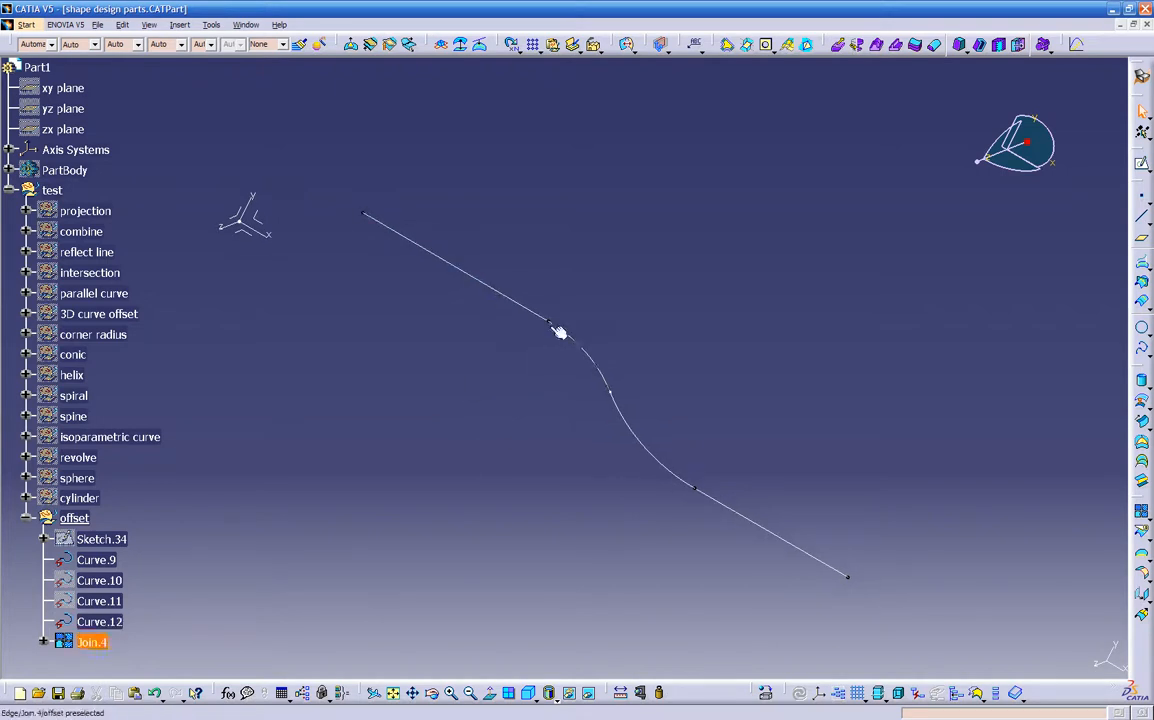
{"action": "middle_click_drag", "start_coordinate": [457, 374], "coordinate": [403, 357]}
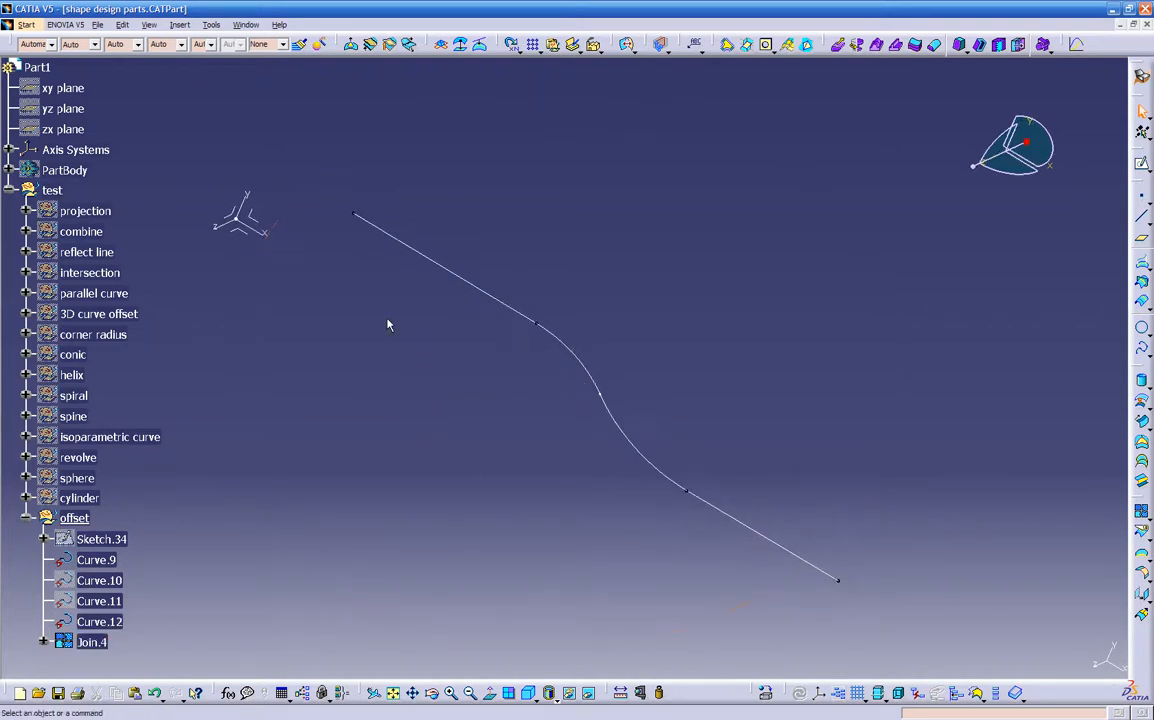
{"action": "left_click_drag", "start_coordinate": [330, 173], "coordinate": [935, 610]}
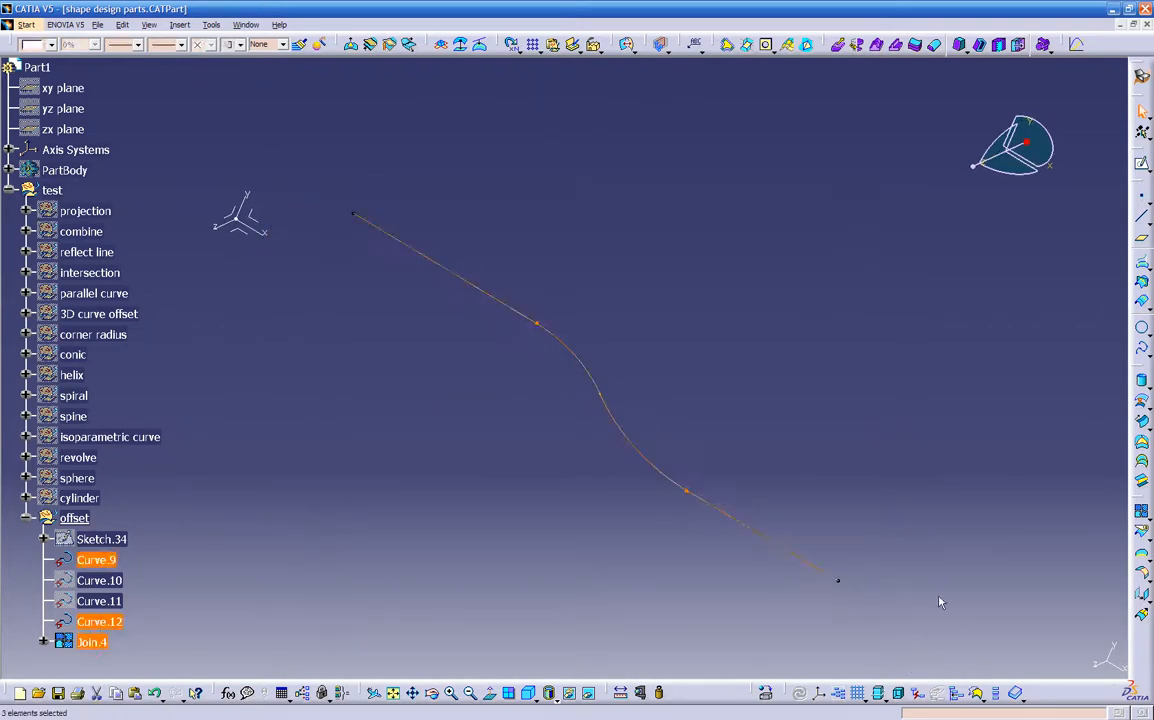
{"action": "left_click", "coordinate": [1141, 594]}
{"action": "left_click", "coordinate": [240, 218]}
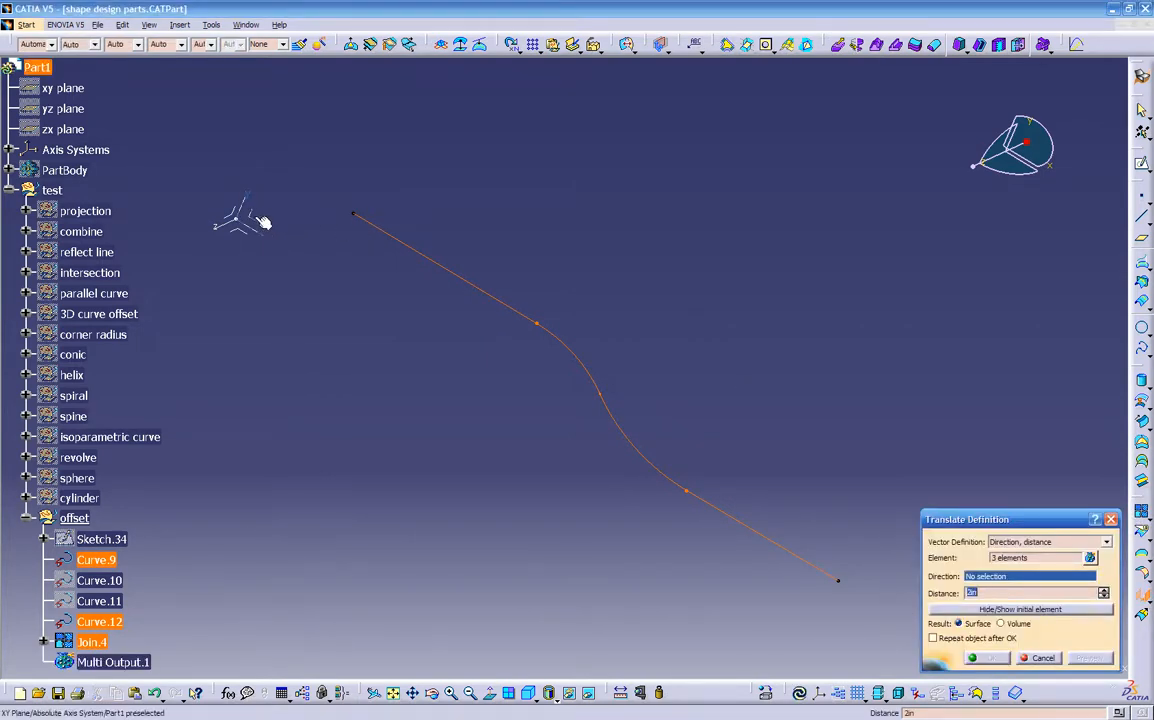
{"action": "middle_click_drag", "start_coordinate": [368, 390], "coordinate": [465, 462]}
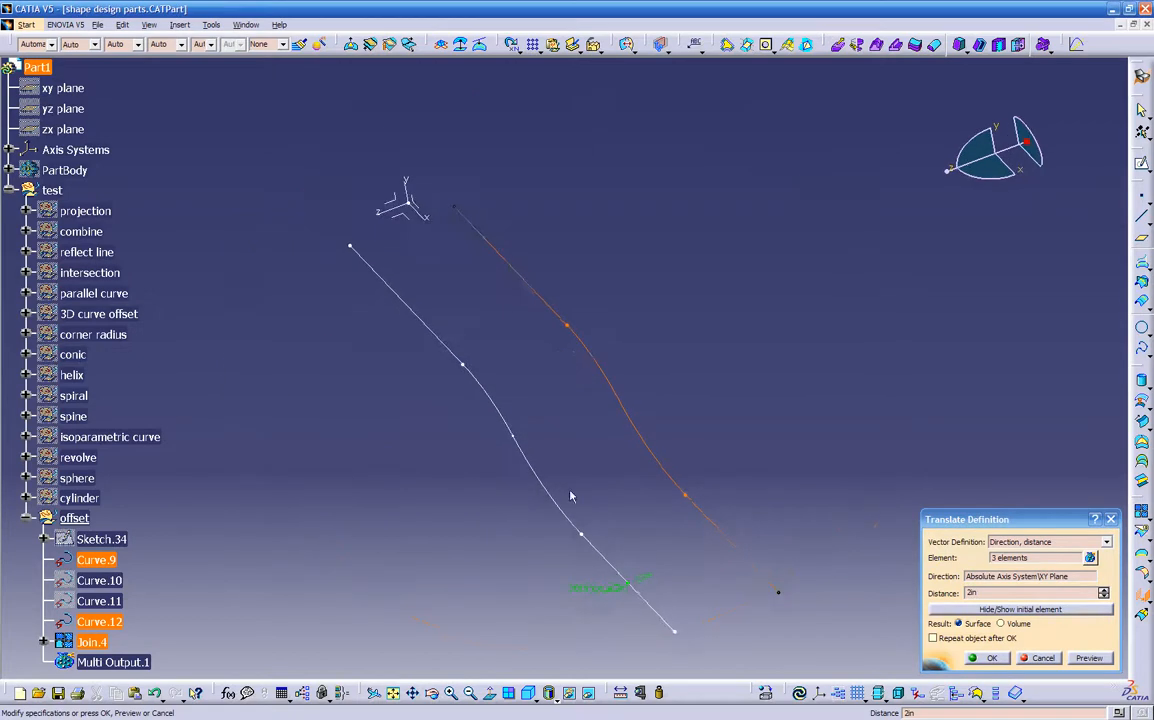
{"action": "left_click", "coordinate": [980, 657]}
- Create a blend surface between the translated and original straight lines at the profile end farthest from the origin
{"action": "middle_click_drag", "start_coordinate": [871, 582], "coordinate": [717, 493]}
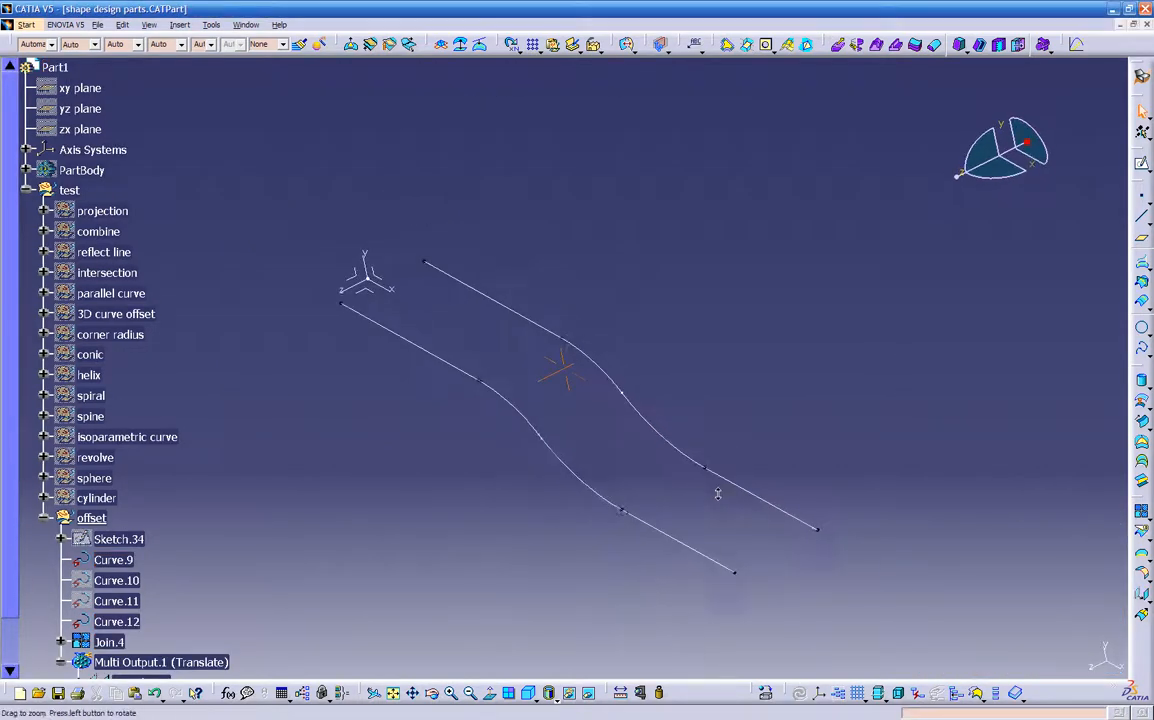
{"action": "left_click", "coordinate": [685, 548]}
{"action": "left_click", "coordinate": [1060, 410]}
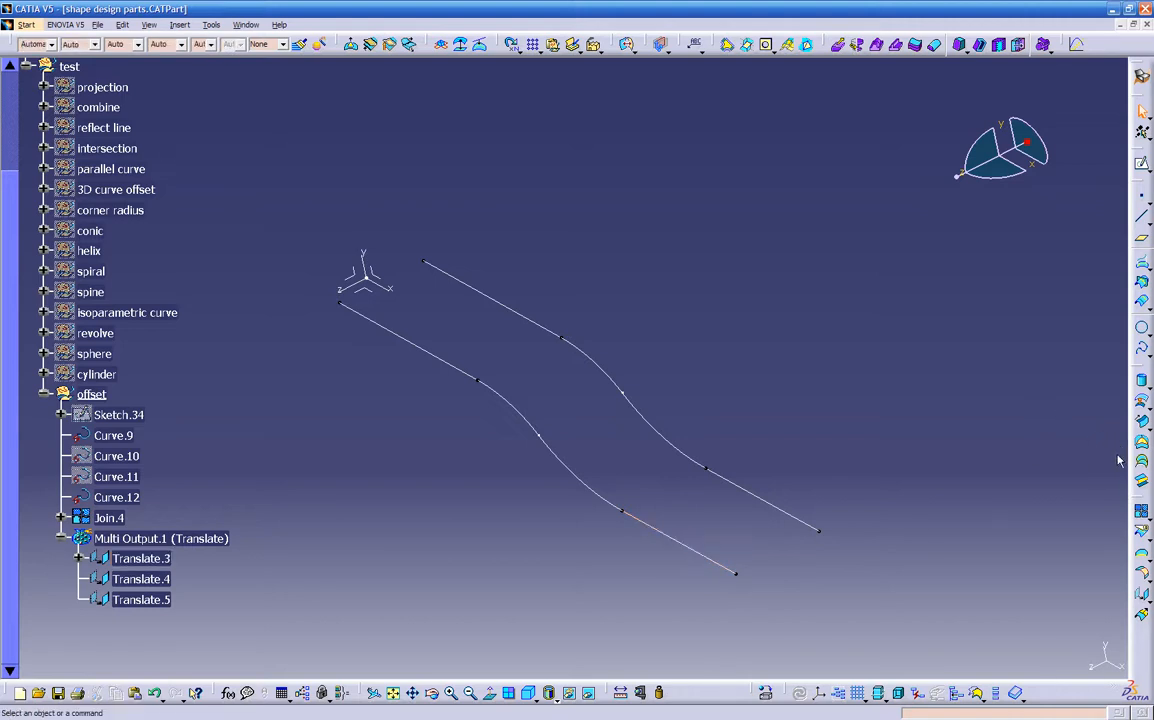
{"action": "left_click", "coordinate": [692, 553]}
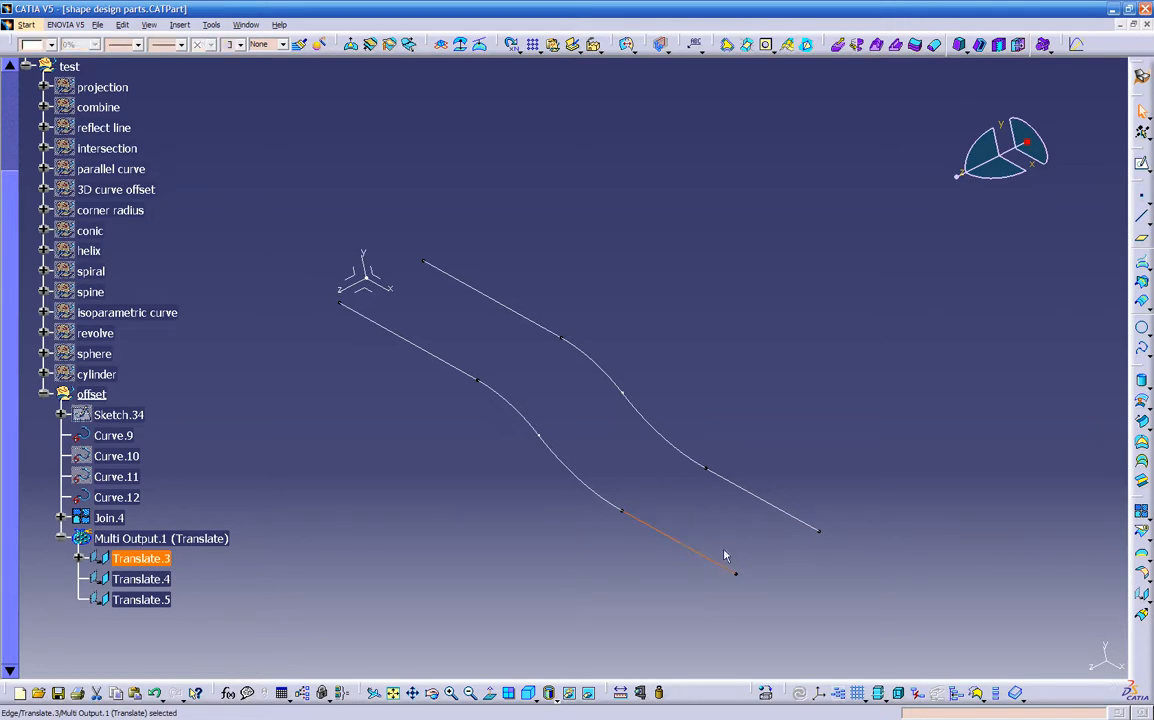
{"action": "left_click", "coordinate": [1142, 481]}
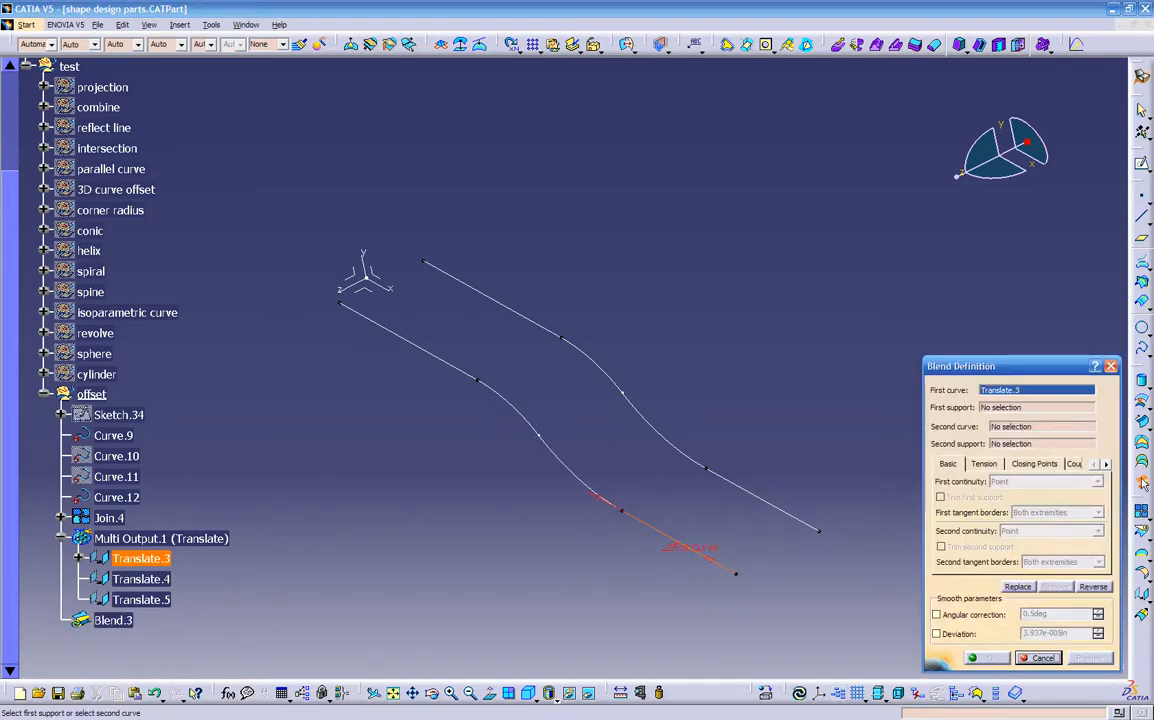
{"action": "left_click", "coordinate": [786, 514]}
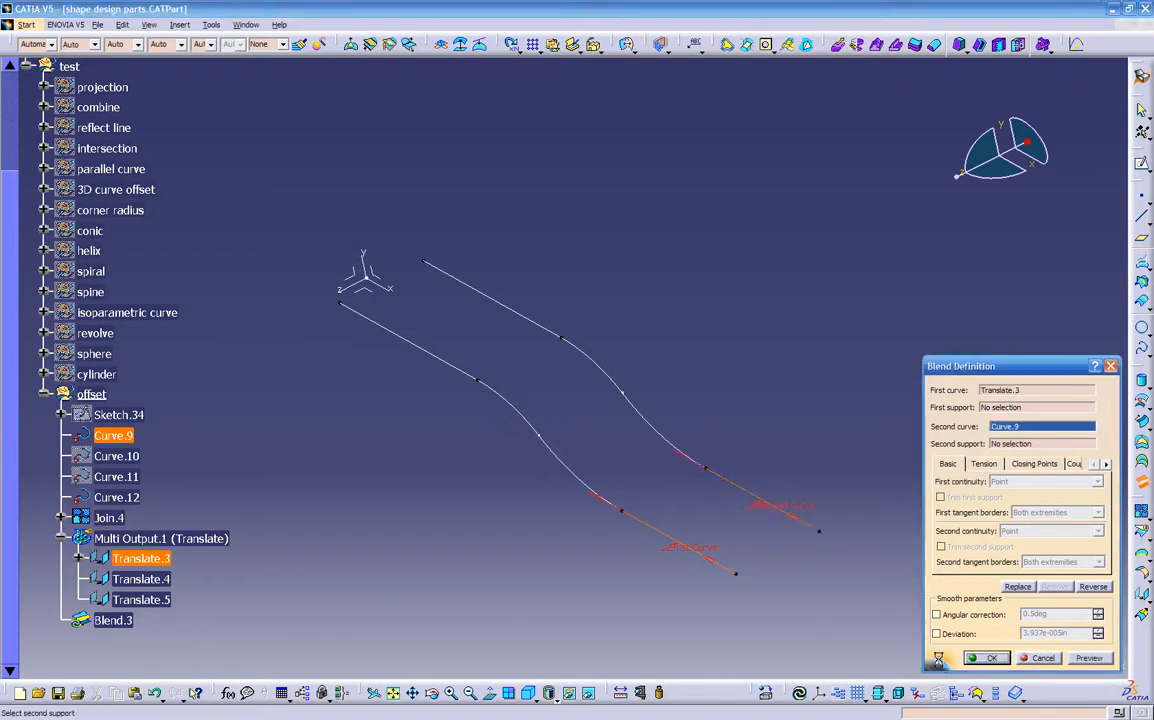
{"action": "left_click", "coordinate": [985, 658]}
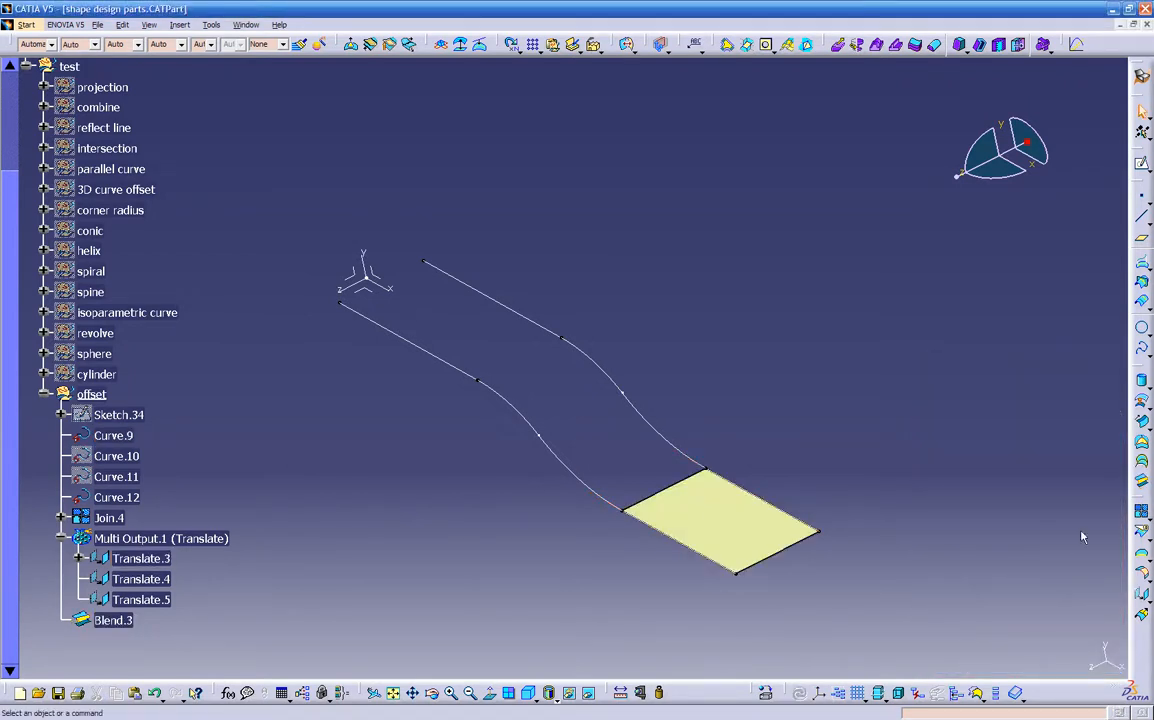
- Create a blend surface between the translated joined arc and the original joined arc
{"action": "left_click", "coordinate": [600, 497]}
{"action": "left_click", "coordinate": [620, 398]}
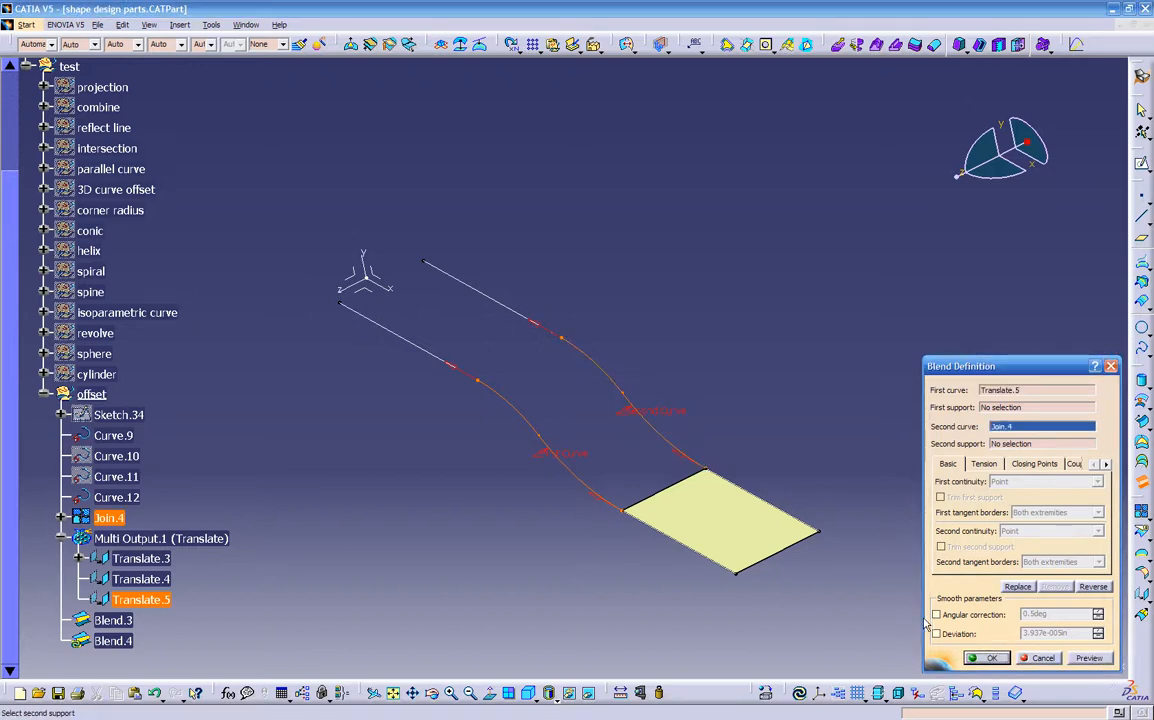
{"action": "left_click", "coordinate": [985, 658]}
- Create a blend surface between the translated and original straight lines at the profile end nearest the origin
{"action": "left_click", "coordinate": [1138, 483]}
{"action": "left_click", "coordinate": [451, 362]}
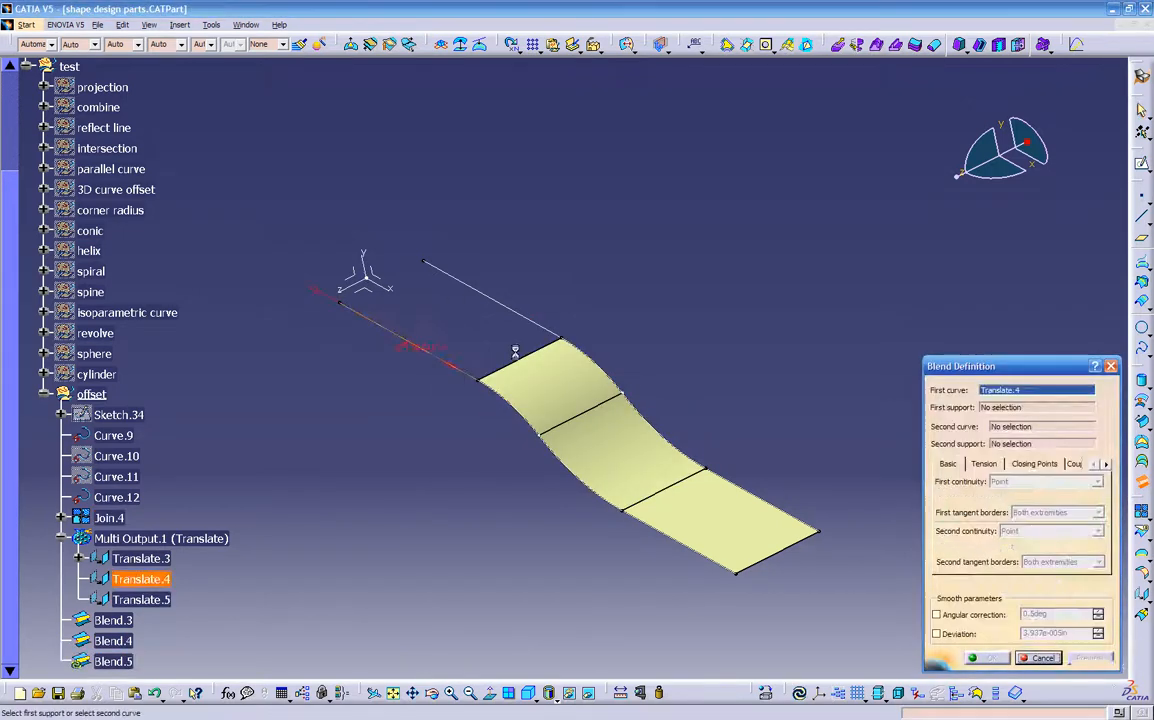
{"action": "left_click", "coordinate": [500, 302]}
{"action": "left_click", "coordinate": [985, 660]}
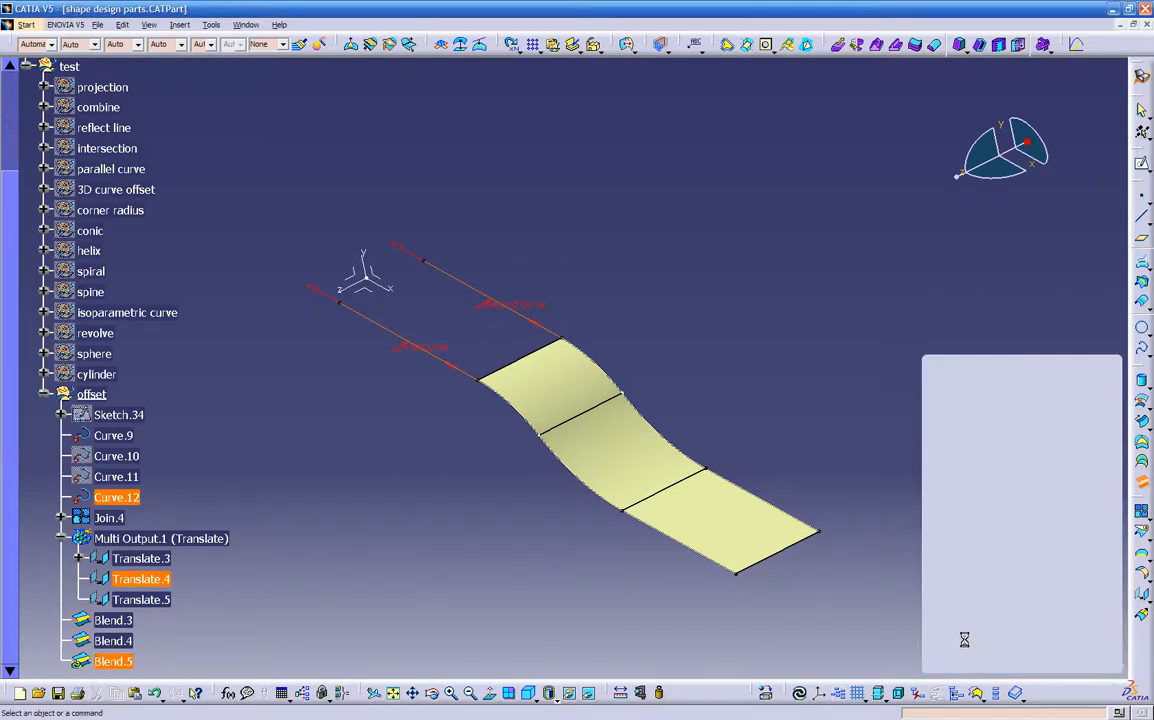
{"action": "middle_click_drag", "start_coordinate": [496, 537], "coordinate": [508, 530]}
{"action": "scroll", "coordinate": [380, 481], "scroll_direction": "down", "scroll_amount": 2}
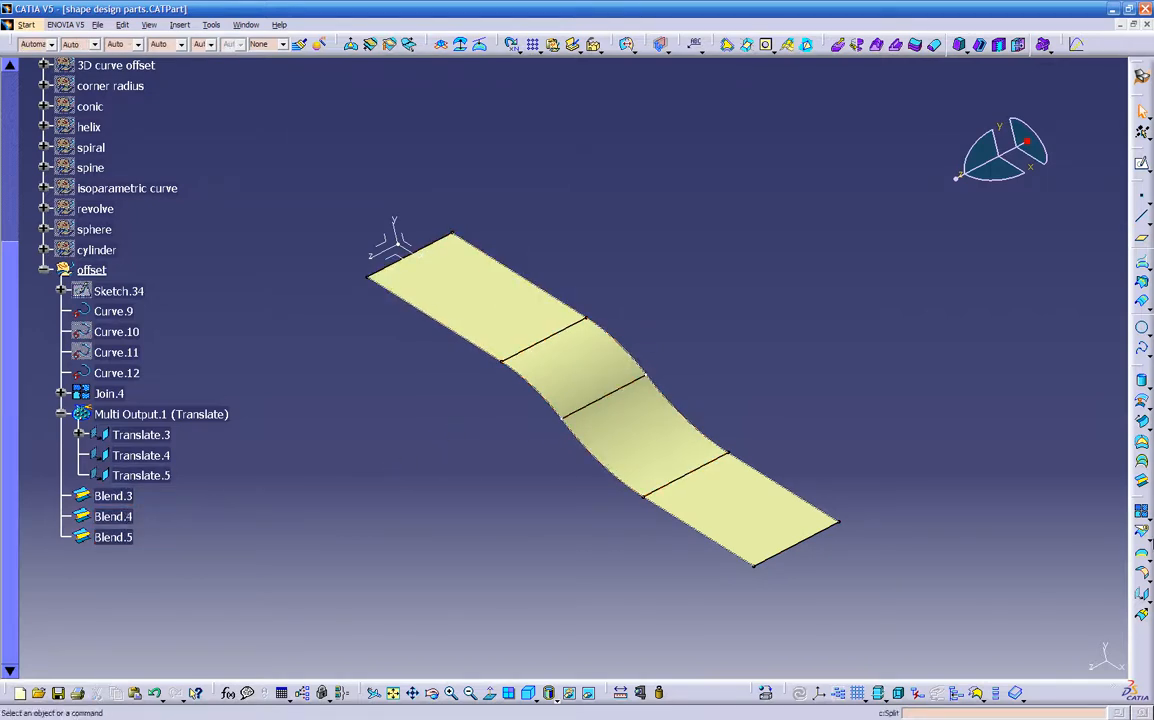
- Join the three blend surfaces into one surface with the connexity check
{"action": "left_click", "coordinate": [1143, 513]}
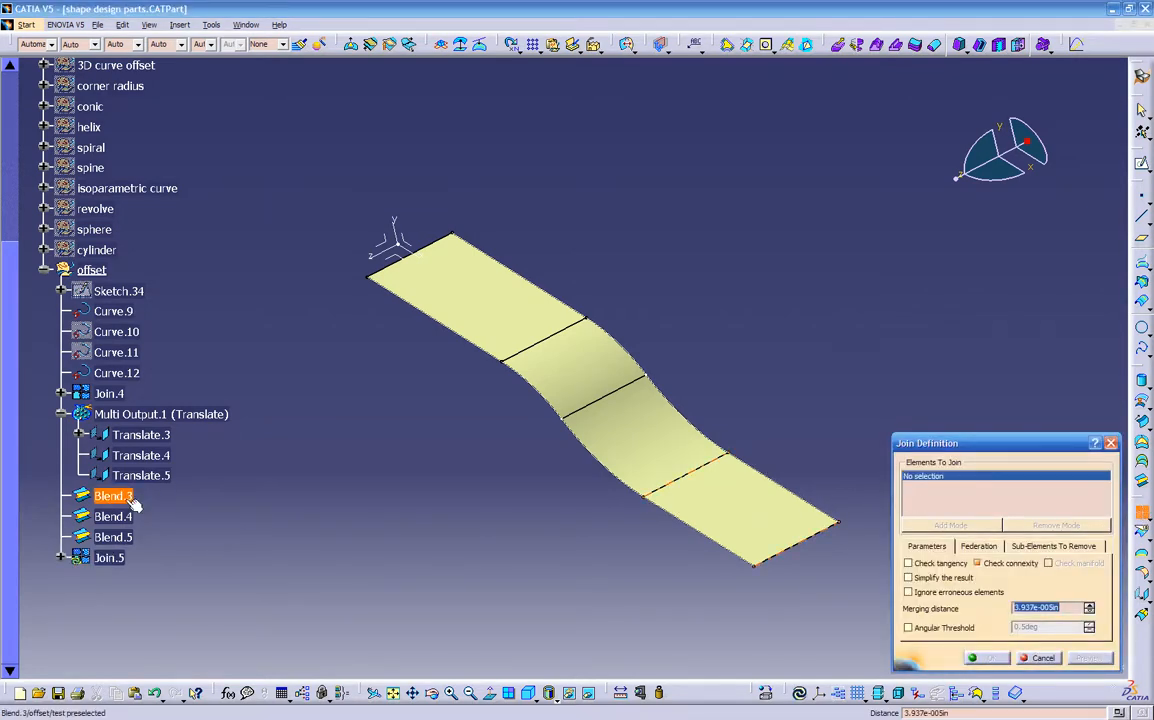
{"action": "left_click", "coordinate": [122, 496]}
{"action": "left_click", "coordinate": [118, 516]}
{"action": "left_click", "coordinate": [118, 537]}
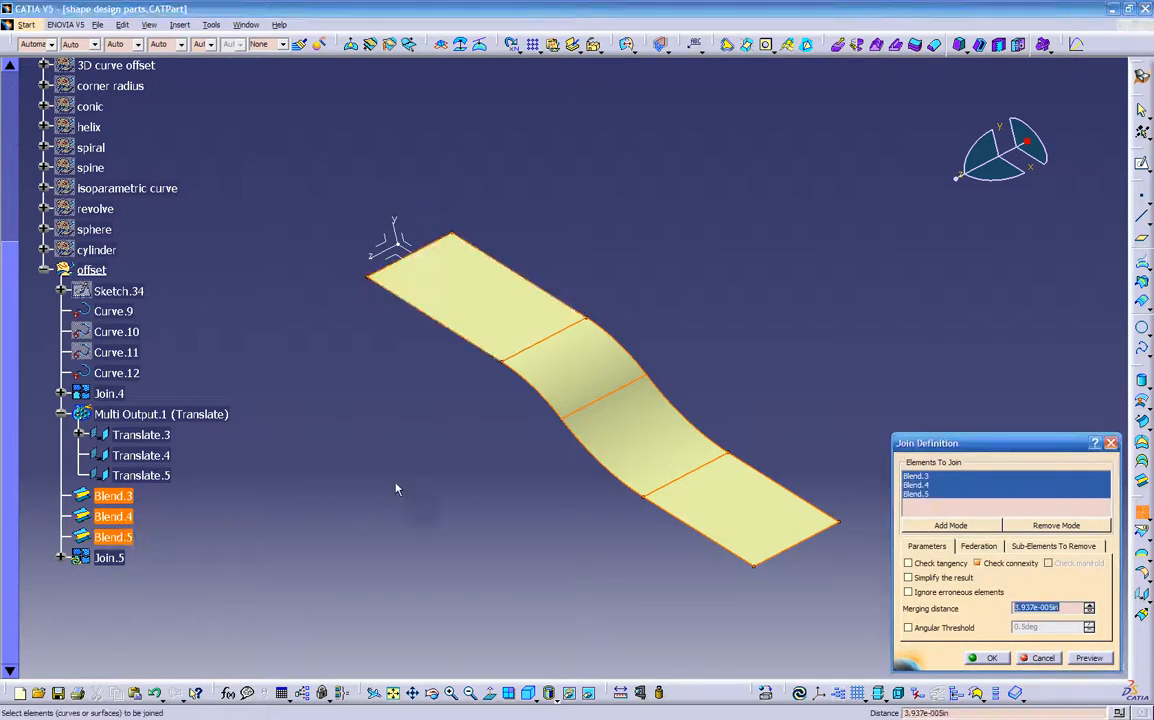
{"action": "left_click", "coordinate": [995, 656]}
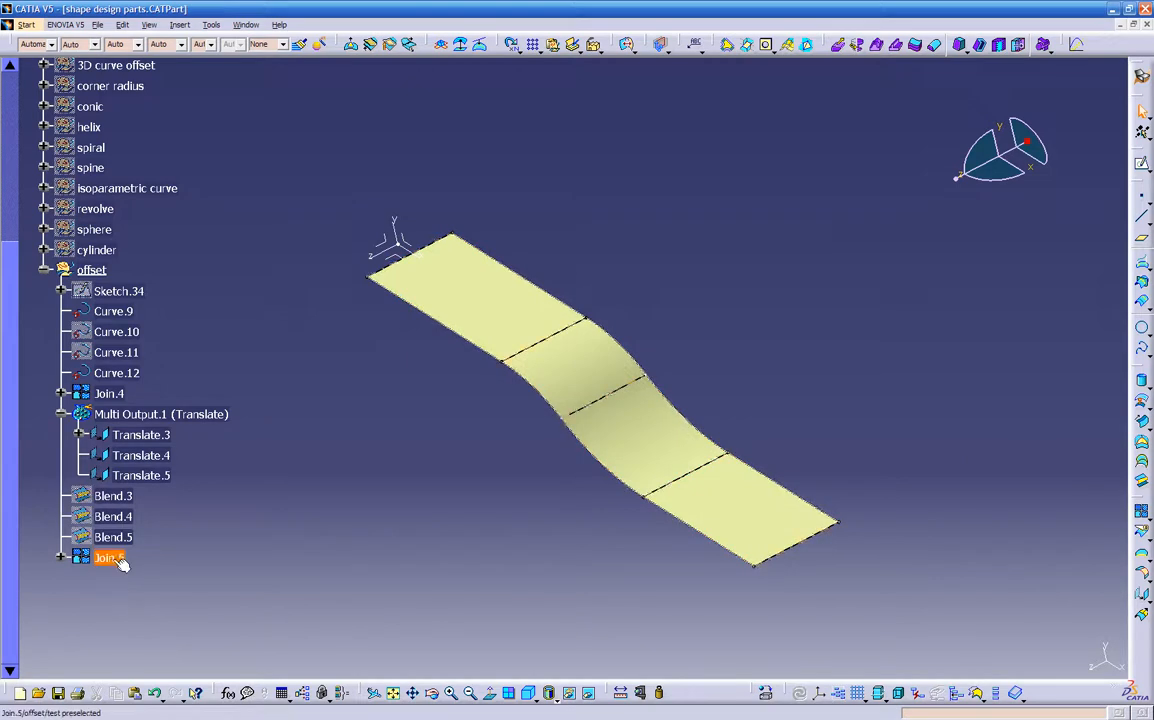
- Show the three hidden blend surfaces again alongside the joined surface
{"action": "left_click", "coordinate": [113, 537]}
{"action": "left_click", "coordinate": [129, 497], "text": "ctrl"}
{"action": "right_click", "coordinate": [122, 496]}
{"action": "left_click", "coordinate": [225, 562]}
{"action": "left_click", "coordinate": [127, 520], "text": "ctrl"}
{"action": "right_click", "coordinate": [122, 522]}
{"action": "left_click", "coordinate": [182, 283]}
- Color the joined surface purple and hide it
{"action": "left_click", "coordinate": [112, 558]}
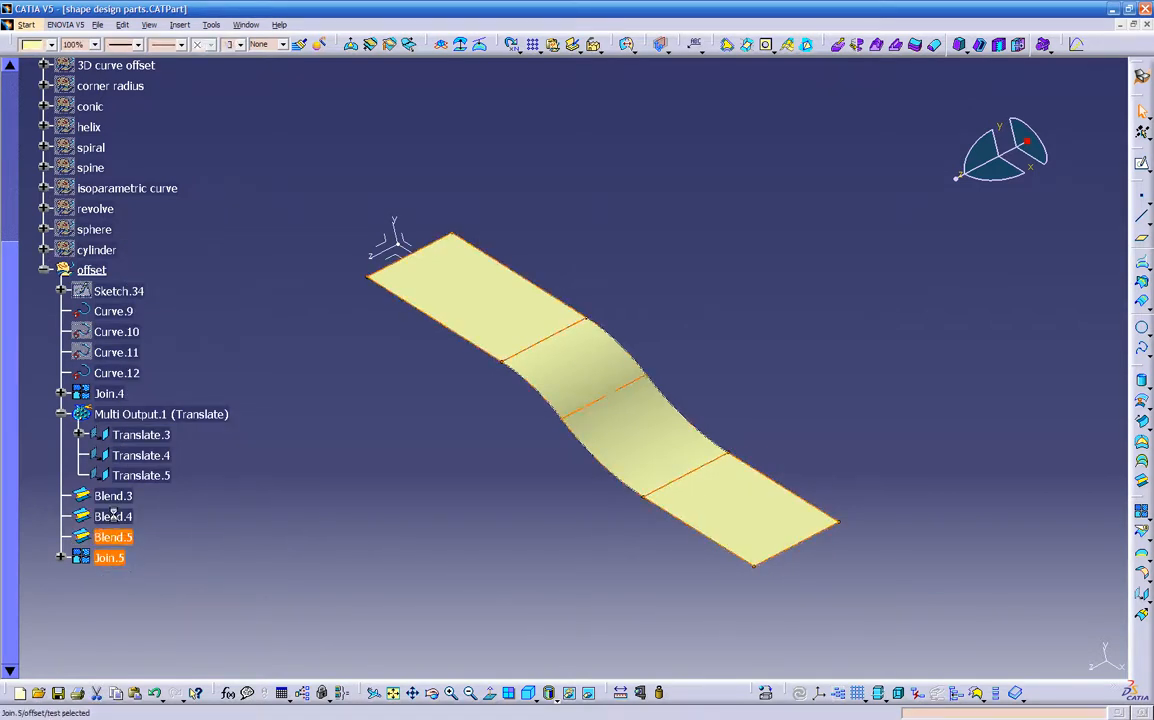
{"action": "left_click", "coordinate": [51, 44]}
{"action": "left_click", "coordinate": [47, 155]}
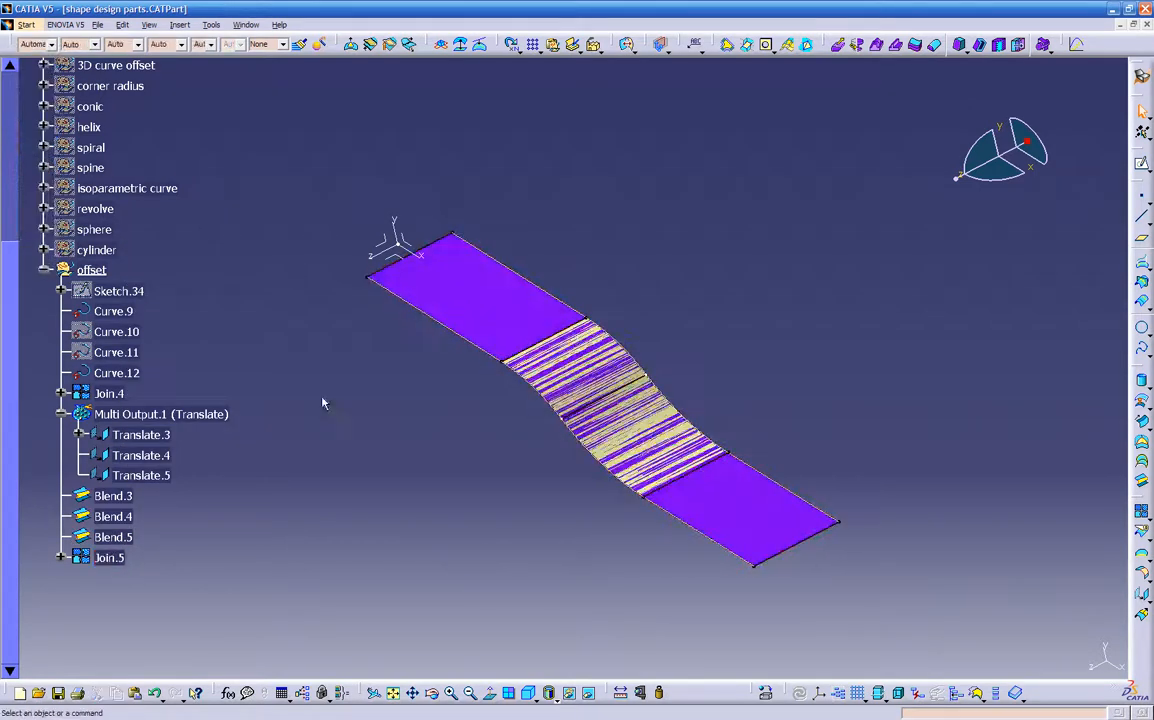
{"action": "right_click", "coordinate": [89, 560]}
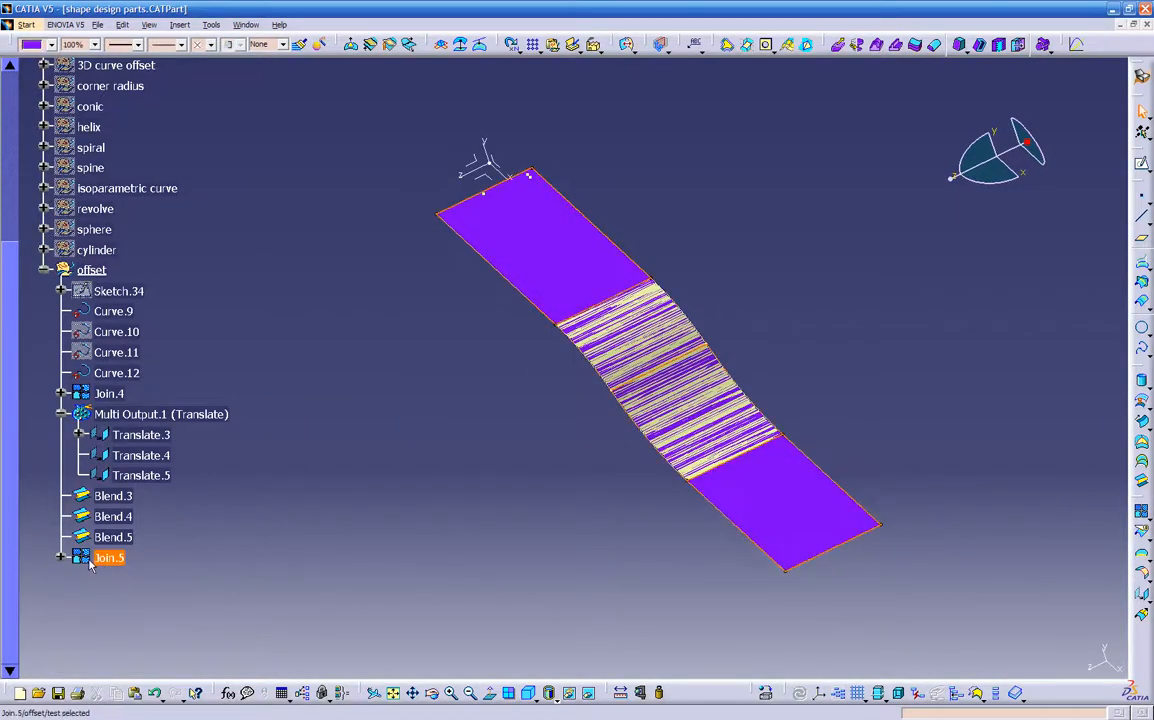
{"action": "left_click", "coordinate": [159, 322]}
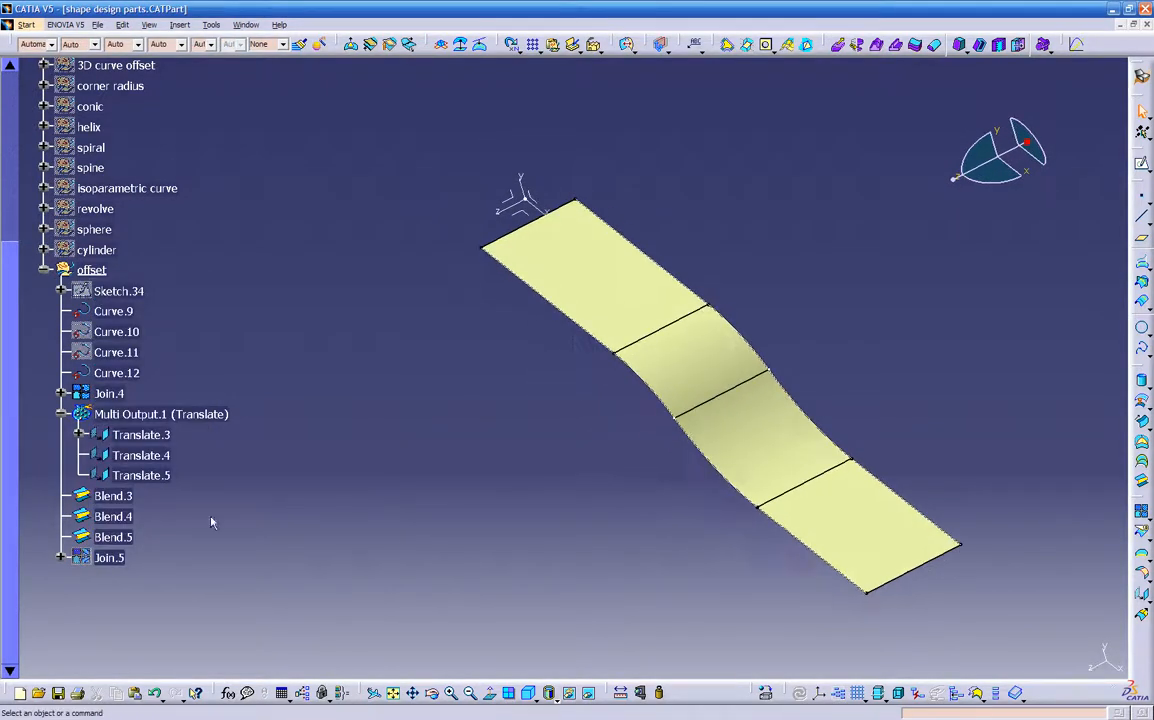
- Color the two flat end blend surfaces green
{"action": "left_click", "coordinate": [112, 496]}
{"action": "left_click", "coordinate": [114, 538], "text": "ctrl"}
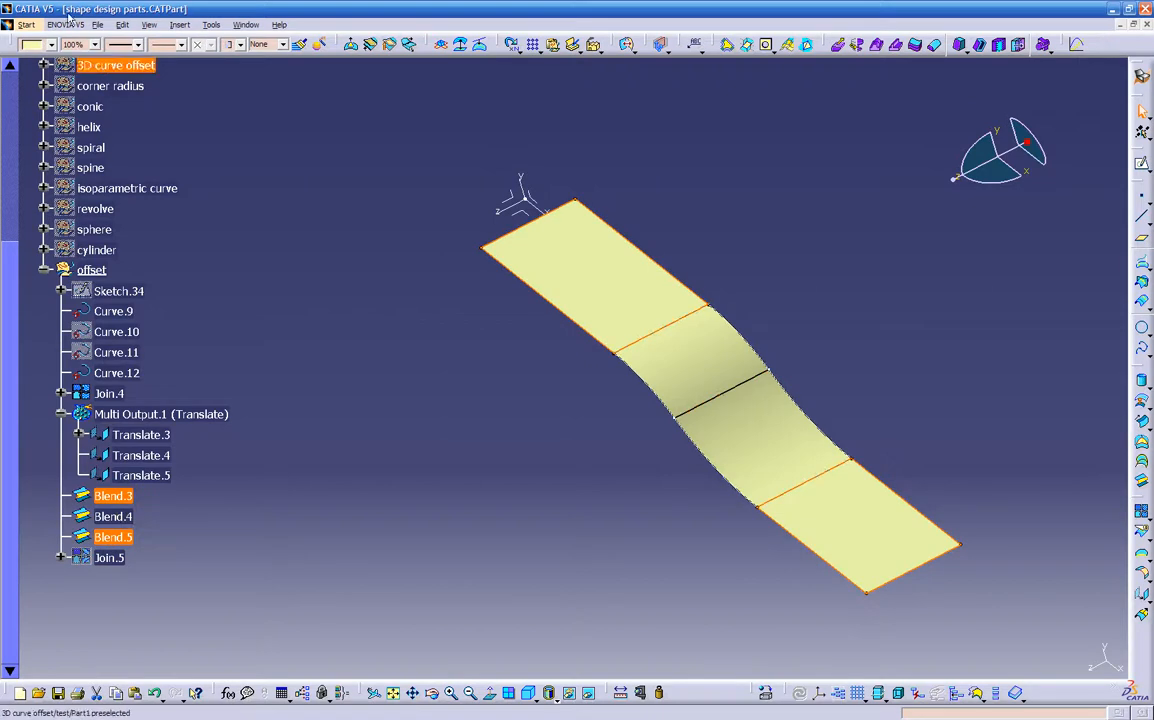
{"action": "left_click", "coordinate": [50, 44]}
{"action": "left_click", "coordinate": [40, 190]}
- Color the curved middle blend surface magenta
{"action": "left_click", "coordinate": [113, 516]}
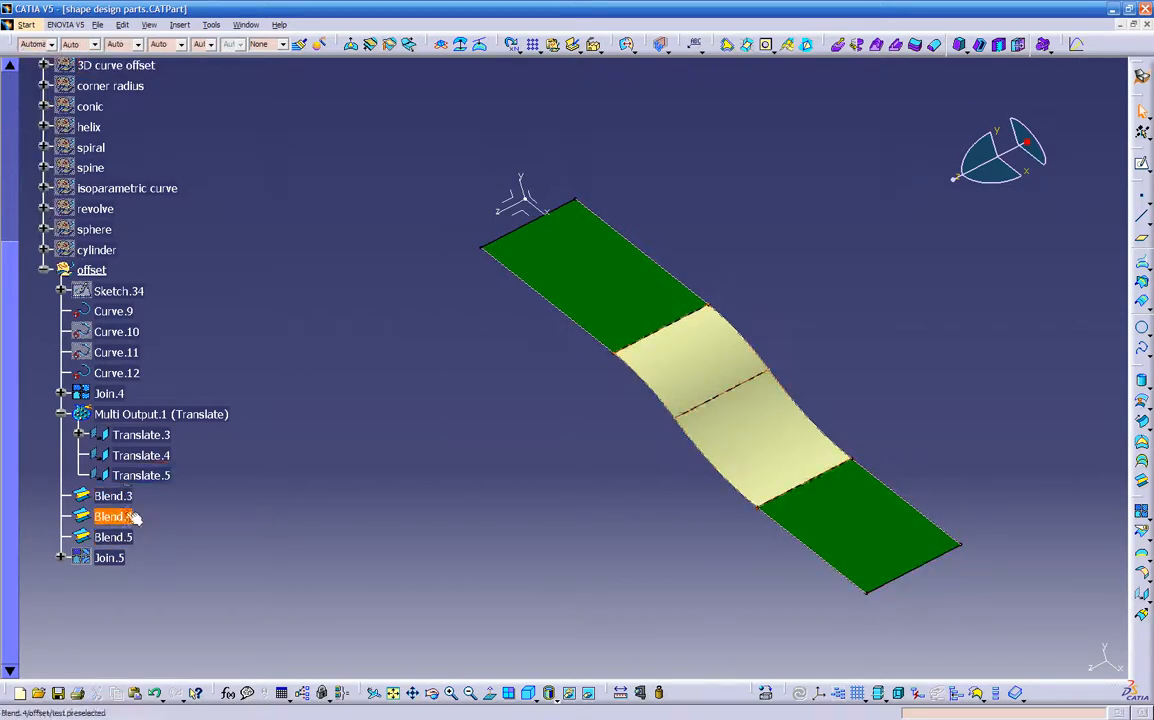
{"action": "left_click", "coordinate": [50, 44]}
{"action": "left_click", "coordinate": [43, 142]}
{"action": "left_click", "coordinate": [275, 245]}
{"action": "mouse_move", "coordinate": [461, 372]}
{"action": "middle_mouse_down"}
{"action": "mouse_move", "coordinate": [420, 394]}
{"action": "mouse_move", "coordinate": [482, 397]}
{"action": "mouse_move", "coordinate": [474, 371]}
{"action": "middle_mouse_up"}
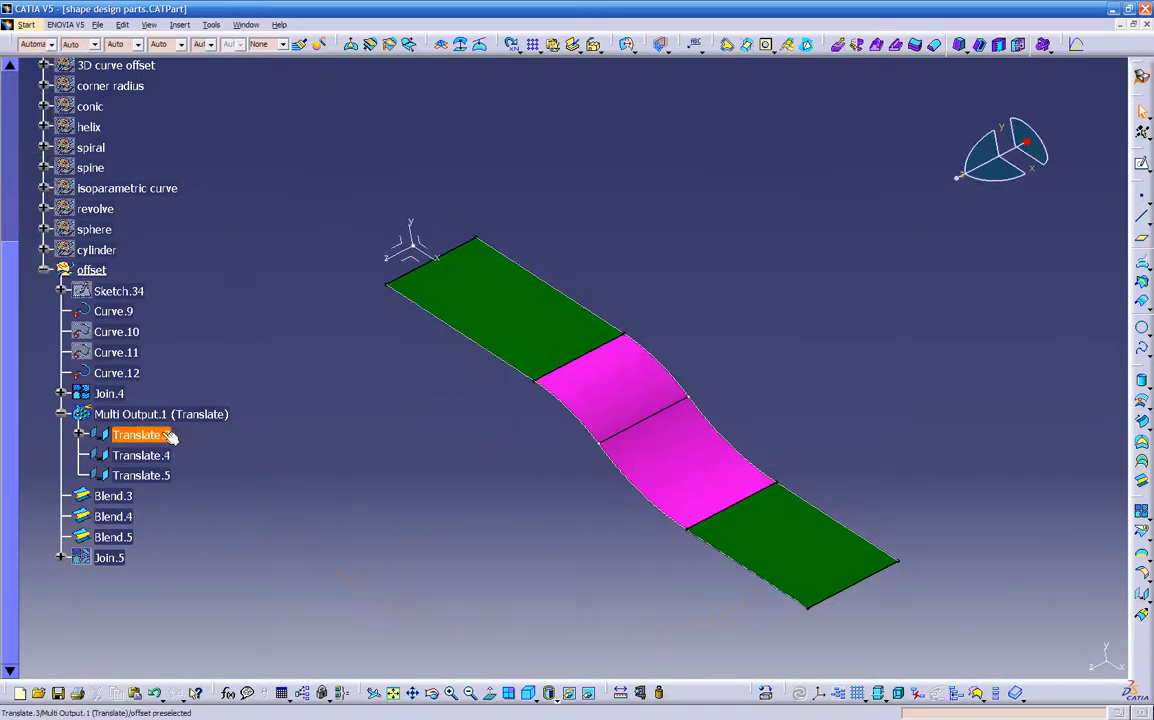
{"action": "middle_click_drag", "start_coordinate": [334, 432], "coordinate": [598, 400]}
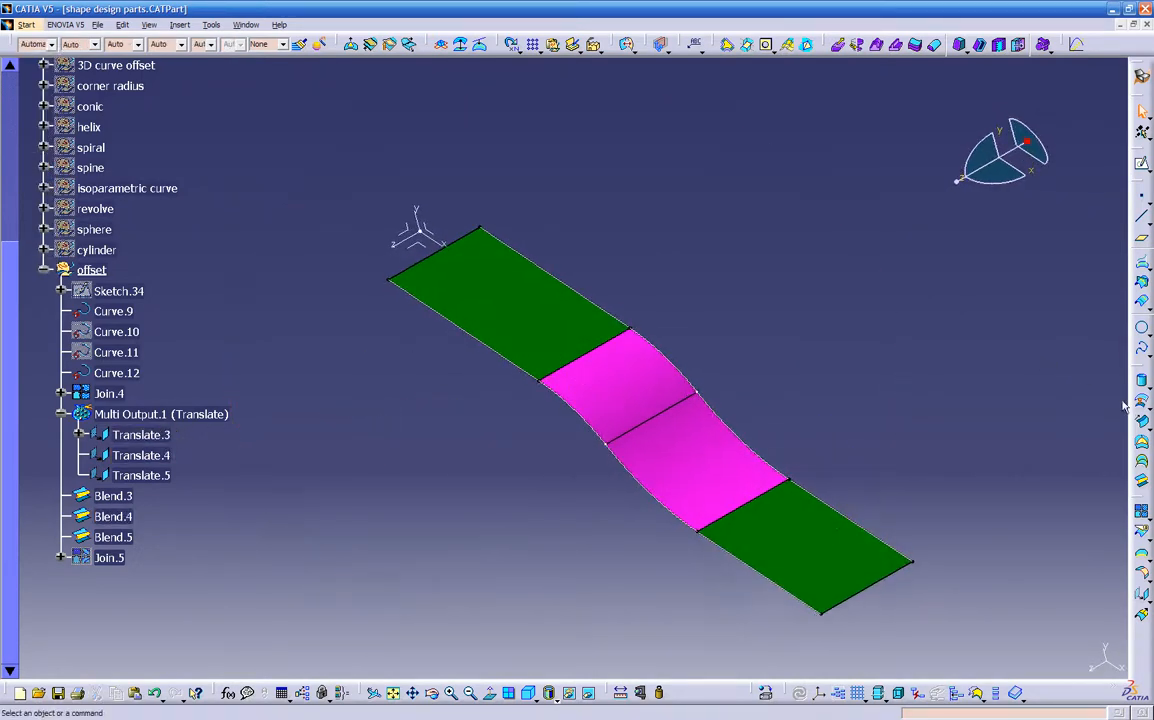
- Start a variable offset of Join.5 with Blend.5, Blend.4 and Blend.3 as the sub-parts, in that order
{"action": "left_click", "coordinate": [1146, 425]}
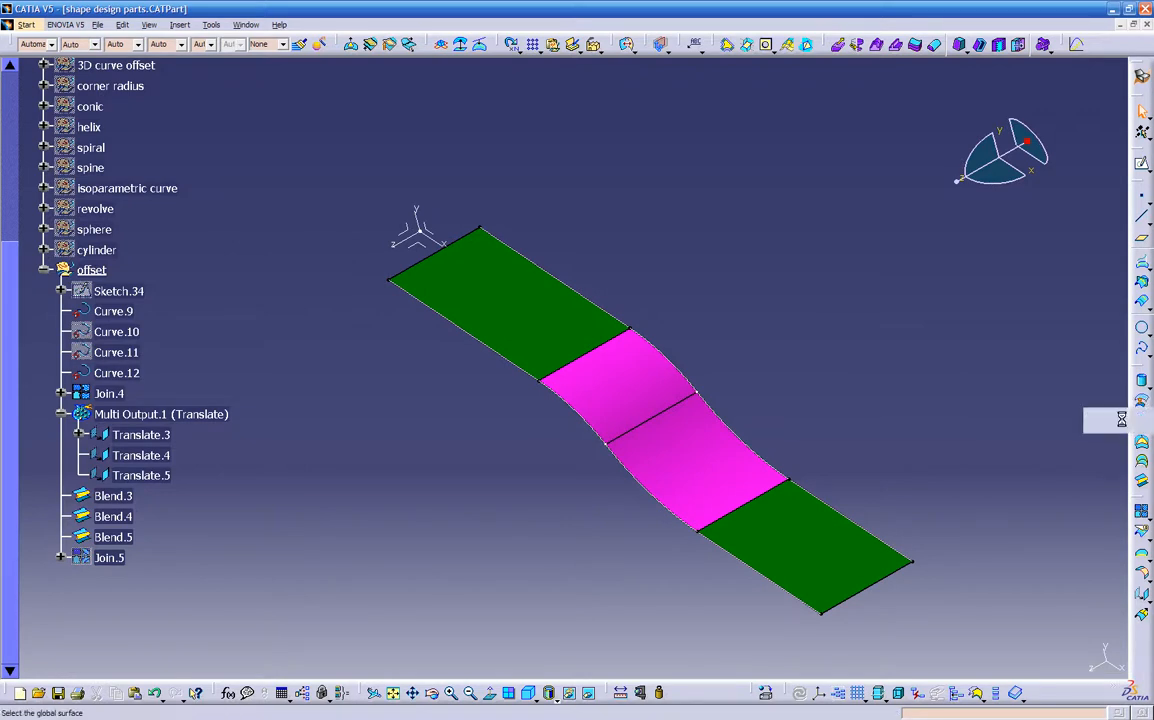
{"action": "left_click", "coordinate": [1122, 421]}
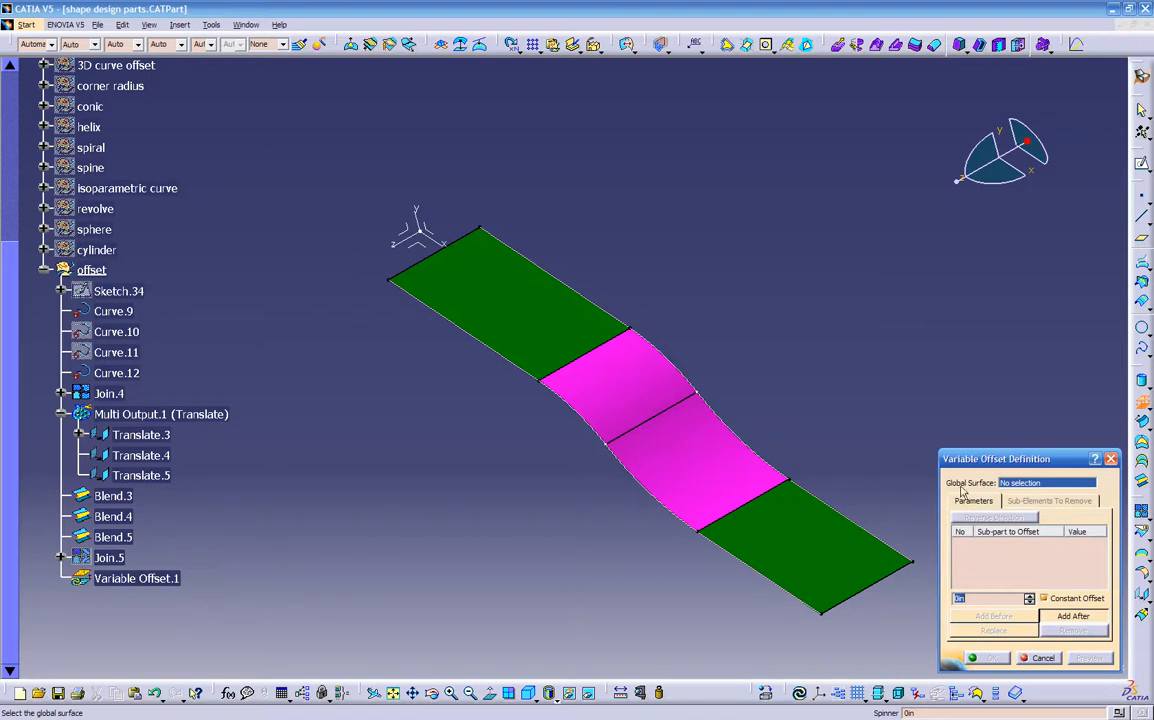
{"action": "left_click", "coordinate": [110, 562]}
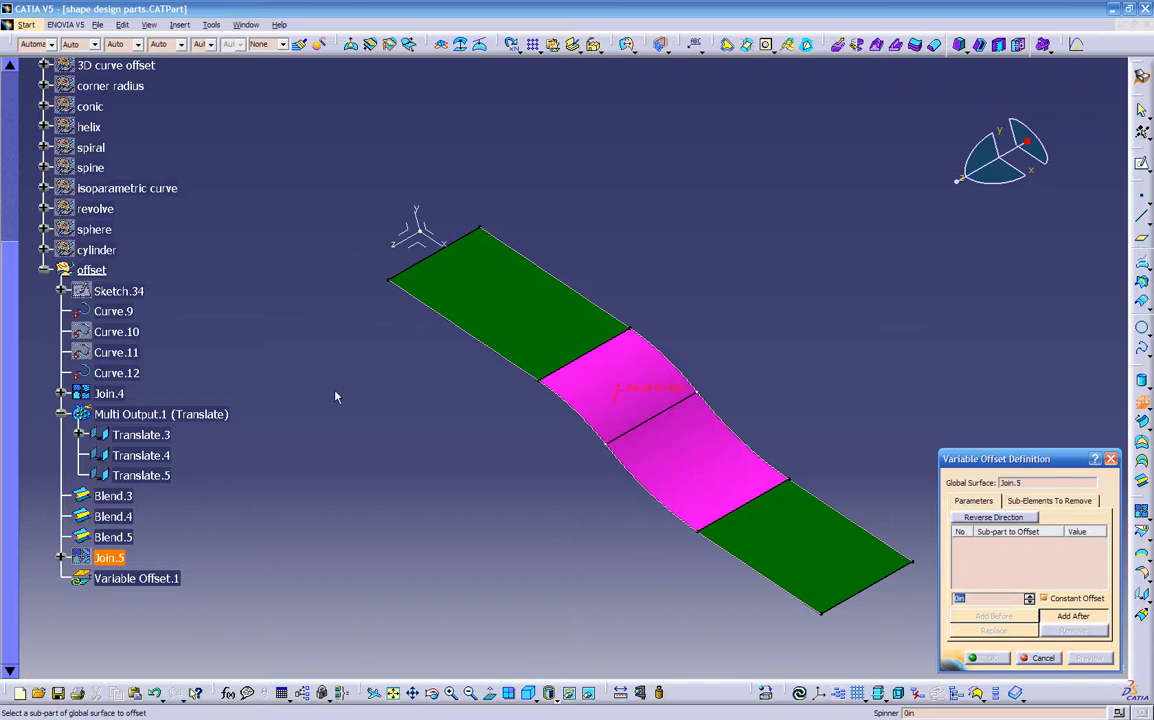
{"action": "left_click", "coordinate": [466, 290]}
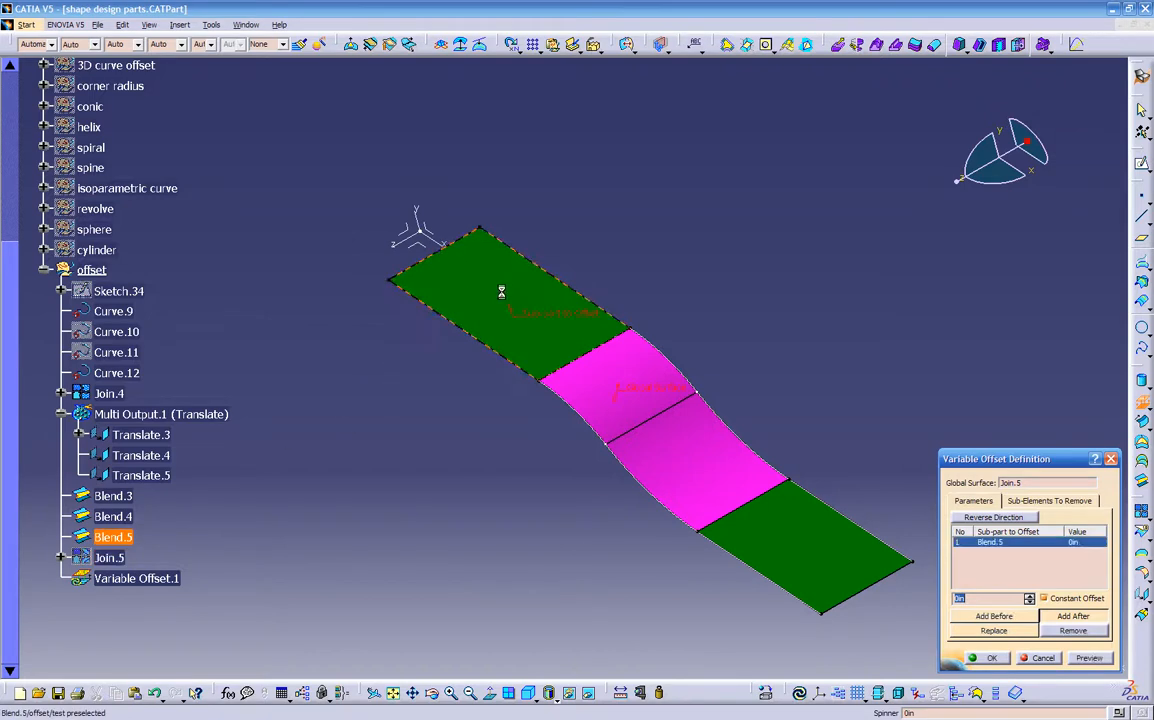
{"action": "left_click", "coordinate": [750, 503]}
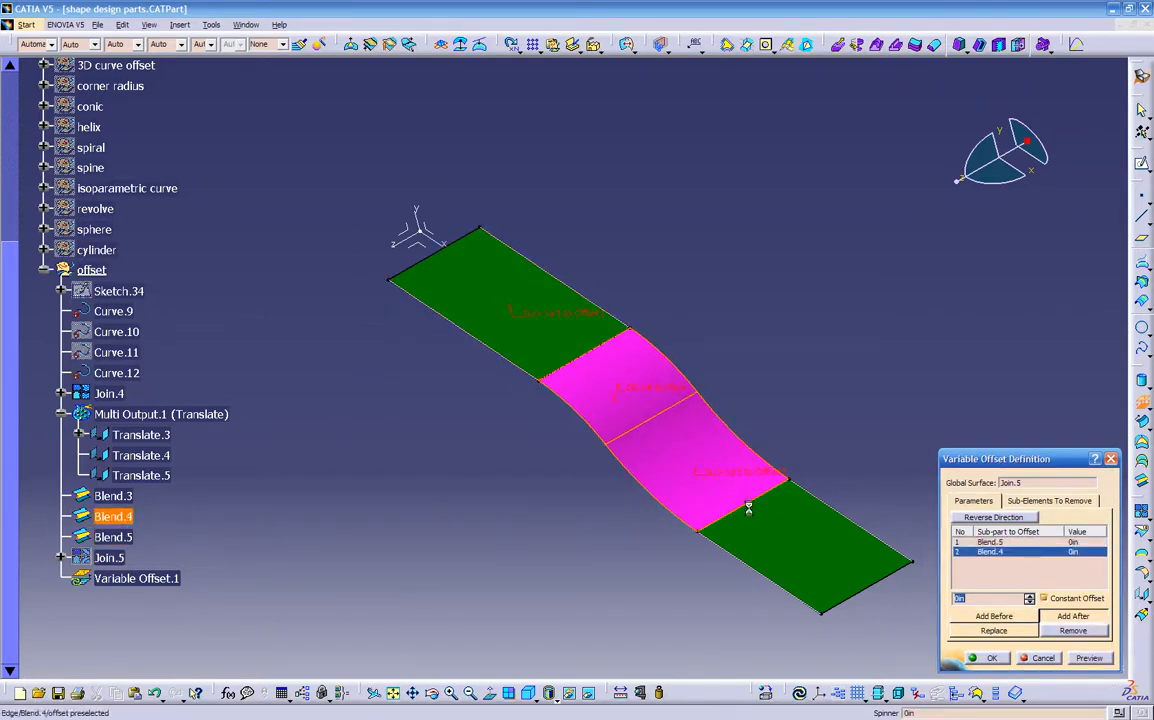
{"action": "left_click", "coordinate": [800, 548]}
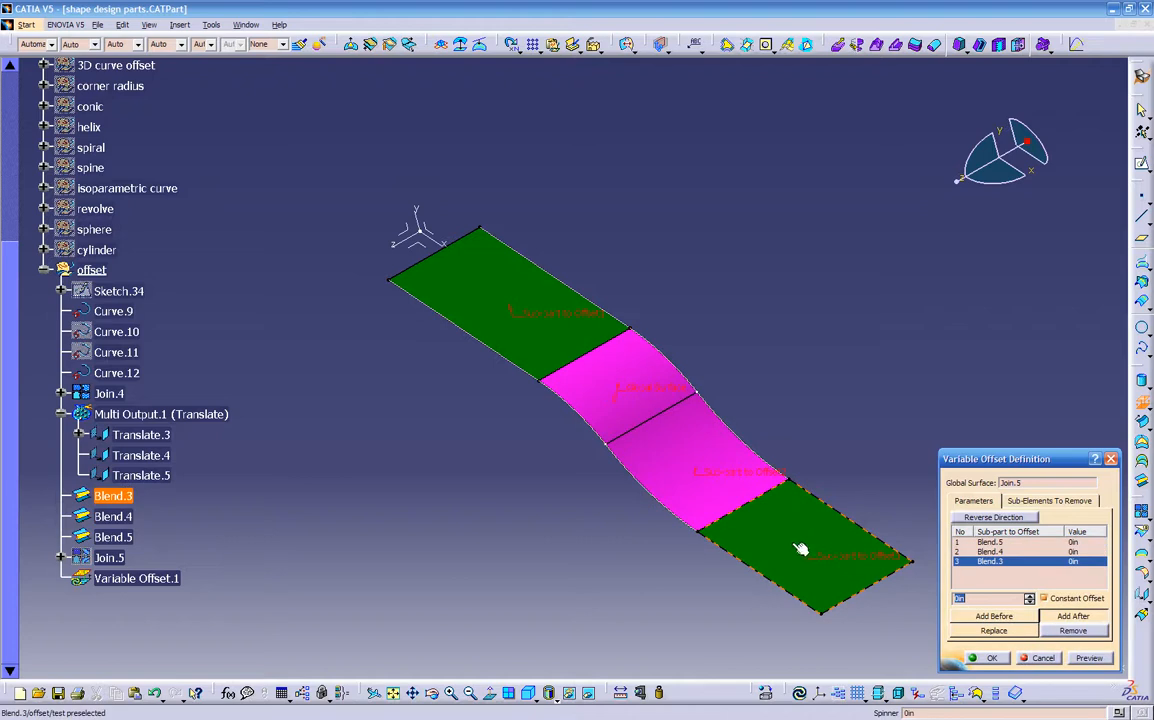
- Set the constant offsets to 0.1 in for Blend.5 and 0.2 in for Blend.3
{"action": "left_click", "coordinate": [1073, 542]}
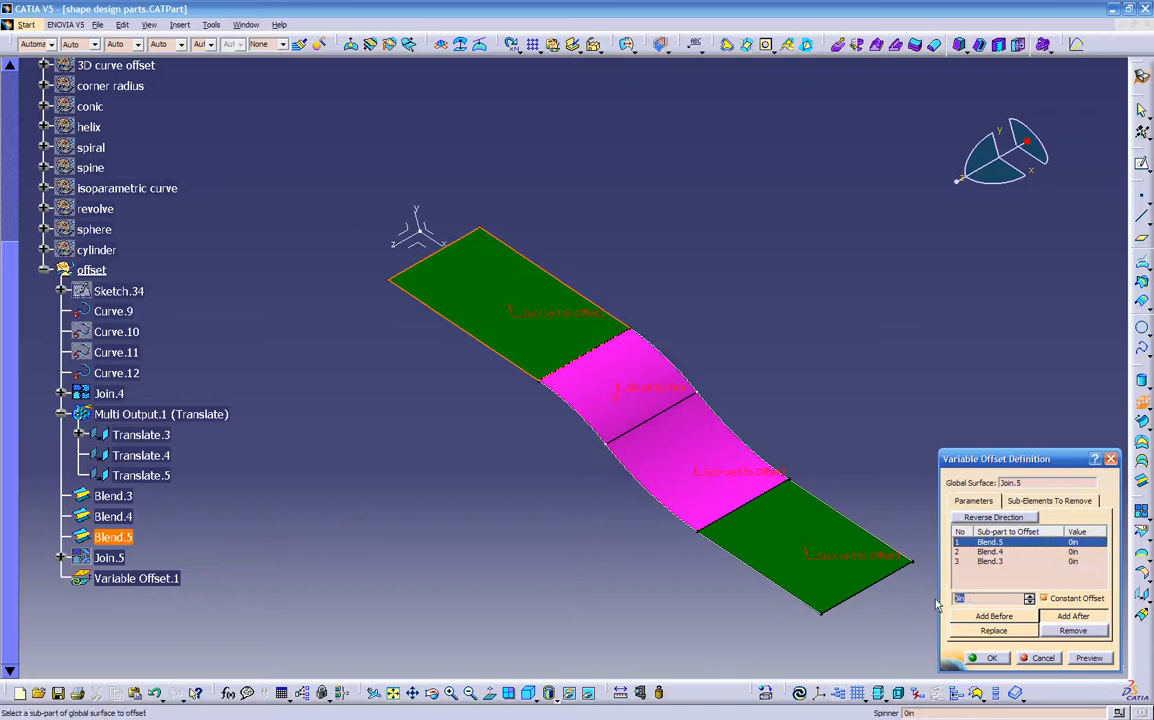
{"action": "type", "text": ".1"}
{"action": "left_click", "coordinate": [1073, 562]}
{"action": "double_click", "coordinate": [960, 598]}
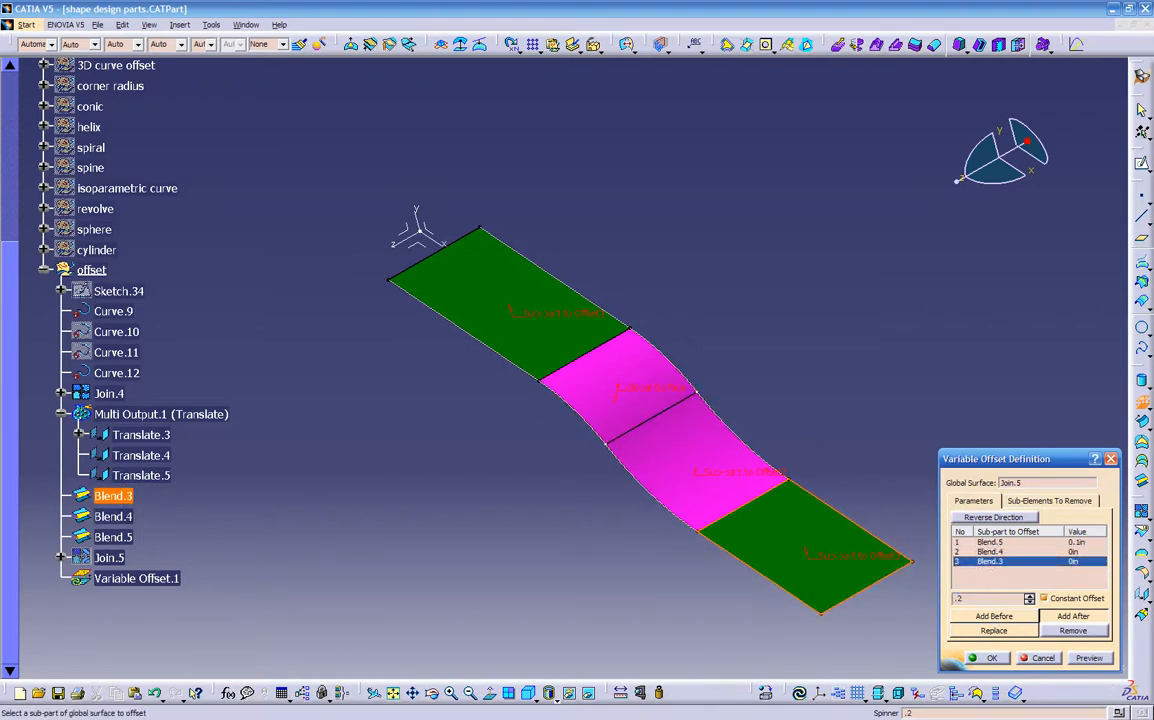
{"action": "left_click", "coordinate": [1013, 566]}
- Make the offset of the middle sub-part, Blend.4, variable instead of constant
{"action": "left_click", "coordinate": [1002, 551]}
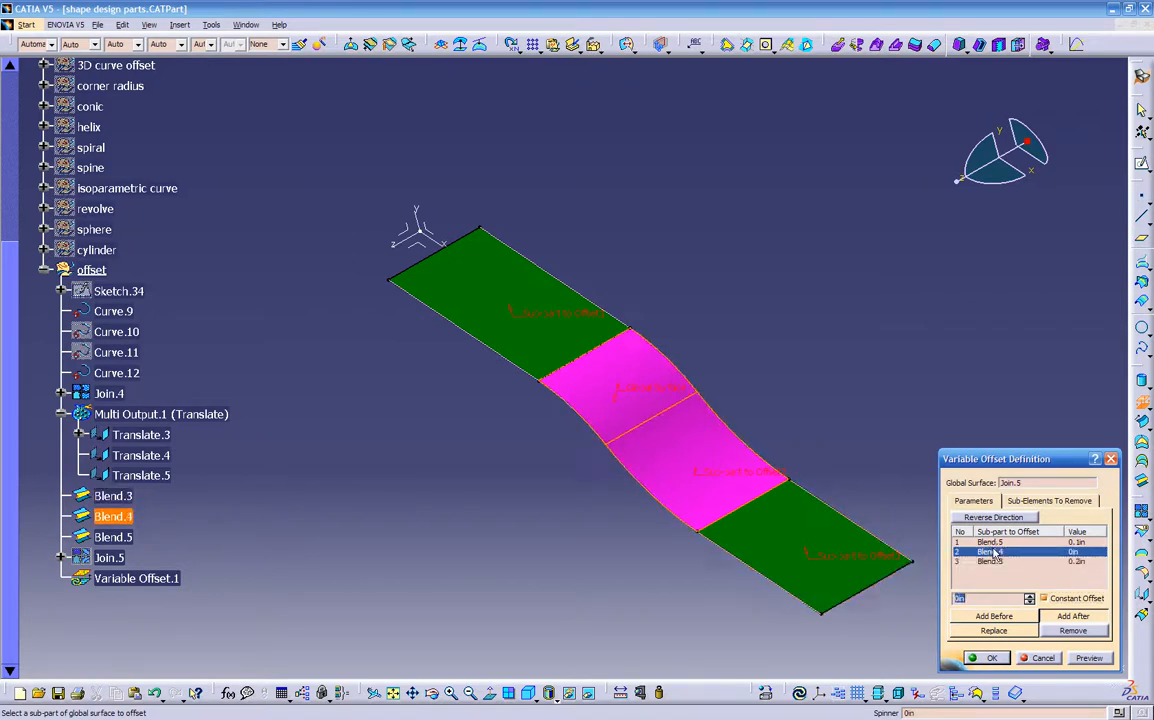
{"action": "middle_click_drag", "start_coordinate": [658, 464], "coordinate": [783, 417]}
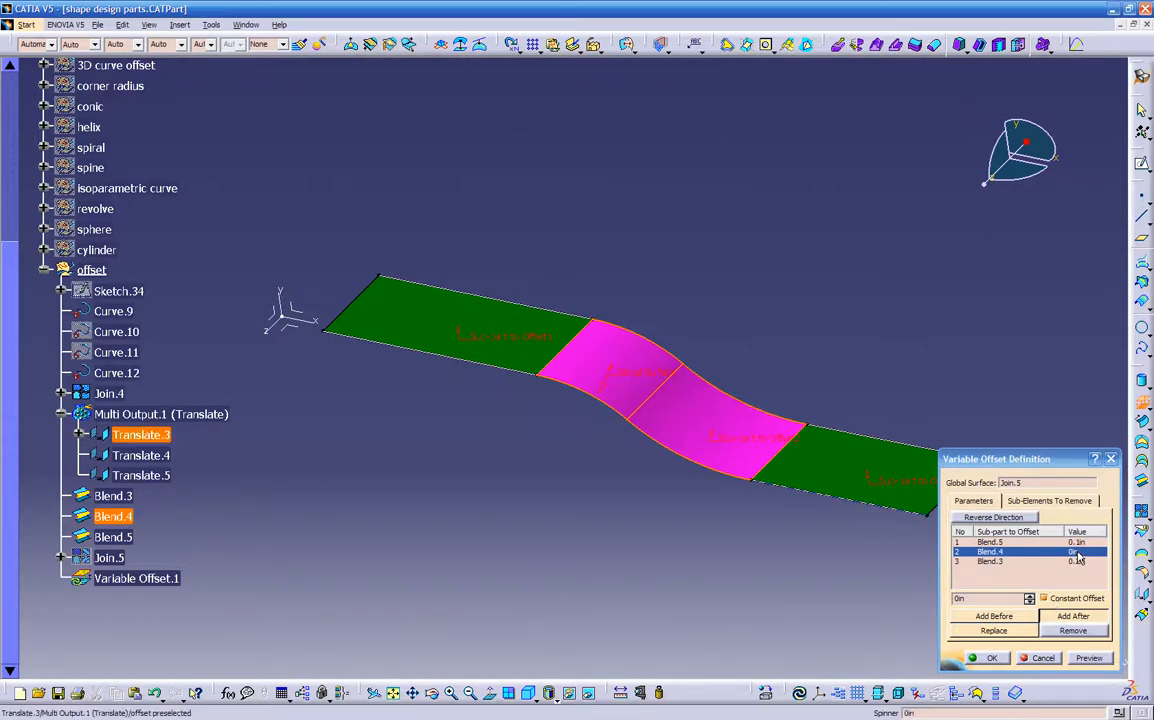
{"action": "left_click", "coordinate": [1045, 598]}
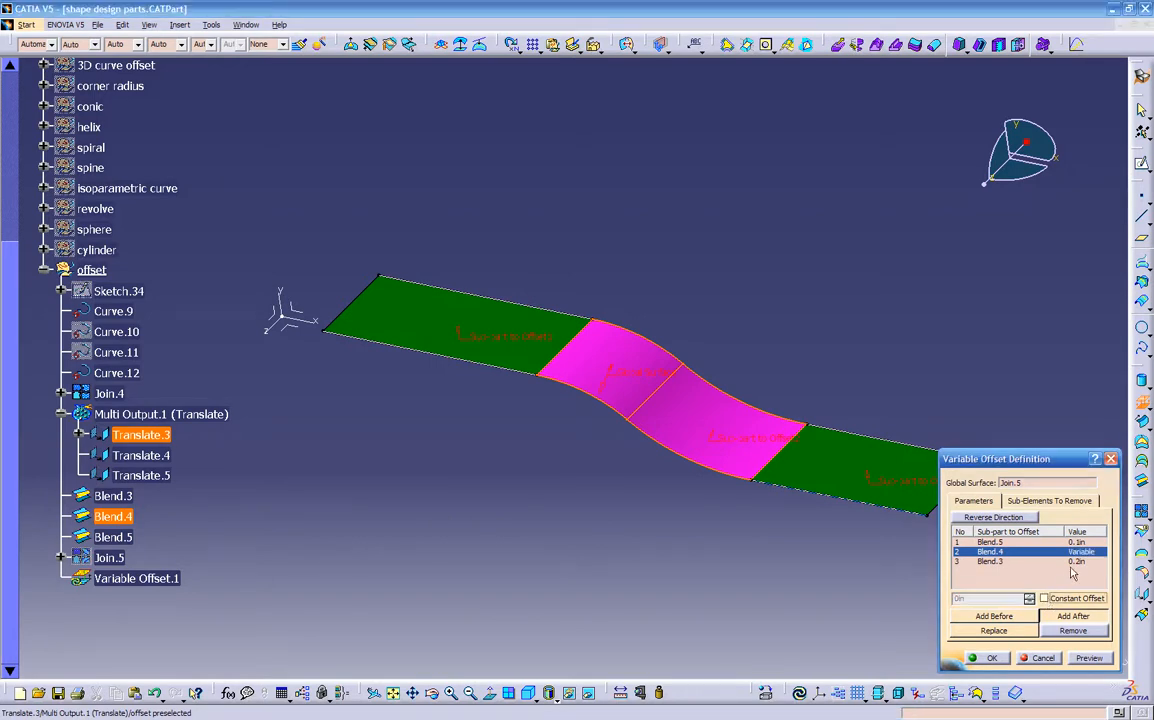
- Preview the variable offset and examine from the side how its gap to the original surfaces changes
{"action": "left_click", "coordinate": [1088, 657]}
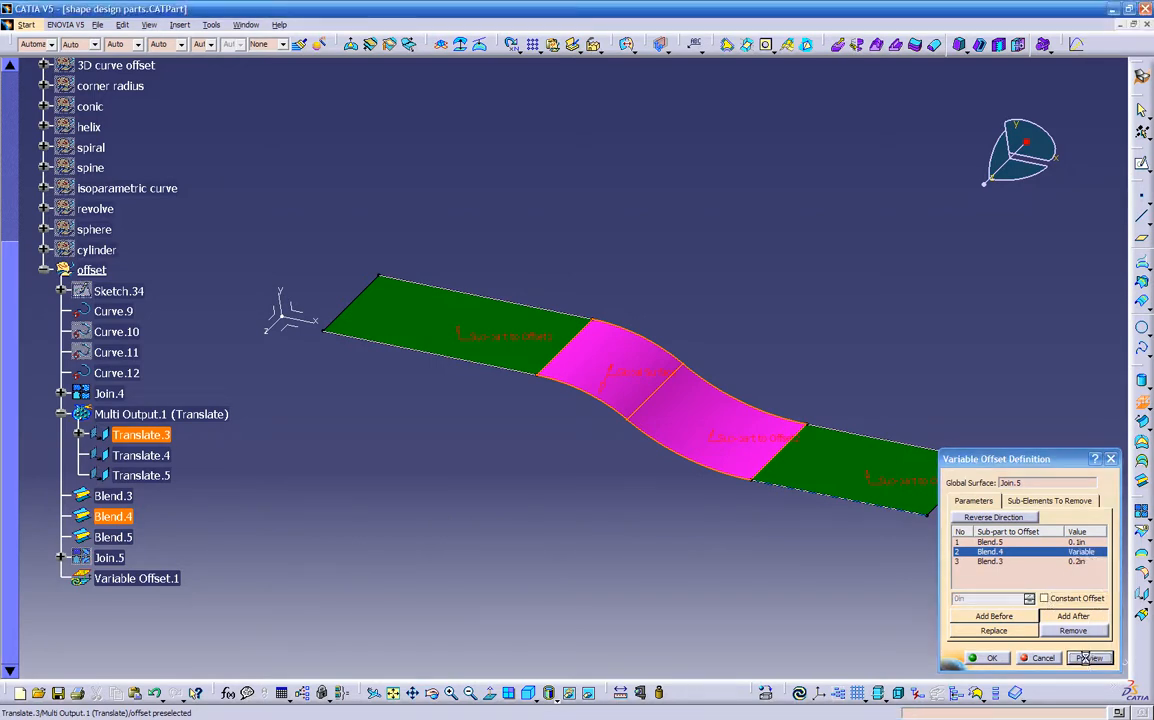
{"action": "middle_click_drag", "start_coordinate": [549, 448], "coordinate": [748, 212]}
{"action": "middle_click_drag", "start_coordinate": [657, 593], "coordinate": [394, 327]}
{"action": "scroll", "coordinate": [667, 490], "scroll_direction": "up", "scroll_amount": 1}
{"action": "middle_click_drag", "start_coordinate": [667, 490], "coordinate": [442, 495]}
{"action": "middle_click_drag", "start_coordinate": [591, 422], "coordinate": [518, 438]}
{"action": "left_click", "coordinate": [426, 418]}
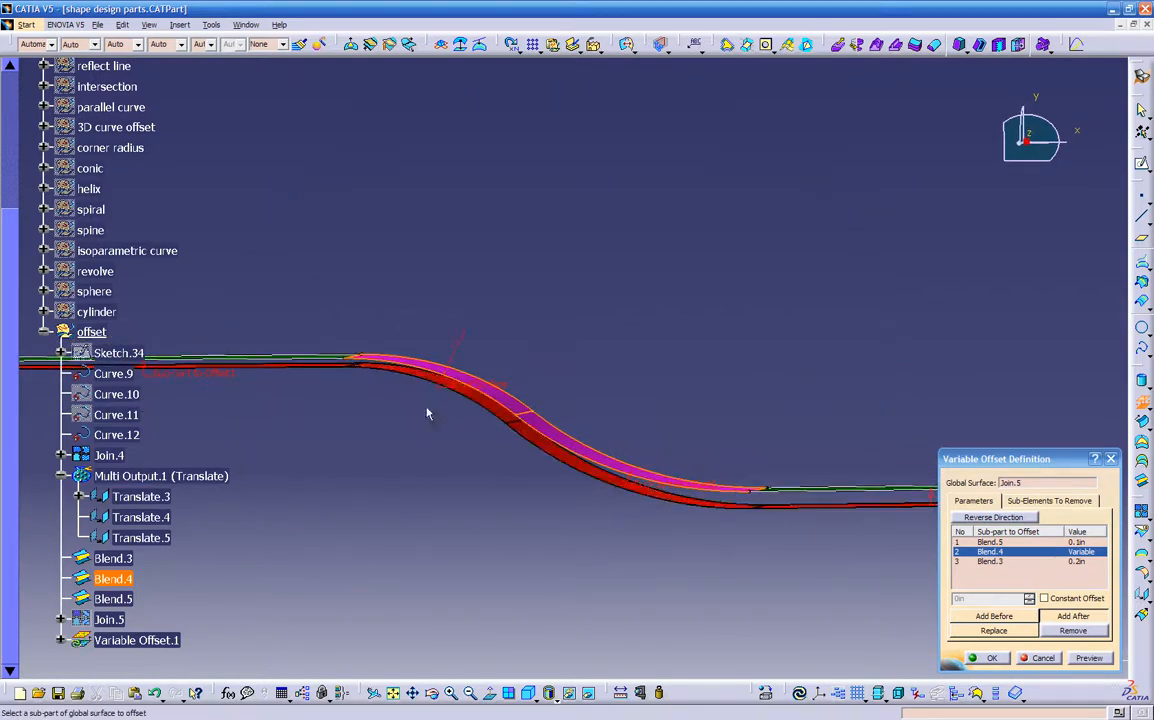
{"action": "left_click", "coordinate": [1084, 659]}
{"action": "middle_click_drag", "start_coordinate": [478, 484], "coordinate": [508, 480]}
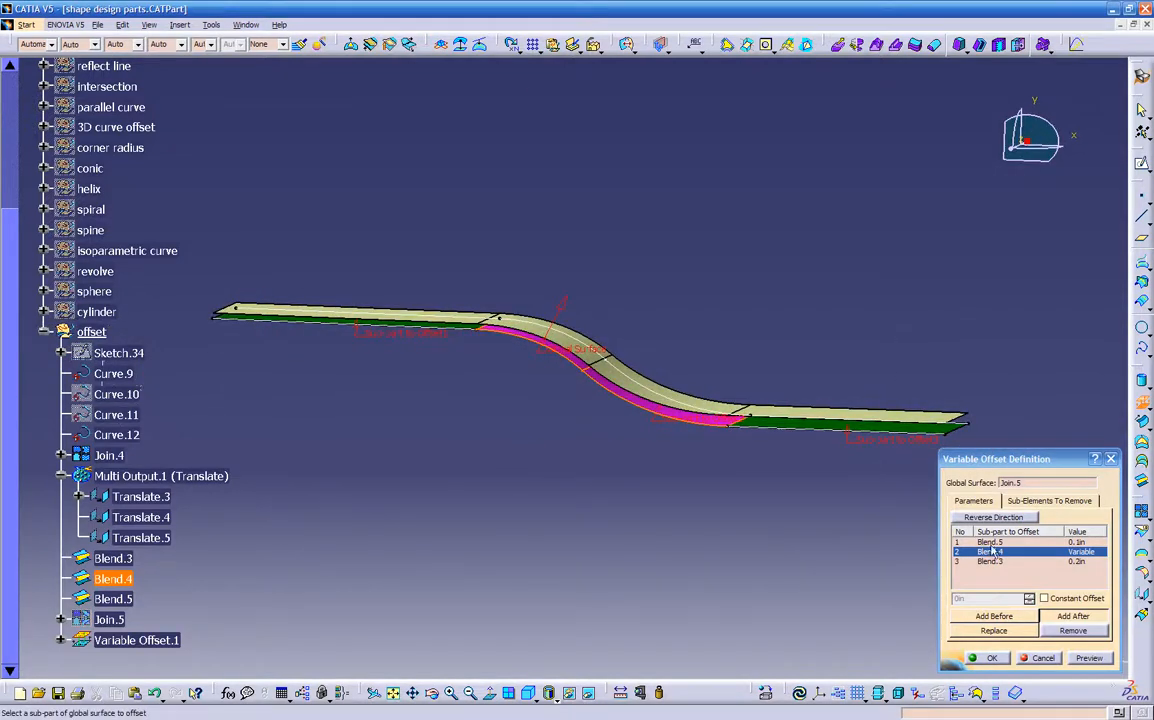
- Set the offset of Blend.3 to 0.3 in and create the variable offset surface
{"action": "left_click", "coordinate": [1031, 562]}
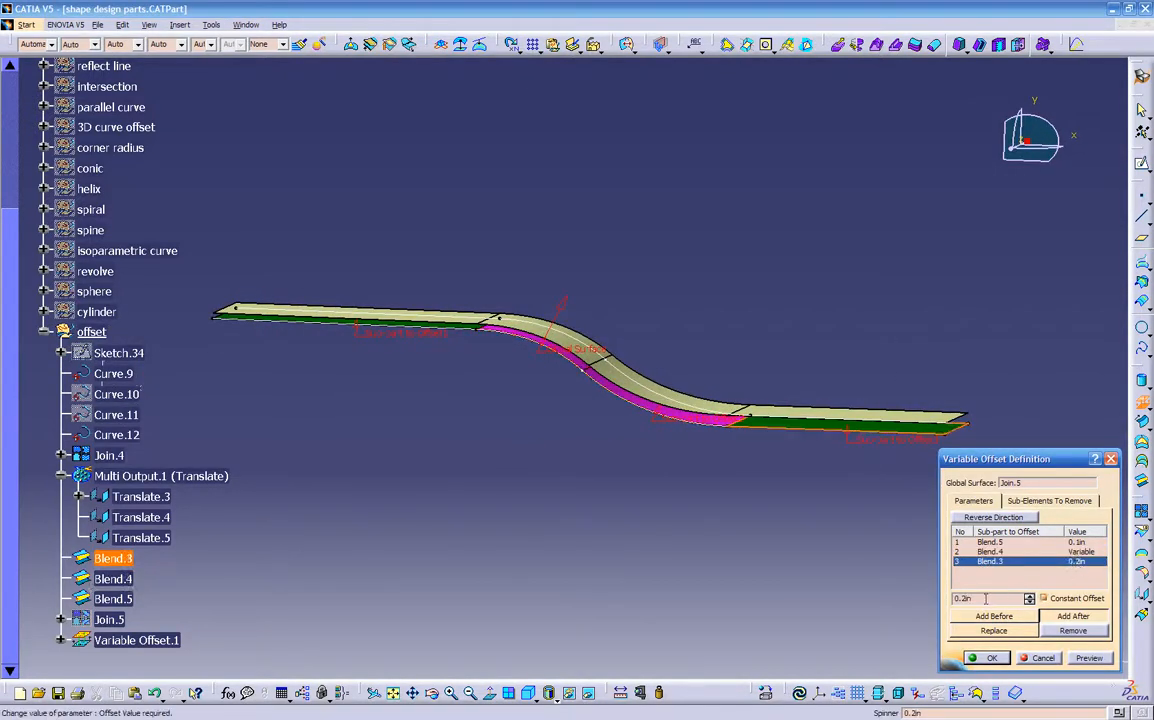
{"action": "type", "text": ".3"}
{"action": "key", "text": "Return"}
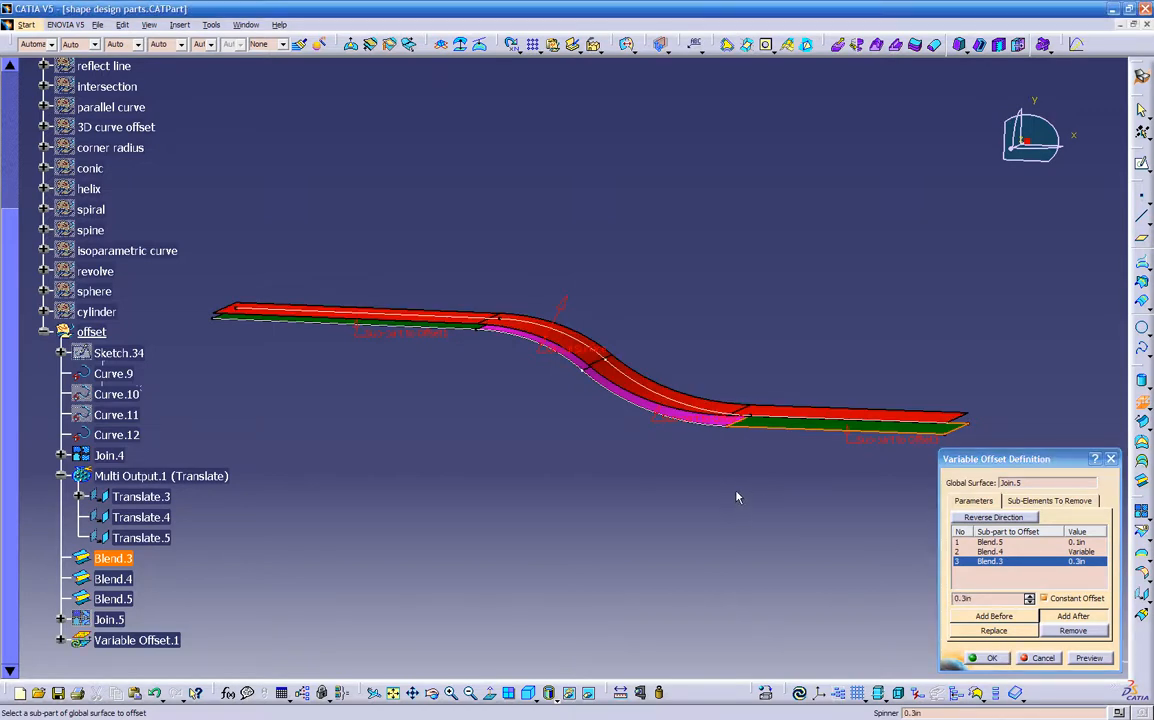
{"action": "left_click", "coordinate": [1090, 660]}
{"action": "middle_click_drag", "start_coordinate": [549, 473], "coordinate": [492, 484]}
{"action": "left_click", "coordinate": [989, 659]}
{"action": "middle_click_drag", "start_coordinate": [626, 507], "coordinate": [601, 479]}
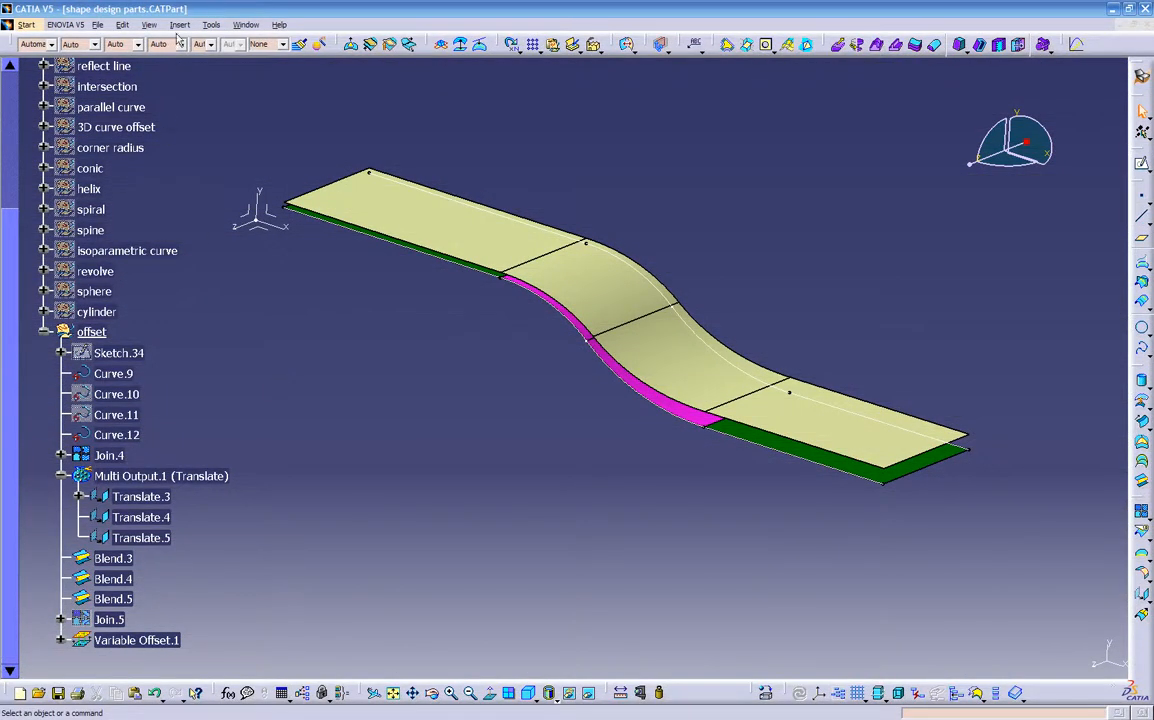
- Hide the offset geometrical set and collapse its branch in the tree
{"action": "right_click", "coordinate": [74, 332]}
{"action": "left_click", "coordinate": [122, 371]}
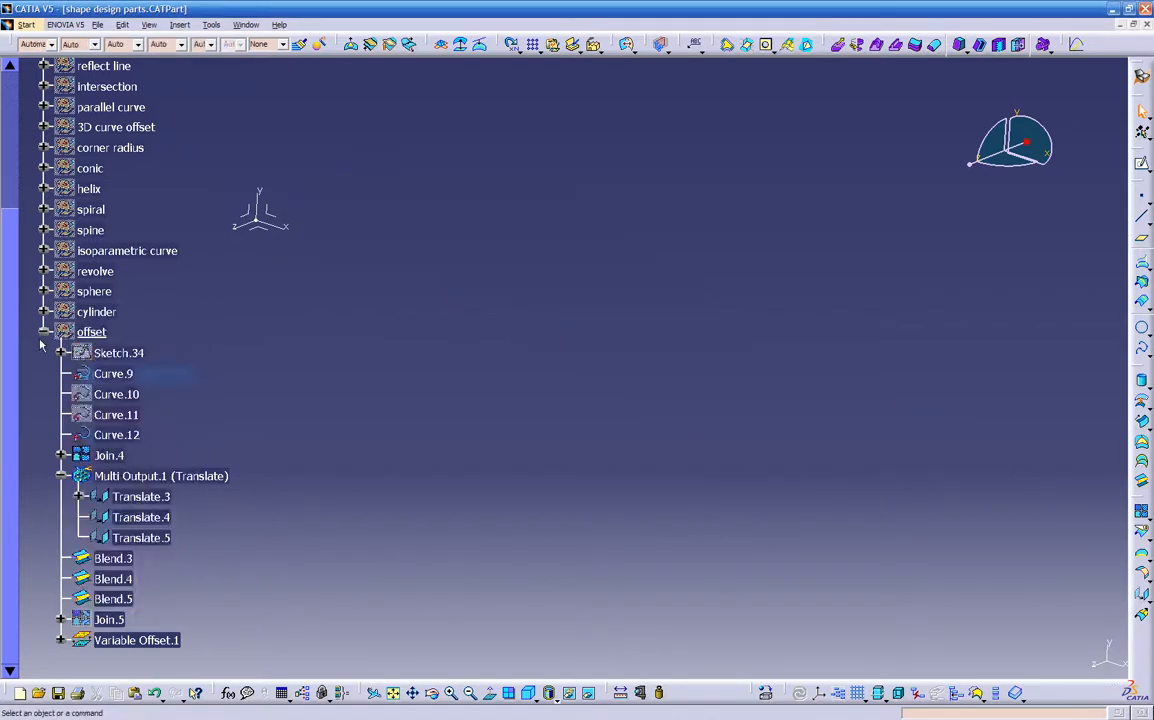
{"action": "left_click", "coordinate": [43, 332]}
{"action": "left_click", "coordinate": [179, 25]}
{"action": "left_click", "coordinate": [185, 90]}
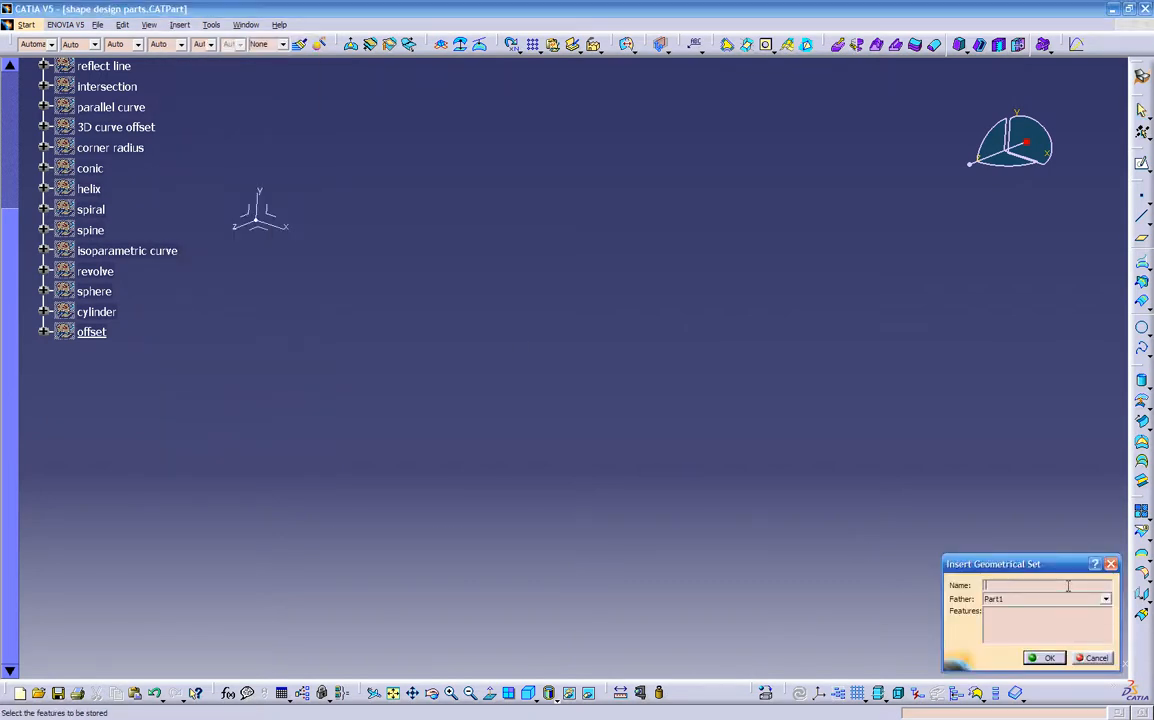
{"action": "left_click", "coordinate": [1094, 657]}
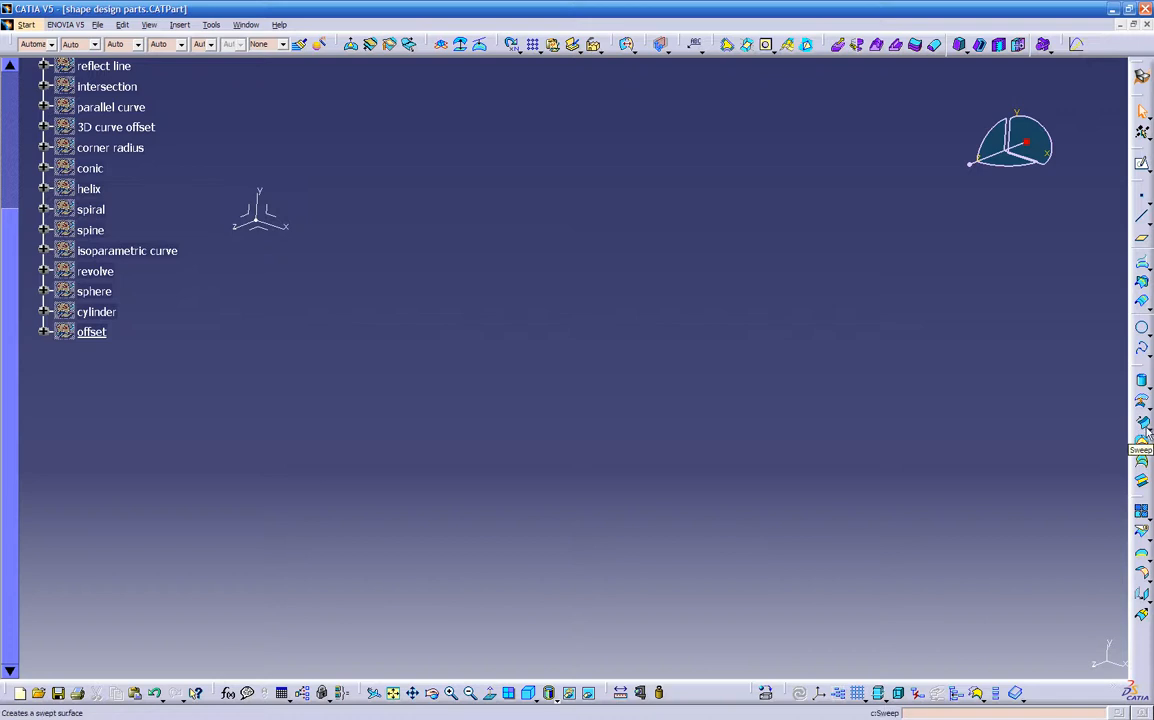
- Insert a new geometrical set named sweep with test as its father
{"action": "left_click", "coordinate": [179, 24]}
{"action": "left_click", "coordinate": [203, 92]}
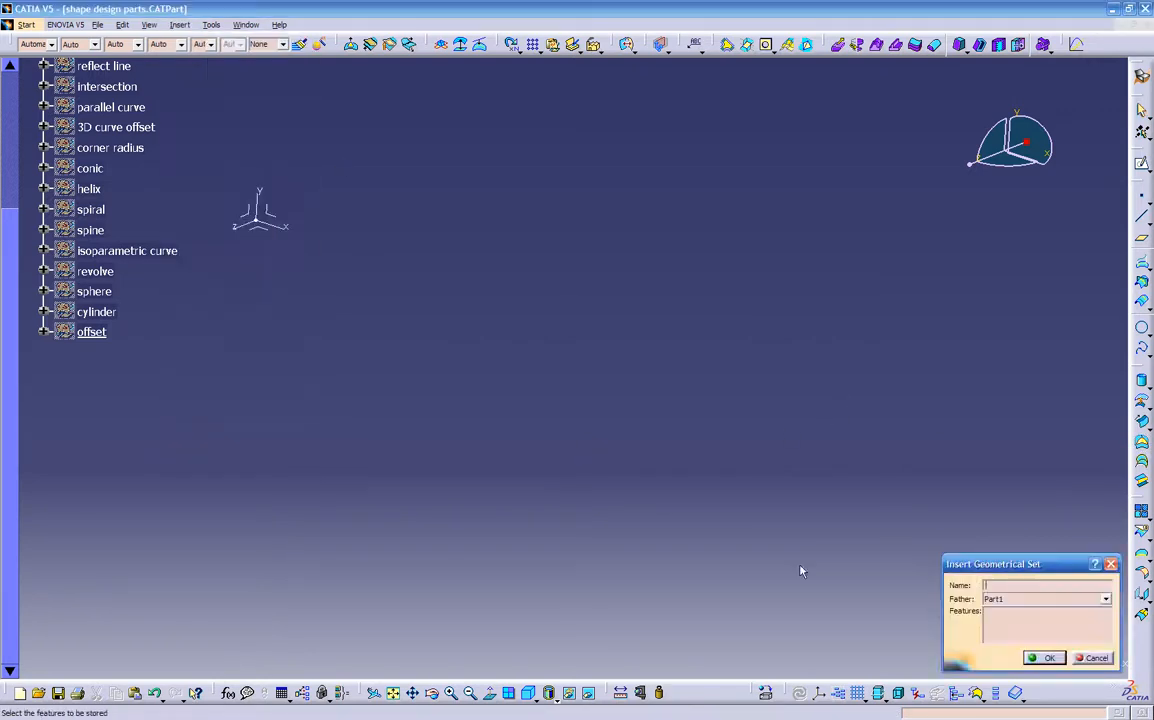
{"action": "type", "text": "sw"}
{"action": "left_click", "coordinate": [1105, 598]}
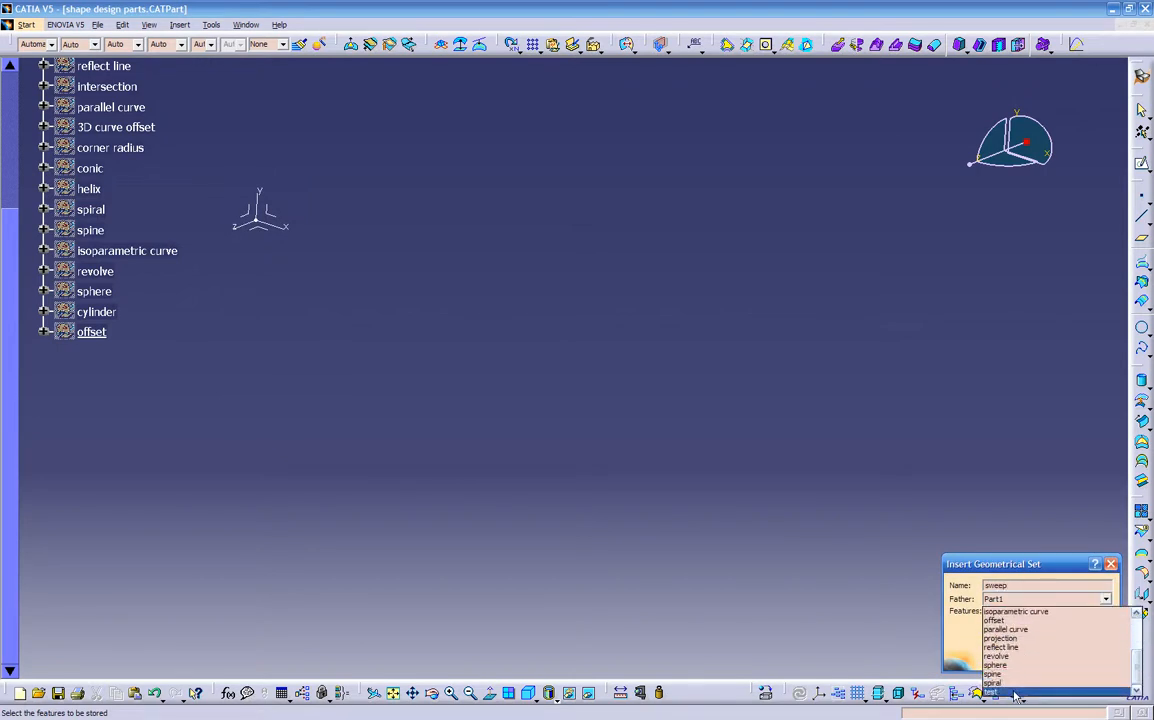
{"action": "left_click", "coordinate": [1018, 690]}
{"action": "left_click", "coordinate": [1043, 664]}
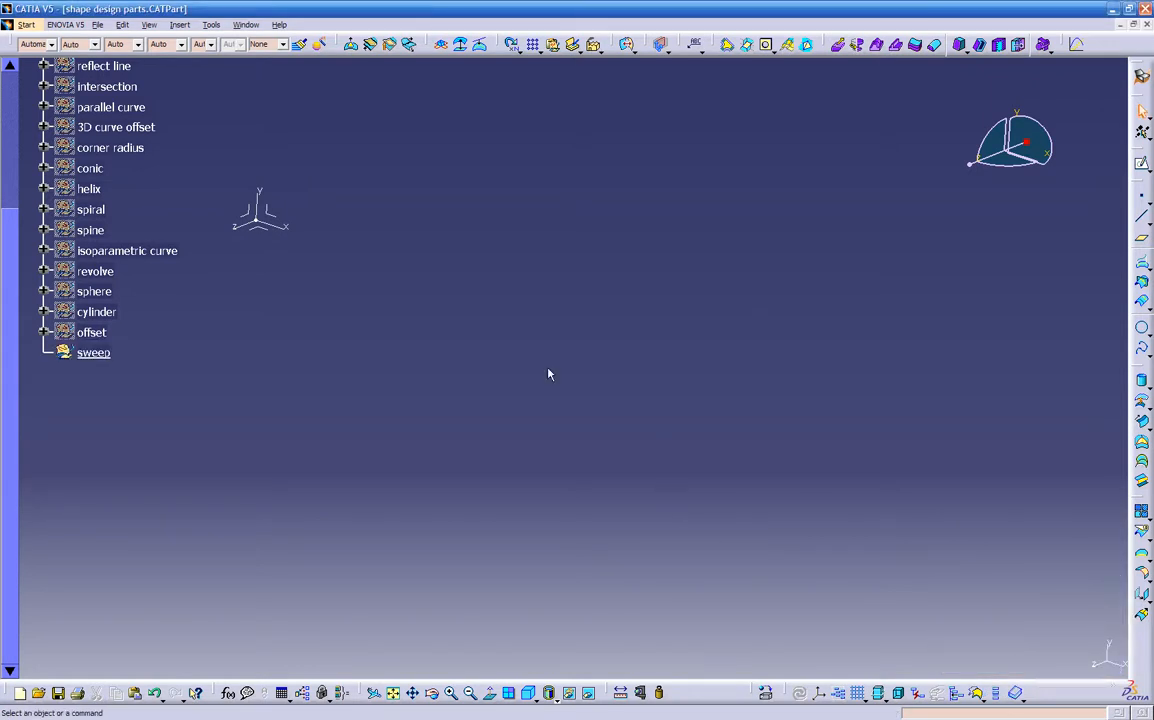
- Start a new sketch on the YZ plane of the absolute axis system
{"action": "middle_click_drag", "start_coordinate": [345, 370], "coordinate": [655, 427]}
{"action": "middle_click_drag", "start_coordinate": [489, 450], "coordinate": [533, 425]}
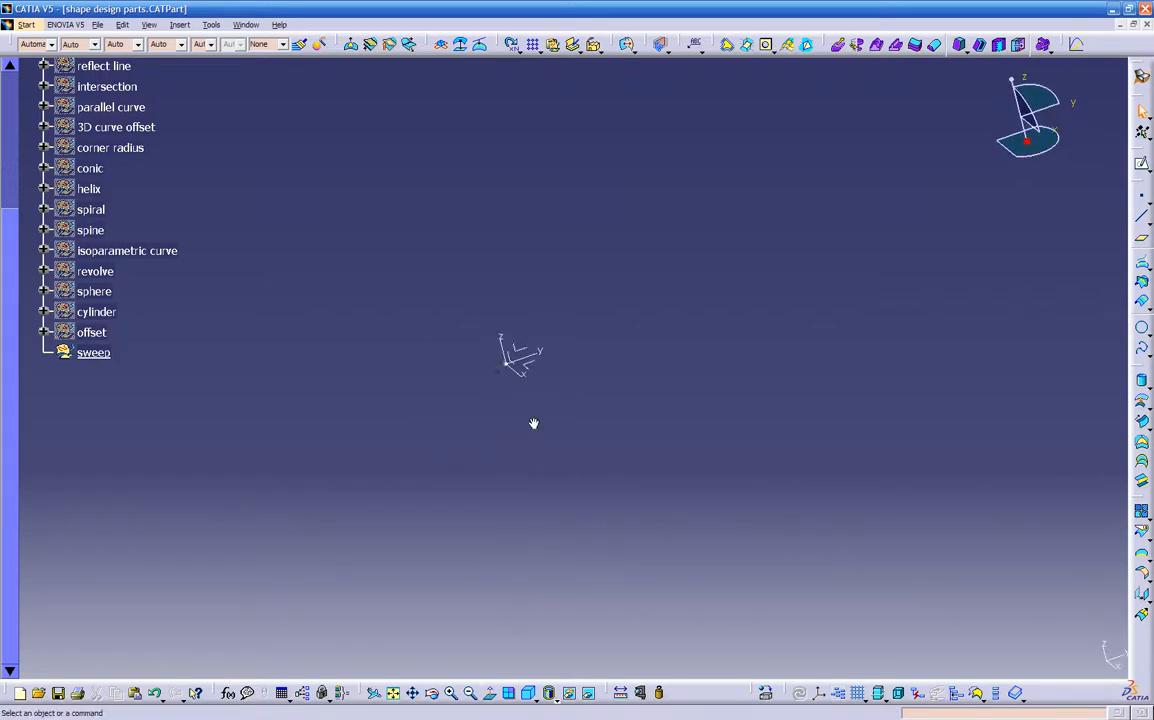
{"action": "left_click", "coordinate": [516, 352]}
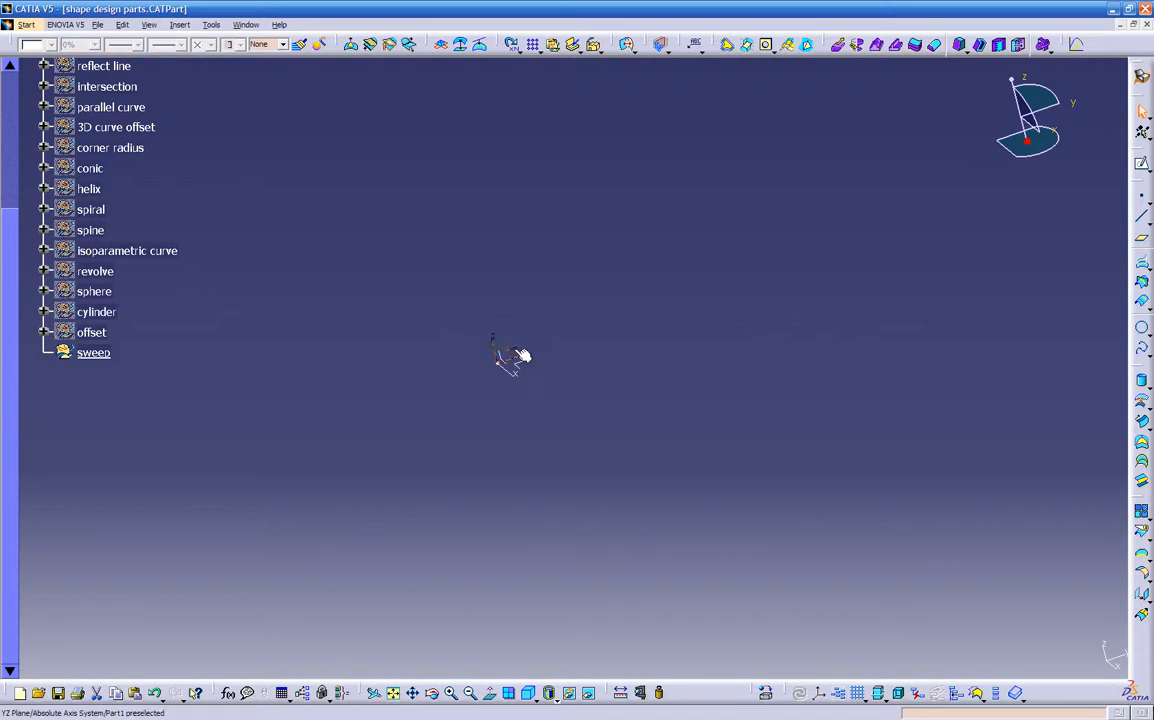
{"action": "left_click", "coordinate": [1141, 167]}
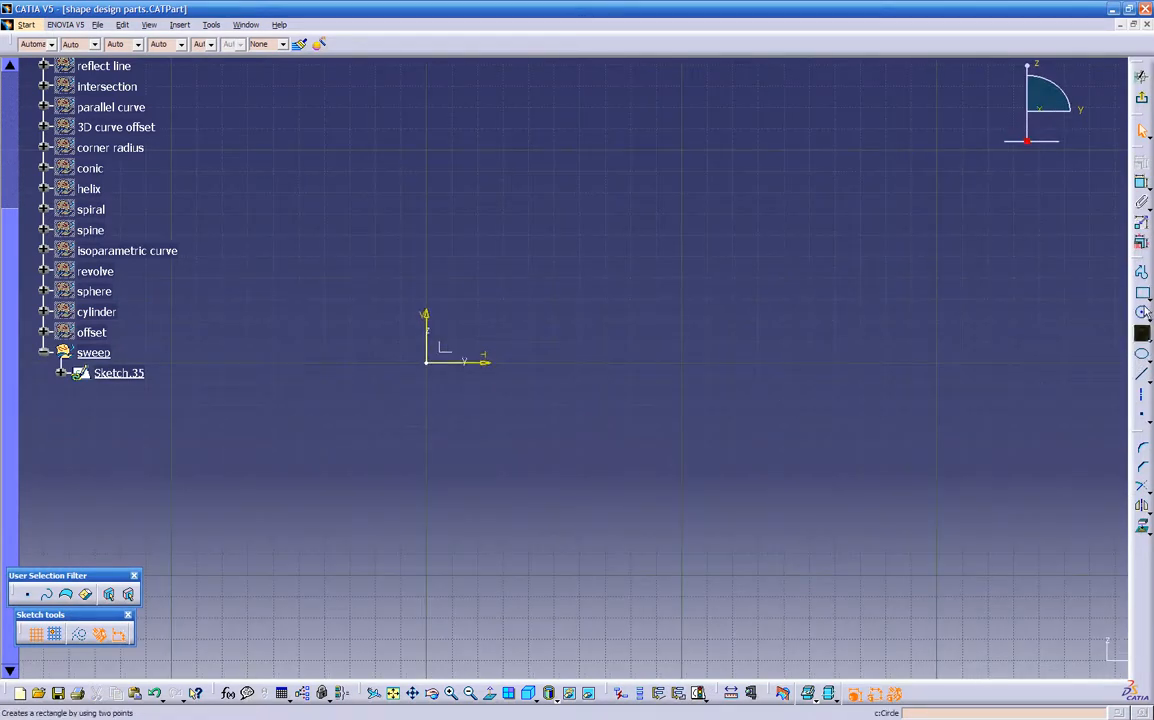
- Sketch an arched seven-point spline from the origin to a point on the horizontal axis, and exit the sketch
{"action": "left_click", "coordinate": [1141, 333]}
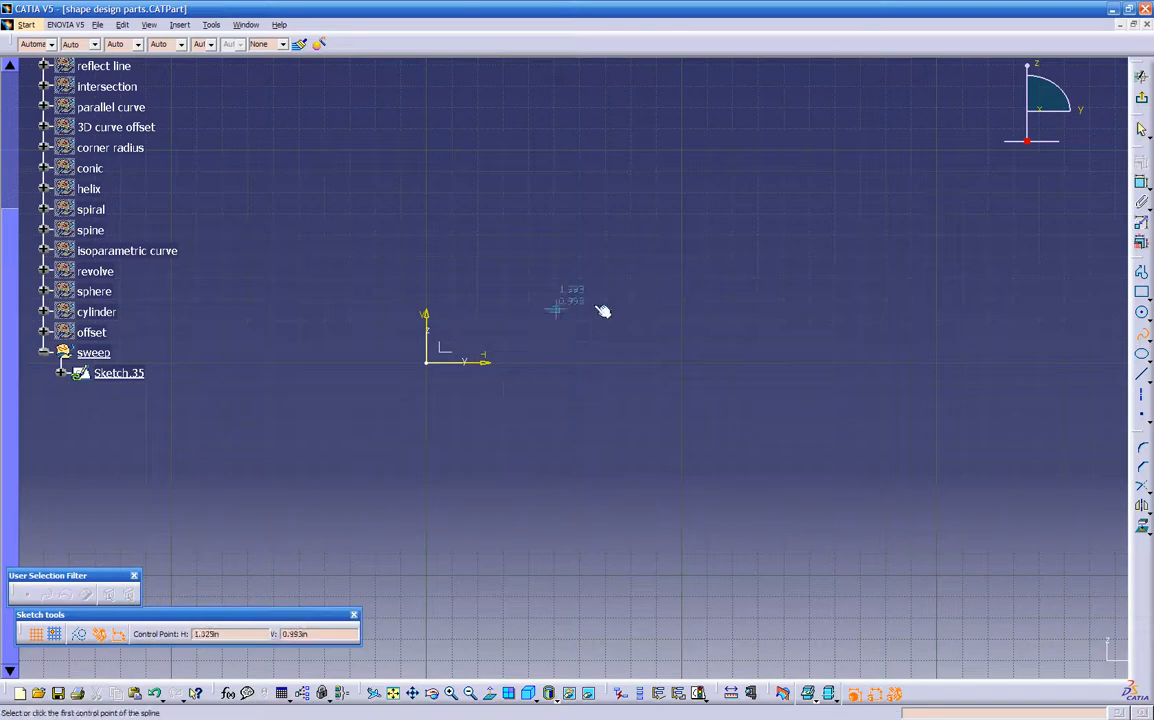
{"action": "left_click", "coordinate": [428, 362]}
{"action": "left_click", "coordinate": [507, 215]}
{"action": "left_click", "coordinate": [629, 127]}
{"action": "middle_click_drag", "start_coordinate": [629, 127], "coordinate": [633, 189], "text": "ctrl"}
{"action": "left_click", "coordinate": [696, 244]}
{"action": "left_click", "coordinate": [756, 270]}
{"action": "left_click", "coordinate": [862, 326]}
{"action": "left_click", "coordinate": [896, 364]}
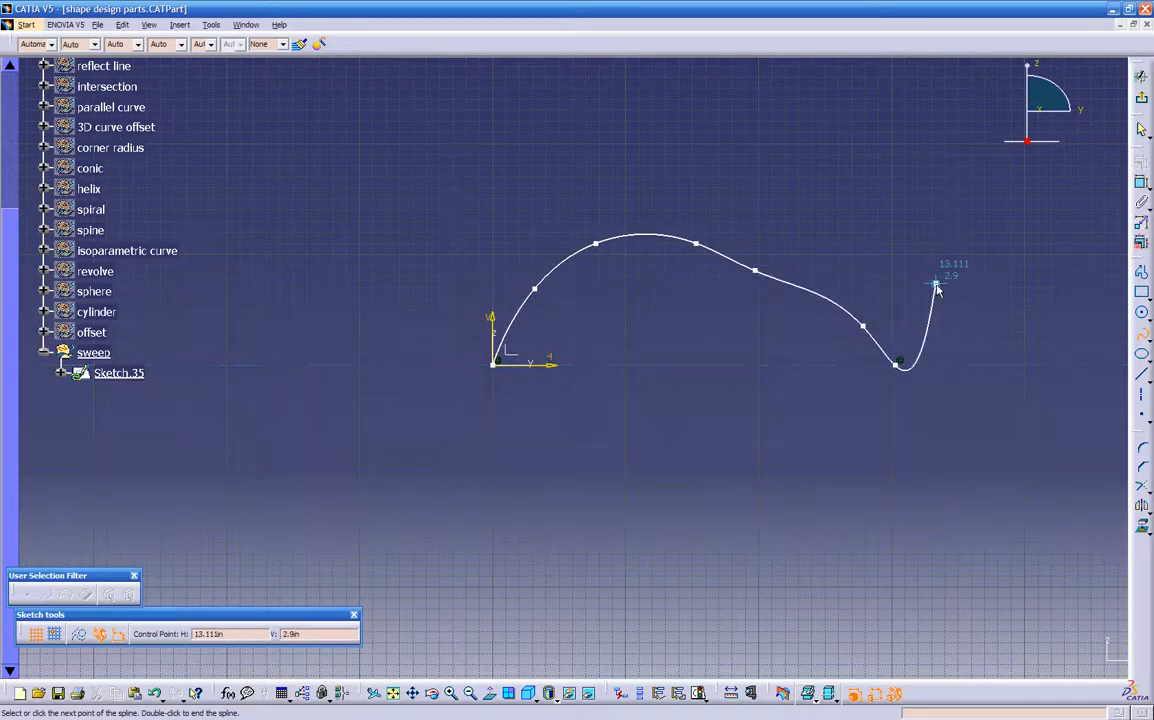
{"action": "key", "text": "Escape"}
{"action": "middle_click_drag", "start_coordinate": [809, 206], "coordinate": [925, 318]}
{"action": "left_click", "coordinate": [1141, 98]}
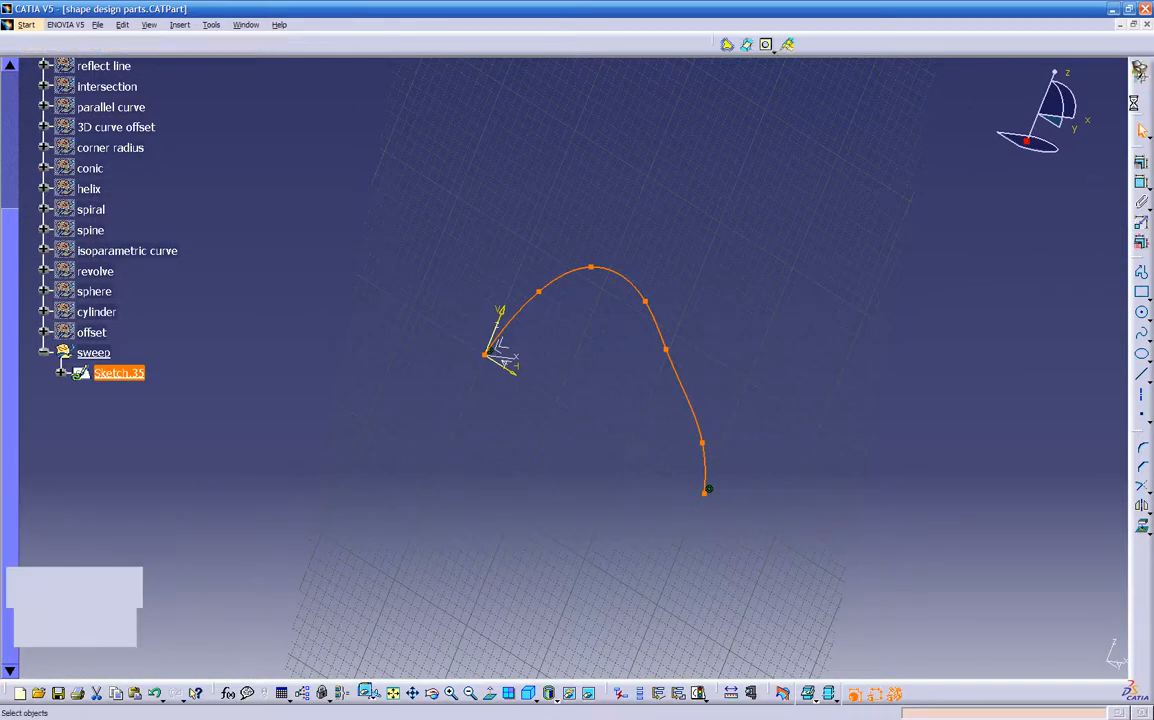
- Start a second sketch on the XY plane of the absolute axis system
{"action": "middle_click_drag", "start_coordinate": [787, 384], "coordinate": [528, 363]}
{"action": "left_click", "coordinate": [474, 331]}
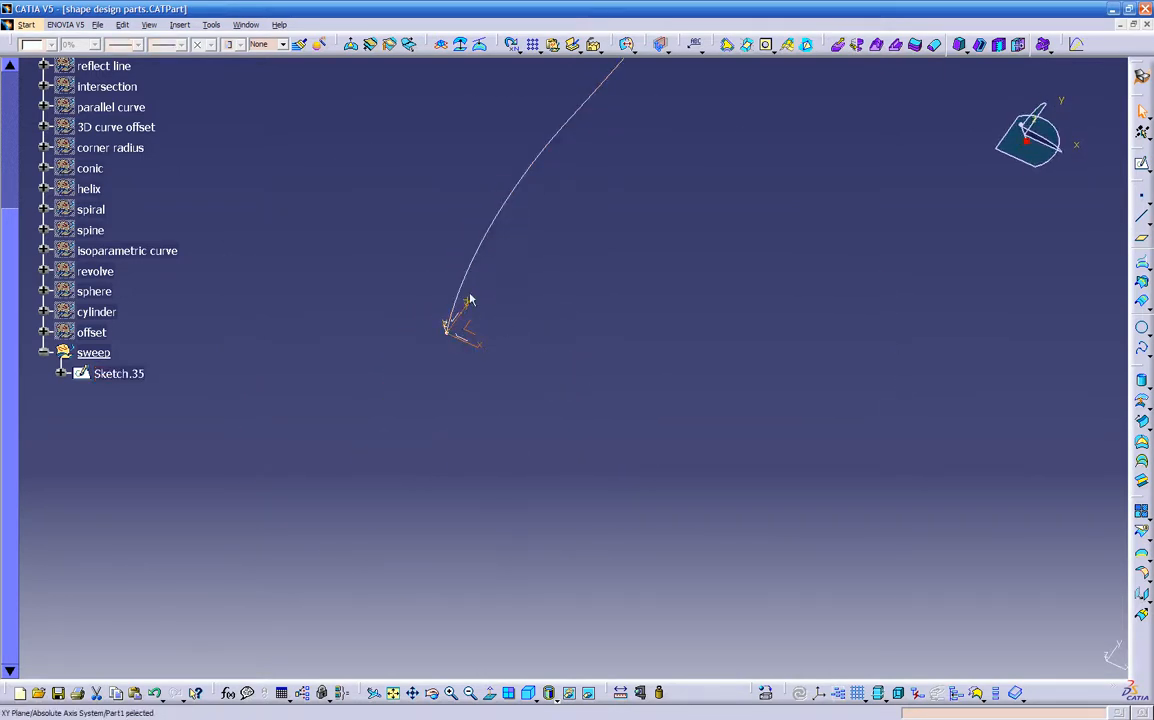
{"action": "middle_click_drag", "start_coordinate": [488, 349], "coordinate": [467, 217]}
{"action": "middle_click_drag", "start_coordinate": [385, 282], "coordinate": [508, 375]}
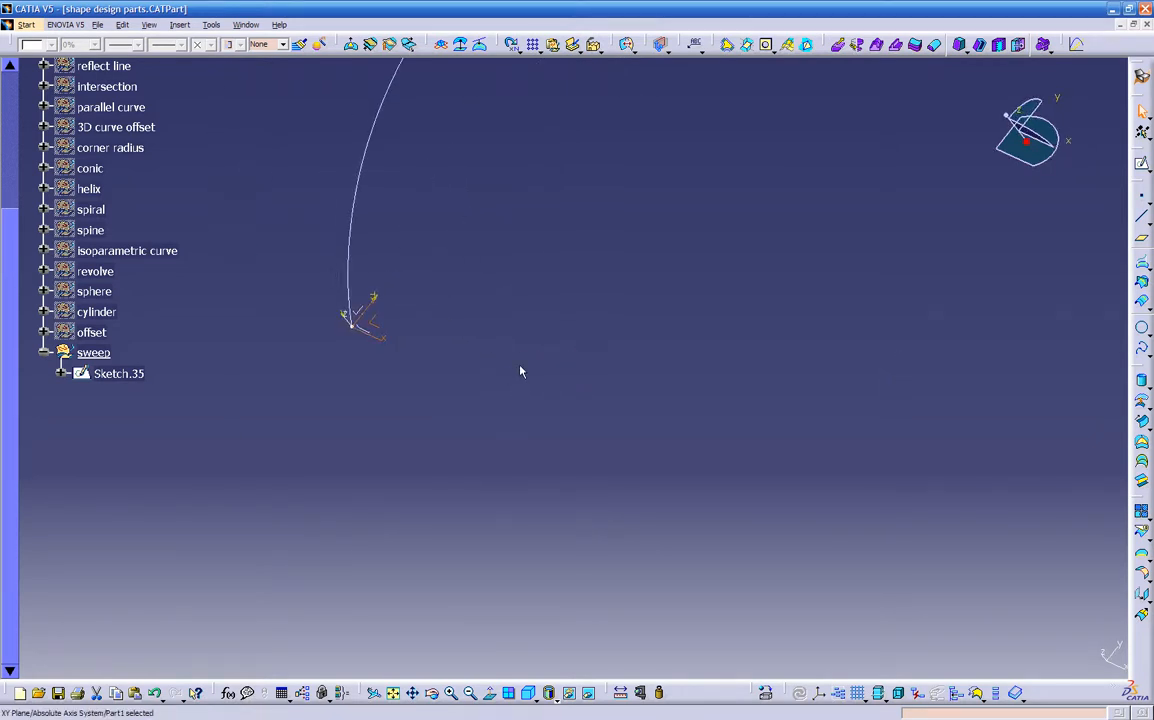
{"action": "left_click", "coordinate": [1140, 164]}
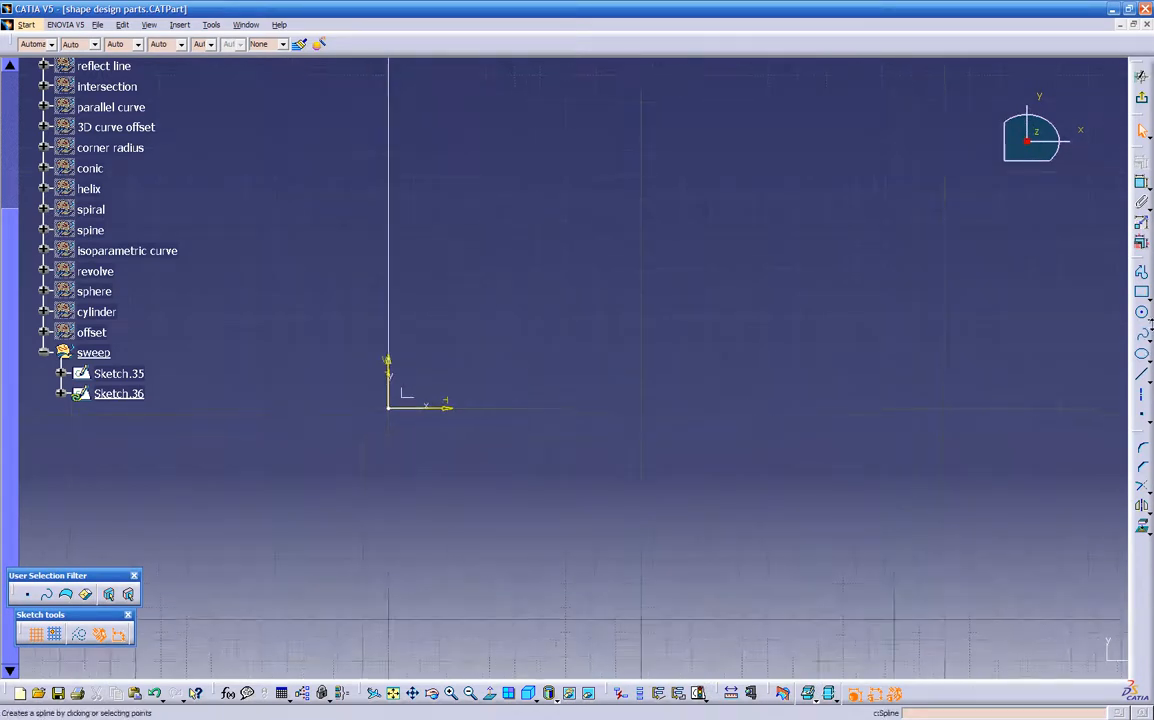
- Sketch a shallow four-point spline from the origin to the horizontal axis at about 15.4 in, and exit the sketch
{"action": "left_click", "coordinate": [1141, 332]}
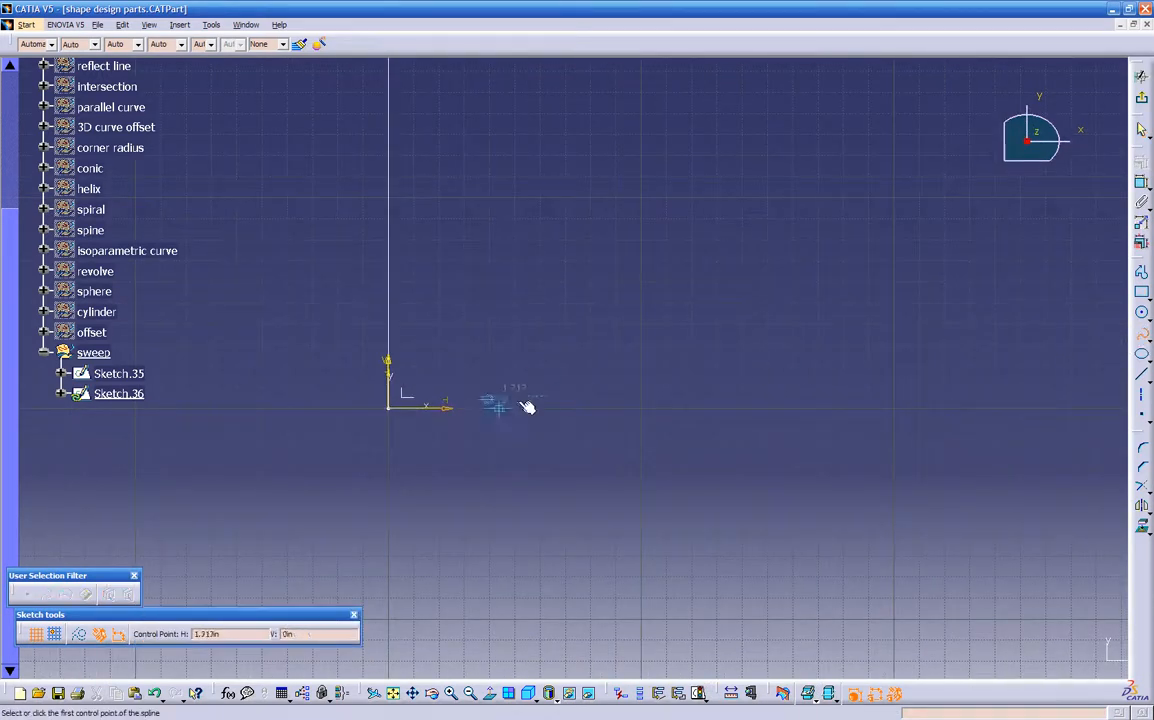
{"action": "left_click", "coordinate": [390, 409]}
{"action": "left_click", "coordinate": [574, 315]}
{"action": "middle_click_drag", "start_coordinate": [868, 312], "coordinate": [855, 360]}
{"action": "left_click", "coordinate": [929, 352]}
{"action": "middle_click_drag", "start_coordinate": [976, 340], "coordinate": [634, 327]}
{"action": "left_click", "coordinate": [637, 353]}
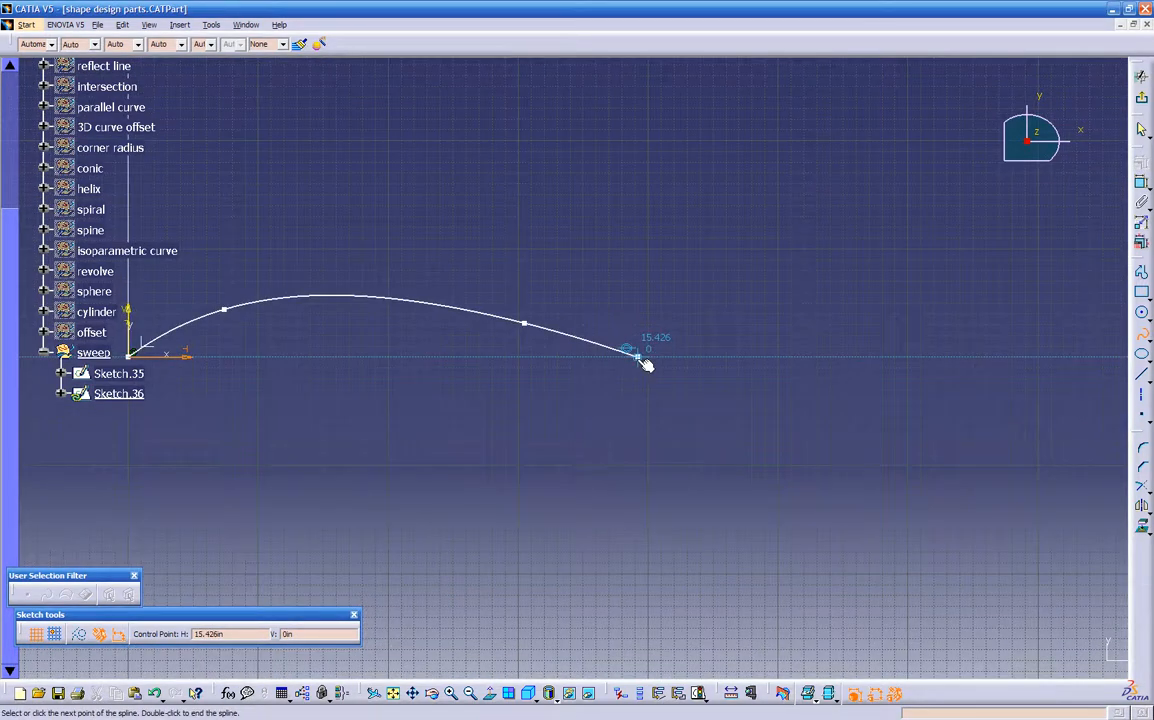
{"action": "key", "text": "Escape"}
{"action": "mouse_move", "coordinate": [569, 420]}
{"action": "middle_mouse_down"}
{"action": "mouse_move", "coordinate": [538, 507]}
{"action": "mouse_move", "coordinate": [464, 232]}
{"action": "mouse_move", "coordinate": [677, 455]}
{"action": "mouse_move", "coordinate": [608, 455]}
{"action": "middle_mouse_up"}
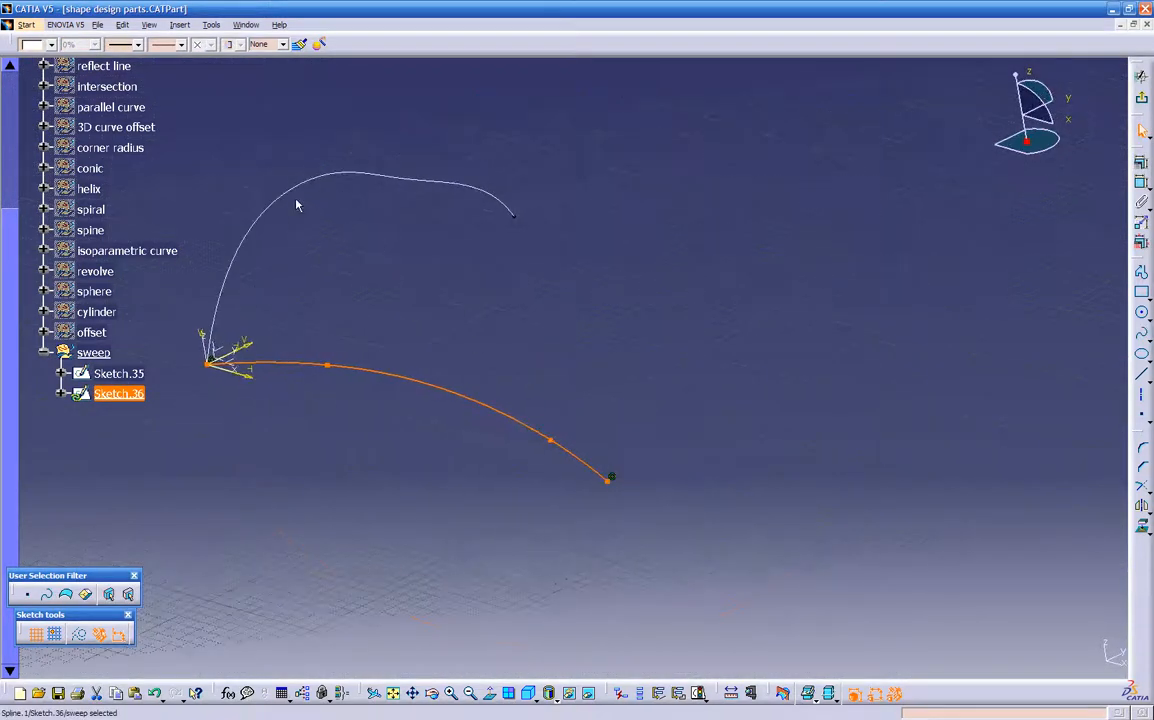
{"action": "middle_click_drag", "start_coordinate": [767, 379], "coordinate": [791, 448]}
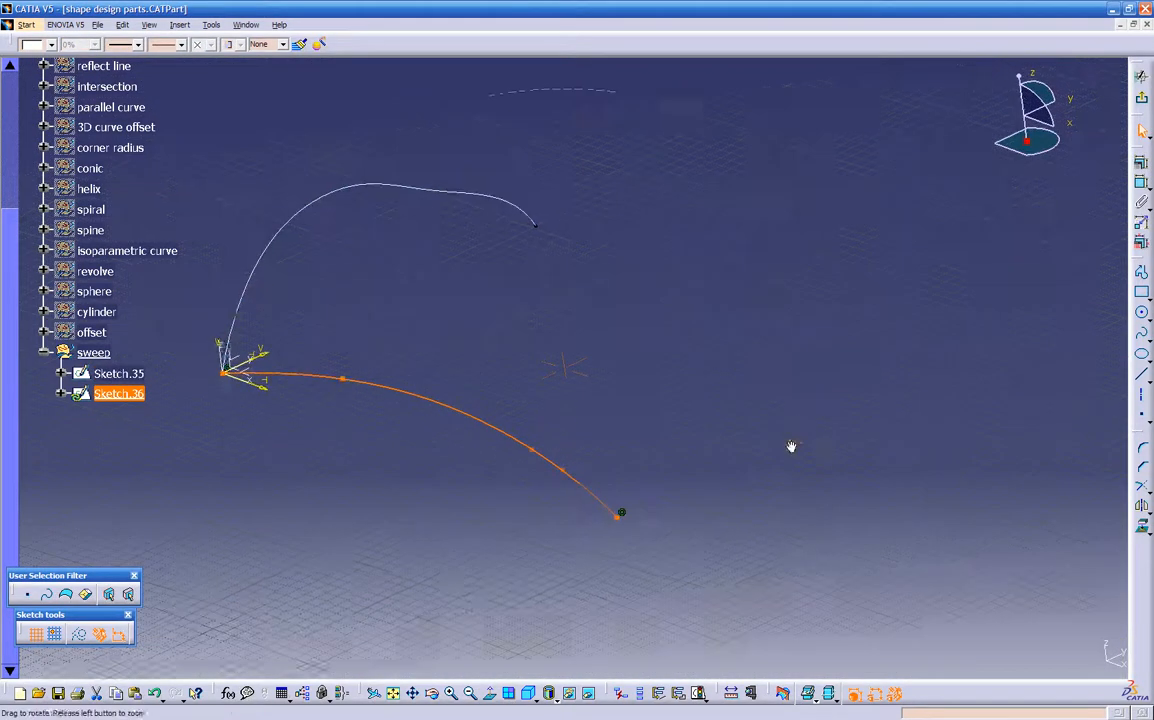
{"action": "left_click", "coordinate": [1141, 97]}
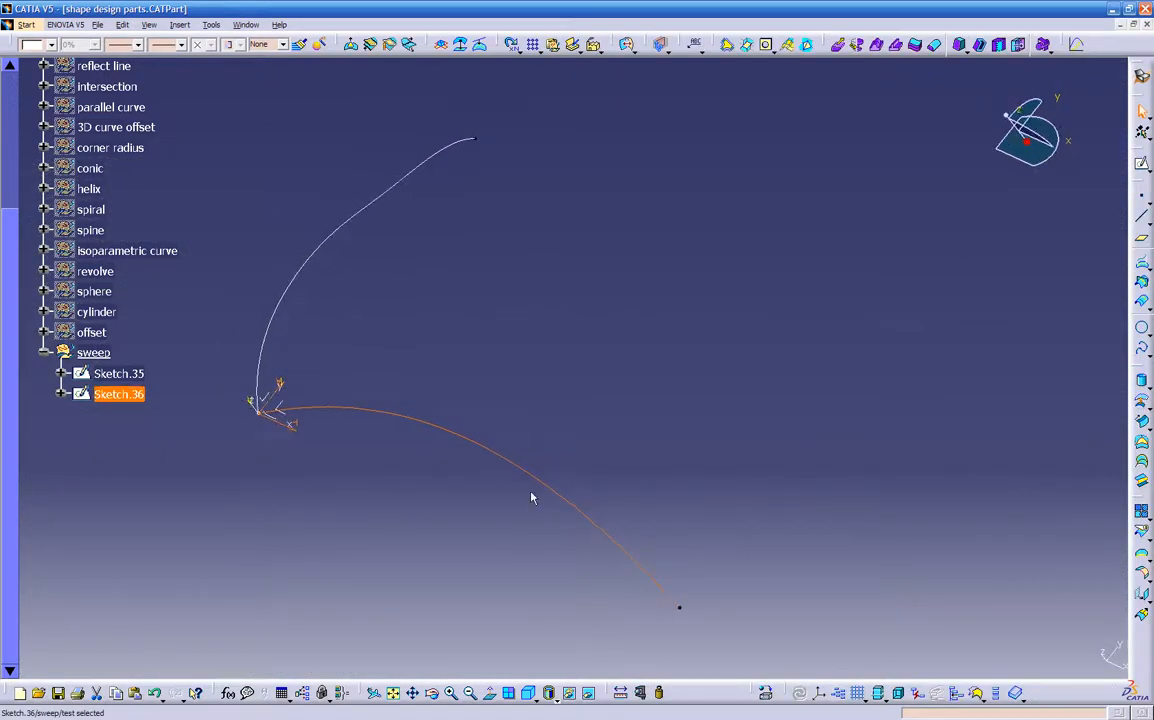
- Edit the YZ-plane sketch, break its spline just past the second-to-last control point and delete the end segment
{"action": "left_click", "coordinate": [435, 548]}
{"action": "mouse_move", "coordinate": [435, 548]}
{"action": "middle_mouse_down"}
{"action": "mouse_move", "coordinate": [337, 276]}
{"action": "mouse_move", "coordinate": [519, 343]}
{"action": "middle_mouse_up"}
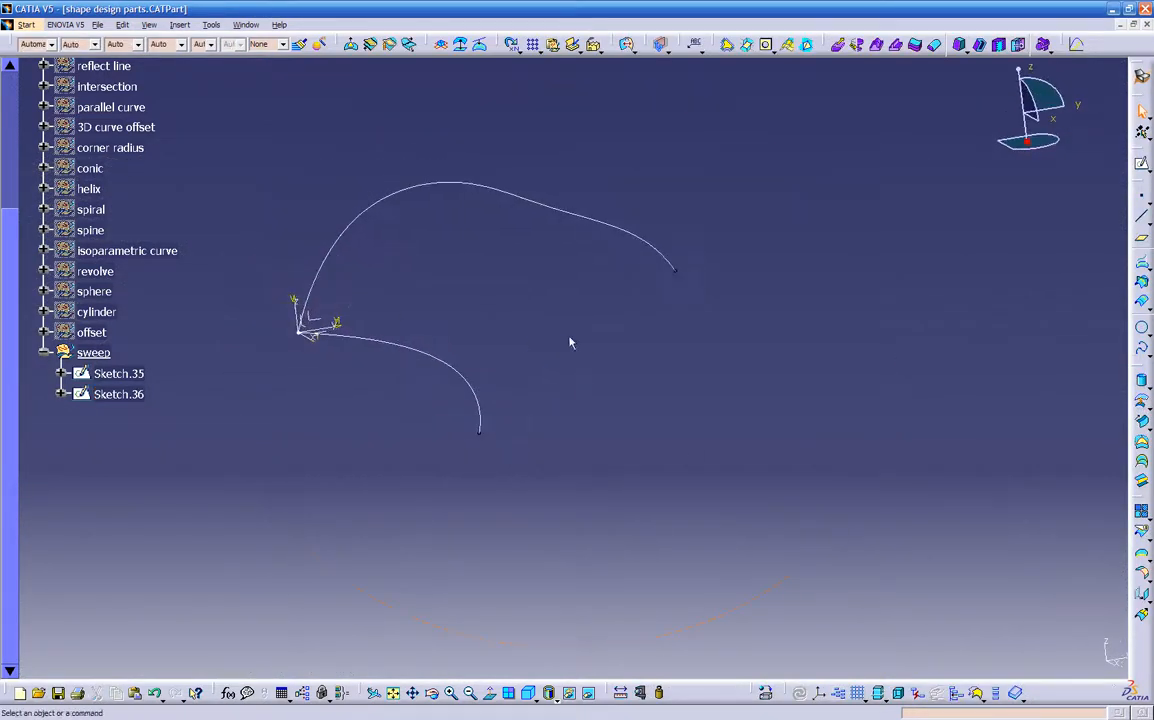
{"action": "double_click", "coordinate": [598, 229]}
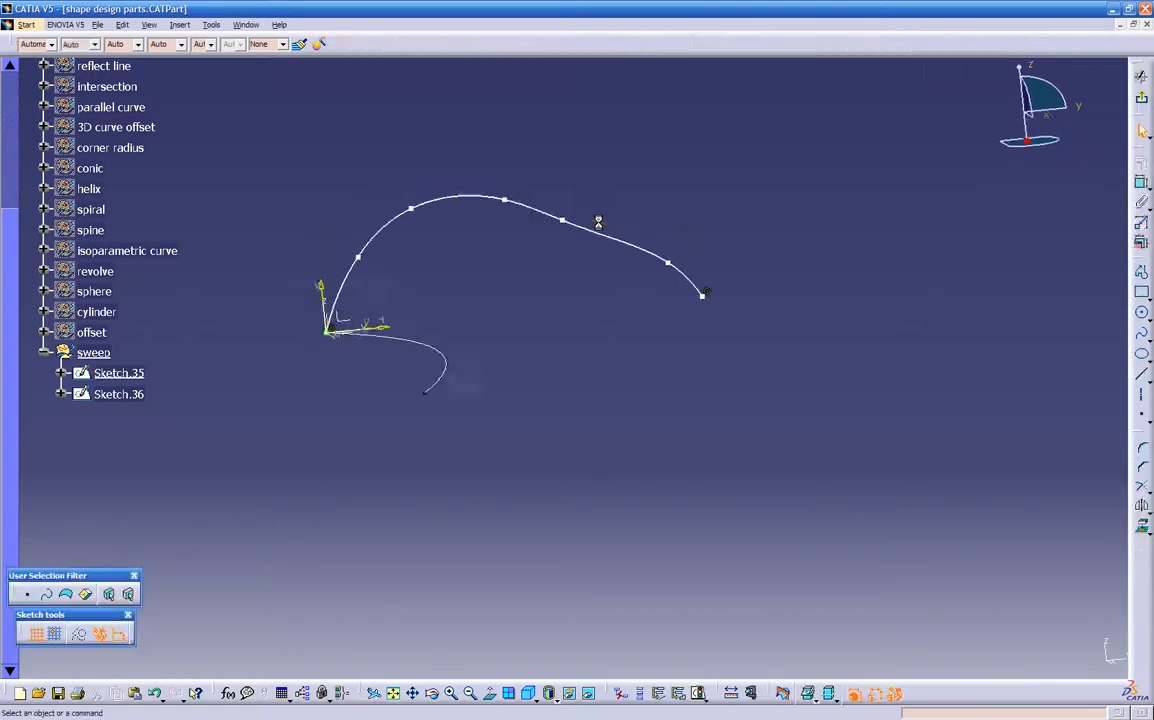
{"action": "mouse_move", "coordinate": [605, 316]}
{"action": "middle_mouse_down"}
{"action": "mouse_move", "coordinate": [617, 325]}
{"action": "mouse_move", "coordinate": [695, 265]}
{"action": "mouse_move", "coordinate": [694, 235]}
{"action": "middle_mouse_up"}
{"action": "left_click", "coordinate": [617, 325]}
{"action": "middle_click_drag", "start_coordinate": [684, 302], "coordinate": [510, 472]}
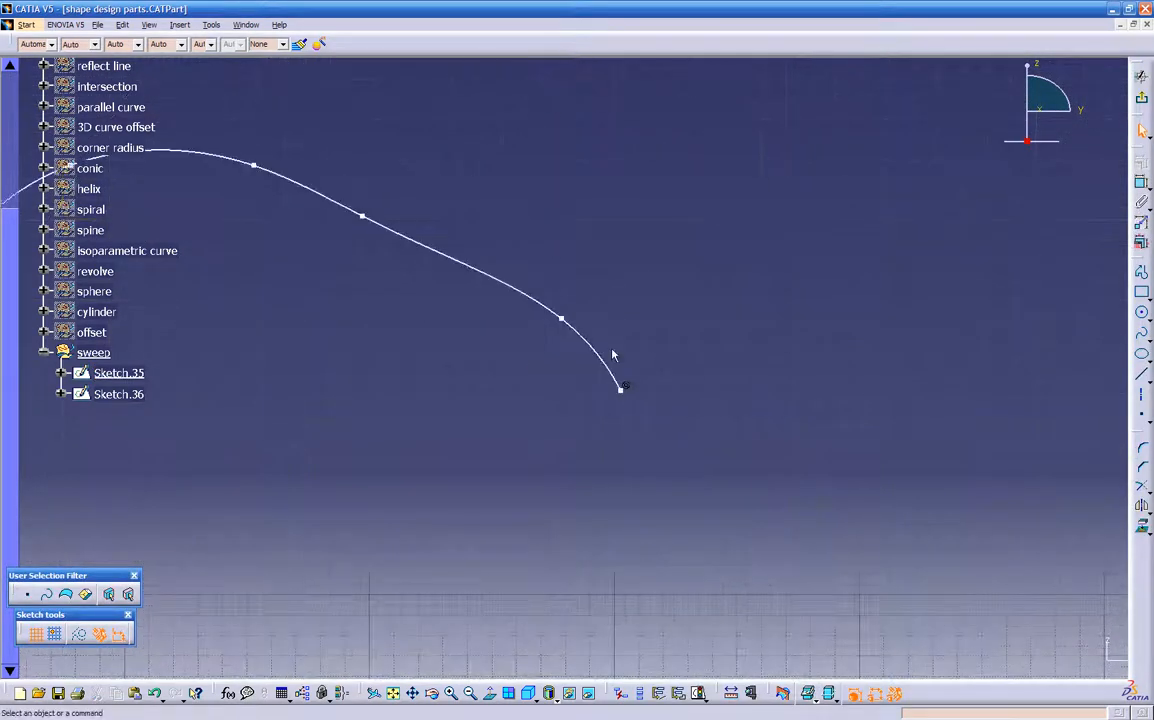
{"action": "left_click", "coordinate": [1143, 492]}
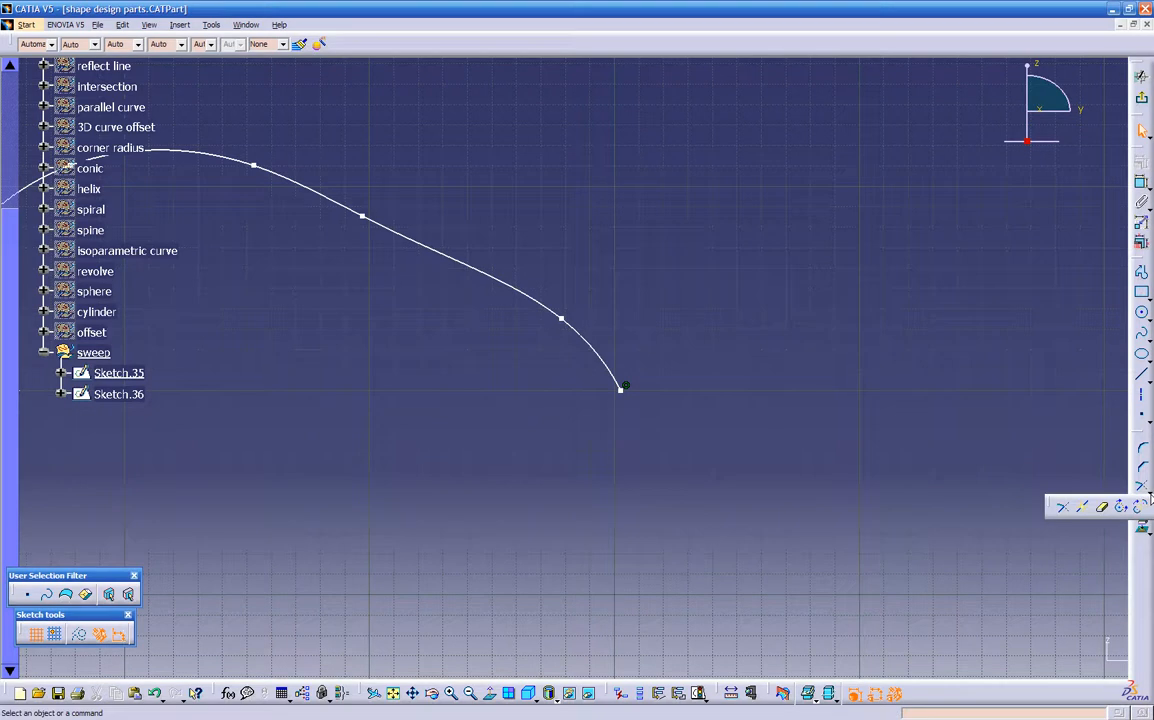
{"action": "left_click", "coordinate": [1086, 509]}
{"action": "left_click", "coordinate": [585, 338]}
{"action": "left_click", "coordinate": [583, 335]}
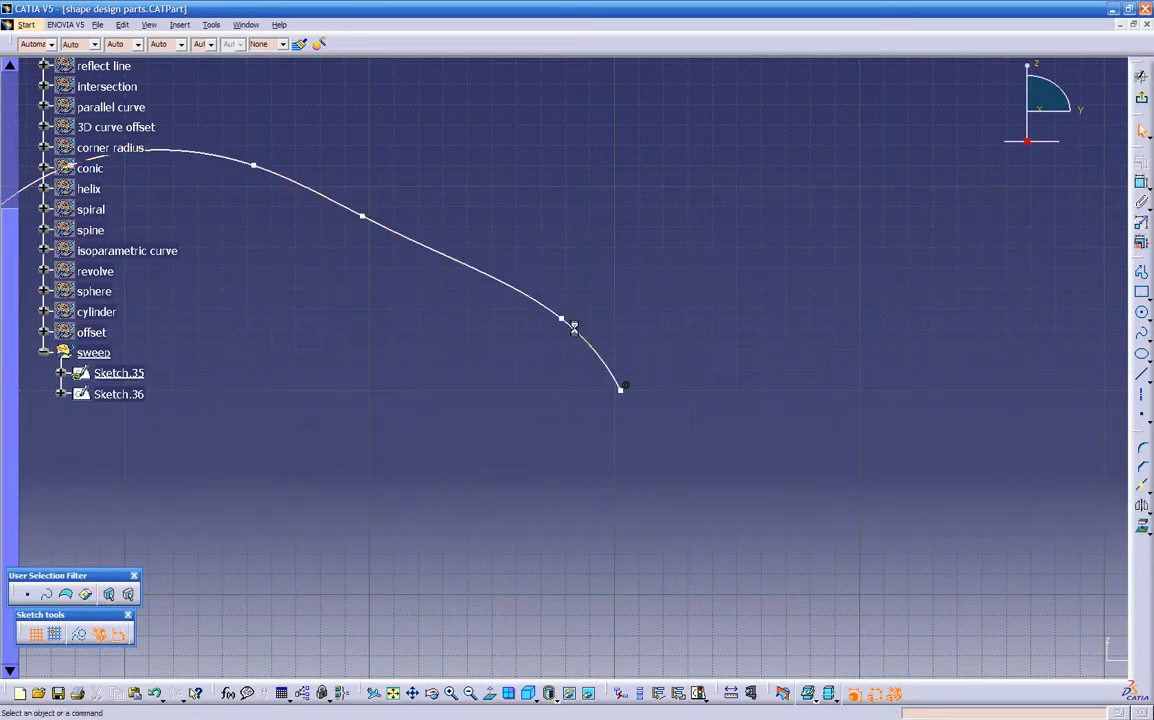
{"action": "left_click", "coordinate": [612, 372]}
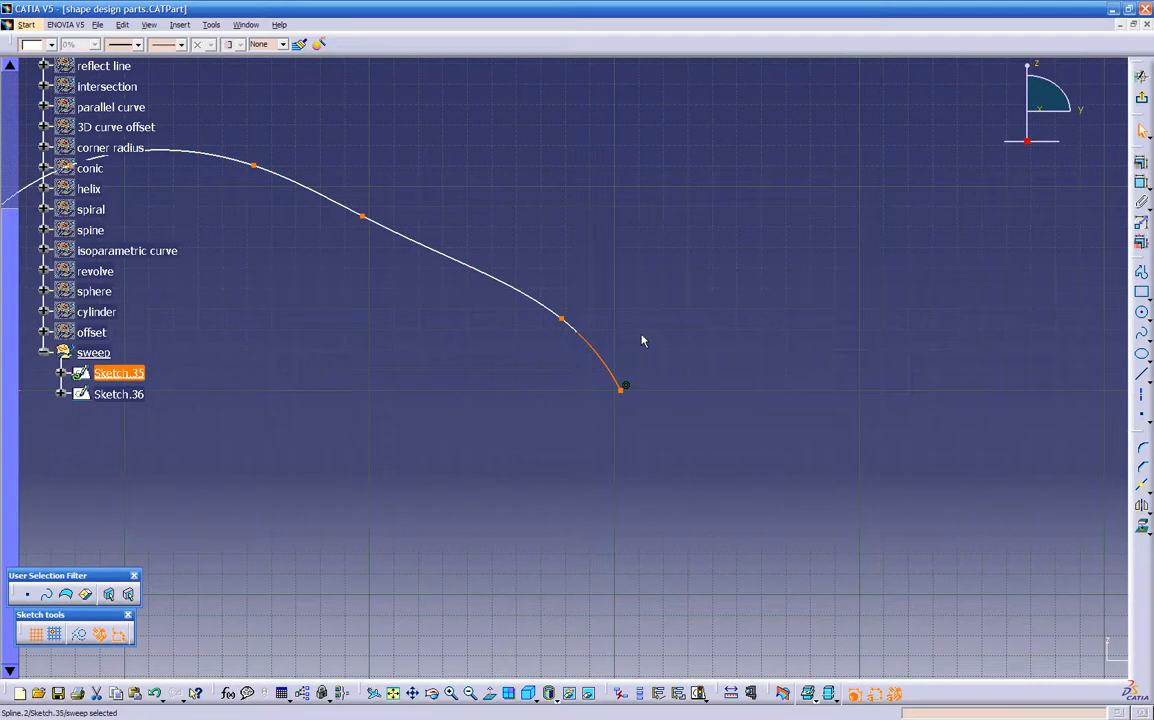
{"action": "key", "text": "Delete"}
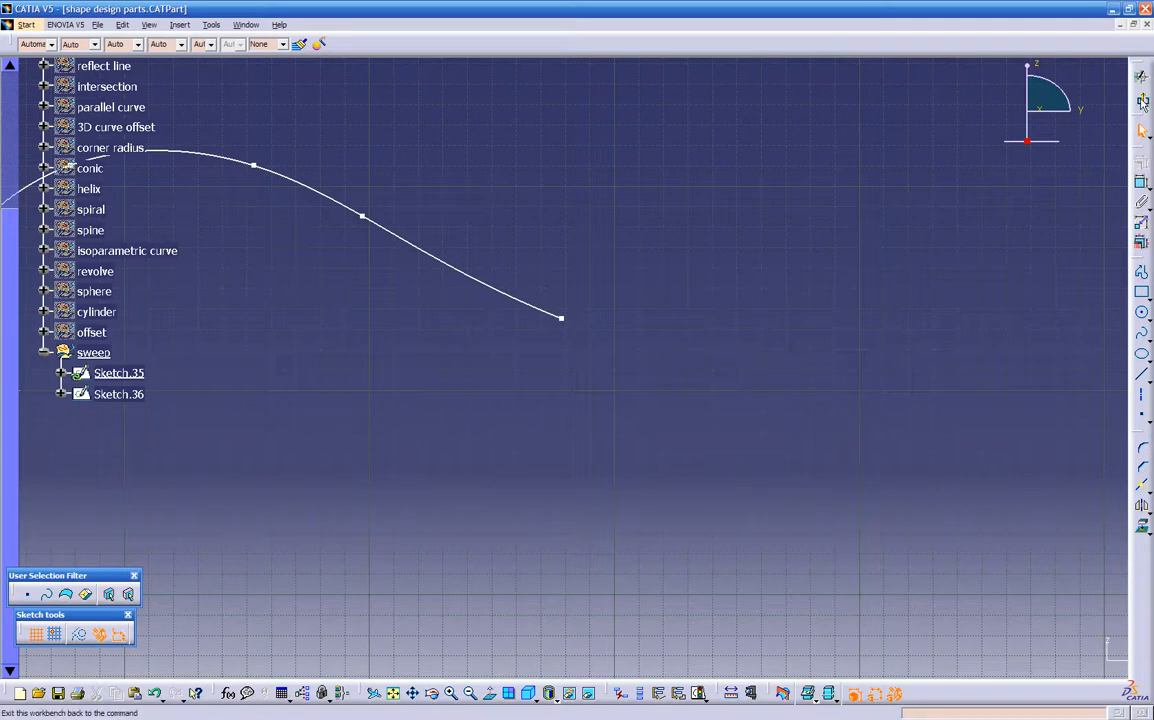
- Move the spline's second-to-last control point slightly upward to round the curve's end, and exit the sketch
{"action": "left_click_drag", "start_coordinate": [362, 216], "coordinate": [376, 189]}
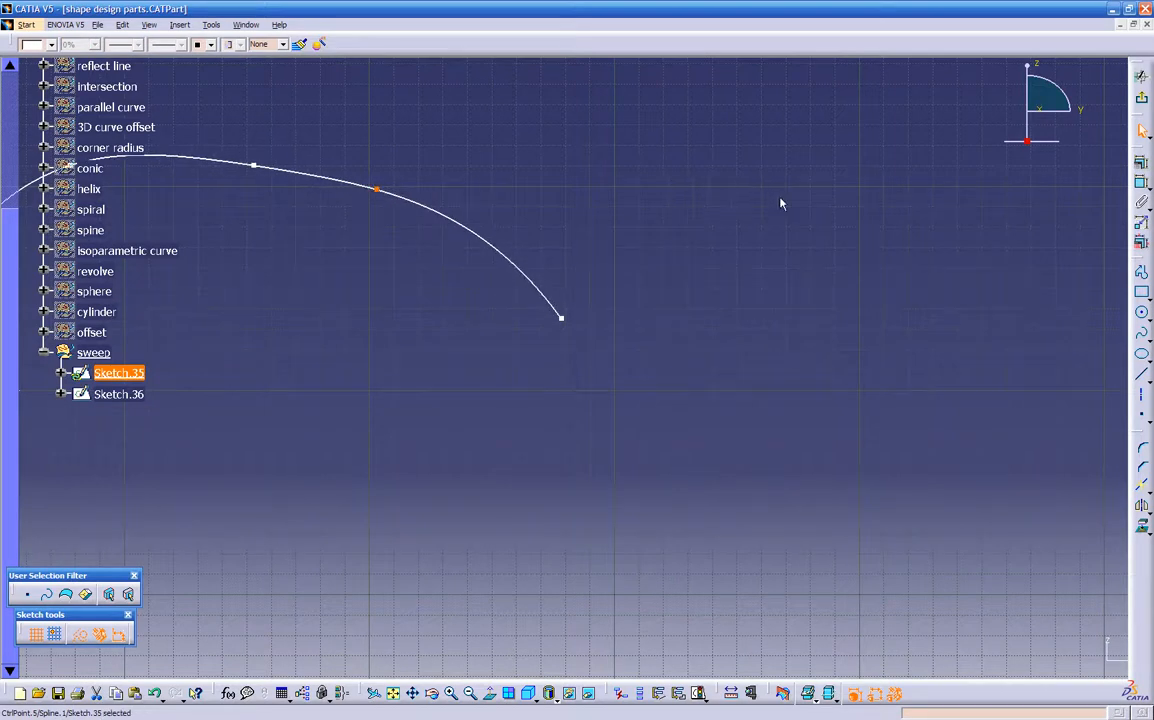
{"action": "left_click", "coordinate": [1142, 130]}
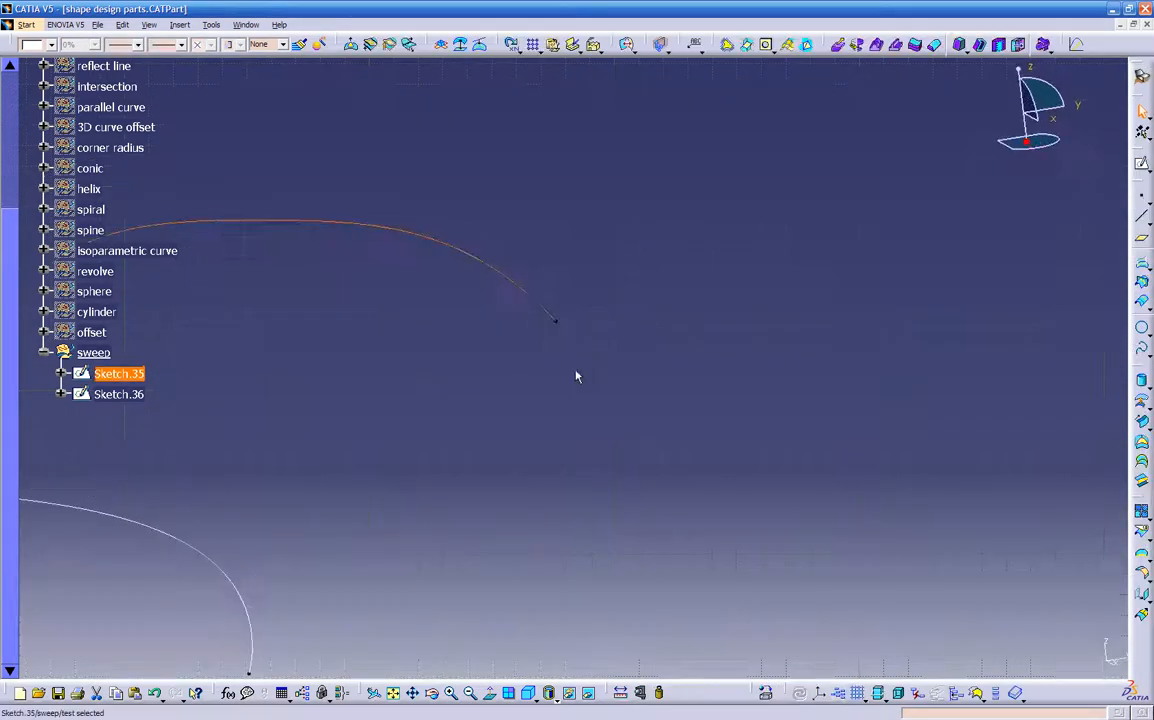
{"action": "middle_click_drag", "start_coordinate": [491, 439], "coordinate": [340, 389]}
{"action": "middle_click_drag", "start_coordinate": [604, 341], "coordinate": [606, 370]}
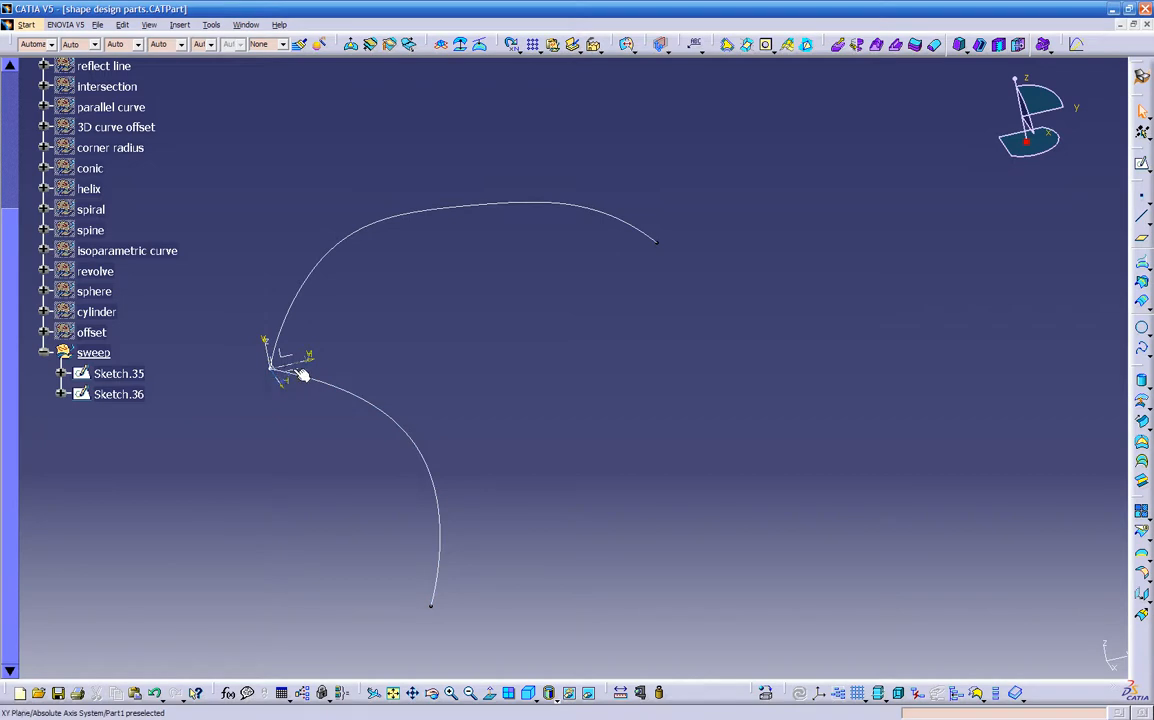
{"action": "middle_click_drag", "start_coordinate": [288, 374], "coordinate": [435, 531]}
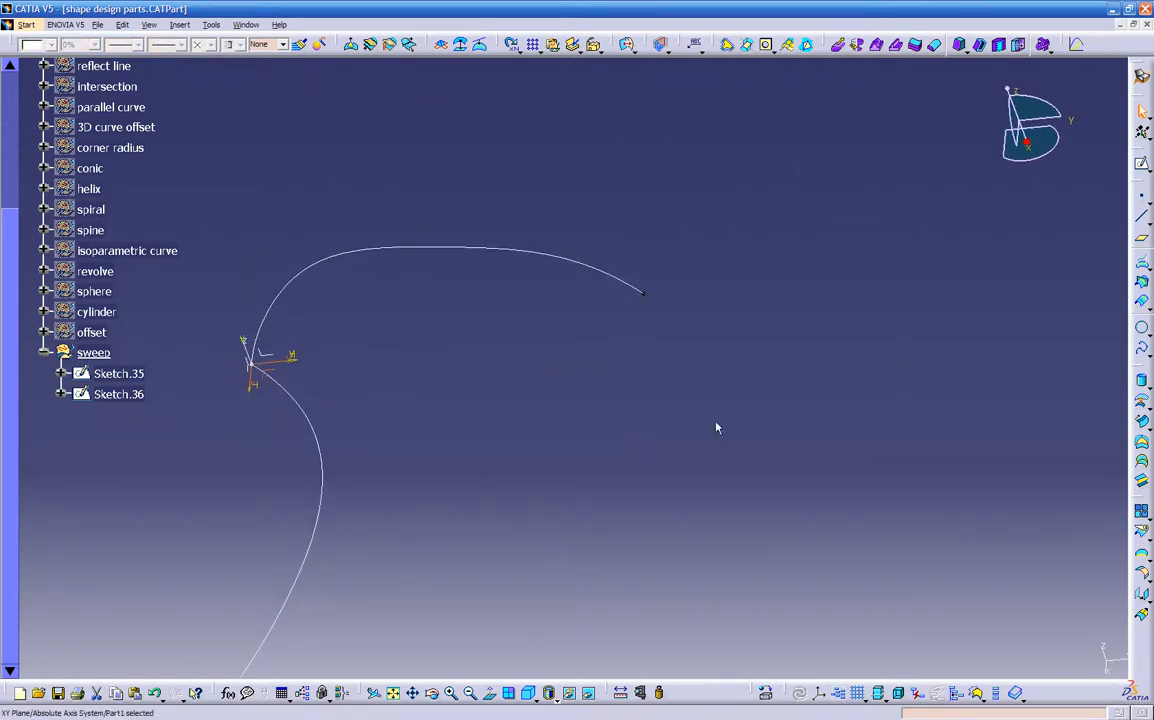
{"action": "left_click", "coordinate": [1141, 238]}
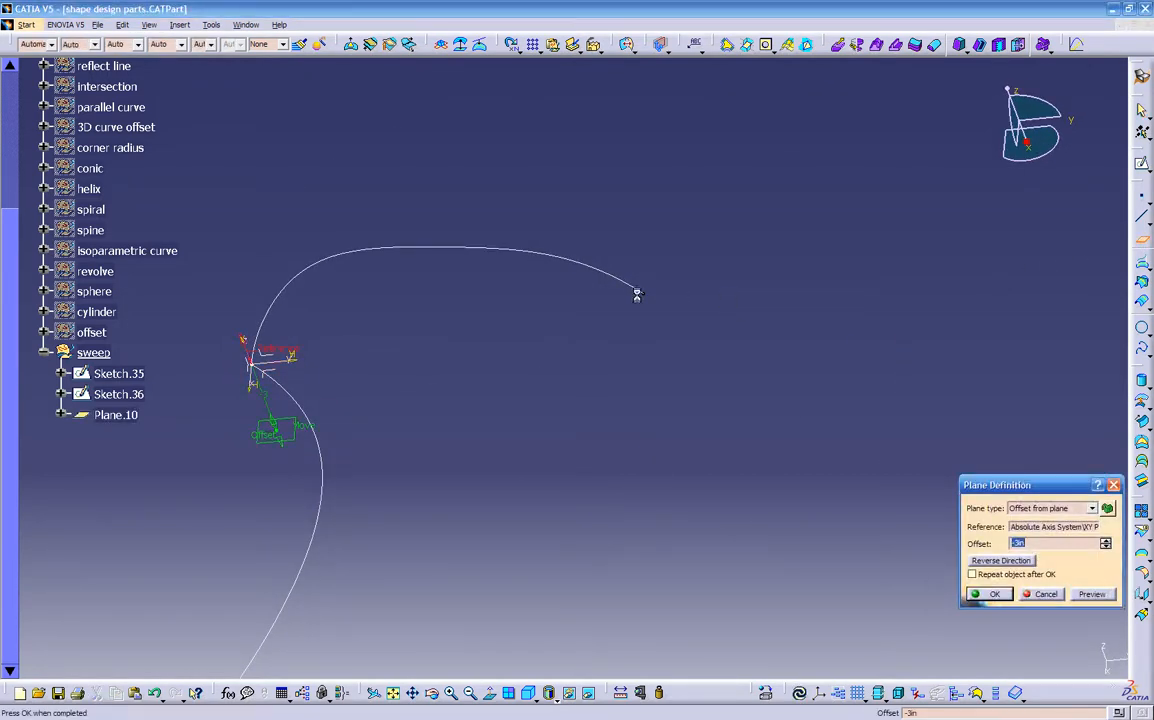
{"action": "left_click", "coordinate": [647, 297]}
{"action": "mouse_move", "coordinate": [538, 477]}
{"action": "middle_mouse_down"}
{"action": "mouse_move", "coordinate": [505, 289]}
{"action": "mouse_move", "coordinate": [527, 193]}
{"action": "mouse_move", "coordinate": [533, 216]}
{"action": "middle_mouse_up"}
{"action": "middle_click_drag", "start_coordinate": [487, 337], "coordinate": [493, 340]}
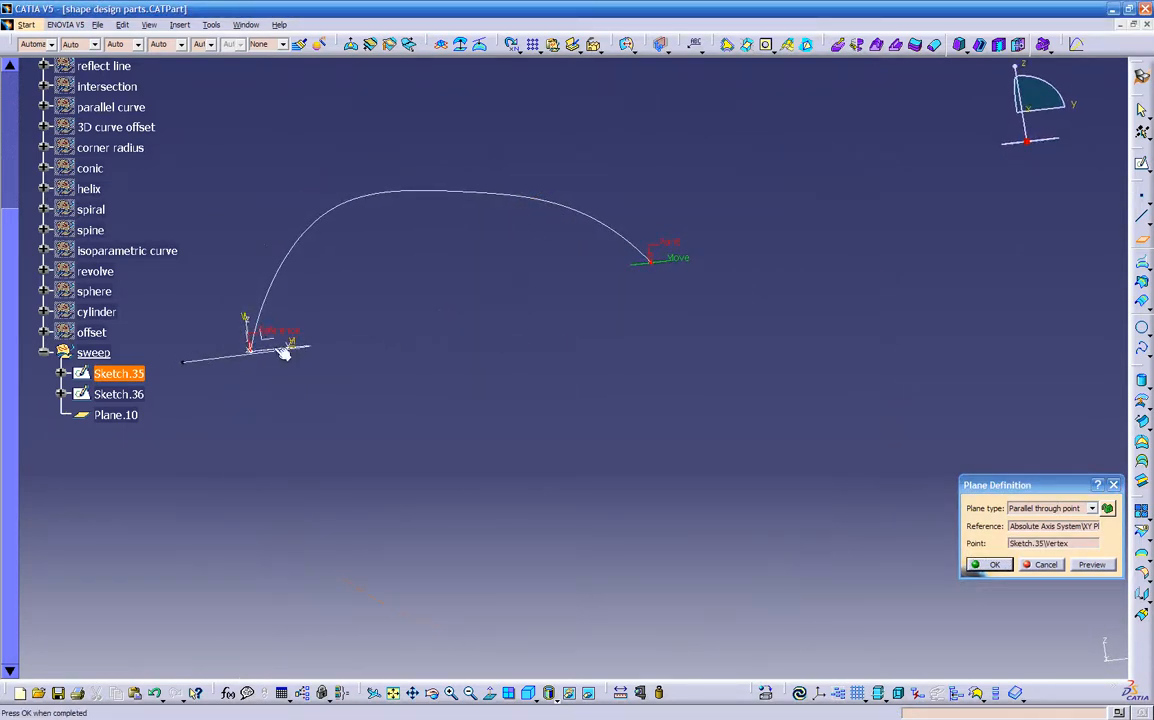
{"action": "middle_click_drag", "start_coordinate": [639, 293], "coordinate": [697, 495]}
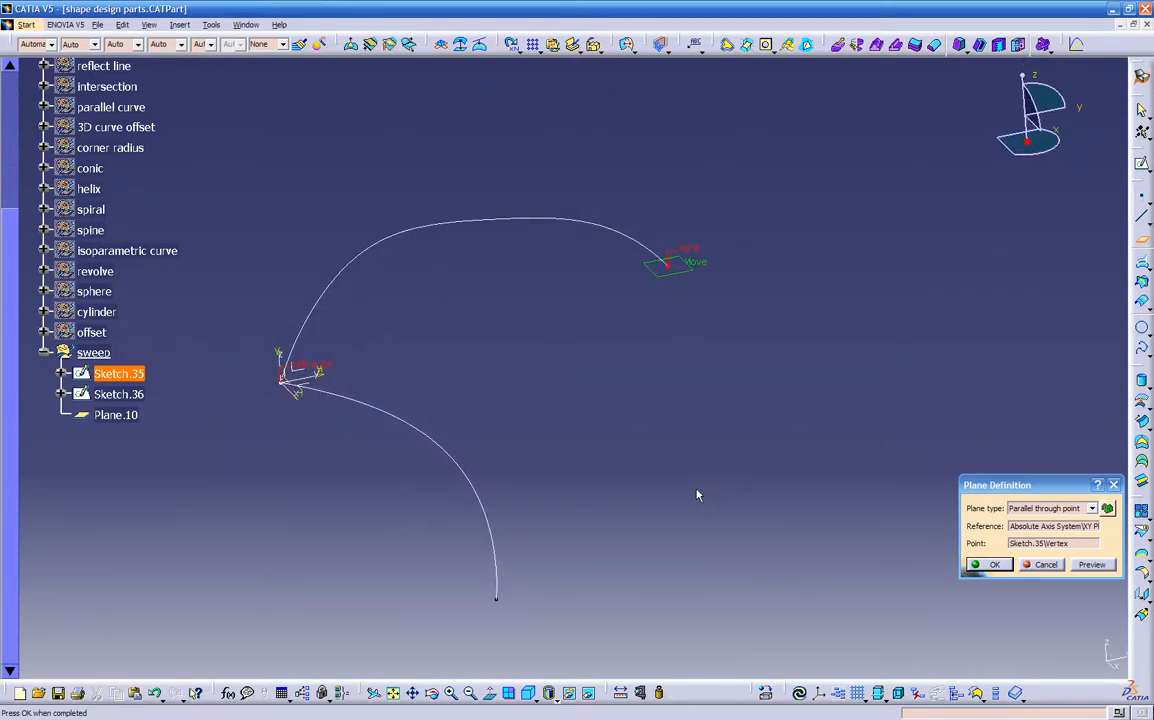
{"action": "left_click", "coordinate": [1045, 563]}
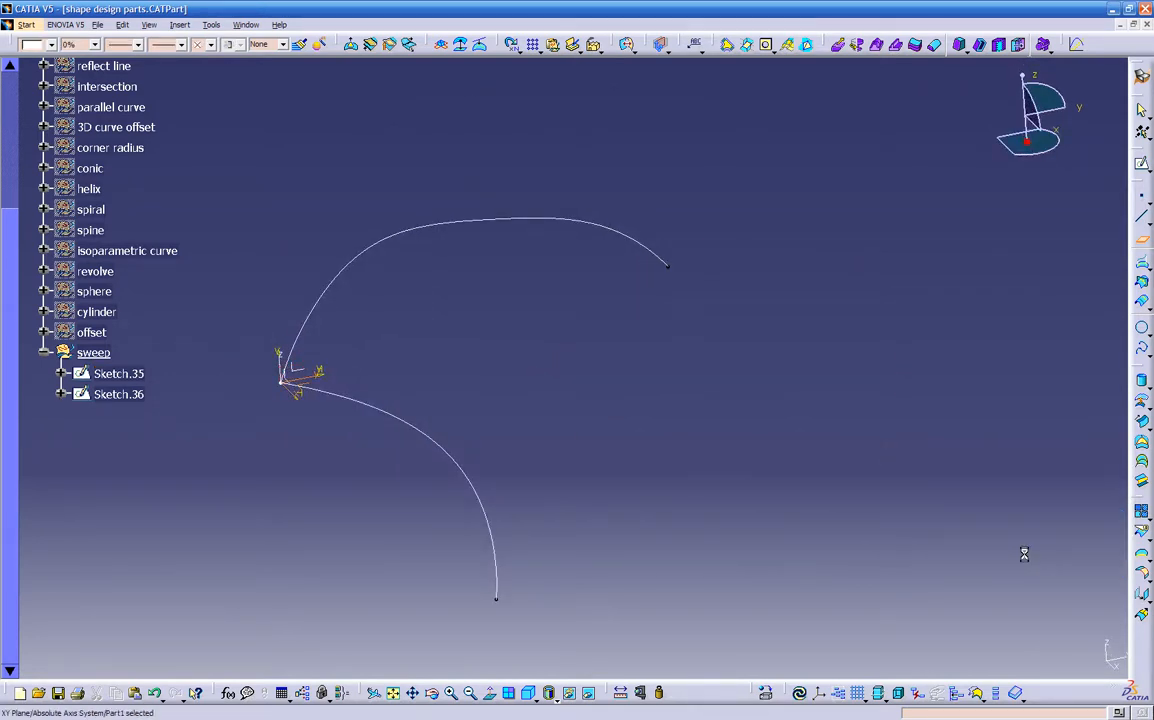
- Create a plane parallel to the absolute axis system's XY plane through the far end point of the YZ-plane guide curve
{"action": "left_click", "coordinate": [1142, 244]}
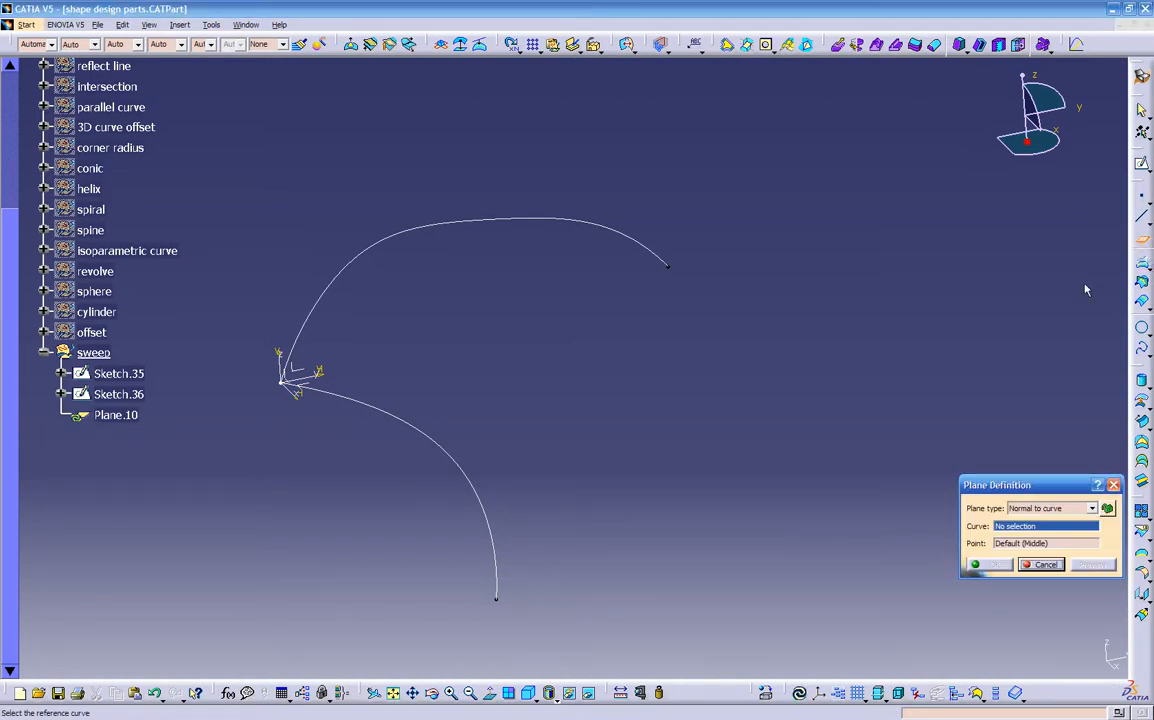
{"action": "left_click", "coordinate": [1030, 510]}
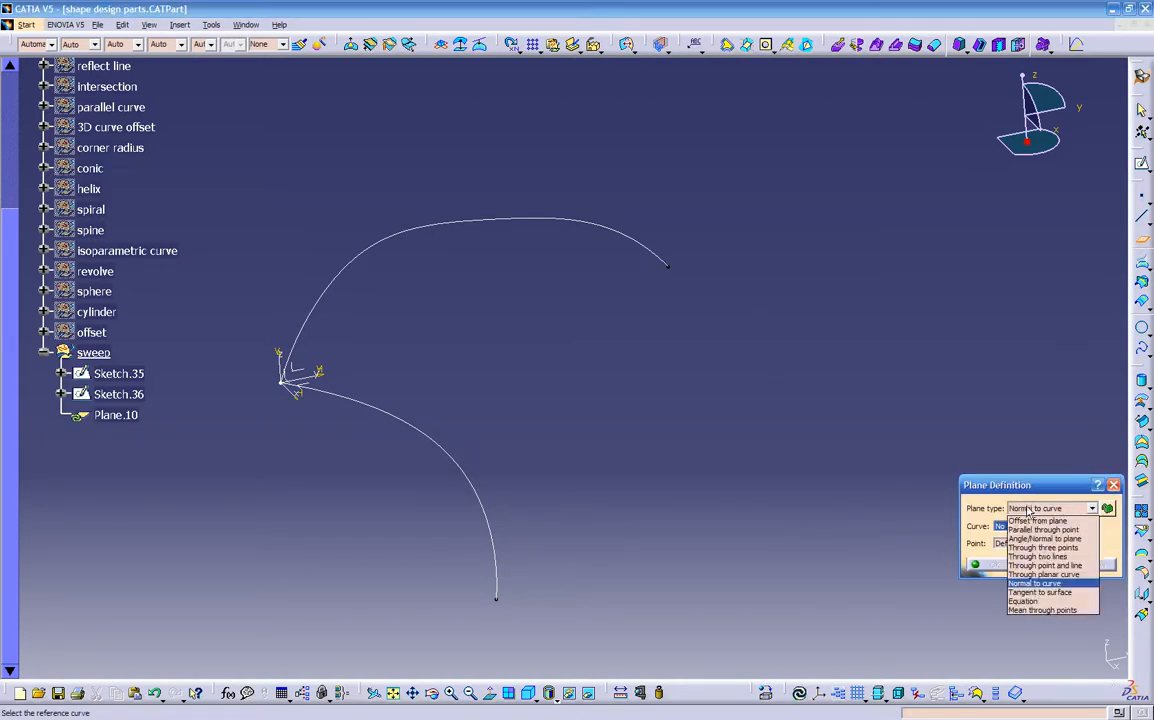
{"action": "left_click", "coordinate": [1022, 532]}
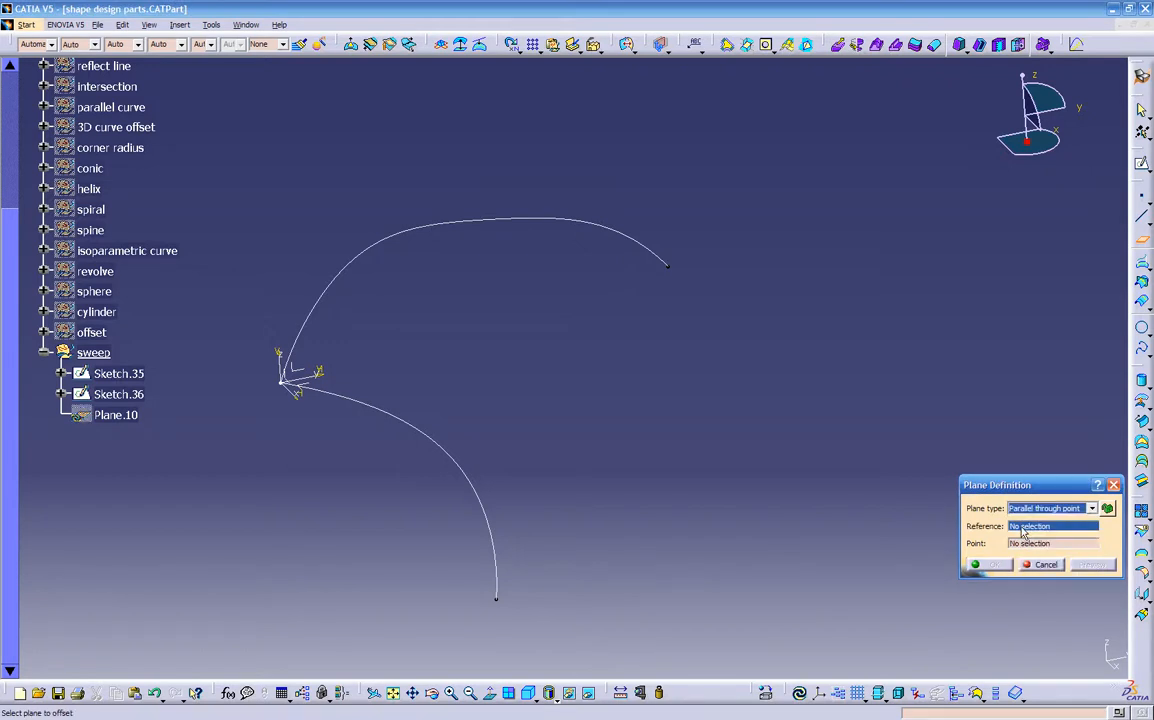
{"action": "left_click", "coordinate": [303, 384]}
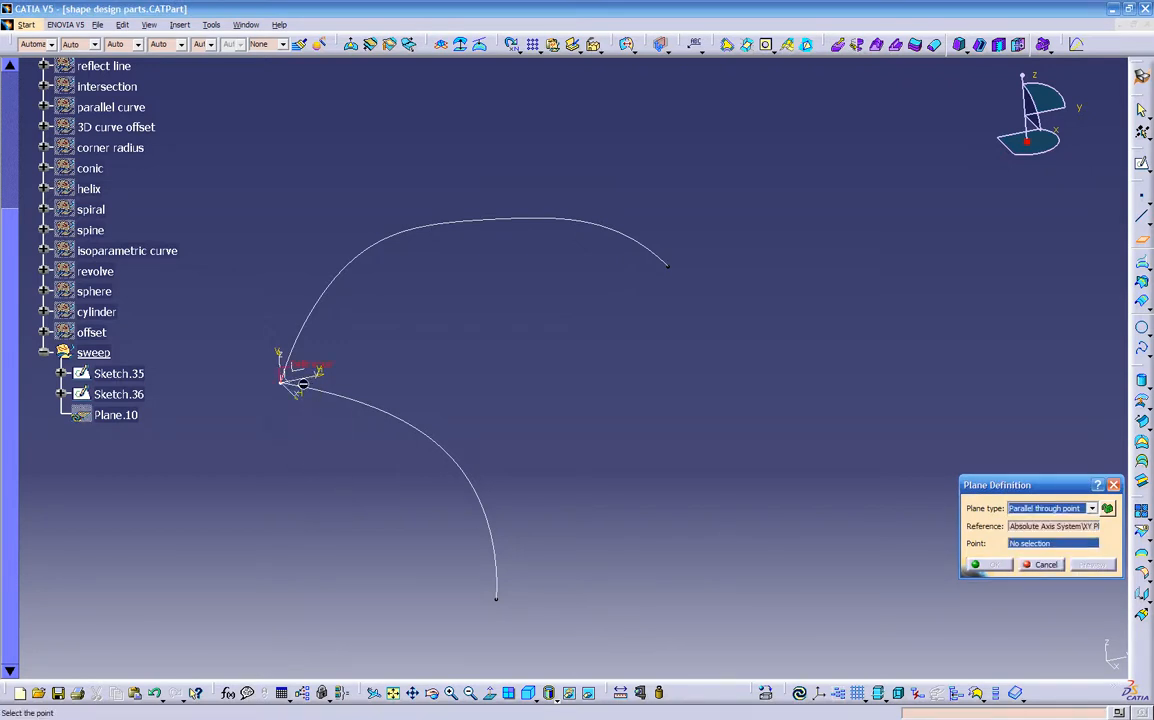
{"action": "left_click", "coordinate": [667, 265]}
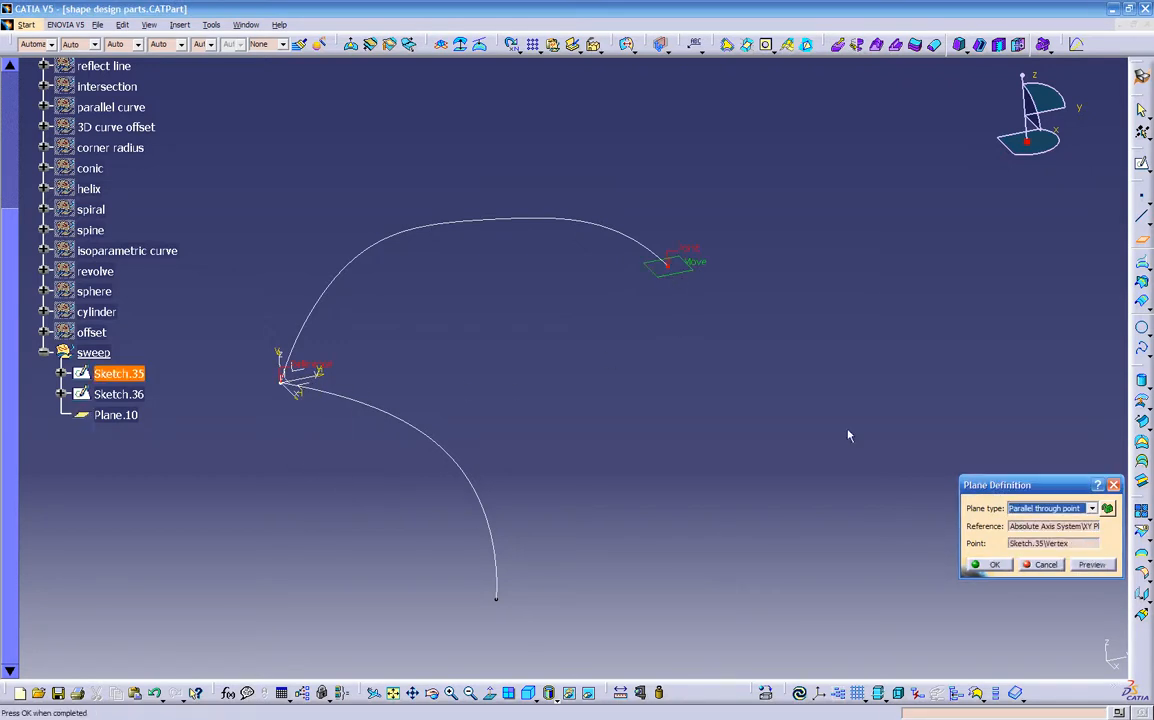
{"action": "left_click", "coordinate": [990, 565]}
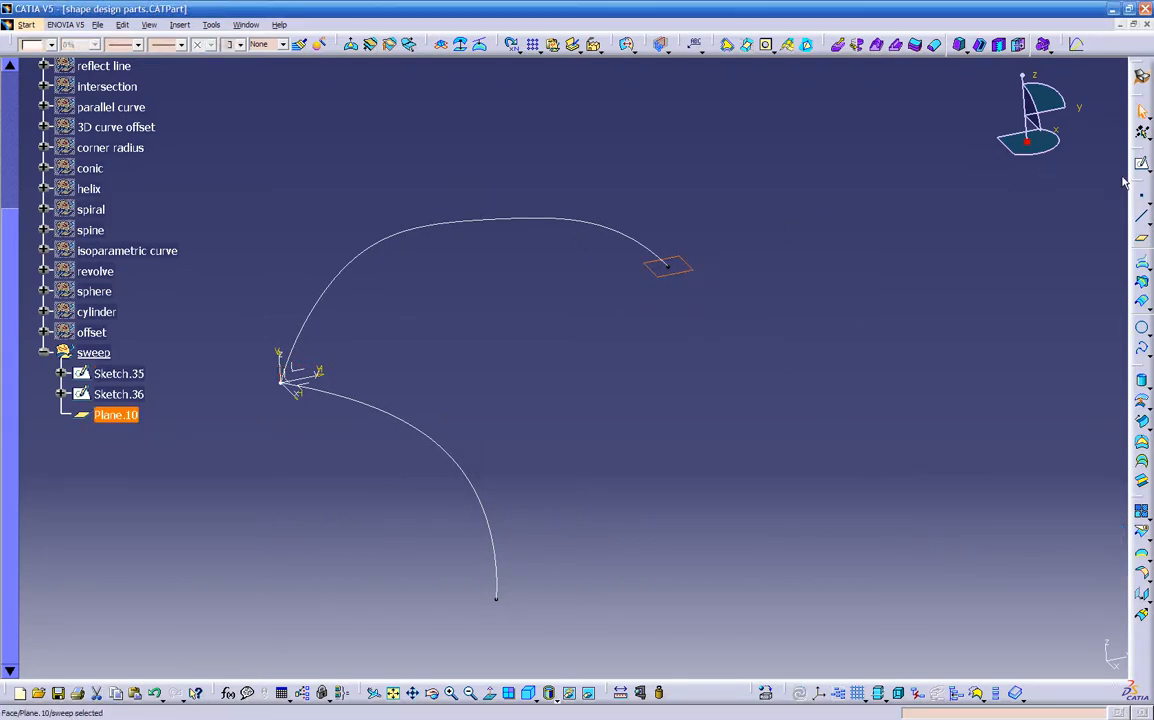
- Start a sketch on the new parallel plane and project the YZ-plane curve's end point onto it
{"action": "left_click", "coordinate": [1141, 164]}
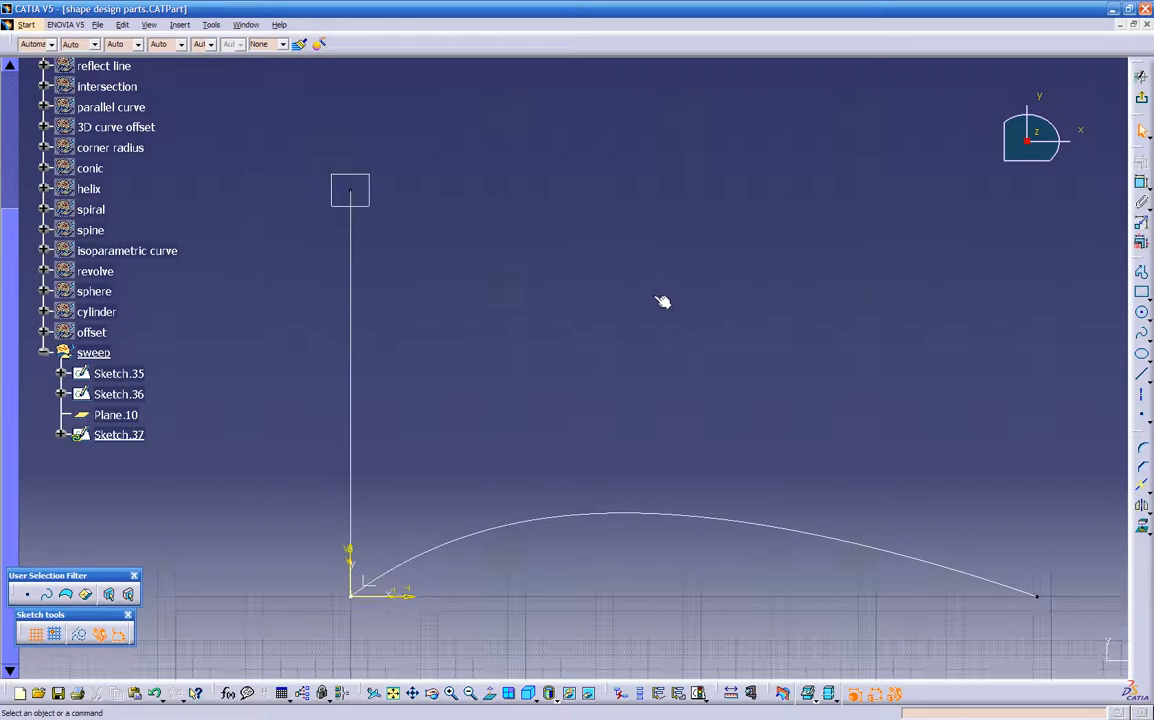
{"action": "left_click", "coordinate": [1141, 336]}
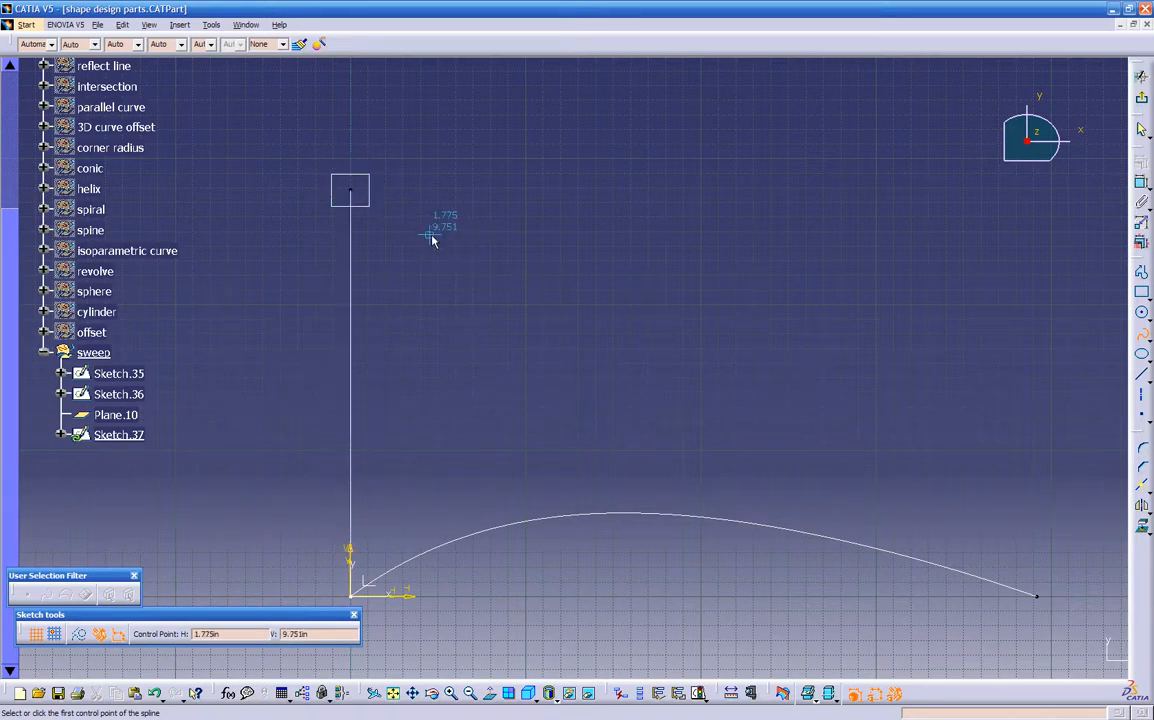
{"action": "key", "text": "Escape"}
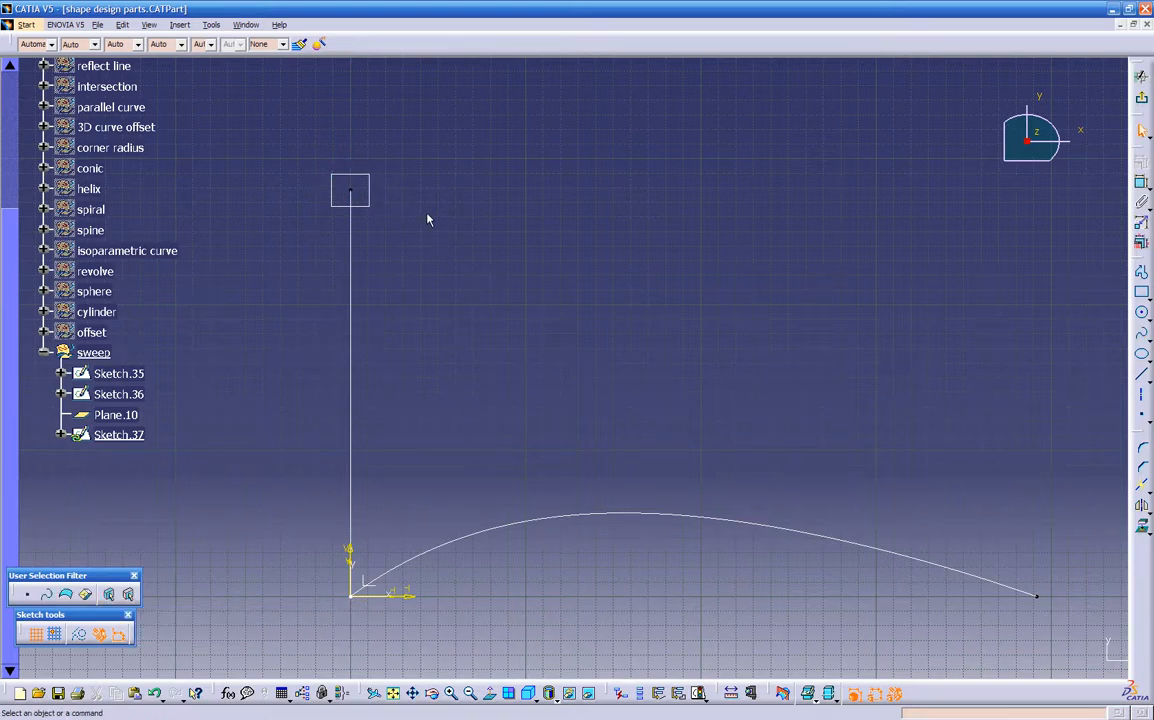
{"action": "left_click", "coordinate": [349, 193]}
{"action": "middle_click_drag", "start_coordinate": [410, 270], "coordinate": [309, 257]}
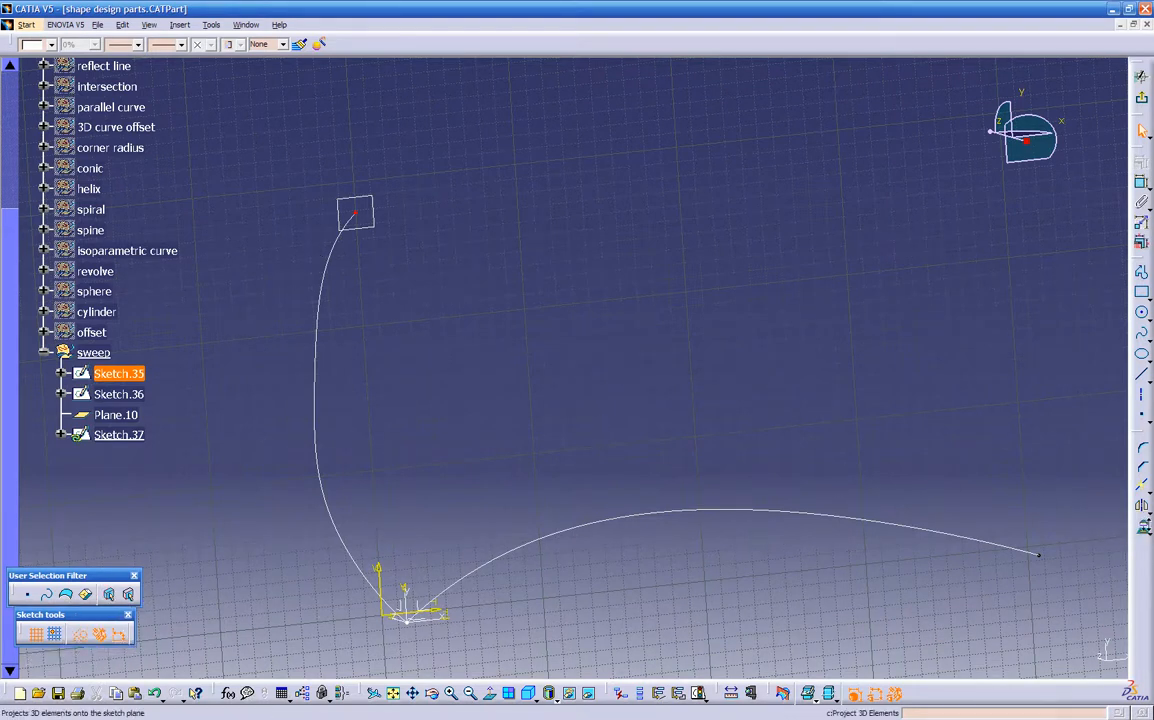
{"action": "left_click", "coordinate": [1143, 530]}
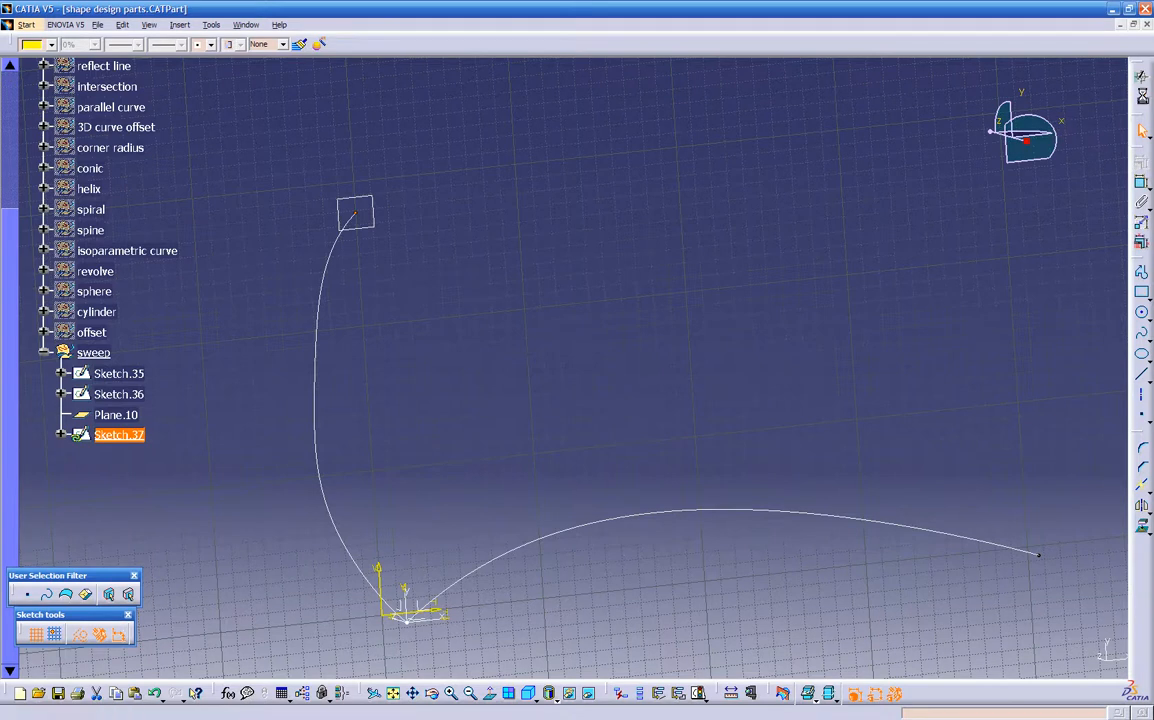
{"action": "left_click", "coordinate": [1141, 98]}
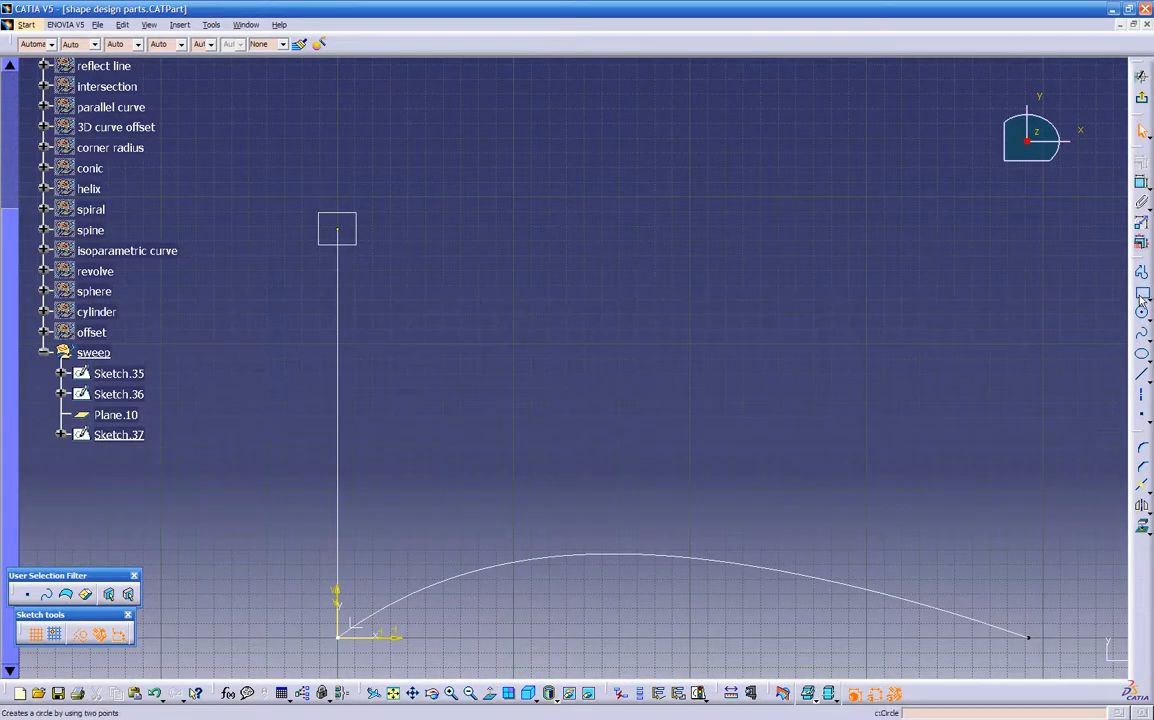
{"action": "left_click", "coordinate": [1141, 332]}
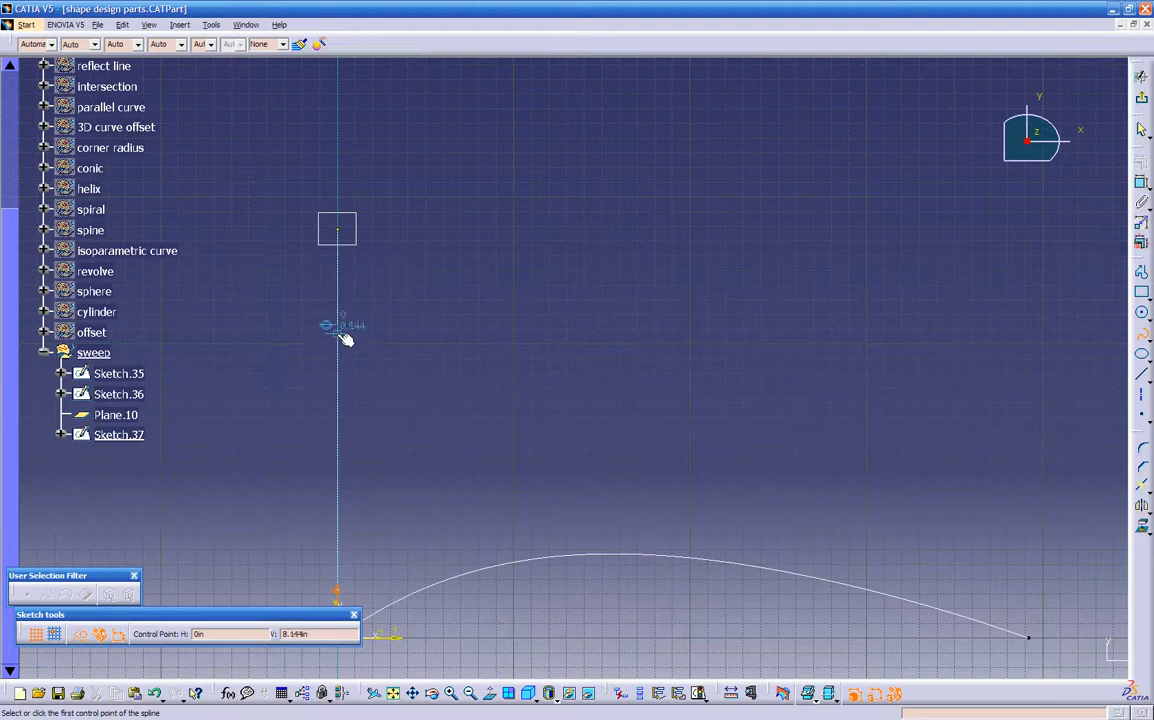
{"action": "middle_click_drag", "start_coordinate": [367, 410], "coordinate": [433, 327]}
{"action": "middle_click_drag", "start_coordinate": [395, 273], "coordinate": [378, 326]}
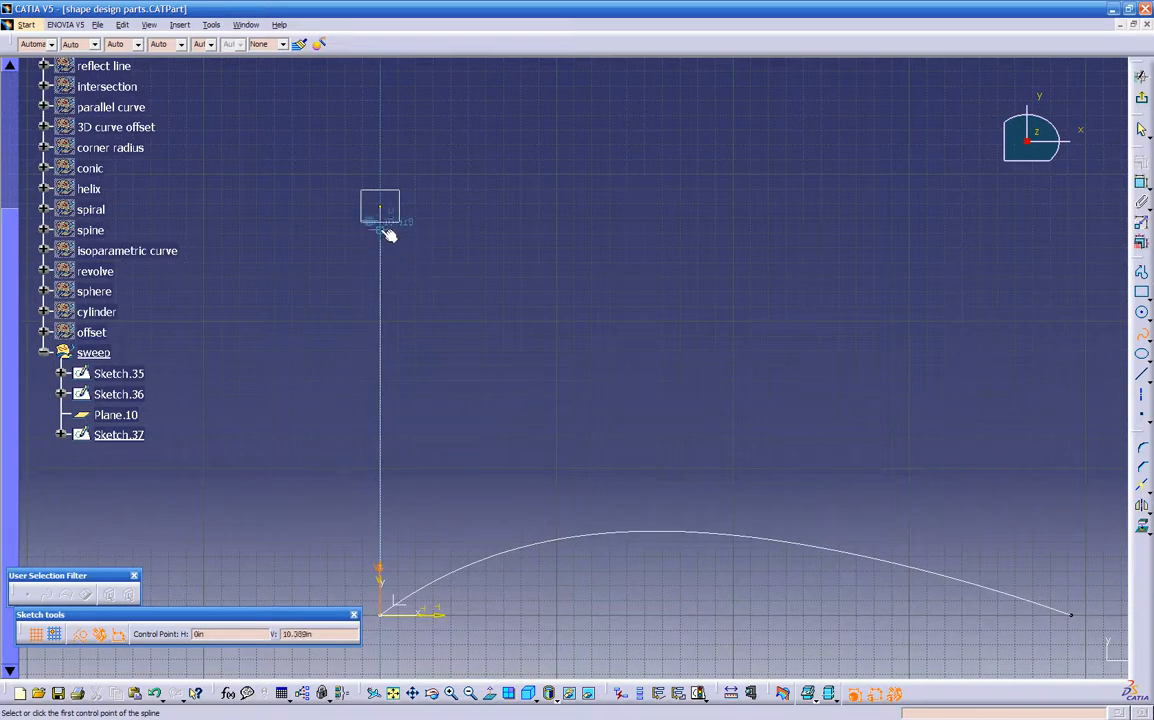
{"action": "mouse_move", "coordinate": [399, 240]}
{"action": "middle_mouse_down"}
{"action": "mouse_move", "coordinate": [304, 265]}
{"action": "mouse_move", "coordinate": [316, 218]}
{"action": "mouse_move", "coordinate": [430, 235]}
{"action": "middle_mouse_up"}
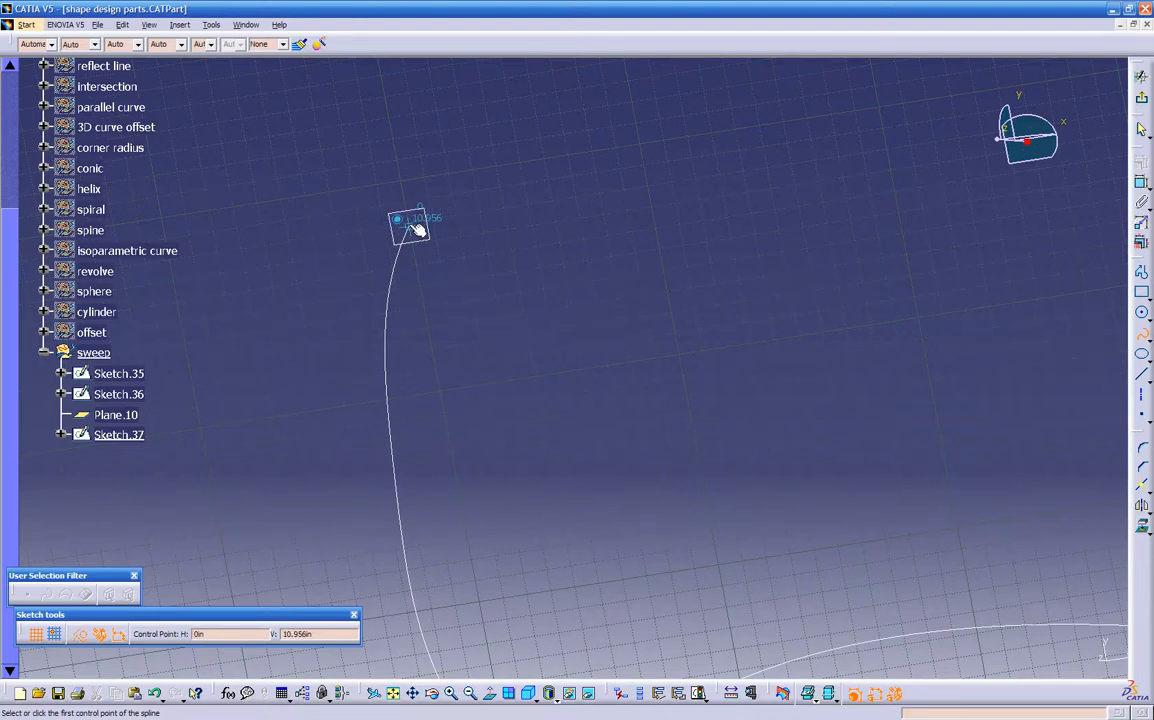
{"action": "left_click", "coordinate": [413, 228]}
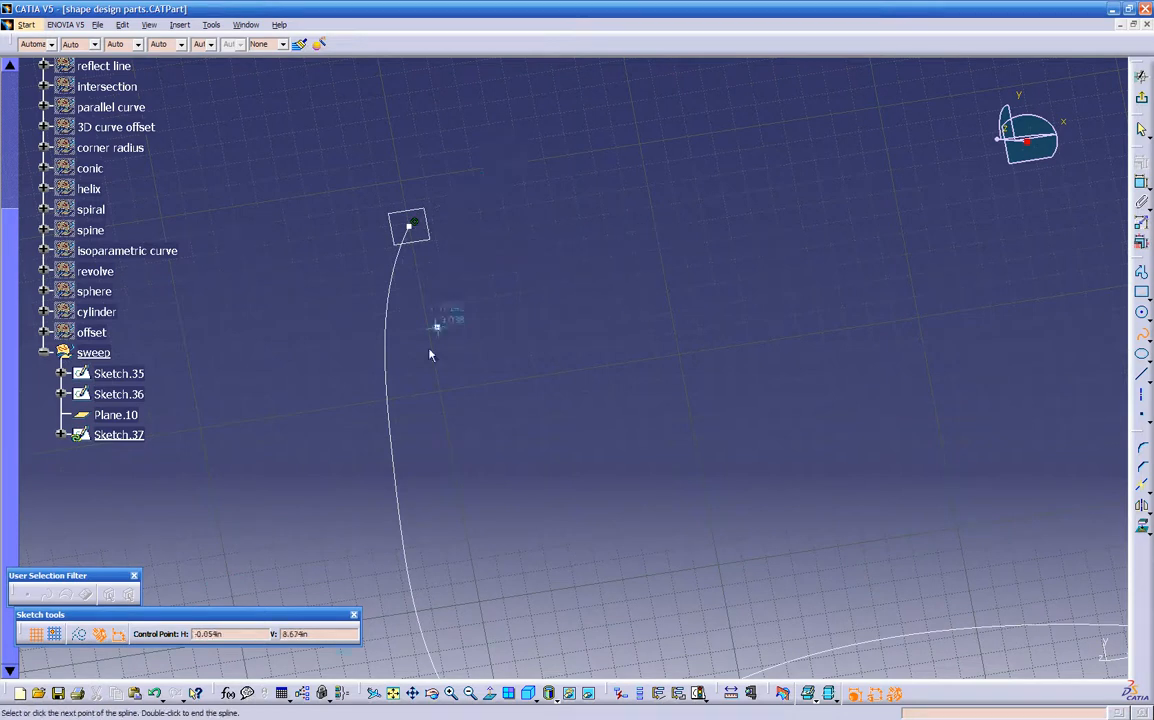
{"action": "left_click", "coordinate": [489, 693]}
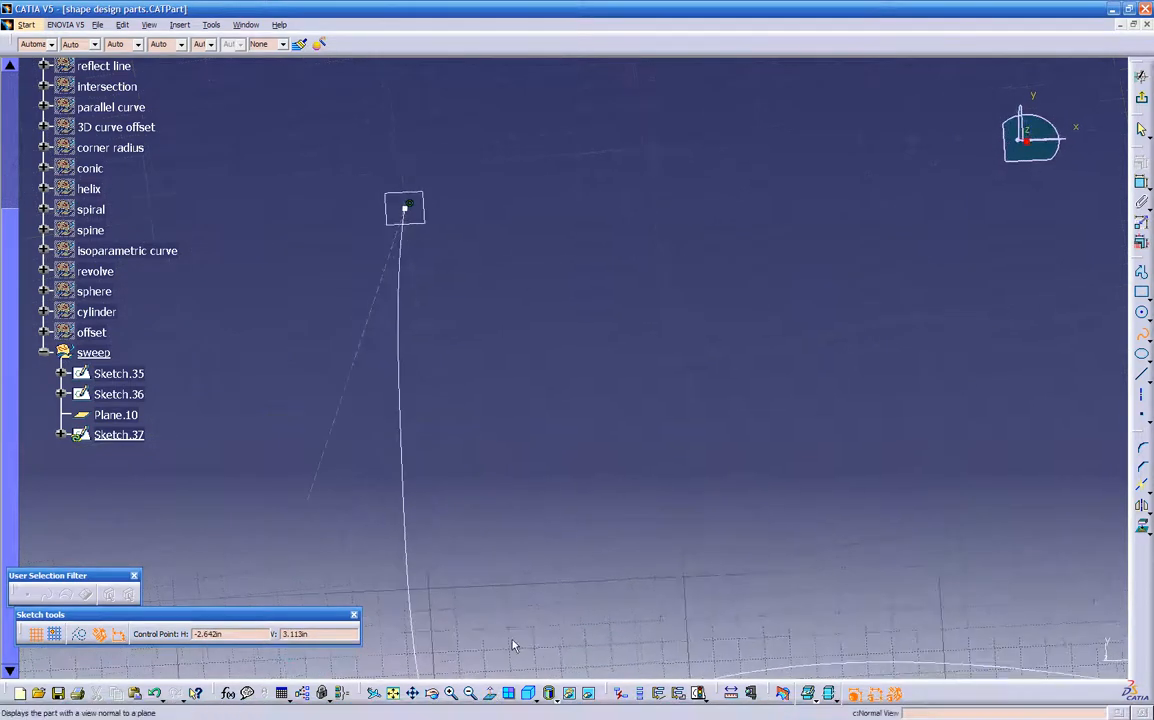
{"action": "left_click", "coordinate": [509, 152]}
{"action": "middle_click_drag", "start_coordinate": [617, 136], "coordinate": [613, 154]}
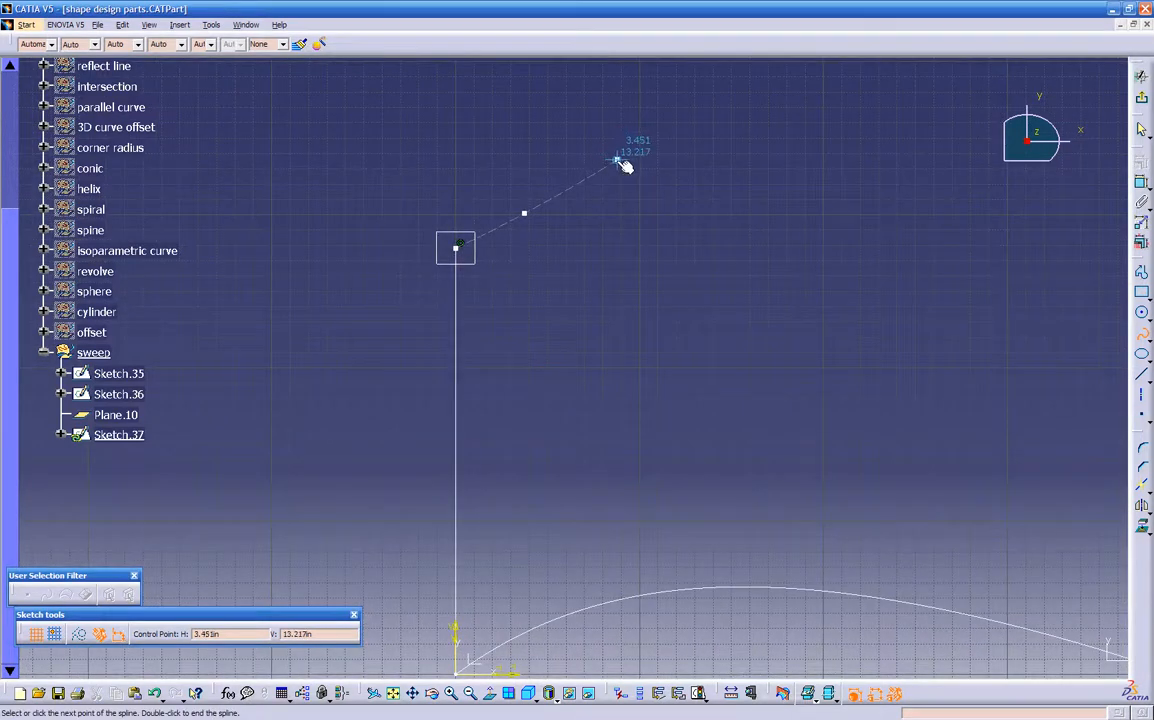
{"action": "key", "text": "Escape"}
{"action": "left_click", "coordinate": [653, 272]}
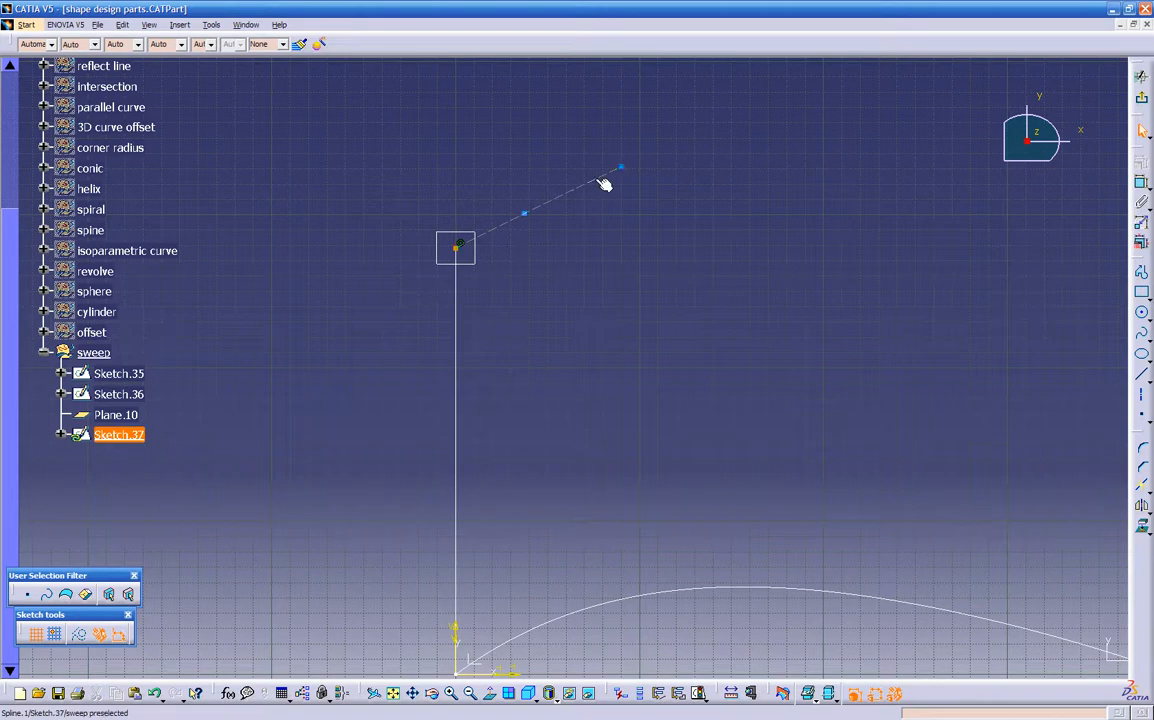
{"action": "key", "text": "Delete"}
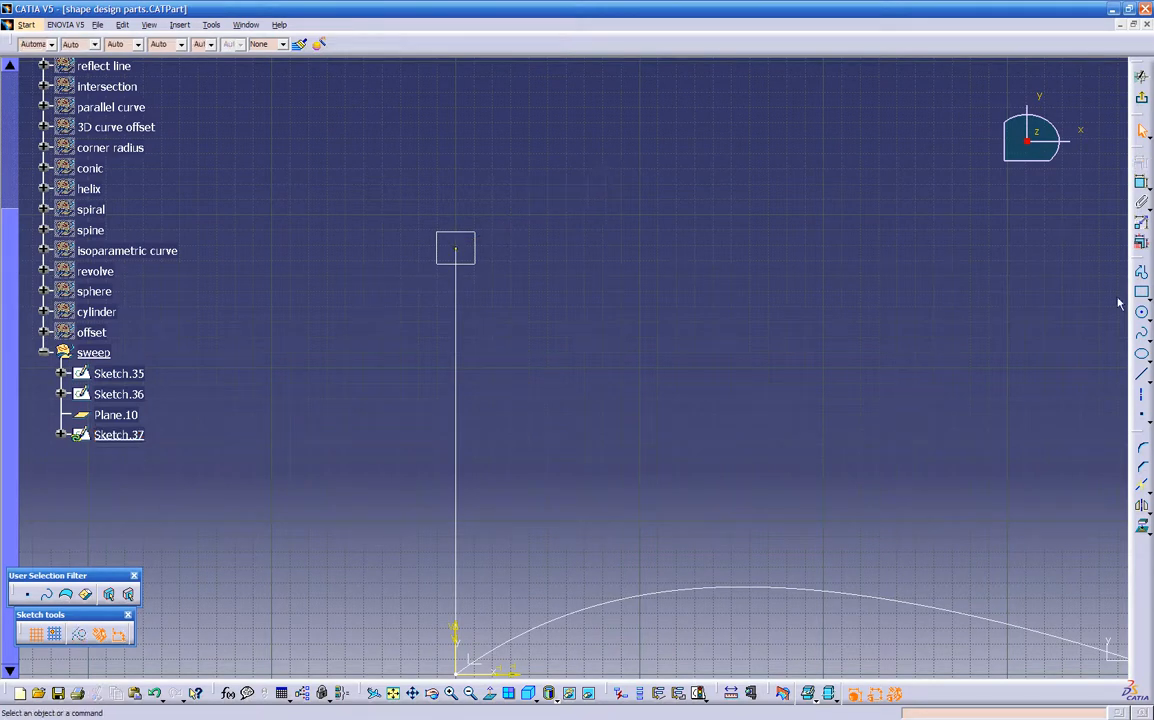
- Sketch a five-point S-shaped spline from the projected point, ending slightly beyond the XY-plane curve's far end, and exit the sketch
{"action": "left_click", "coordinate": [1142, 336]}
{"action": "left_click", "coordinate": [460, 249]}
{"action": "left_click", "coordinate": [684, 208]}
{"action": "middle_click_drag", "start_coordinate": [740, 215], "coordinate": [608, 249]}
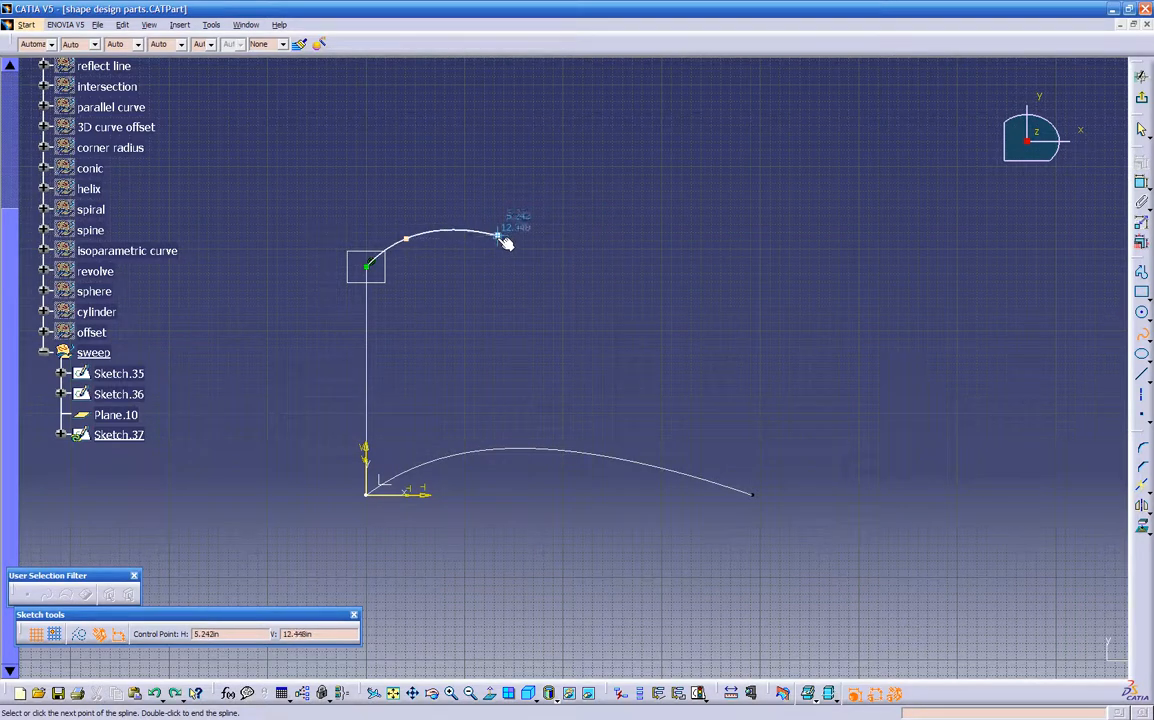
{"action": "left_click", "coordinate": [614, 276]}
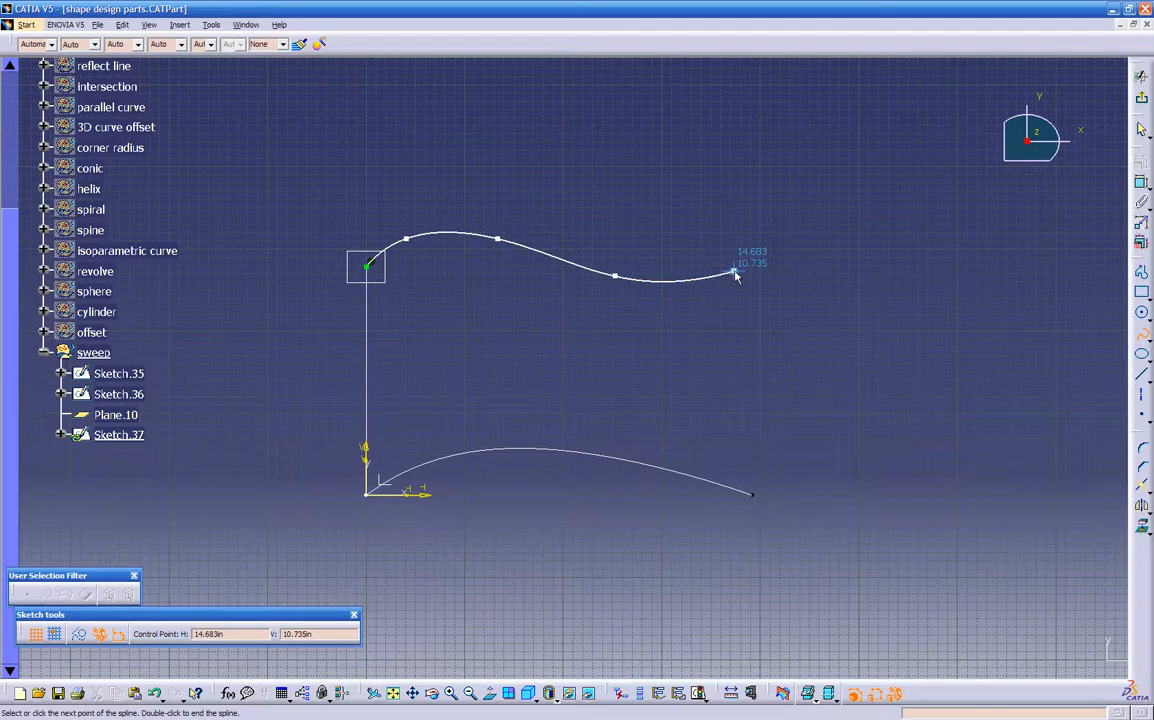
{"action": "left_click", "coordinate": [790, 264]}
{"action": "key", "text": "Escape"}
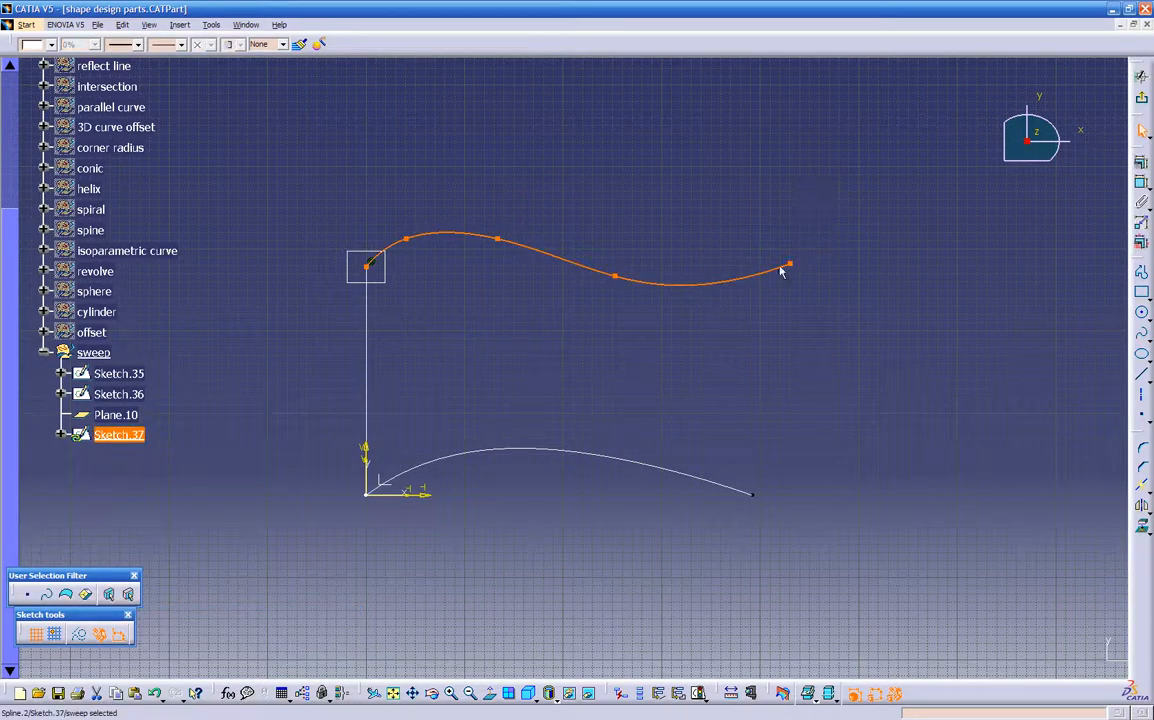
{"action": "left_click", "coordinate": [565, 345]}
{"action": "middle_click_drag", "start_coordinate": [564, 345], "coordinate": [535, 190]}
{"action": "middle_click_drag", "start_coordinate": [616, 438], "coordinate": [630, 520]}
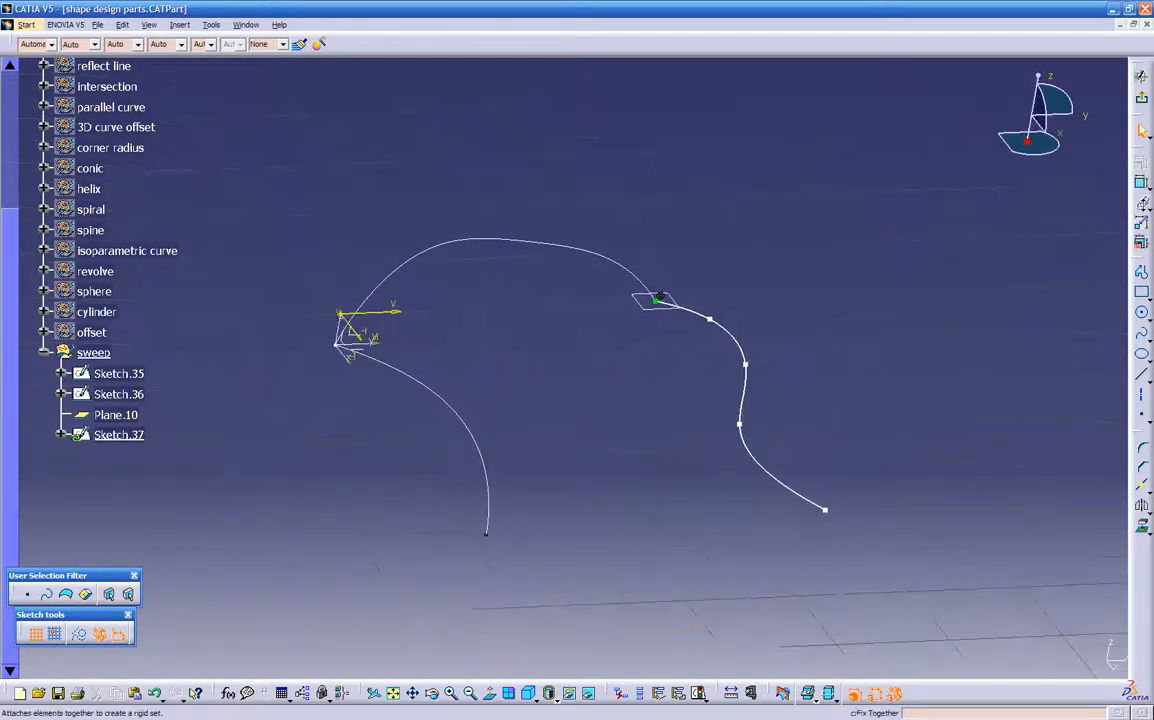
{"action": "left_click", "coordinate": [1142, 100]}
- Create a plane normal to the XY-plane guide curve at its far end point
{"action": "left_click", "coordinate": [597, 396]}
{"action": "mouse_move", "coordinate": [595, 397]}
{"action": "middle_mouse_down"}
{"action": "mouse_move", "coordinate": [541, 410]}
{"action": "mouse_move", "coordinate": [716, 394]}
{"action": "mouse_move", "coordinate": [762, 456]}
{"action": "mouse_move", "coordinate": [587, 428]}
{"action": "mouse_move", "coordinate": [518, 487]}
{"action": "mouse_move", "coordinate": [611, 459]}
{"action": "mouse_move", "coordinate": [605, 369]}
{"action": "mouse_move", "coordinate": [660, 443]}
{"action": "mouse_move", "coordinate": [817, 327]}
{"action": "mouse_move", "coordinate": [817, 310]}
{"action": "middle_mouse_up"}
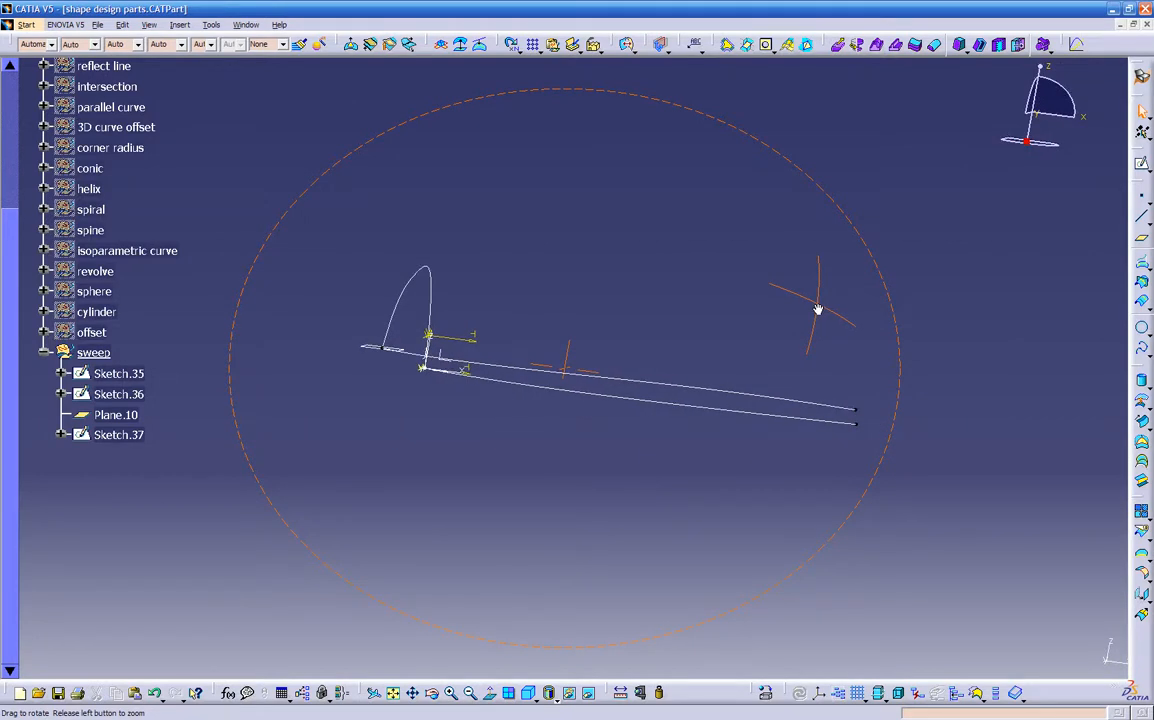
{"action": "middle_click_drag", "start_coordinate": [919, 355], "coordinate": [897, 416]}
{"action": "mouse_move", "coordinate": [631, 428]}
{"action": "middle_mouse_down"}
{"action": "mouse_move", "coordinate": [580, 465]}
{"action": "mouse_move", "coordinate": [425, 481]}
{"action": "mouse_move", "coordinate": [227, 368]}
{"action": "mouse_move", "coordinate": [415, 455]}
{"action": "mouse_move", "coordinate": [768, 479]}
{"action": "mouse_move", "coordinate": [699, 452]}
{"action": "middle_mouse_up"}
{"action": "left_click", "coordinate": [699, 452]}
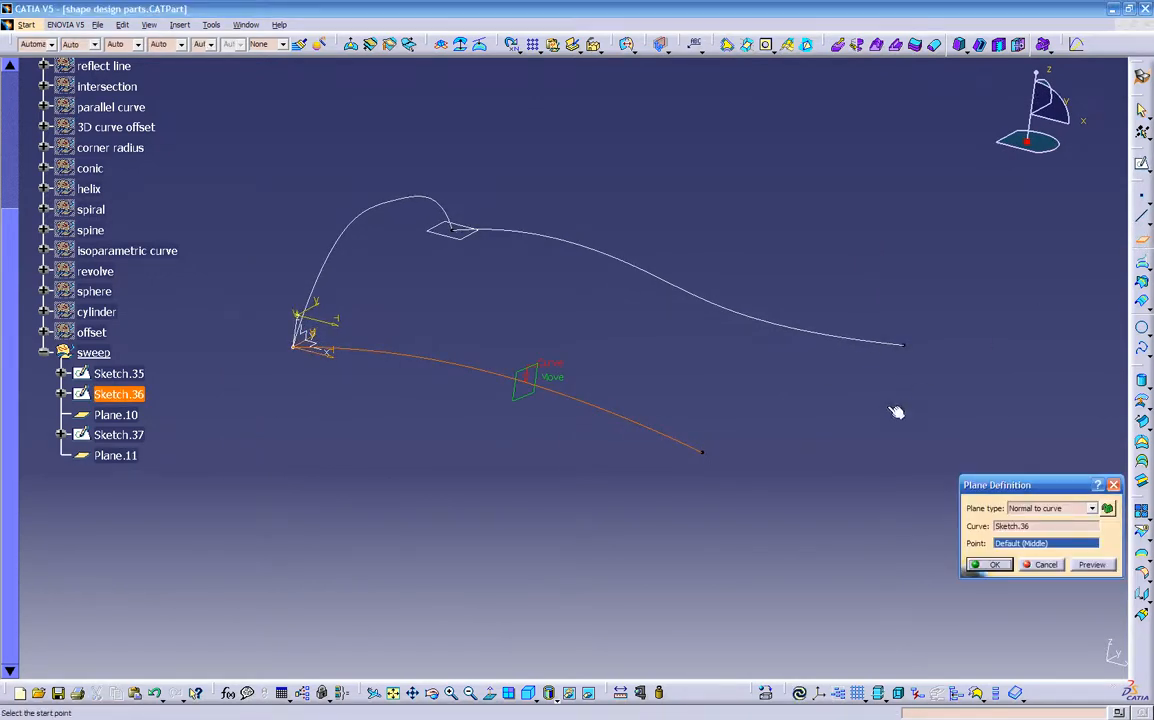
{"action": "left_click", "coordinate": [706, 454]}
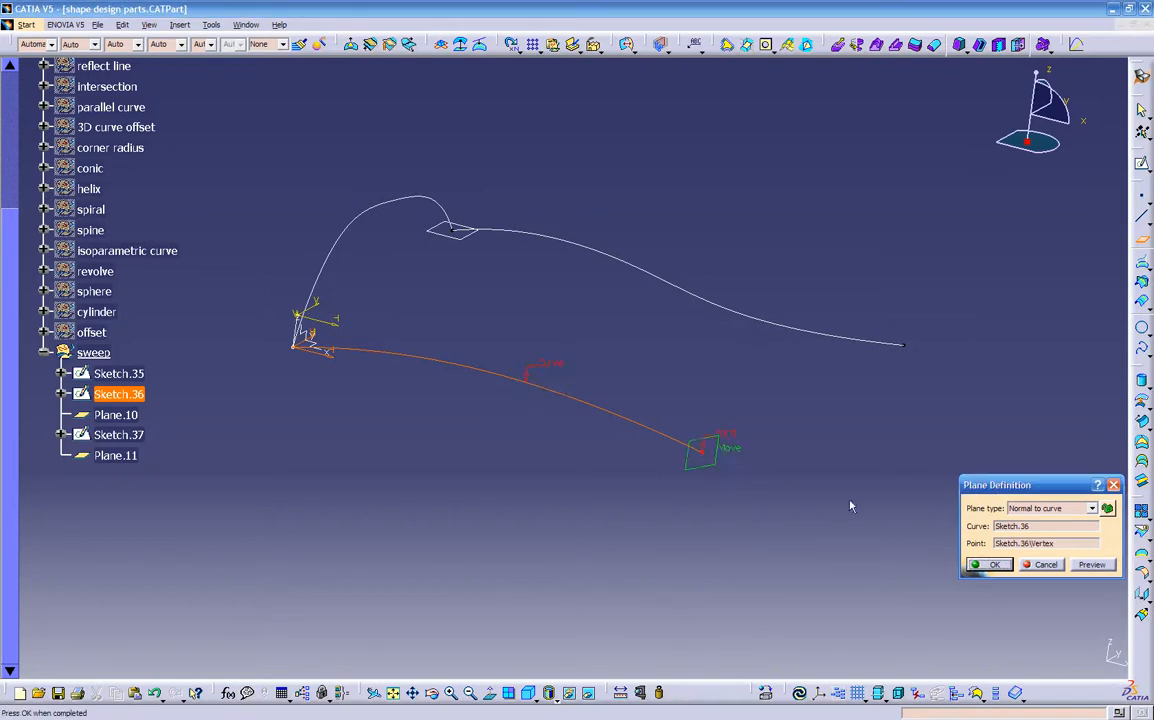
{"action": "left_click", "coordinate": [990, 565]}
- Start a sketch on the normal plane, examine how it lines up with the S-shaped curve's far end, and exit the sketch
{"action": "middle_click_drag", "start_coordinate": [956, 623], "coordinate": [632, 437]}
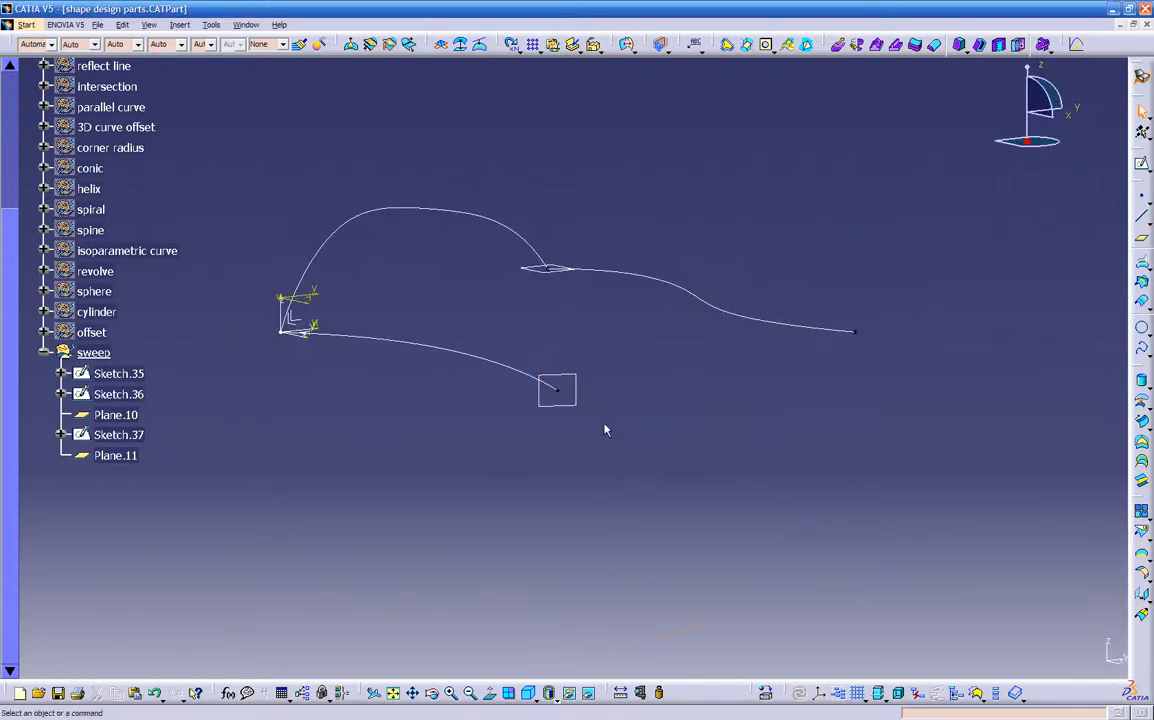
{"action": "left_click", "coordinate": [574, 408]}
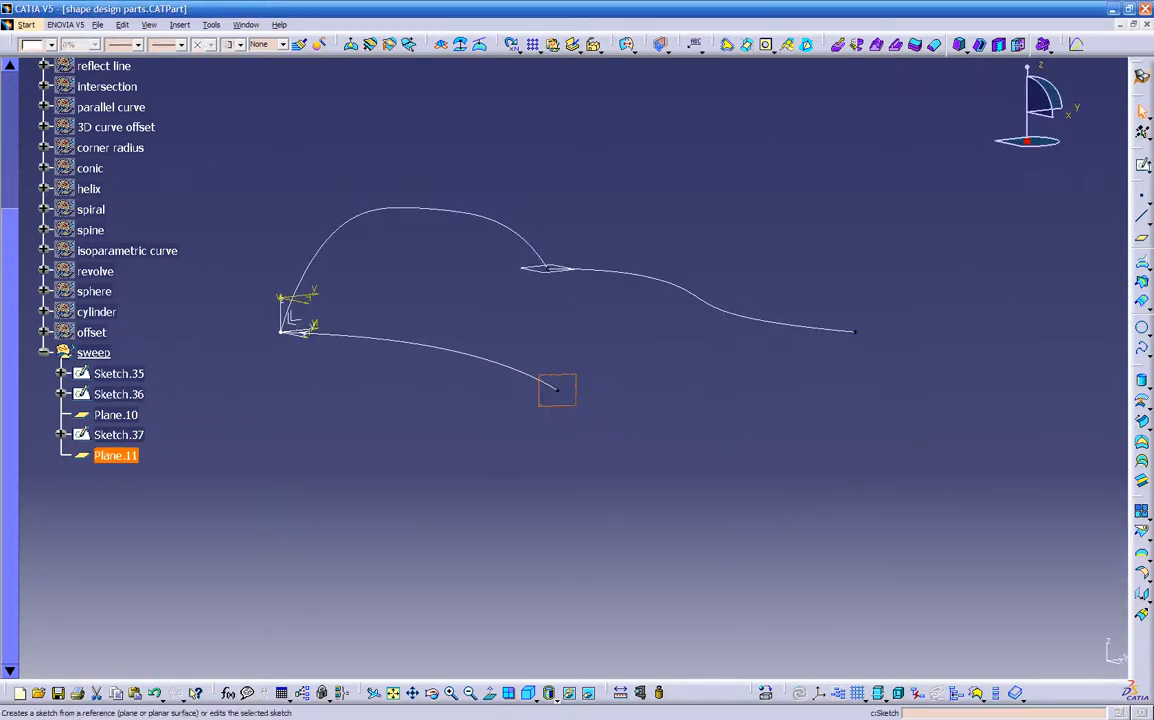
{"action": "left_click", "coordinate": [1143, 166]}
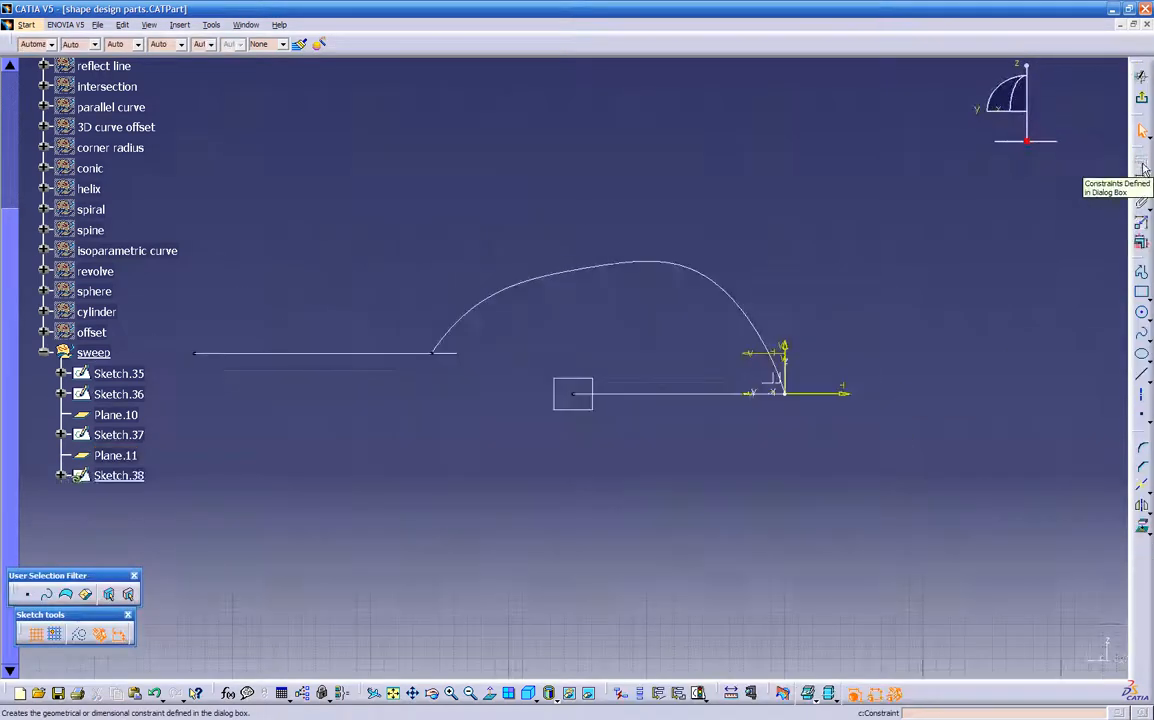
{"action": "mouse_move", "coordinate": [598, 380]}
{"action": "middle_mouse_down"}
{"action": "mouse_move", "coordinate": [652, 325]}
{"action": "mouse_move", "coordinate": [580, 407]}
{"action": "mouse_move", "coordinate": [595, 353]}
{"action": "mouse_move", "coordinate": [580, 427]}
{"action": "middle_mouse_up"}
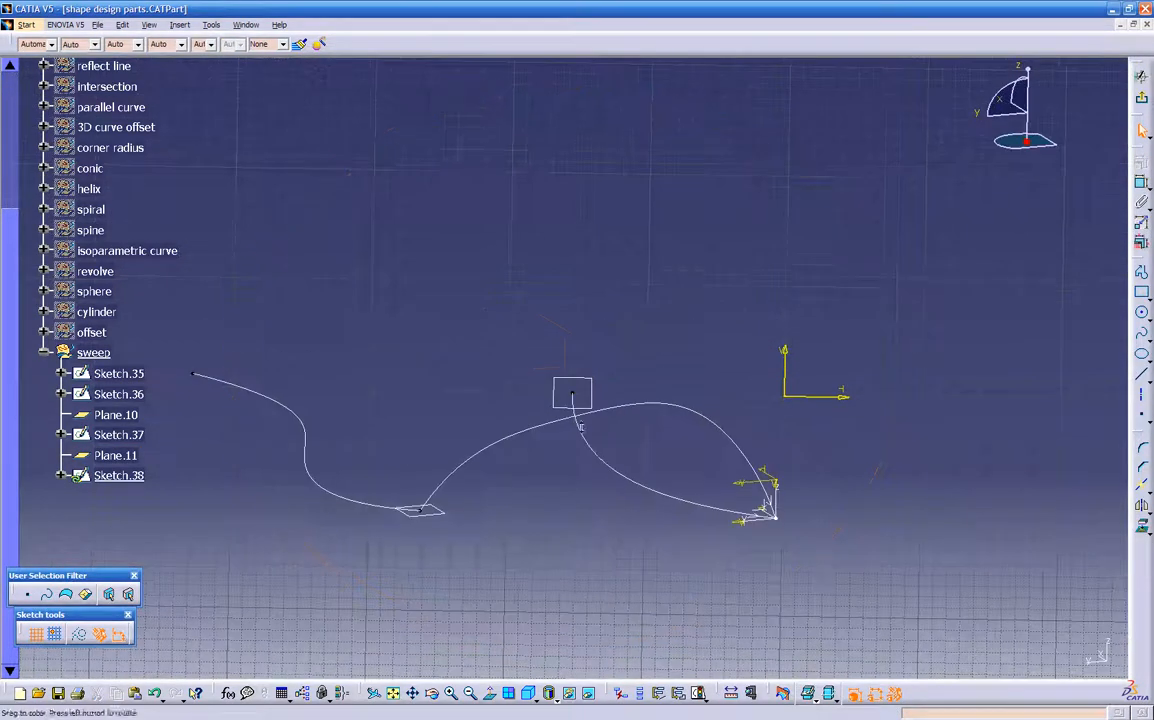
{"action": "left_click", "coordinate": [491, 697]}
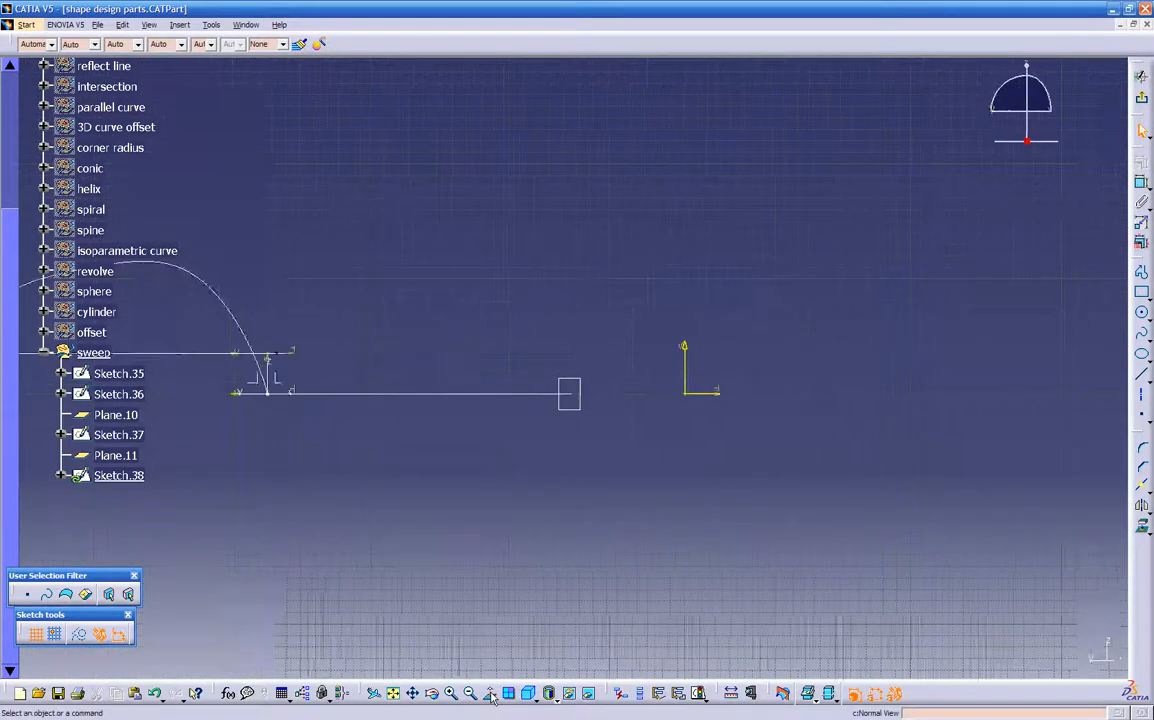
{"action": "middle_click_drag", "start_coordinate": [551, 401], "coordinate": [558, 519]}
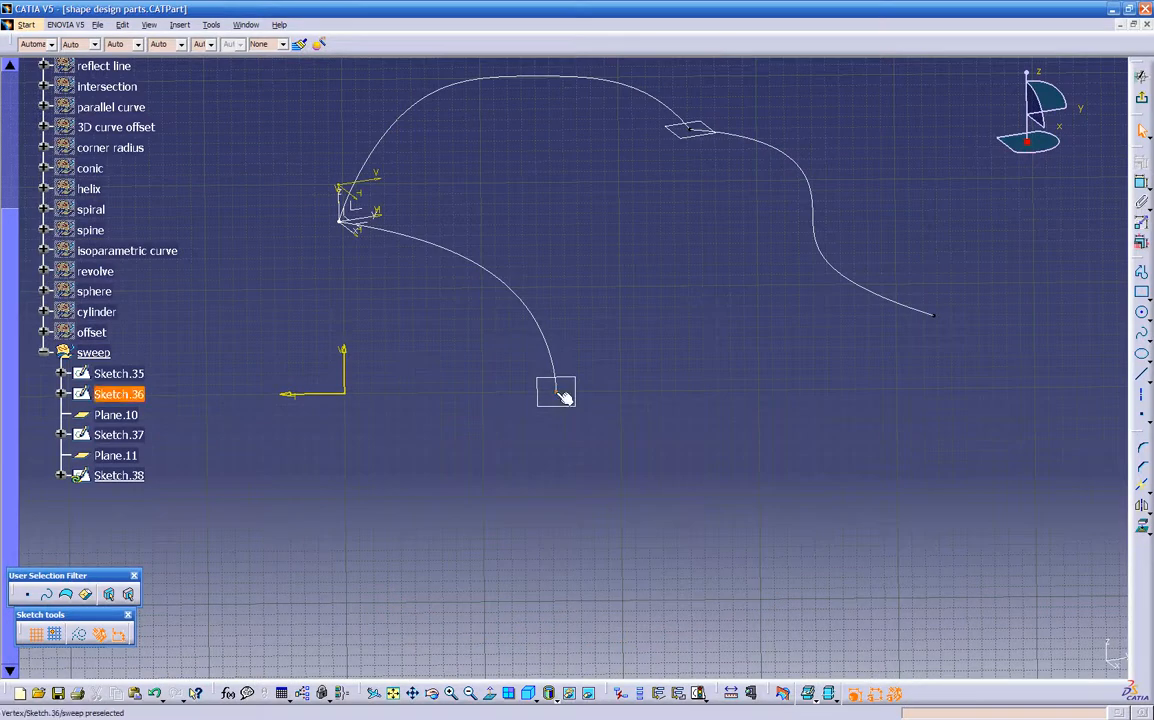
{"action": "mouse_move", "coordinate": [527, 478]}
{"action": "middle_mouse_down"}
{"action": "mouse_move", "coordinate": [757, 464]}
{"action": "mouse_move", "coordinate": [873, 479]}
{"action": "mouse_move", "coordinate": [817, 528]}
{"action": "mouse_move", "coordinate": [837, 504]}
{"action": "middle_mouse_up"}
{"action": "mouse_move", "coordinate": [628, 431]}
{"action": "middle_mouse_down"}
{"action": "mouse_move", "coordinate": [636, 465]}
{"action": "mouse_move", "coordinate": [667, 463]}
{"action": "mouse_move", "coordinate": [679, 450]}
{"action": "mouse_move", "coordinate": [645, 425]}
{"action": "middle_mouse_up"}
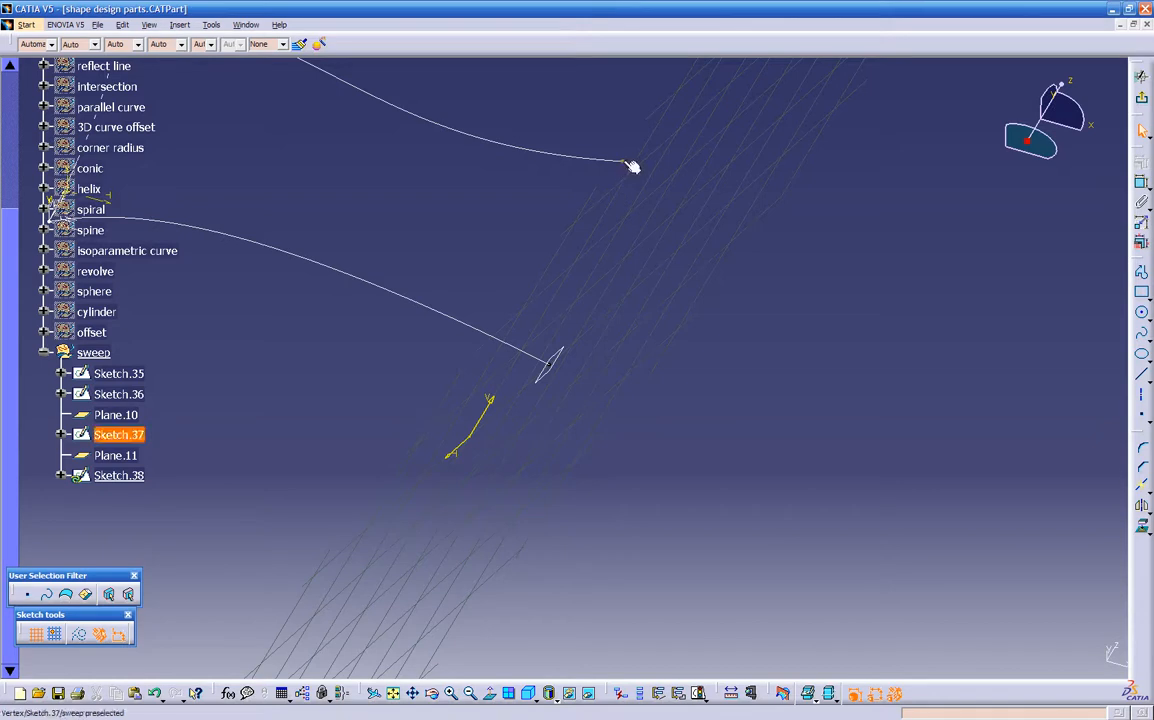
{"action": "middle_click_drag", "start_coordinate": [560, 402], "coordinate": [520, 415]}
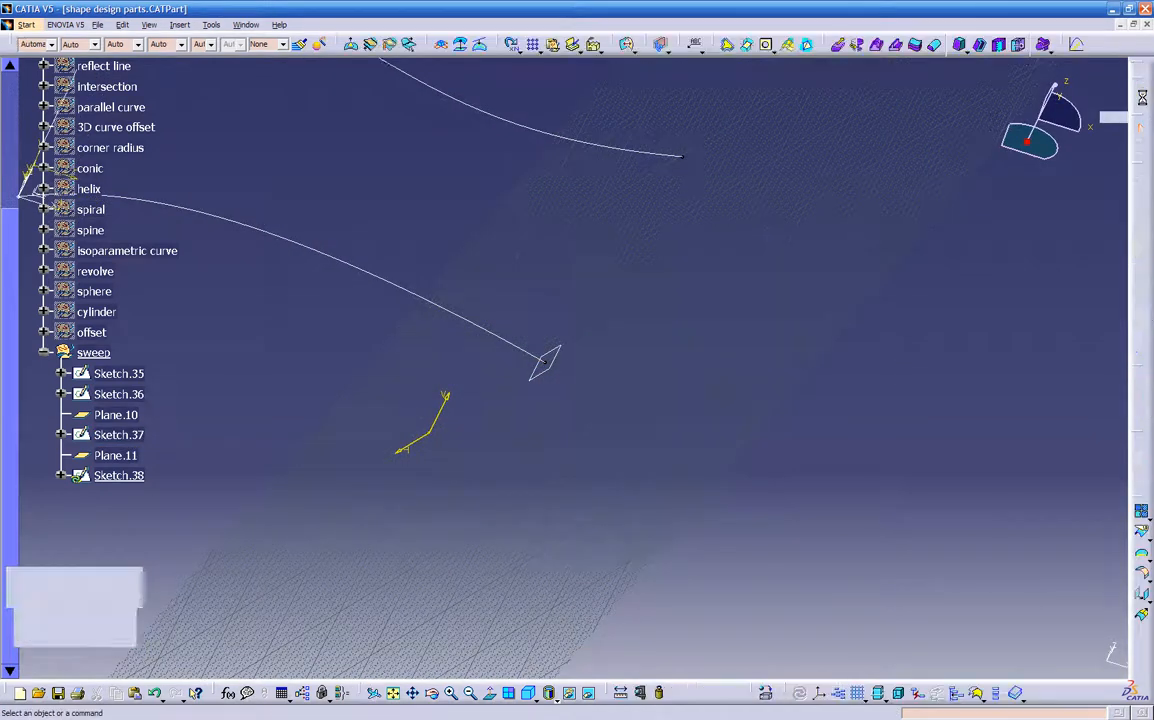
- Create a point-to-point line from the XY-plane guide curve's far end to the S-shaped curve's far end
{"action": "mouse_move", "coordinate": [597, 331]}
{"action": "middle_mouse_down"}
{"action": "mouse_move", "coordinate": [722, 421]}
{"action": "mouse_move", "coordinate": [572, 365]}
{"action": "mouse_move", "coordinate": [549, 420]}
{"action": "mouse_move", "coordinate": [670, 378]}
{"action": "mouse_move", "coordinate": [636, 378]}
{"action": "mouse_move", "coordinate": [654, 468]}
{"action": "mouse_move", "coordinate": [680, 470]}
{"action": "middle_mouse_up"}
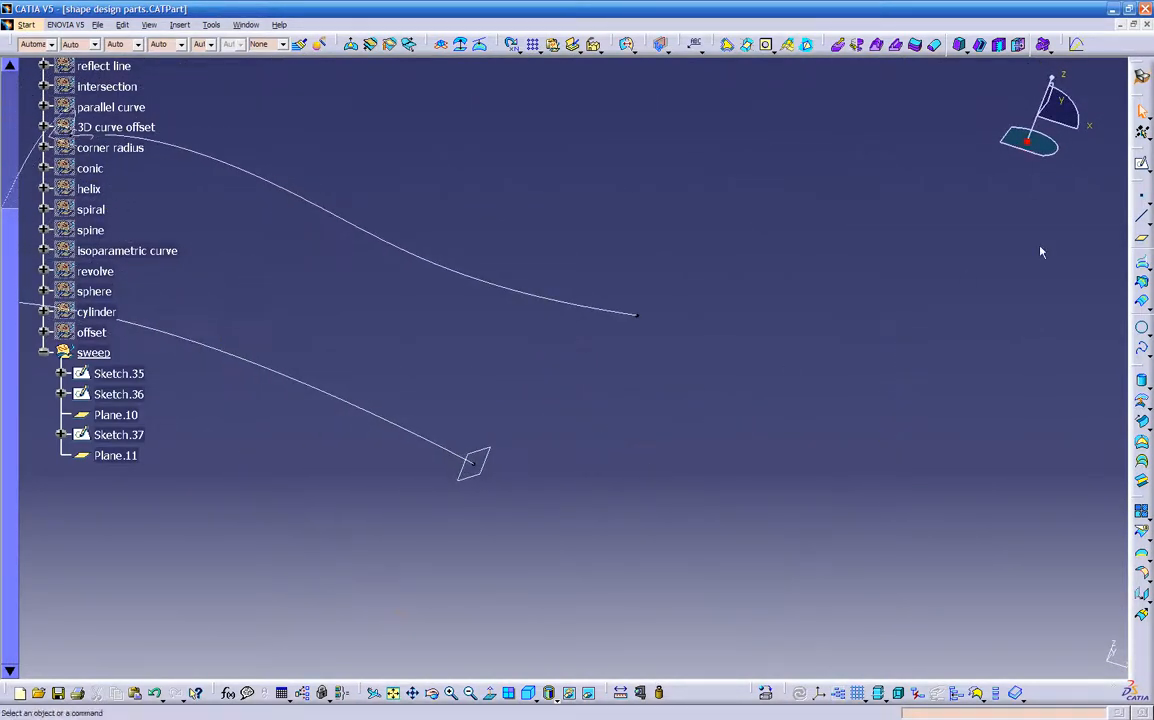
{"action": "left_click", "coordinate": [1145, 222]}
{"action": "left_click", "coordinate": [474, 462]}
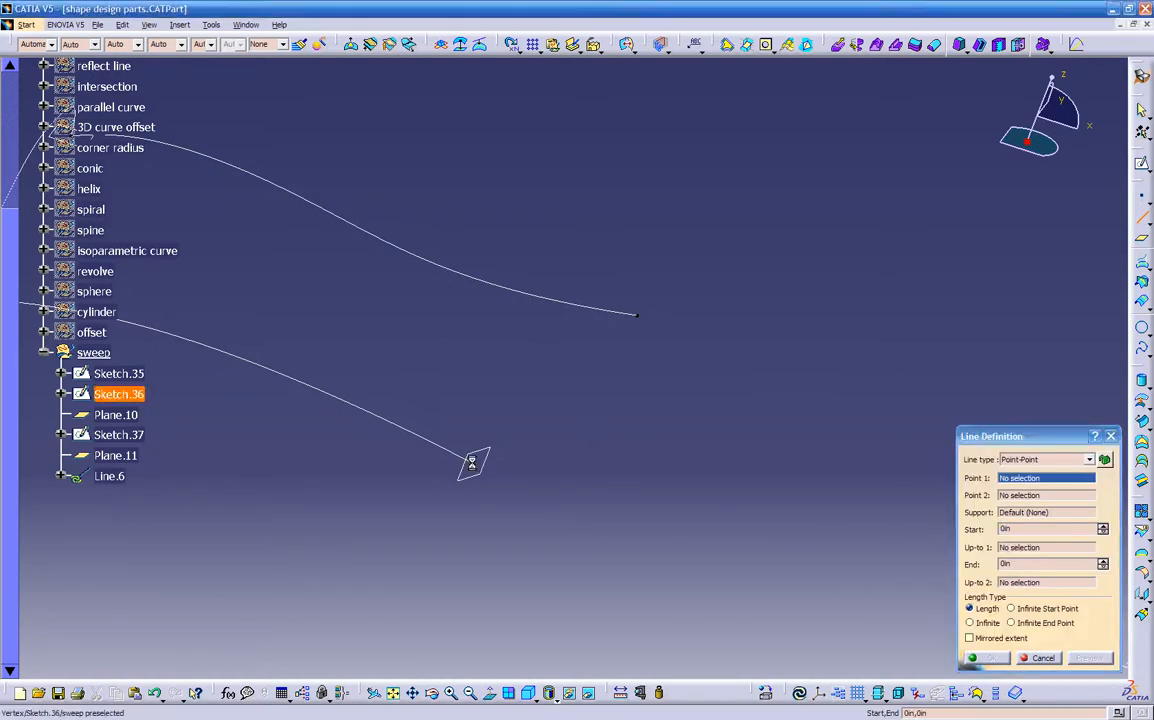
{"action": "left_click", "coordinate": [637, 316]}
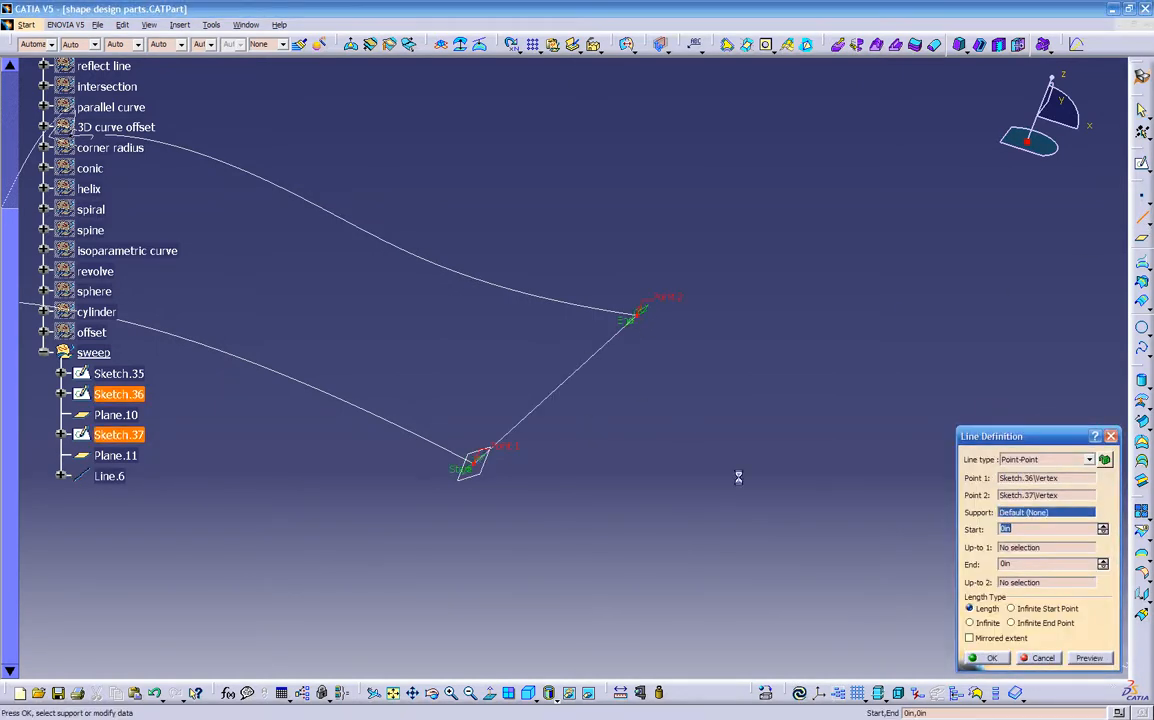
{"action": "left_click", "coordinate": [988, 657]}
- Create a point on the plane normal to the XY-plane guide curve, placed above the line joining the curve ends
{"action": "mouse_move", "coordinate": [780, 541]}
{"action": "middle_mouse_down"}
{"action": "mouse_move", "coordinate": [598, 453]}
{"action": "mouse_move", "coordinate": [742, 412]}
{"action": "mouse_move", "coordinate": [734, 433]}
{"action": "mouse_move", "coordinate": [786, 438]}
{"action": "mouse_move", "coordinate": [497, 420]}
{"action": "mouse_move", "coordinate": [629, 471]}
{"action": "mouse_move", "coordinate": [631, 484]}
{"action": "mouse_move", "coordinate": [603, 487]}
{"action": "mouse_move", "coordinate": [592, 564]}
{"action": "mouse_move", "coordinate": [616, 562]}
{"action": "mouse_move", "coordinate": [590, 675]}
{"action": "mouse_move", "coordinate": [582, 527]}
{"action": "mouse_move", "coordinate": [549, 551]}
{"action": "mouse_move", "coordinate": [748, 241]}
{"action": "mouse_move", "coordinate": [796, 268]}
{"action": "mouse_move", "coordinate": [608, 296]}
{"action": "mouse_move", "coordinate": [705, 323]}
{"action": "mouse_move", "coordinate": [695, 327]}
{"action": "mouse_move", "coordinate": [546, 330]}
{"action": "mouse_move", "coordinate": [696, 322]}
{"action": "mouse_move", "coordinate": [787, 366]}
{"action": "mouse_move", "coordinate": [786, 350]}
{"action": "mouse_move", "coordinate": [732, 350]}
{"action": "mouse_move", "coordinate": [744, 363]}
{"action": "mouse_move", "coordinate": [815, 374]}
{"action": "mouse_move", "coordinate": [775, 442]}
{"action": "mouse_move", "coordinate": [737, 368]}
{"action": "mouse_move", "coordinate": [642, 344]}
{"action": "mouse_move", "coordinate": [618, 495]}
{"action": "mouse_move", "coordinate": [595, 453]}
{"action": "mouse_move", "coordinate": [613, 317]}
{"action": "mouse_move", "coordinate": [590, 330]}
{"action": "middle_mouse_up"}
{"action": "middle_click_drag", "start_coordinate": [660, 468], "coordinate": [585, 377]}
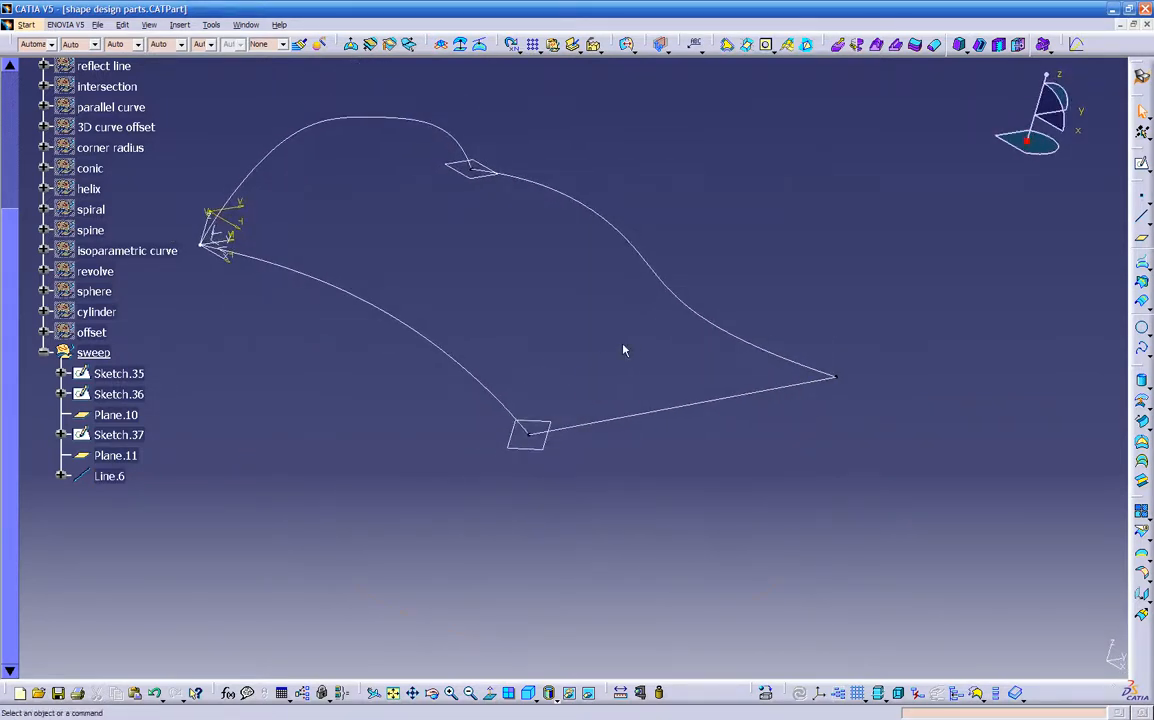
{"action": "left_click", "coordinate": [1143, 203]}
{"action": "left_click", "coordinate": [553, 456]}
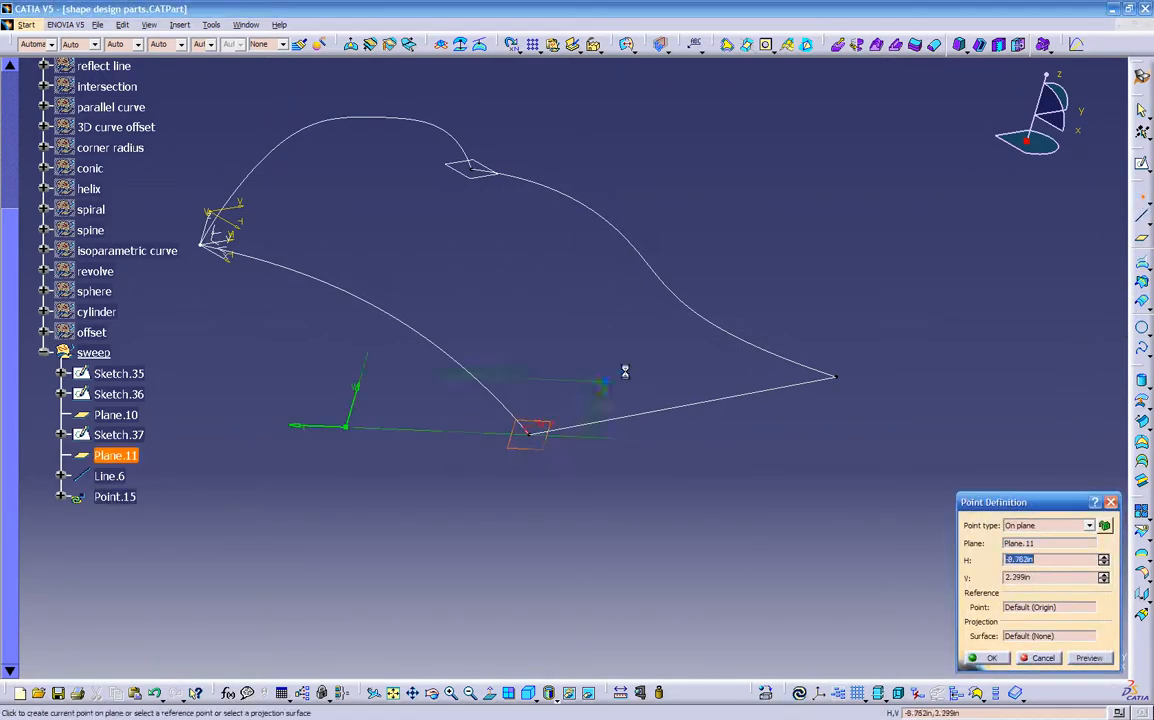
{"action": "middle_click_drag", "start_coordinate": [708, 332], "coordinate": [657, 484]}
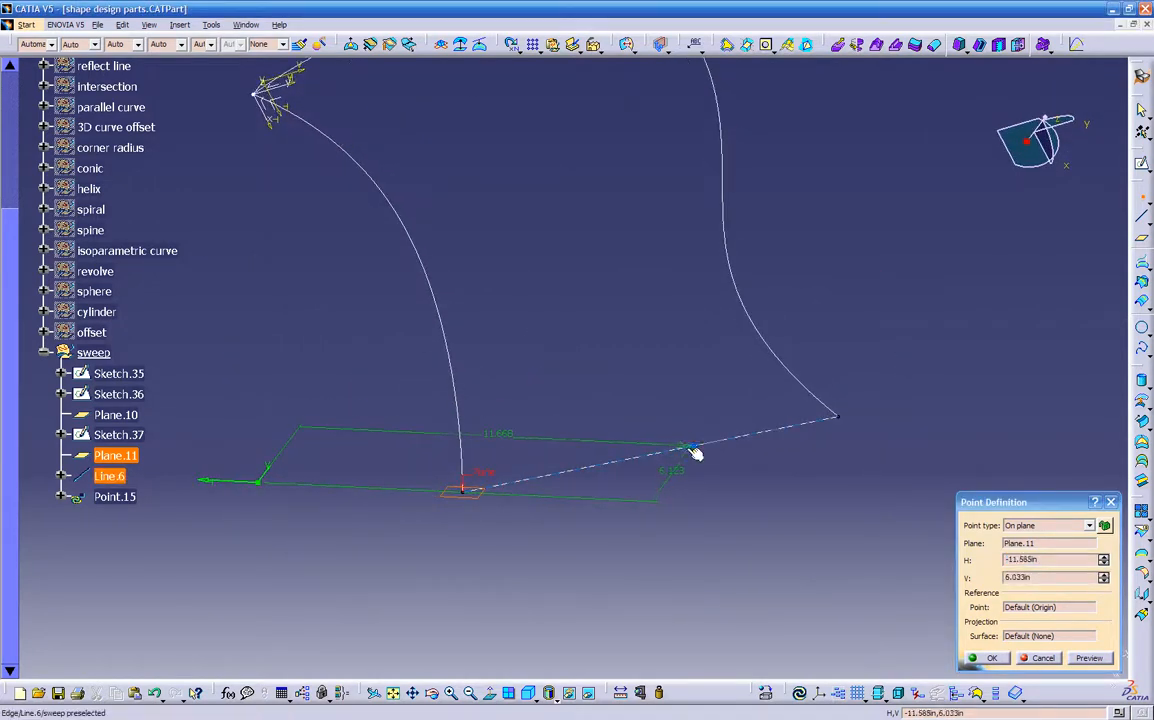
{"action": "left_click", "coordinate": [675, 470]}
{"action": "left_click", "coordinate": [988, 658]}
- Create a three-point arc from the XY-plane curve's far end through the new point to the S-shaped curve's far end
{"action": "middle_click_drag", "start_coordinate": [615, 561], "coordinate": [610, 384]}
{"action": "left_click", "coordinate": [1146, 333]}
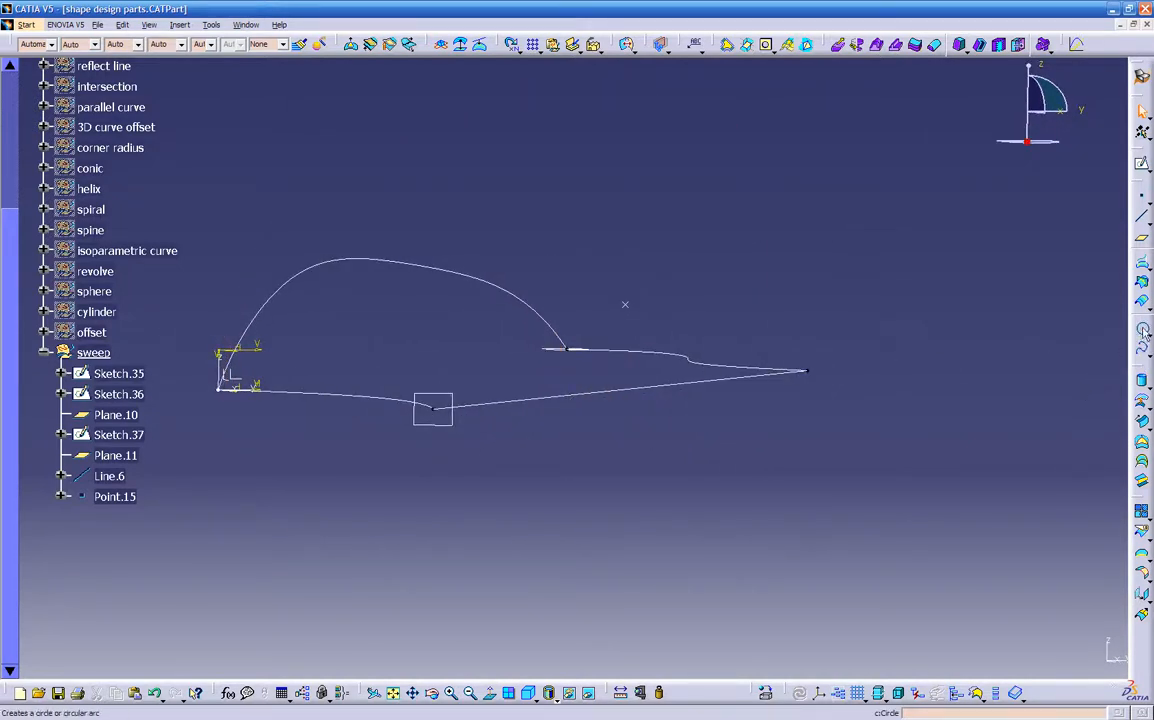
{"action": "left_click", "coordinate": [1143, 333]}
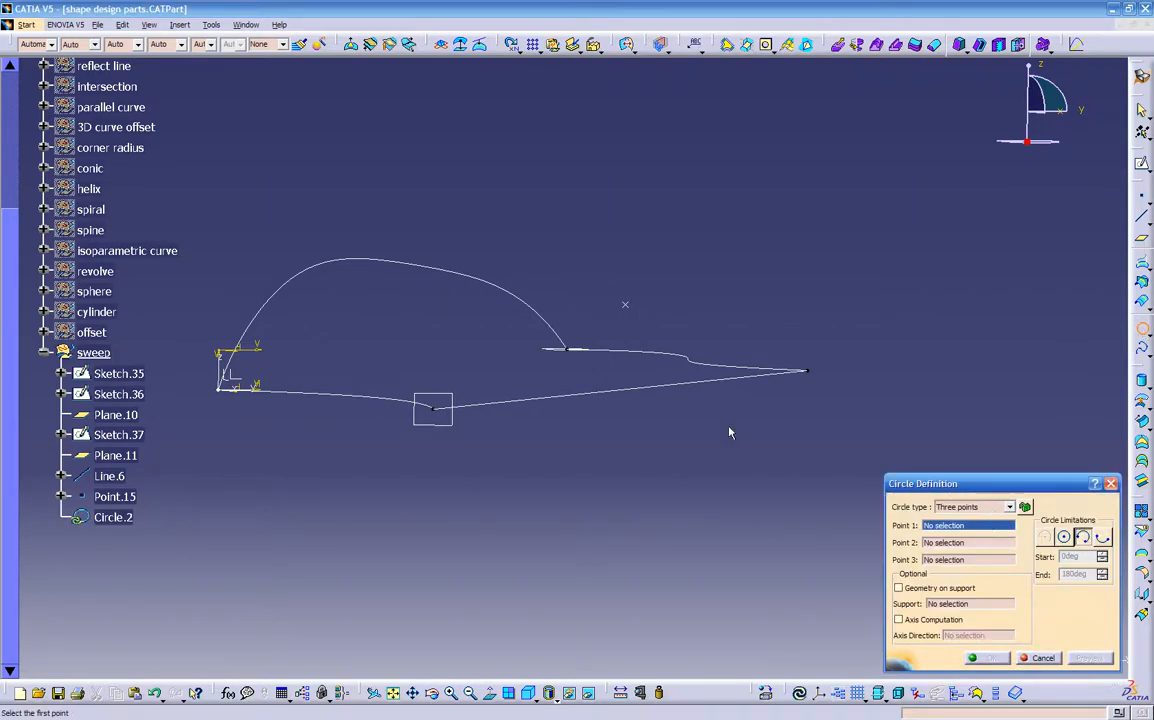
{"action": "left_click", "coordinate": [437, 412]}
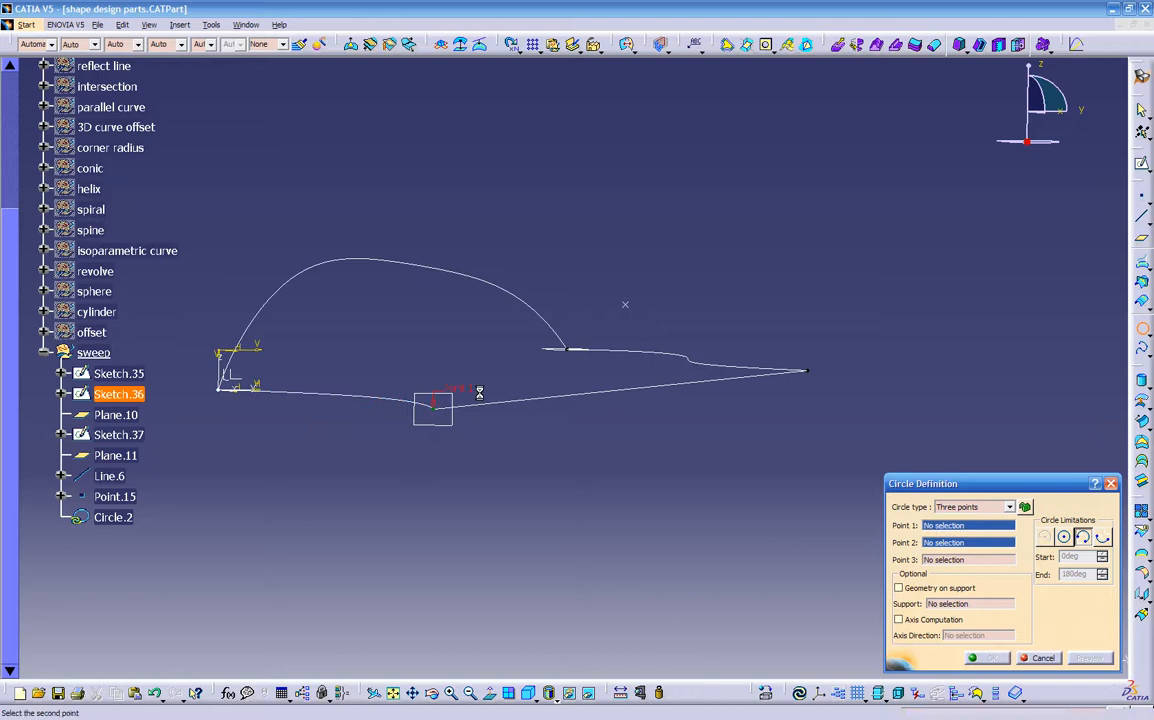
{"action": "left_click", "coordinate": [632, 309]}
{"action": "left_click", "coordinate": [810, 374]}
{"action": "mouse_move", "coordinate": [657, 378]}
{"action": "middle_mouse_down"}
{"action": "mouse_move", "coordinate": [827, 460]}
{"action": "mouse_move", "coordinate": [898, 435]}
{"action": "mouse_move", "coordinate": [876, 497]}
{"action": "mouse_move", "coordinate": [587, 469]}
{"action": "mouse_move", "coordinate": [747, 443]}
{"action": "mouse_move", "coordinate": [715, 450]}
{"action": "mouse_move", "coordinate": [740, 470]}
{"action": "middle_mouse_up"}
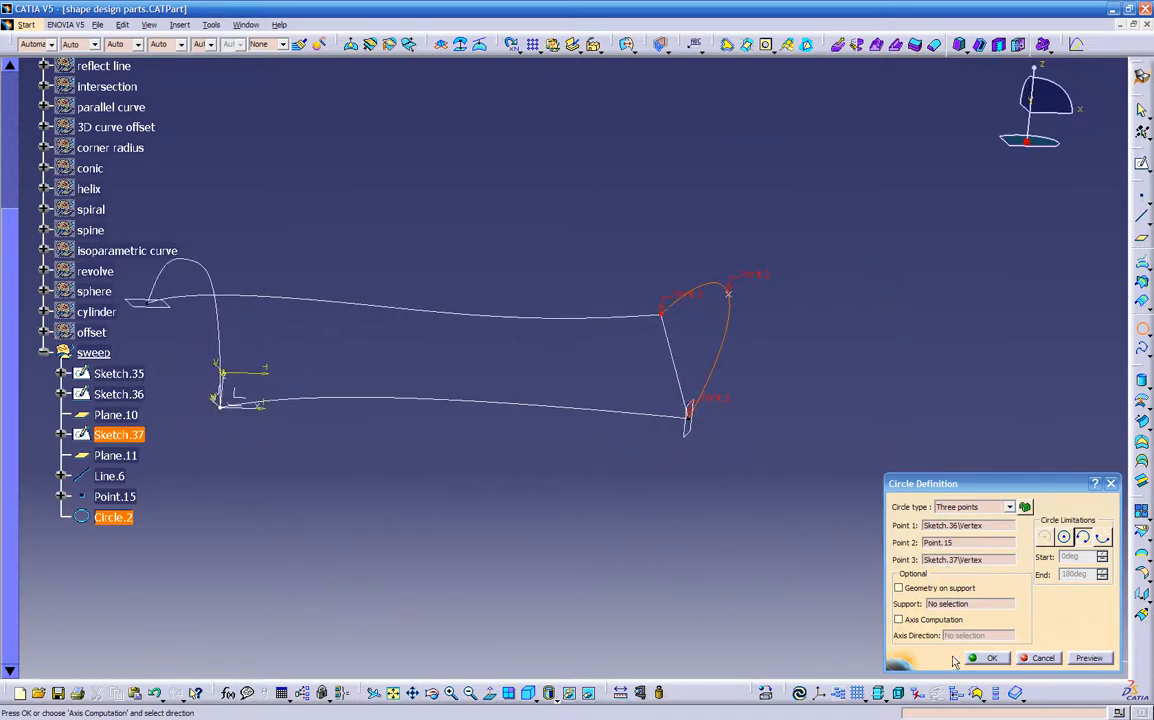
{"action": "left_click", "coordinate": [978, 657]}
- Try an affinity of the three-point arc with an X ratio of 2
{"action": "middle_click_drag", "start_coordinate": [912, 618], "coordinate": [631, 354]}
{"action": "left_click", "coordinate": [1149, 597]}
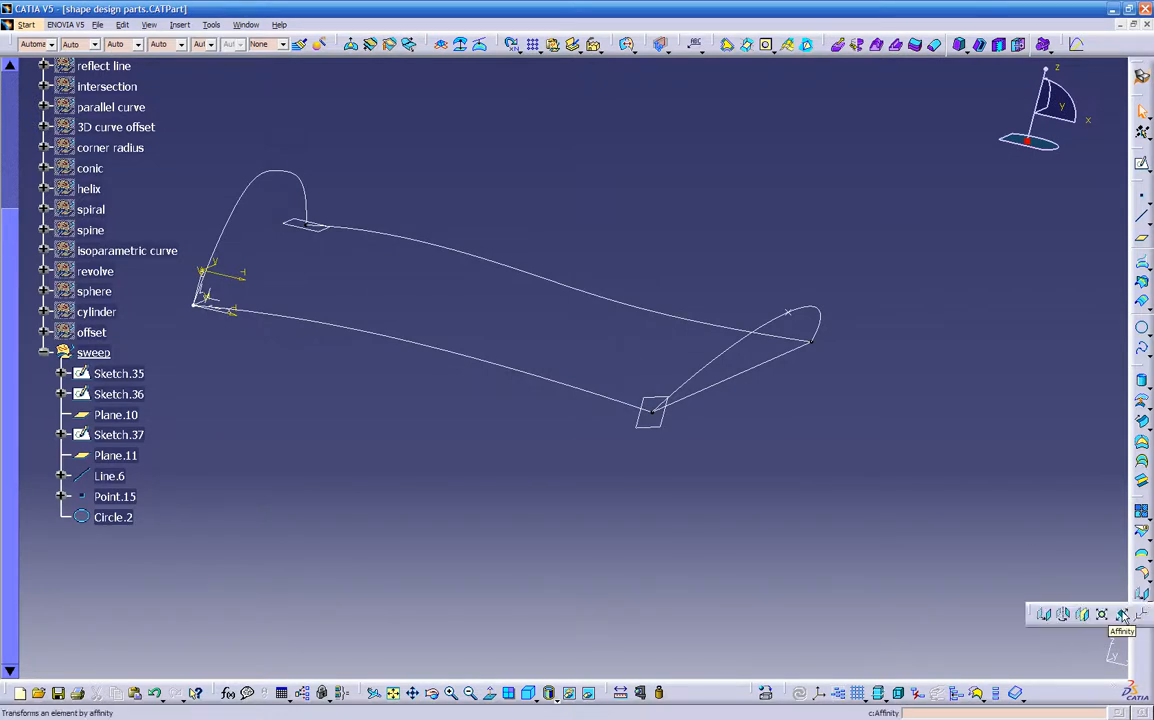
{"action": "left_click", "coordinate": [1122, 614]}
{"action": "middle_click_drag", "start_coordinate": [608, 442], "coordinate": [750, 468]}
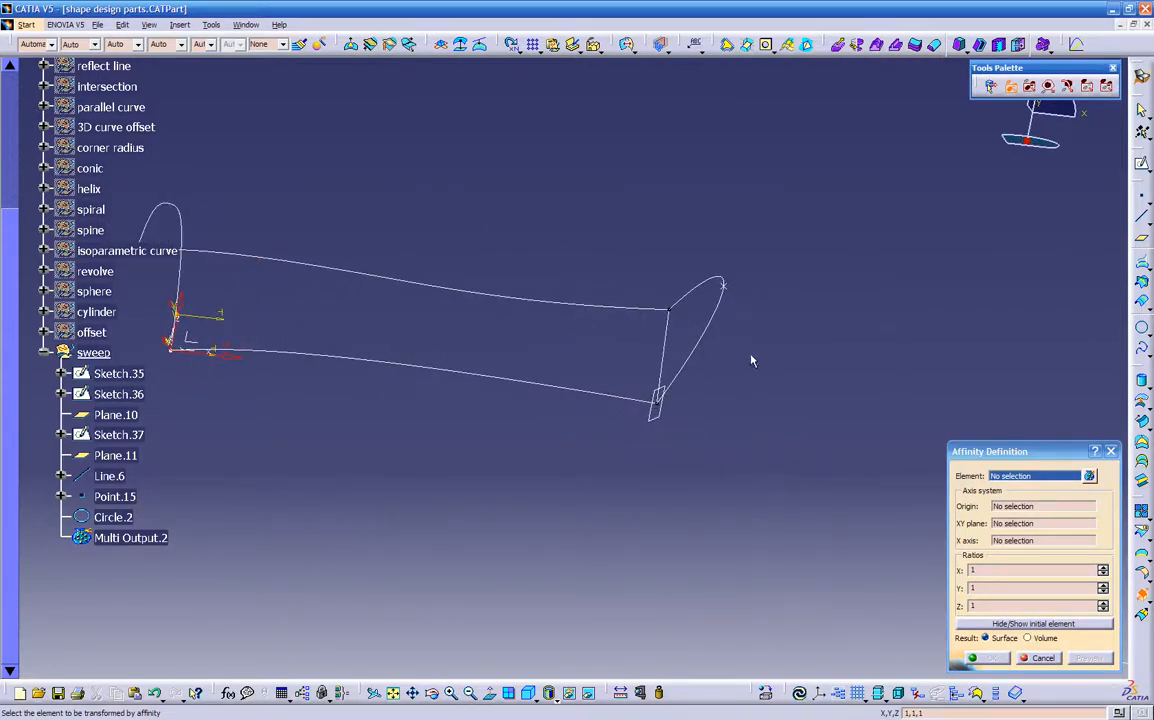
{"action": "left_click", "coordinate": [716, 331]}
{"action": "middle_click_drag", "start_coordinate": [628, 464], "coordinate": [645, 473]}
{"action": "middle_click_drag", "start_coordinate": [237, 346], "coordinate": [541, 482]}
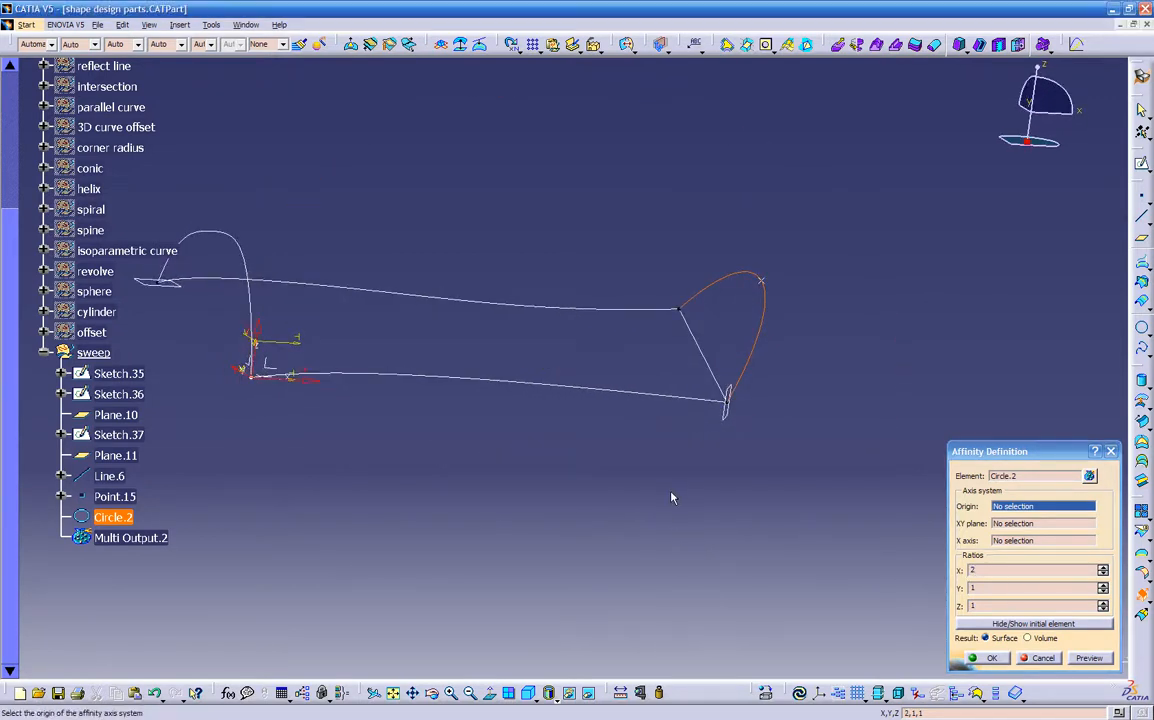
- Try the ZX plane as the affinity's XY plane and the XY-plane curve's far end as its origin, and cancel the affinity
{"action": "left_click", "coordinate": [1005, 528]}
{"action": "left_click", "coordinate": [272, 374]}
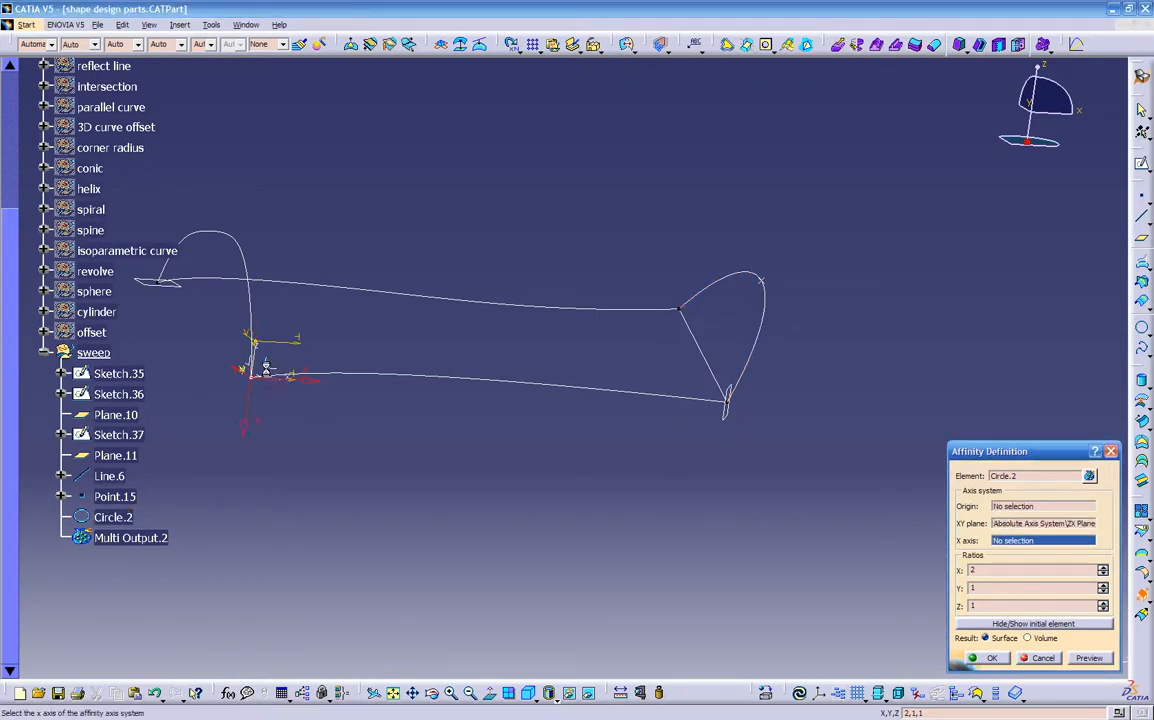
{"action": "middle_click_drag", "start_coordinate": [312, 406], "coordinate": [573, 491]}
{"action": "left_click", "coordinate": [1088, 660]}
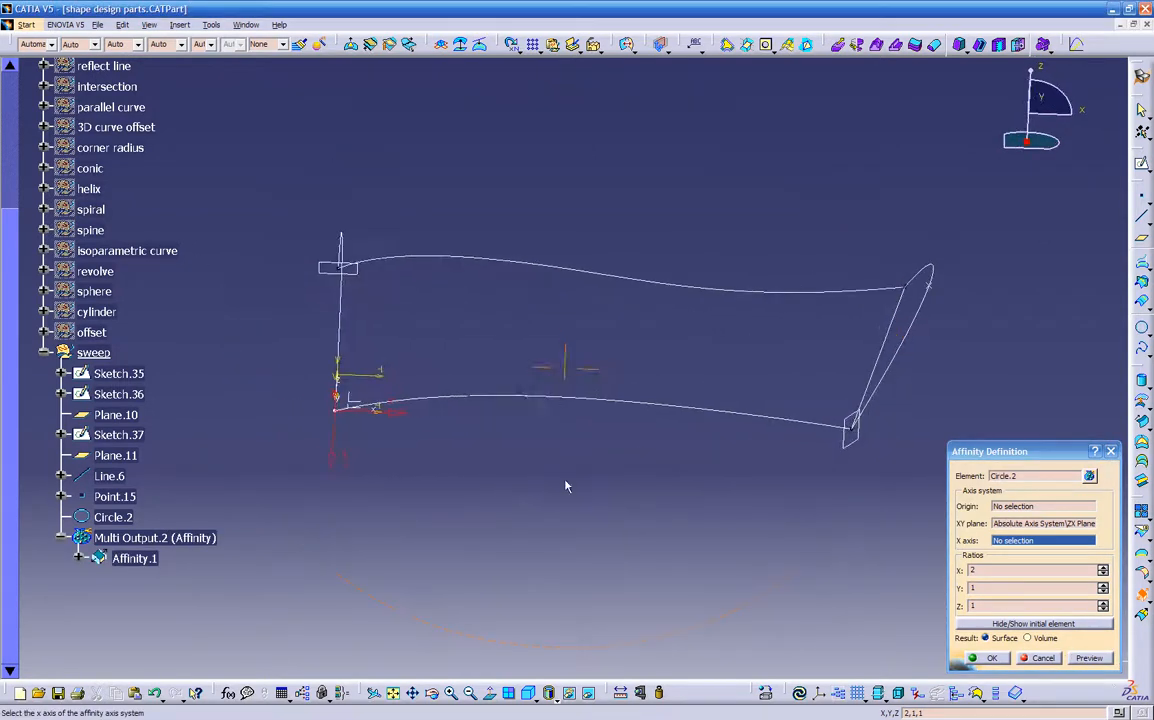
{"action": "middle_click_drag", "start_coordinate": [305, 358], "coordinate": [253, 420]}
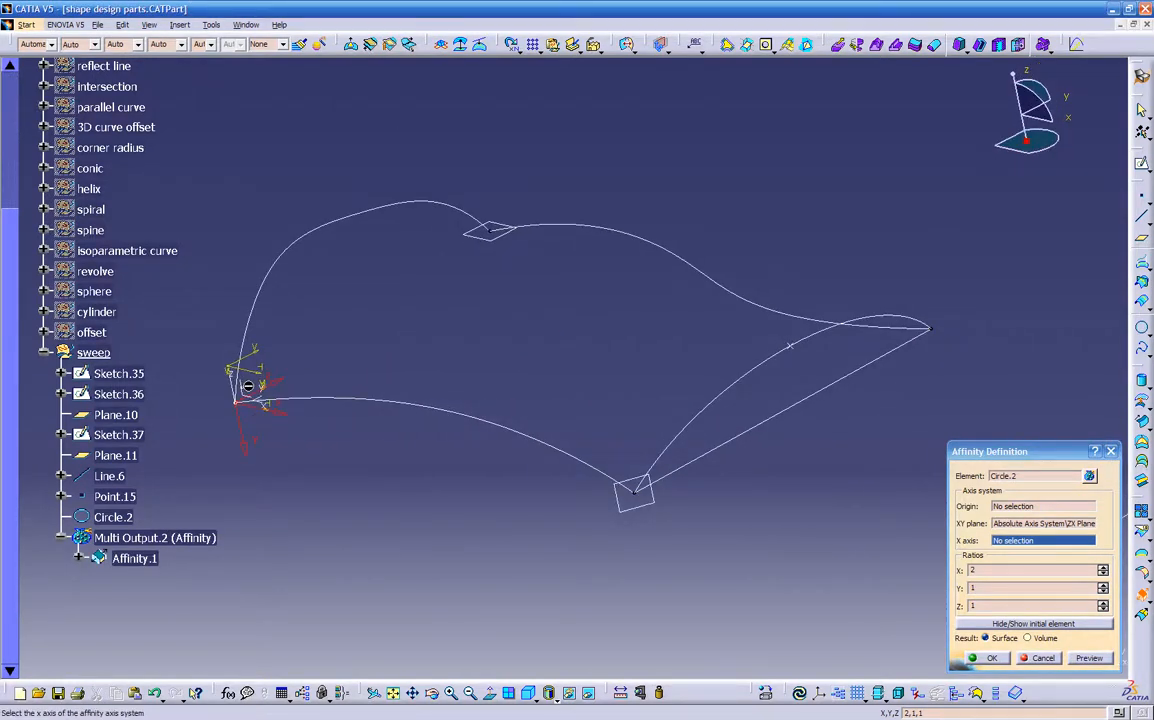
{"action": "middle_click_drag", "start_coordinate": [326, 410], "coordinate": [941, 500]}
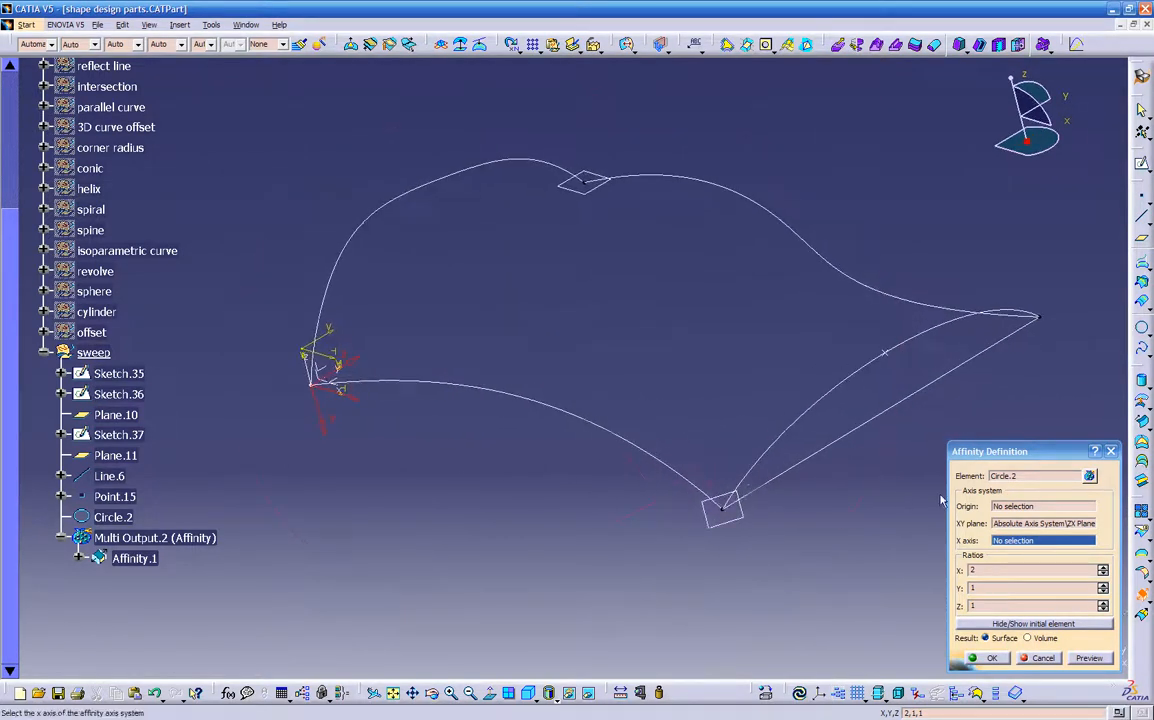
{"action": "left_click", "coordinate": [1010, 508]}
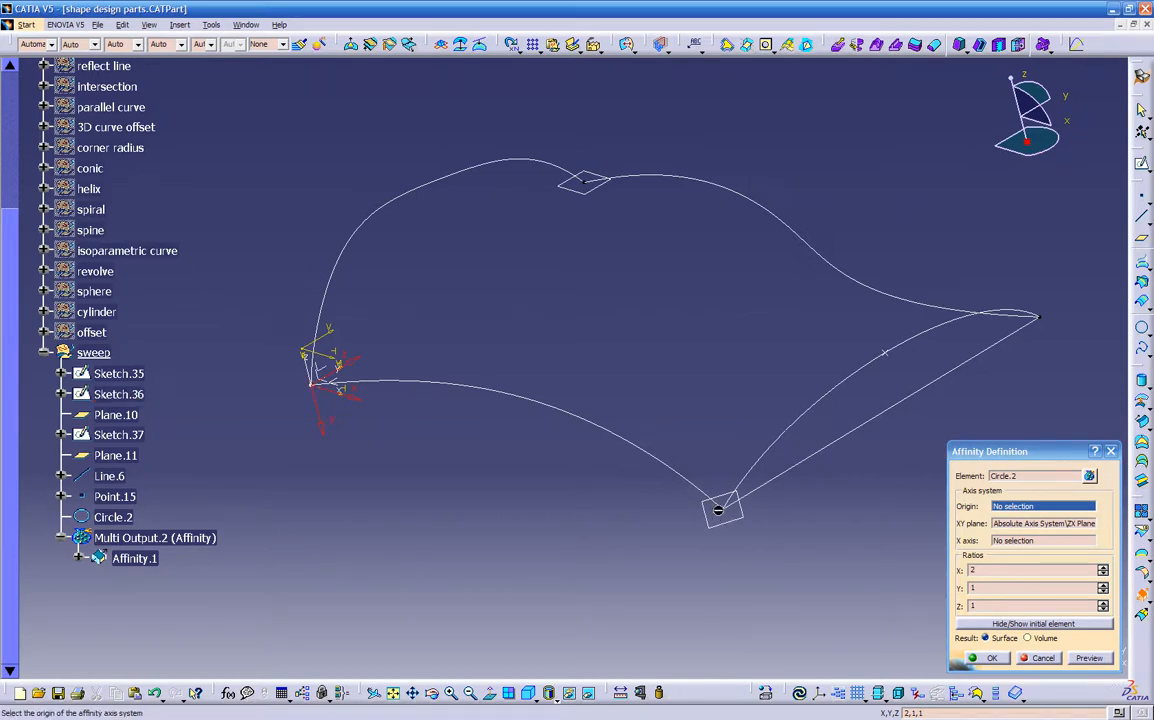
{"action": "left_click", "coordinate": [731, 514]}
{"action": "mouse_move", "coordinate": [731, 514]}
{"action": "middle_mouse_down"}
{"action": "mouse_move", "coordinate": [729, 466]}
{"action": "mouse_move", "coordinate": [773, 335]}
{"action": "mouse_move", "coordinate": [829, 360]}
{"action": "mouse_move", "coordinate": [572, 466]}
{"action": "mouse_move", "coordinate": [765, 482]}
{"action": "mouse_move", "coordinate": [713, 425]}
{"action": "mouse_move", "coordinate": [700, 457]}
{"action": "mouse_move", "coordinate": [505, 455]}
{"action": "mouse_move", "coordinate": [453, 437]}
{"action": "mouse_move", "coordinate": [500, 470]}
{"action": "middle_mouse_up"}
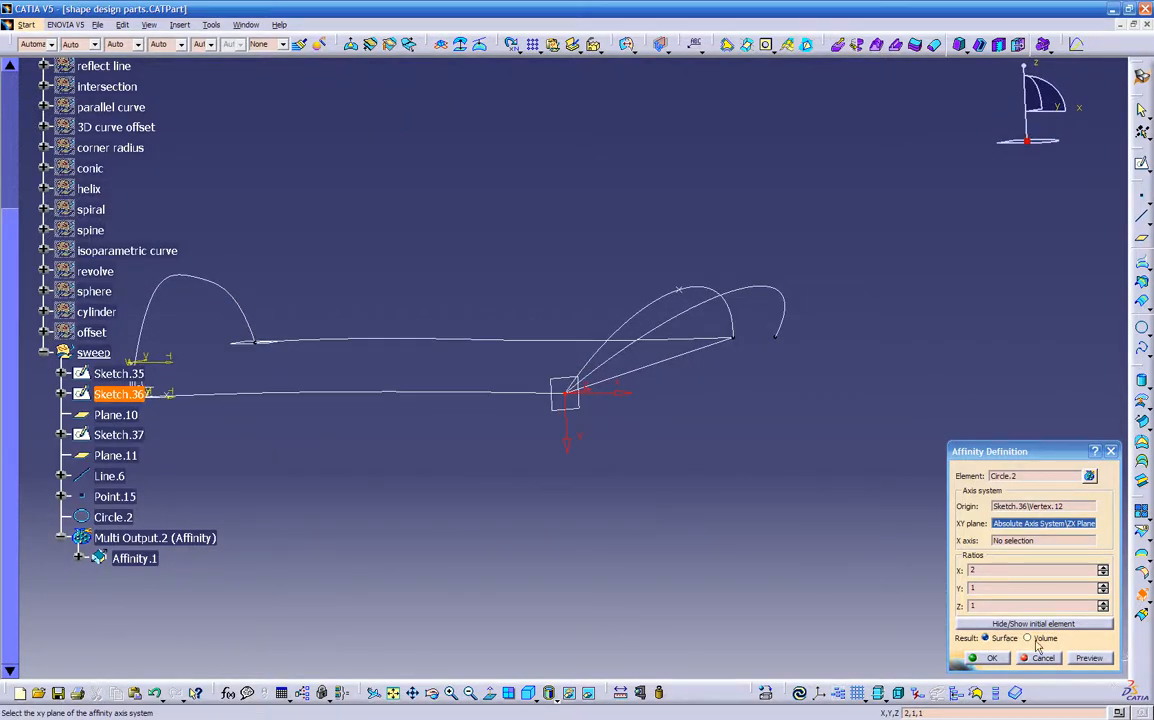
{"action": "left_click", "coordinate": [1043, 659]}
- Create a point at the middle of the line joining the two curve ends
{"action": "middle_click_drag", "start_coordinate": [719, 466], "coordinate": [675, 423]}
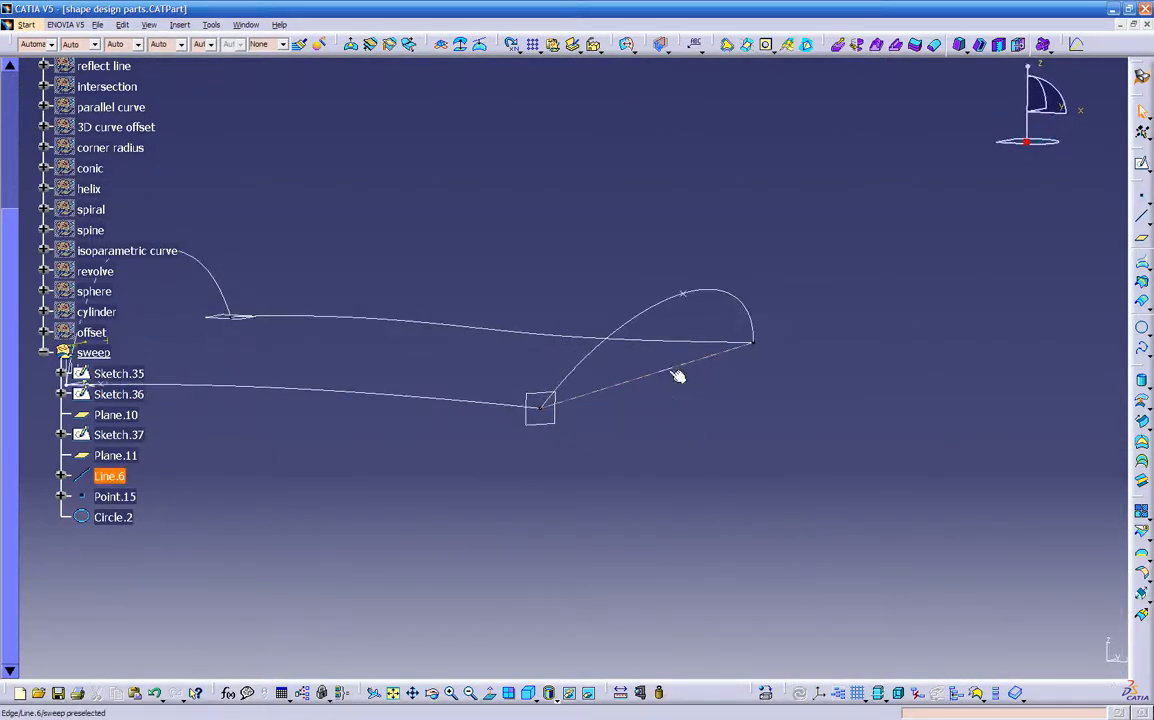
{"action": "left_click", "coordinate": [1143, 200]}
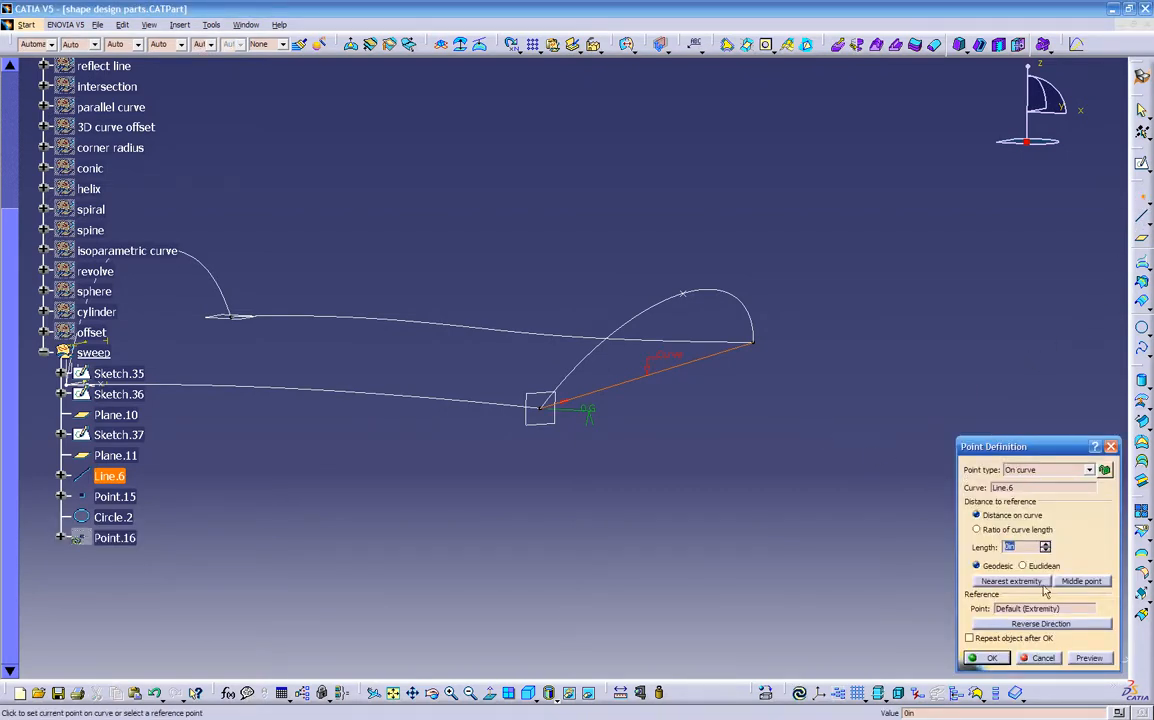
{"action": "left_click", "coordinate": [1080, 582]}
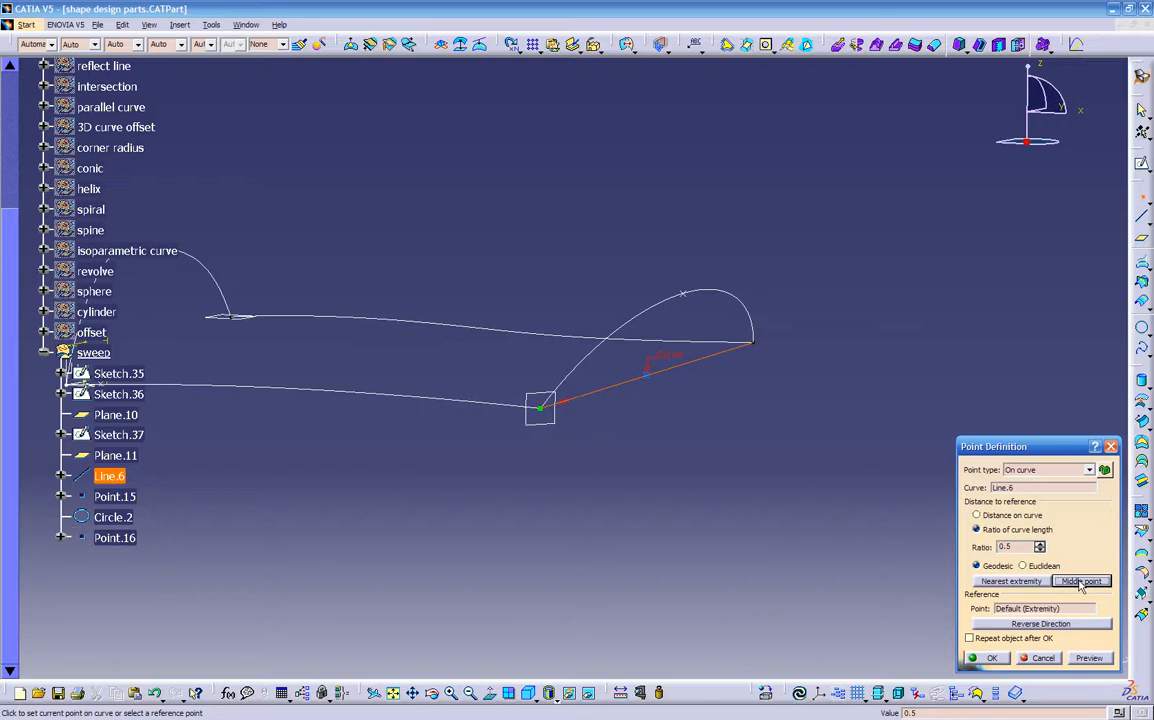
{"action": "left_click", "coordinate": [993, 658]}
- Try an affinity of the arc about the line's midpoint with an X ratio of 2
{"action": "middle_click_drag", "start_coordinate": [740, 530], "coordinate": [781, 485]}
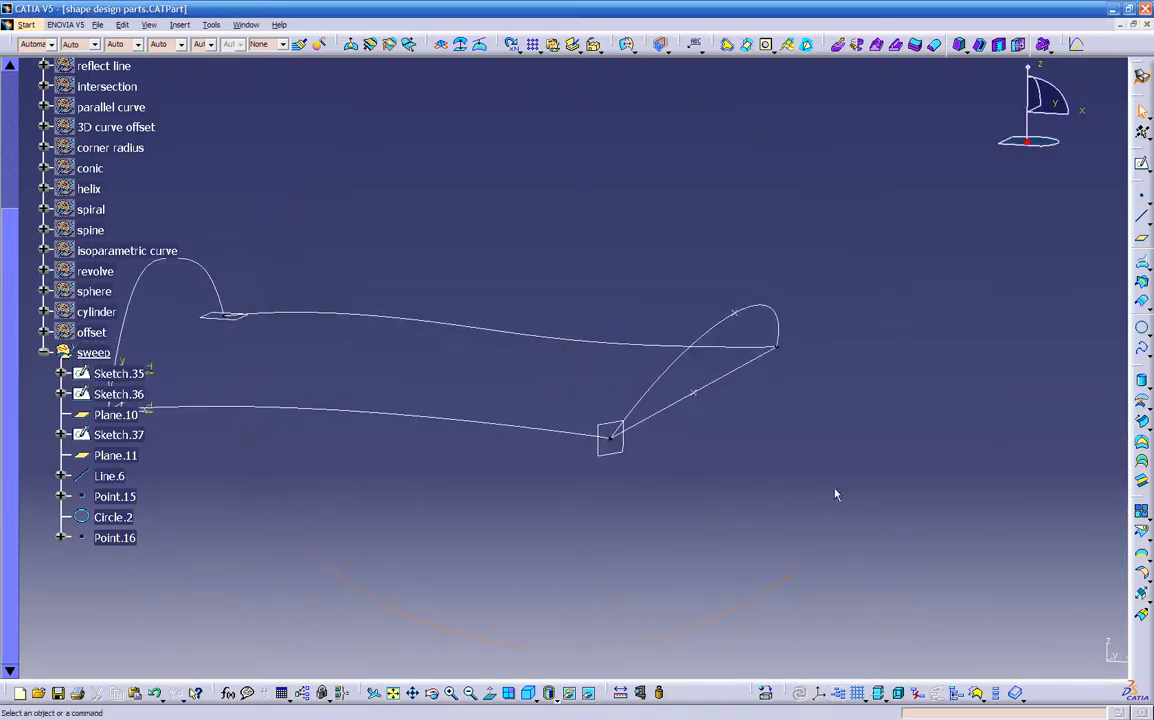
{"action": "left_click", "coordinate": [1142, 594]}
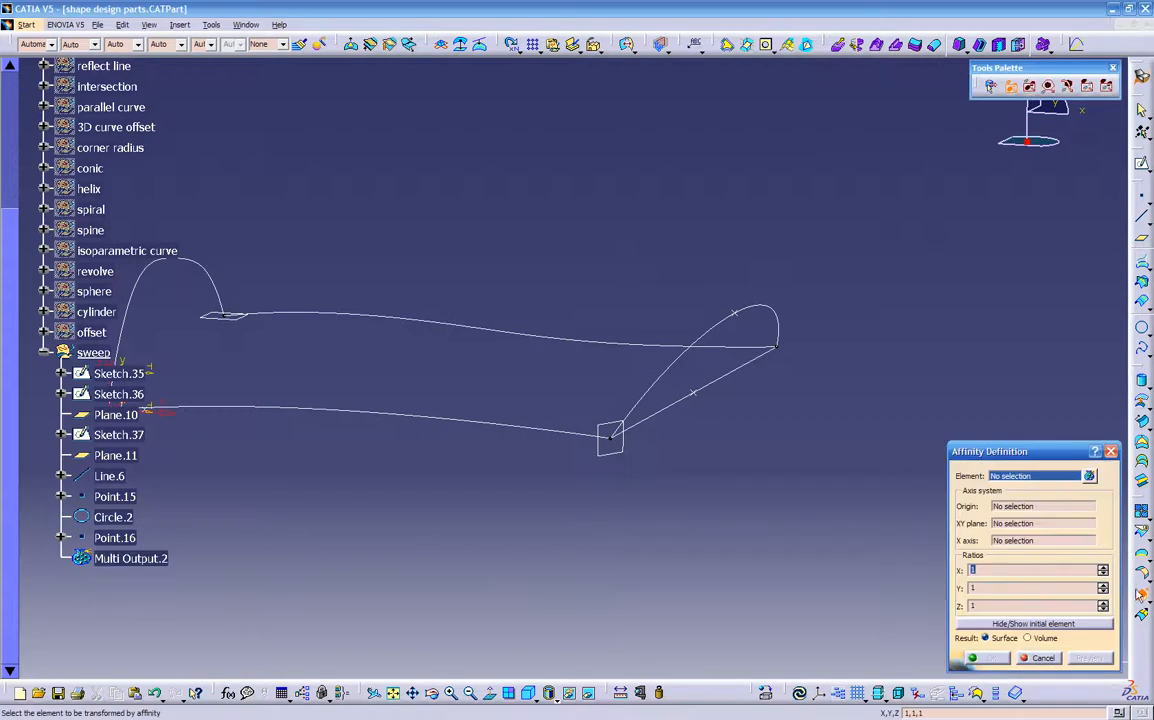
{"action": "left_click", "coordinate": [679, 360]}
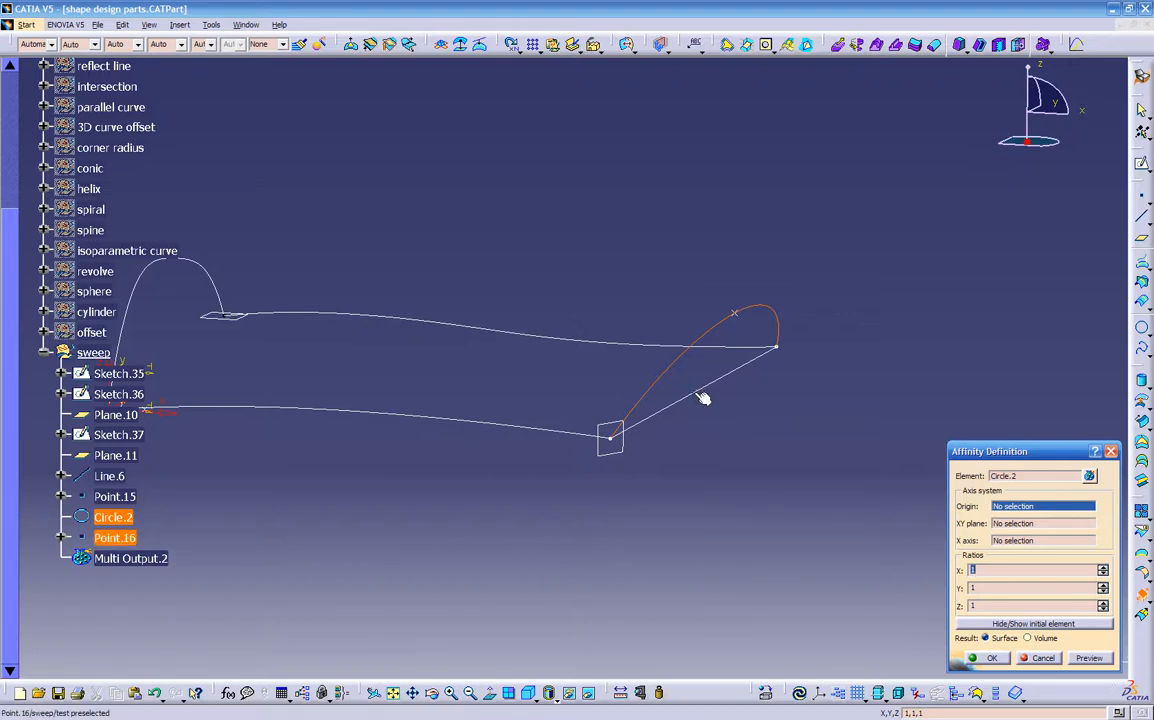
{"action": "left_click", "coordinate": [700, 395]}
{"action": "mouse_move", "coordinate": [698, 399]}
{"action": "middle_mouse_down"}
{"action": "mouse_move", "coordinate": [669, 410]}
{"action": "mouse_move", "coordinate": [778, 466]}
{"action": "mouse_move", "coordinate": [762, 479]}
{"action": "mouse_move", "coordinate": [840, 461]}
{"action": "middle_mouse_up"}
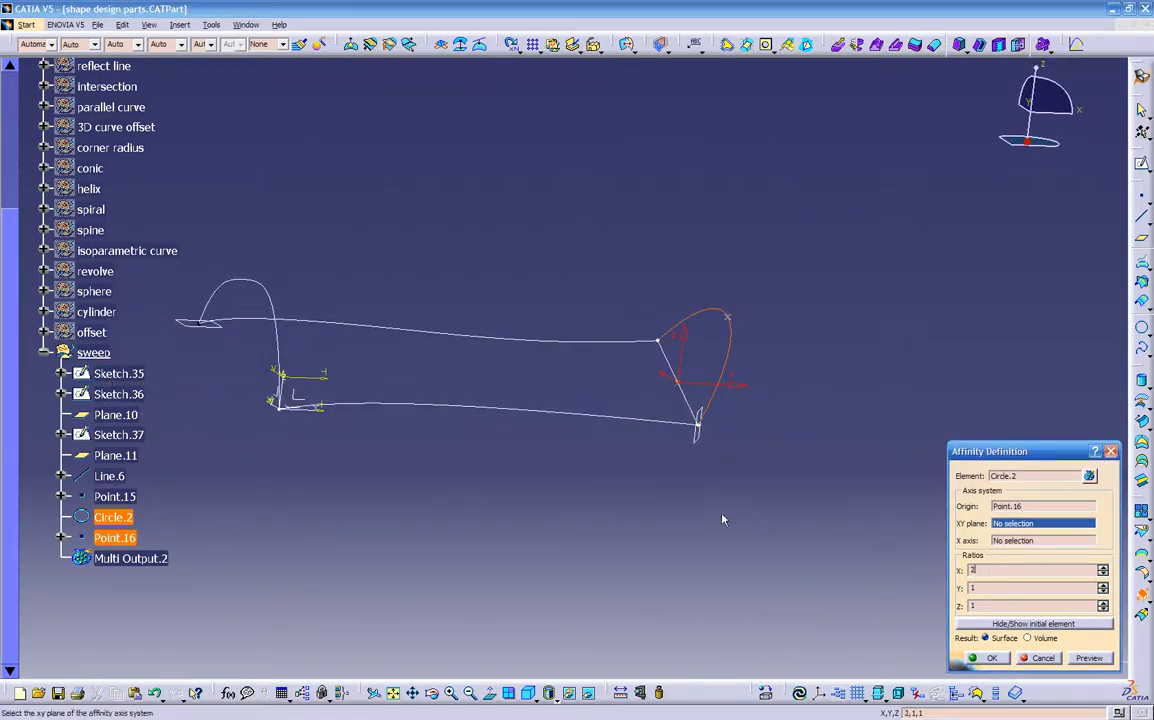
{"action": "type", "text": "2"}
{"action": "mouse_move", "coordinate": [680, 470]}
{"action": "middle_mouse_down"}
{"action": "mouse_move", "coordinate": [695, 479]}
{"action": "mouse_move", "coordinate": [711, 451]}
{"action": "mouse_move", "coordinate": [759, 432]}
{"action": "mouse_move", "coordinate": [814, 500]}
{"action": "mouse_move", "coordinate": [832, 497]}
{"action": "mouse_move", "coordinate": [814, 484]}
{"action": "mouse_move", "coordinate": [790, 414]}
{"action": "mouse_move", "coordinate": [623, 424]}
{"action": "mouse_move", "coordinate": [665, 432]}
{"action": "mouse_move", "coordinate": [538, 449]}
{"action": "mouse_move", "coordinate": [525, 471]}
{"action": "mouse_move", "coordinate": [636, 440]}
{"action": "mouse_move", "coordinate": [796, 480]}
{"action": "mouse_move", "coordinate": [817, 466]}
{"action": "mouse_move", "coordinate": [626, 440]}
{"action": "mouse_move", "coordinate": [397, 353]}
{"action": "mouse_move", "coordinate": [489, 471]}
{"action": "mouse_move", "coordinate": [589, 540]}
{"action": "middle_mouse_up"}
- Try an affinity Y ratio of 2, return it to 1, try a Z ratio of 3, and cancel the affinity
{"action": "left_click", "coordinate": [992, 588]}
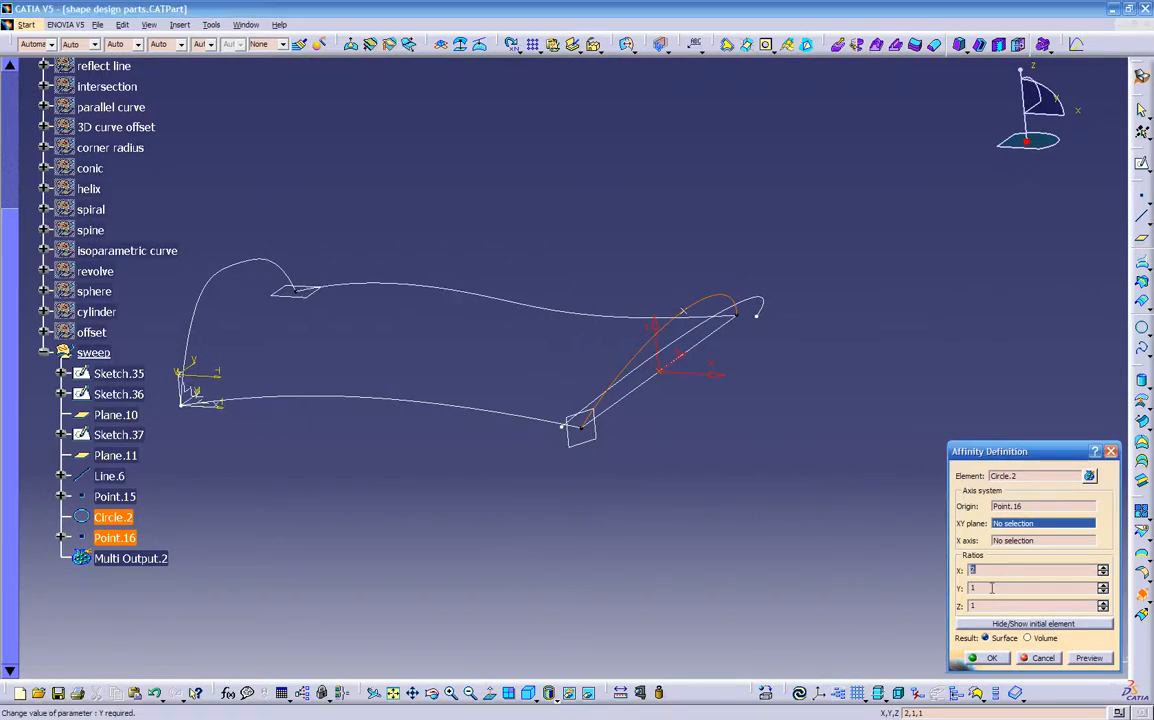
{"action": "type", "text": "2"}
{"action": "middle_click_drag", "start_coordinate": [681, 508], "coordinate": [620, 333]}
{"action": "left_click_drag", "start_coordinate": [998, 602], "coordinate": [912, 591]}
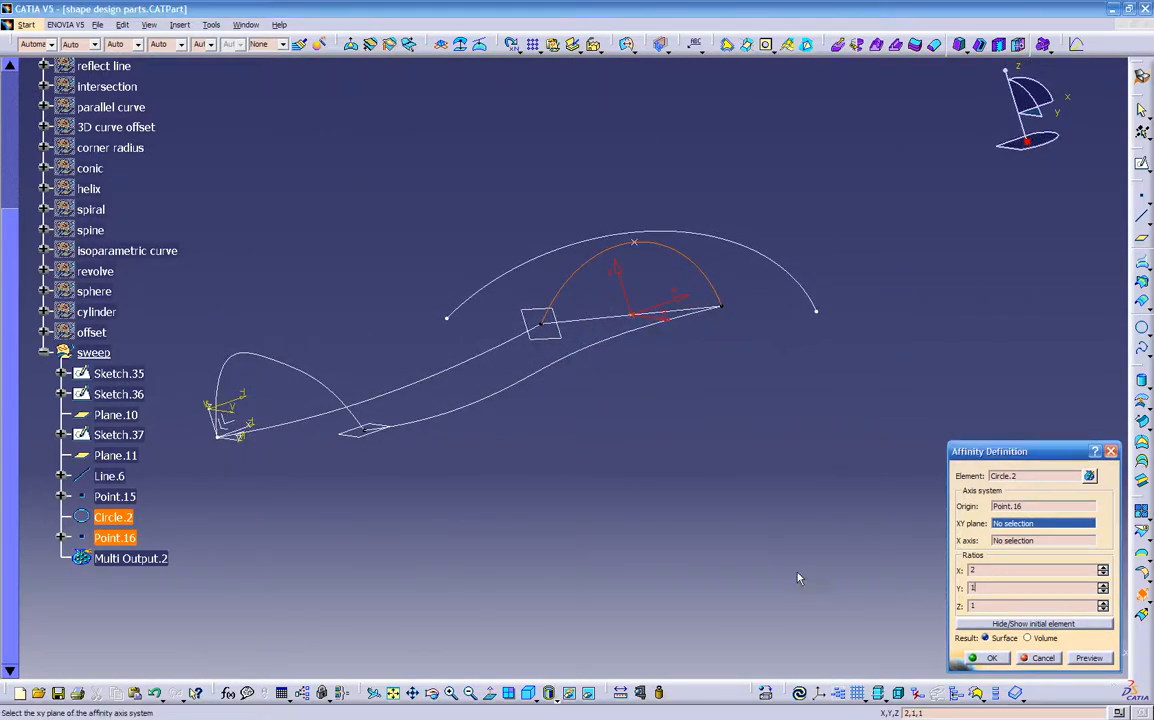
{"action": "type", "text": "1"}
{"action": "left_click_drag", "start_coordinate": [990, 605], "coordinate": [926, 607]}
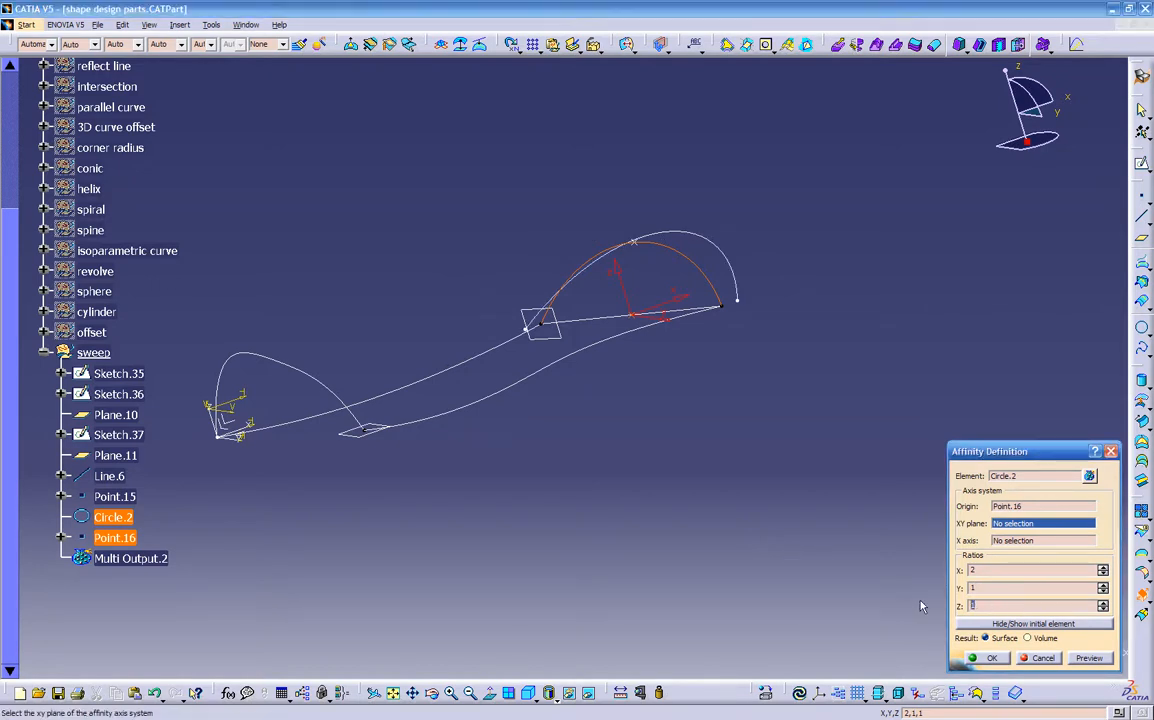
{"action": "type", "text": "3"}
{"action": "middle_click_drag", "start_coordinate": [786, 537], "coordinate": [573, 466]}
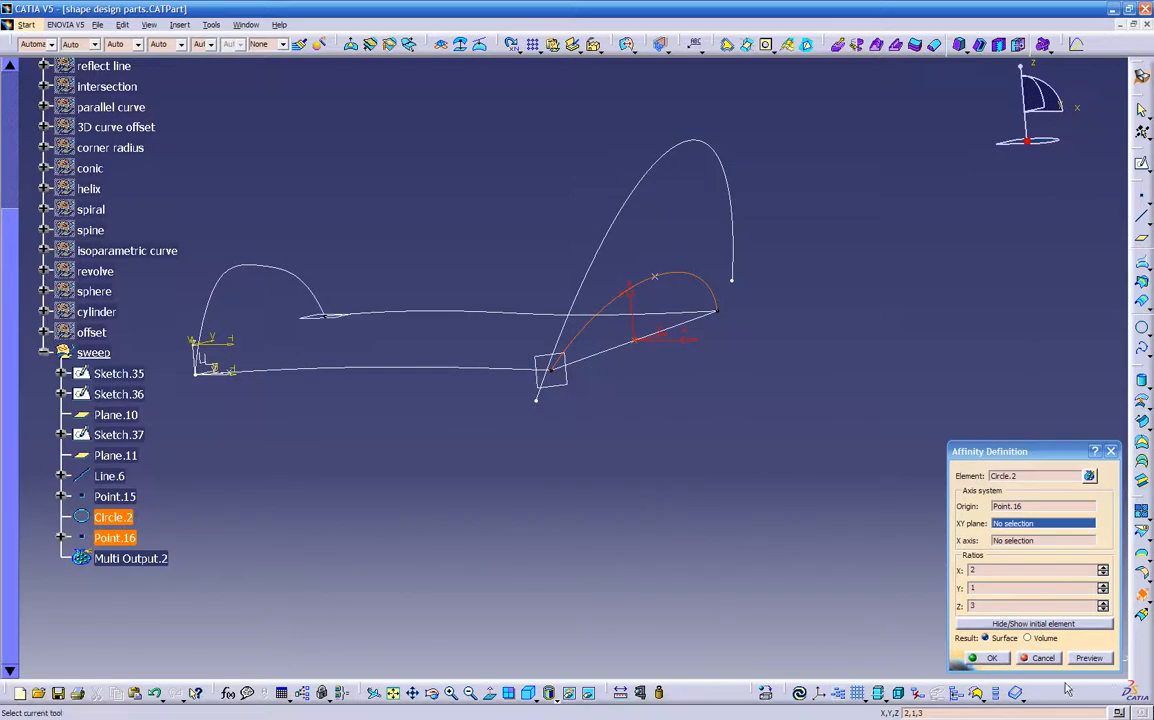
{"action": "left_click", "coordinate": [1041, 658]}
- Examine how the three-point arc lines up with the YZ-plane curve, finishing in the standard back view
{"action": "middle_click_drag", "start_coordinate": [786, 495], "coordinate": [578, 486]}
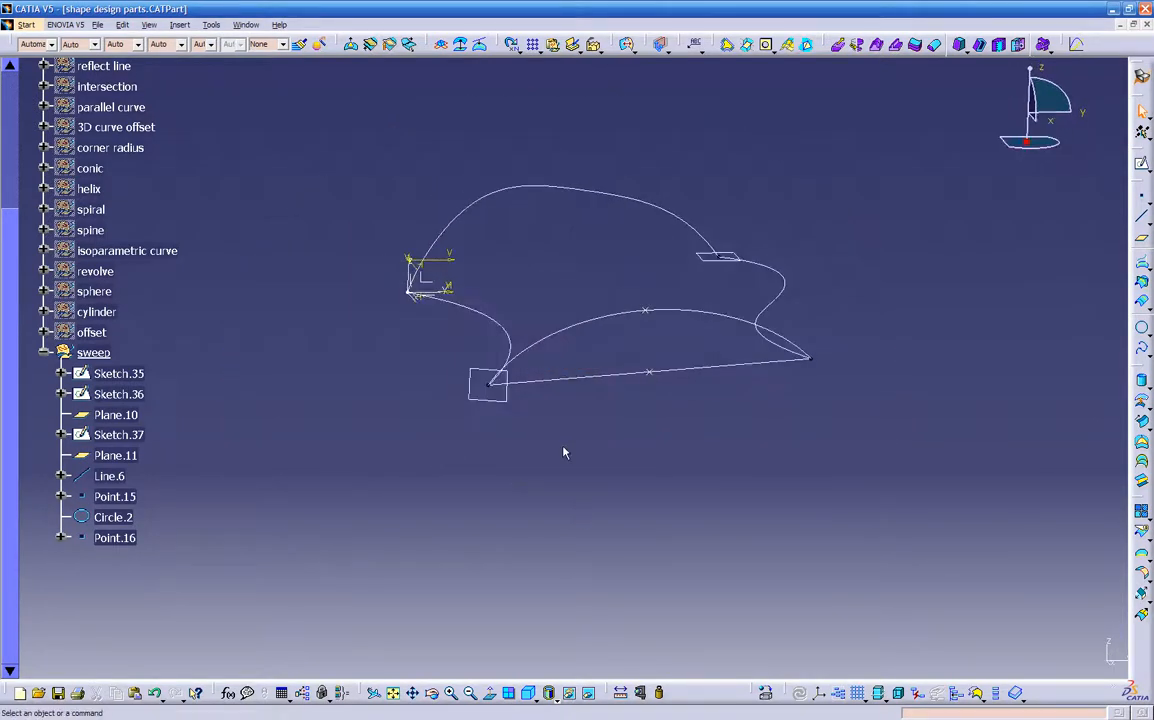
{"action": "middle_click_drag", "start_coordinate": [528, 437], "coordinate": [508, 295]}
{"action": "middle_click_drag", "start_coordinate": [839, 456], "coordinate": [726, 380]}
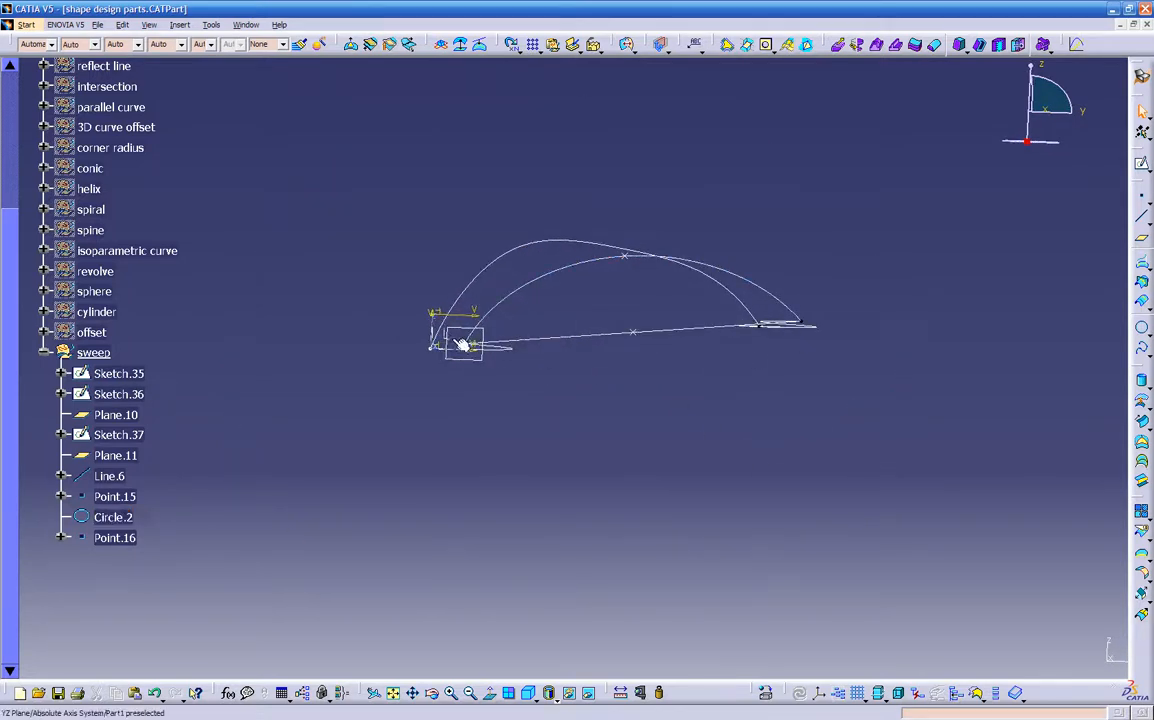
{"action": "left_click", "coordinate": [490, 693]}
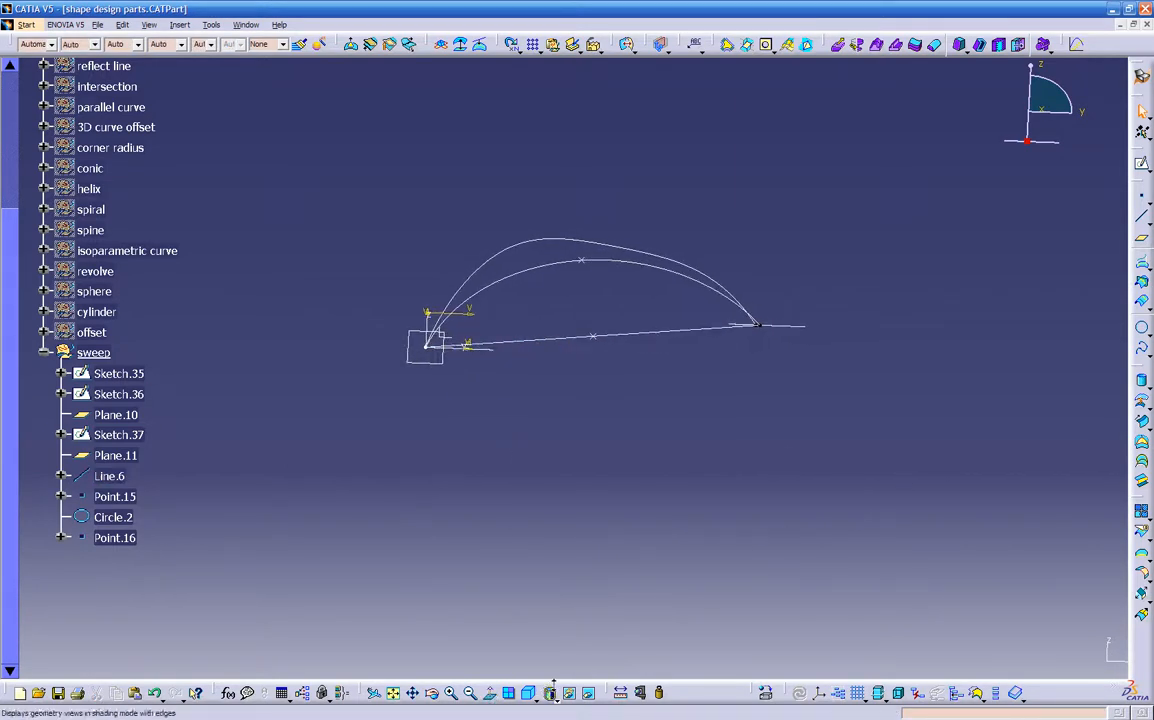
{"action": "left_click", "coordinate": [528, 693]}
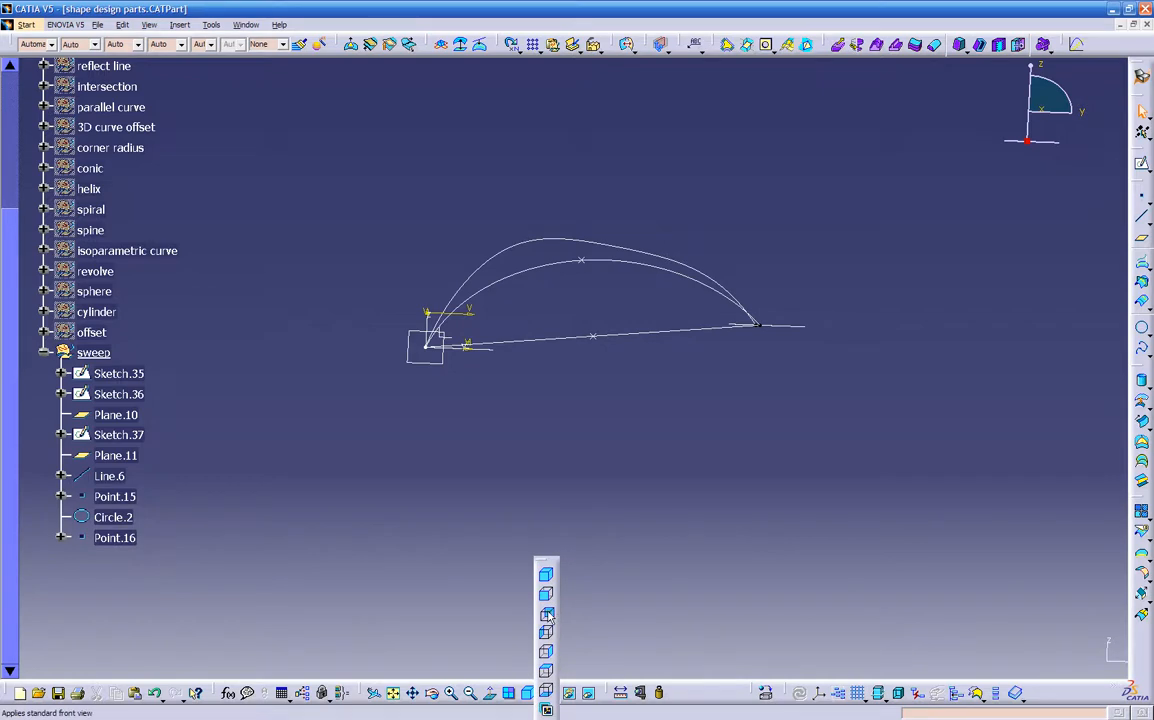
{"action": "left_click", "coordinate": [547, 615]}
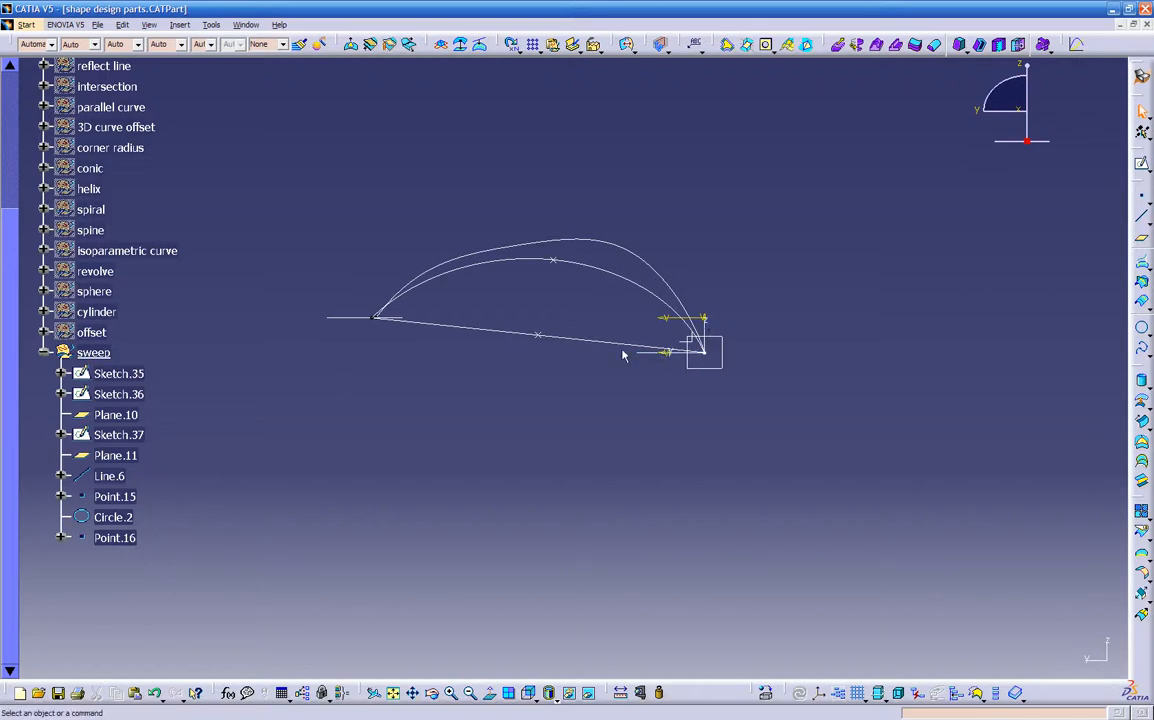
- Hide the line joining the two curve ends, its midpoint, and the point on the arc
{"action": "middle_click_drag", "start_coordinate": [447, 412], "coordinate": [627, 471]}
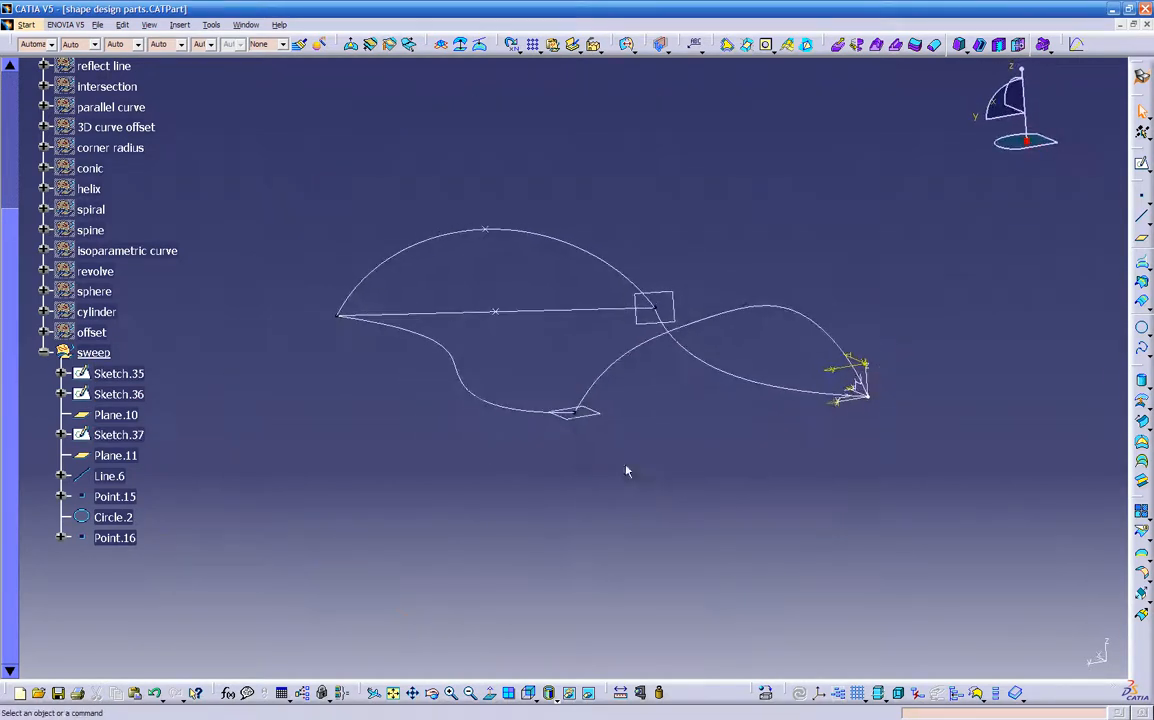
{"action": "right_click", "coordinate": [566, 316]}
{"action": "left_click", "coordinate": [592, 334]}
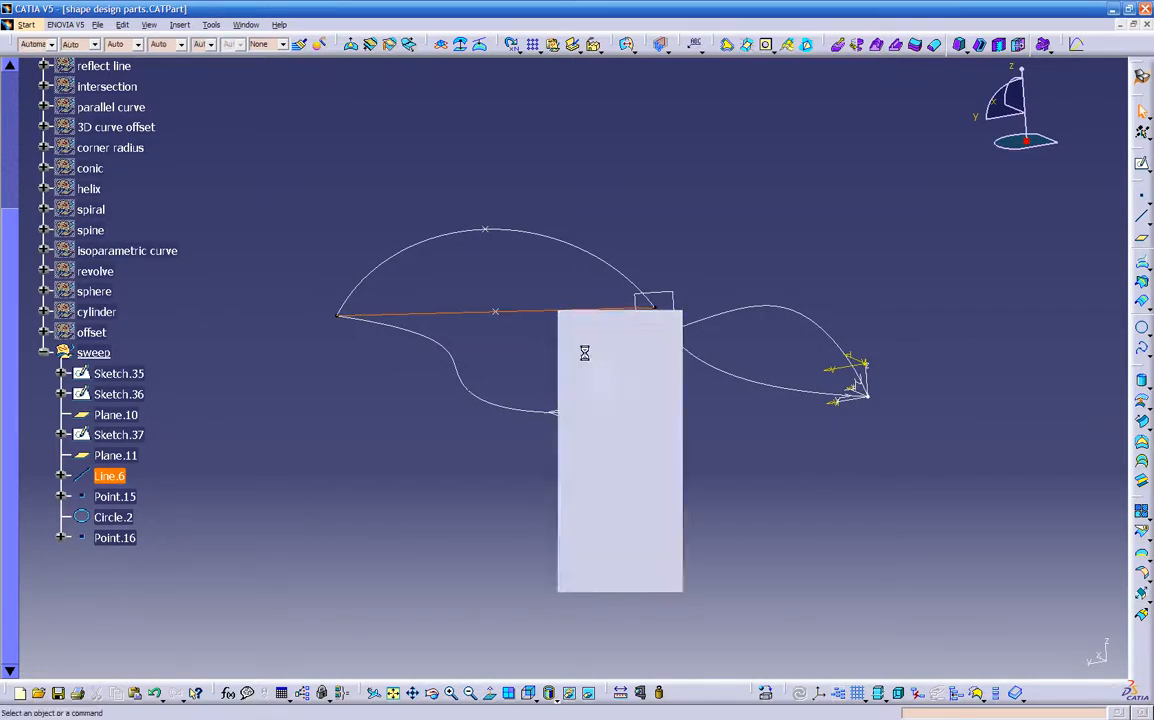
{"action": "right_click", "coordinate": [485, 278]}
{"action": "left_click", "coordinate": [505, 289]}
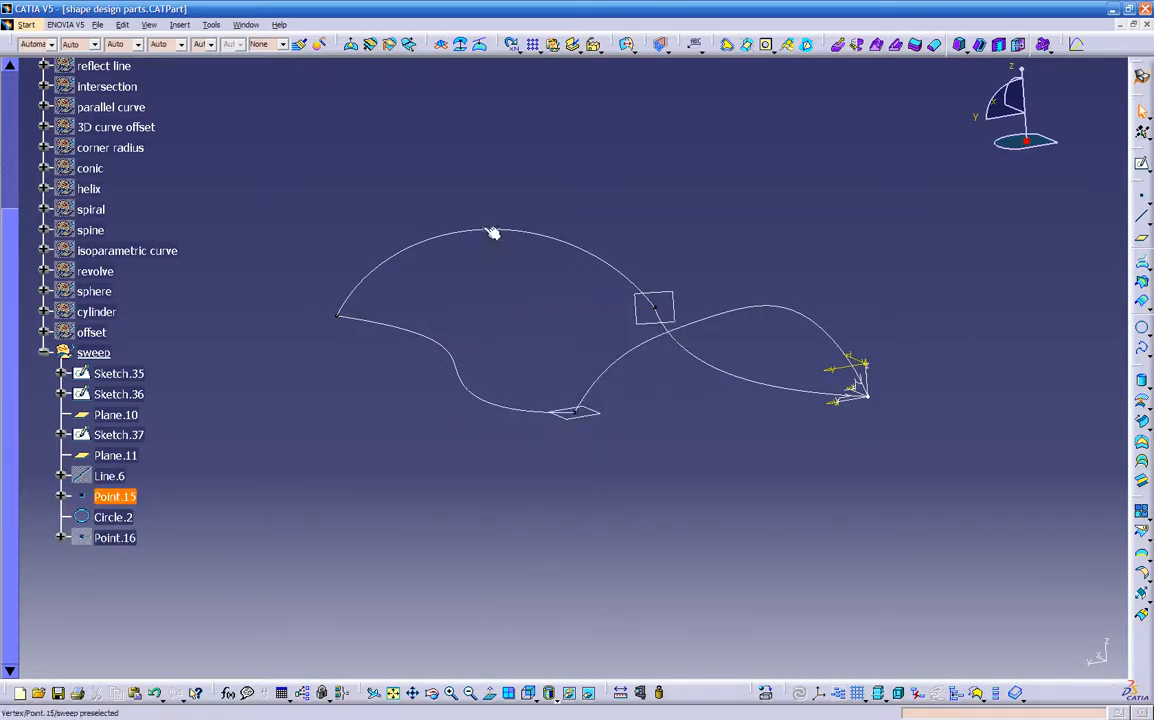
{"action": "right_click", "coordinate": [493, 234]}
{"action": "left_click", "coordinate": [512, 288]}
{"action": "middle_click_drag", "start_coordinate": [620, 374], "coordinate": [810, 424]}
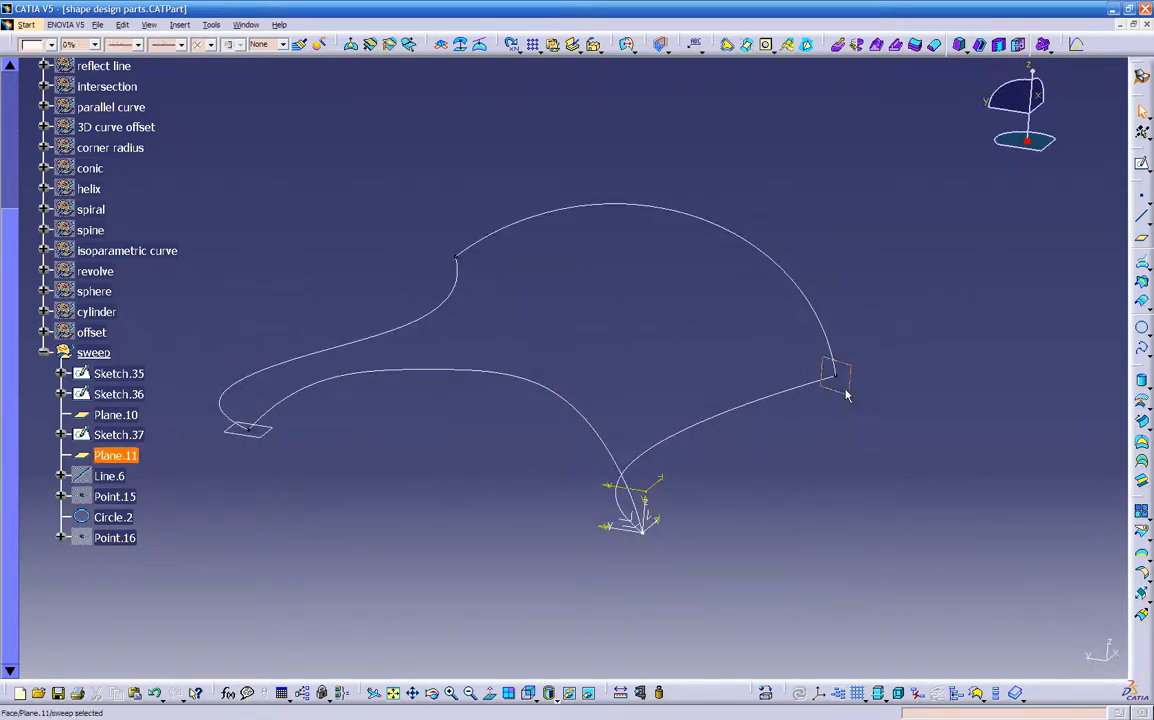
- Hide the two construction planes at the ends of the guide curves
{"action": "right_click", "coordinate": [846, 396]}
{"action": "left_click", "coordinate": [880, 428]}
{"action": "middle_click_drag", "start_coordinate": [880, 428], "coordinate": [635, 430]}
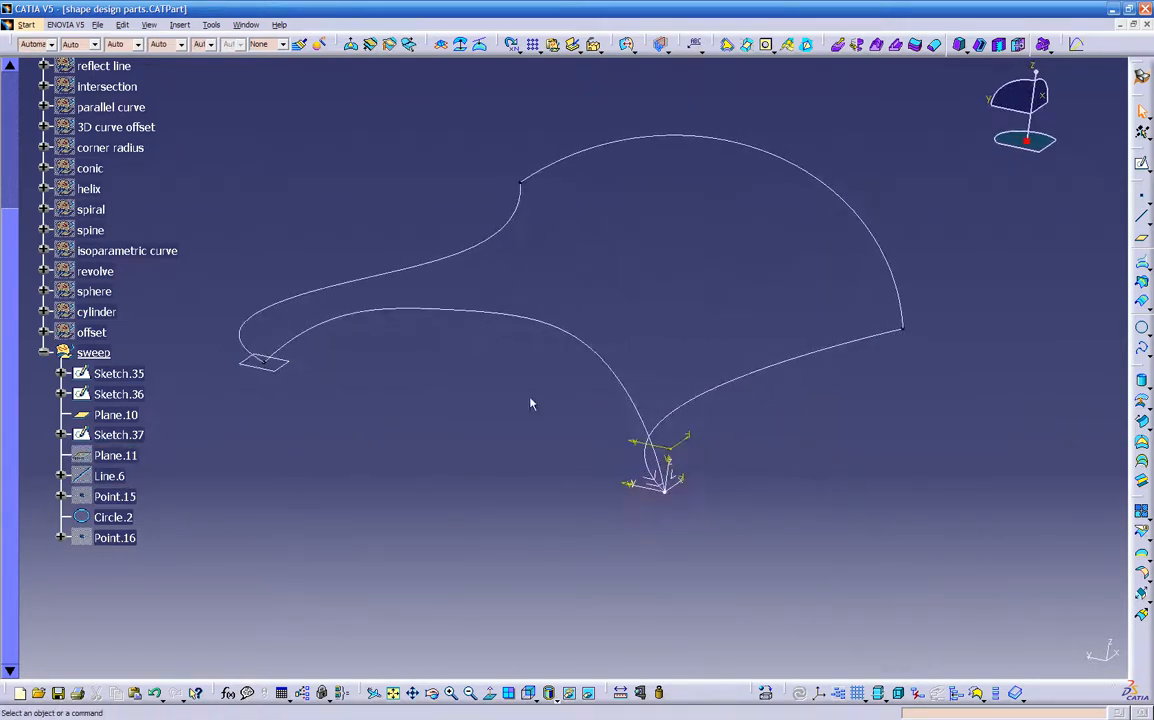
{"action": "right_click", "coordinate": [285, 366]}
{"action": "left_click", "coordinate": [322, 402]}
{"action": "middle_click_drag", "start_coordinate": [330, 422], "coordinate": [560, 412]}
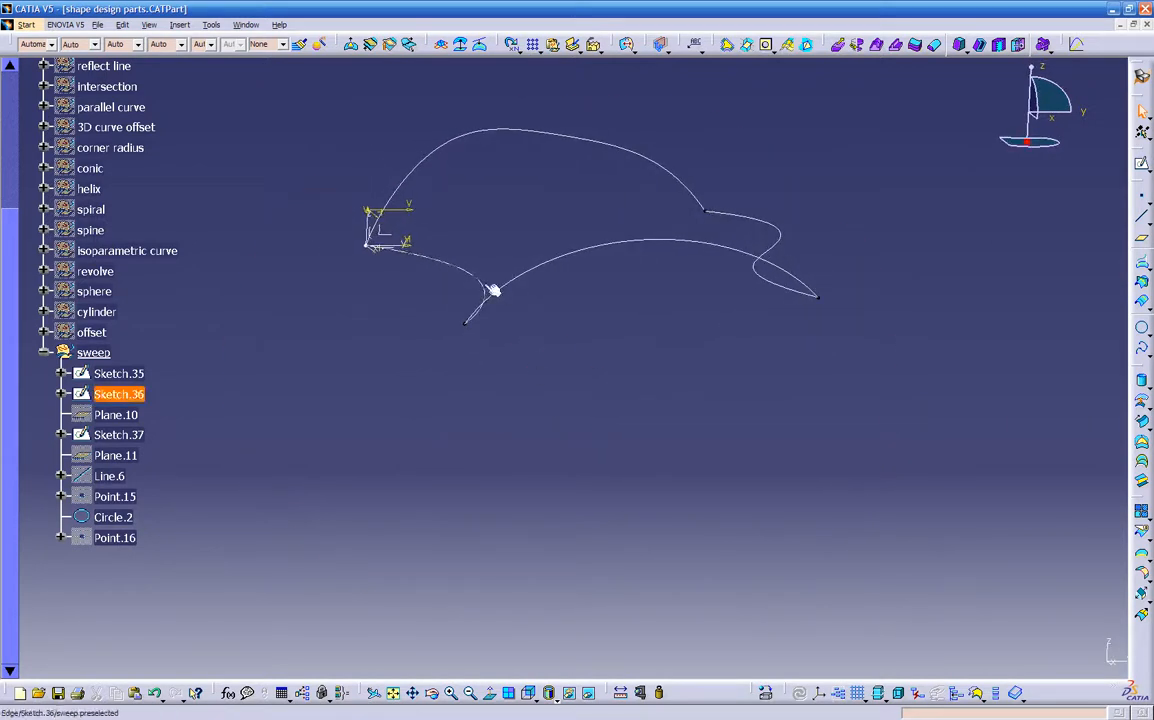
- Sketch a slanted line about 7 in long at about 246 degrees on the YZ plane, below the curves
{"action": "left_click", "coordinate": [381, 233]}
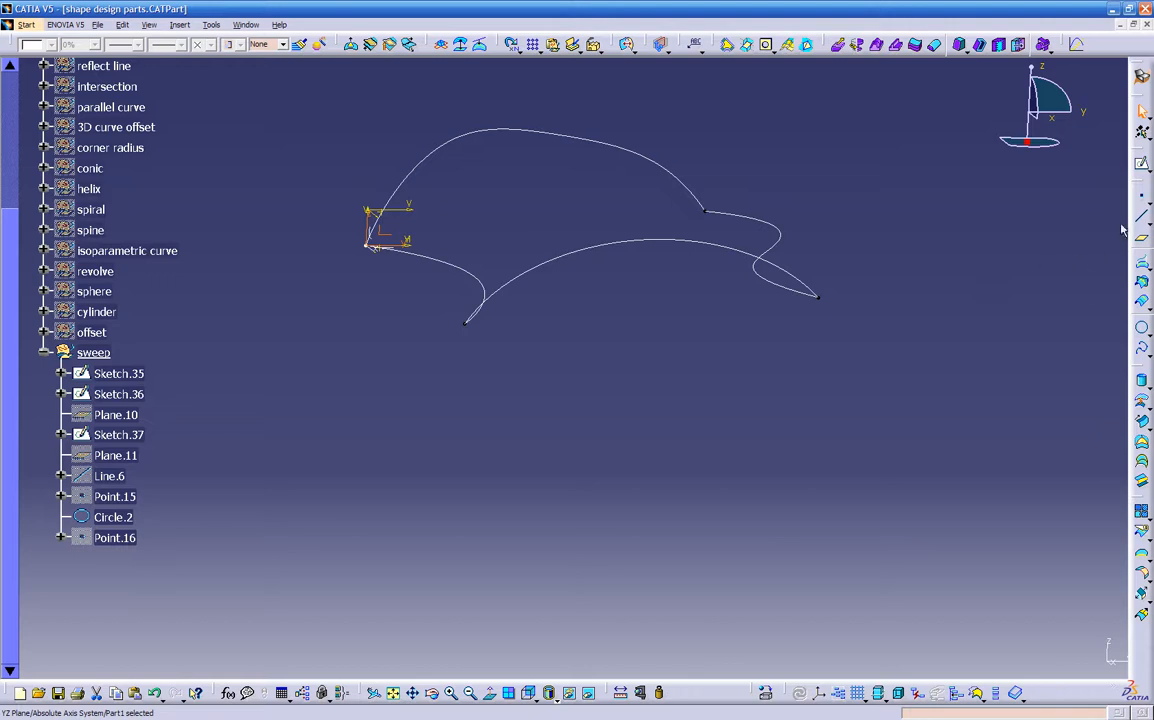
{"action": "left_click", "coordinate": [1143, 170]}
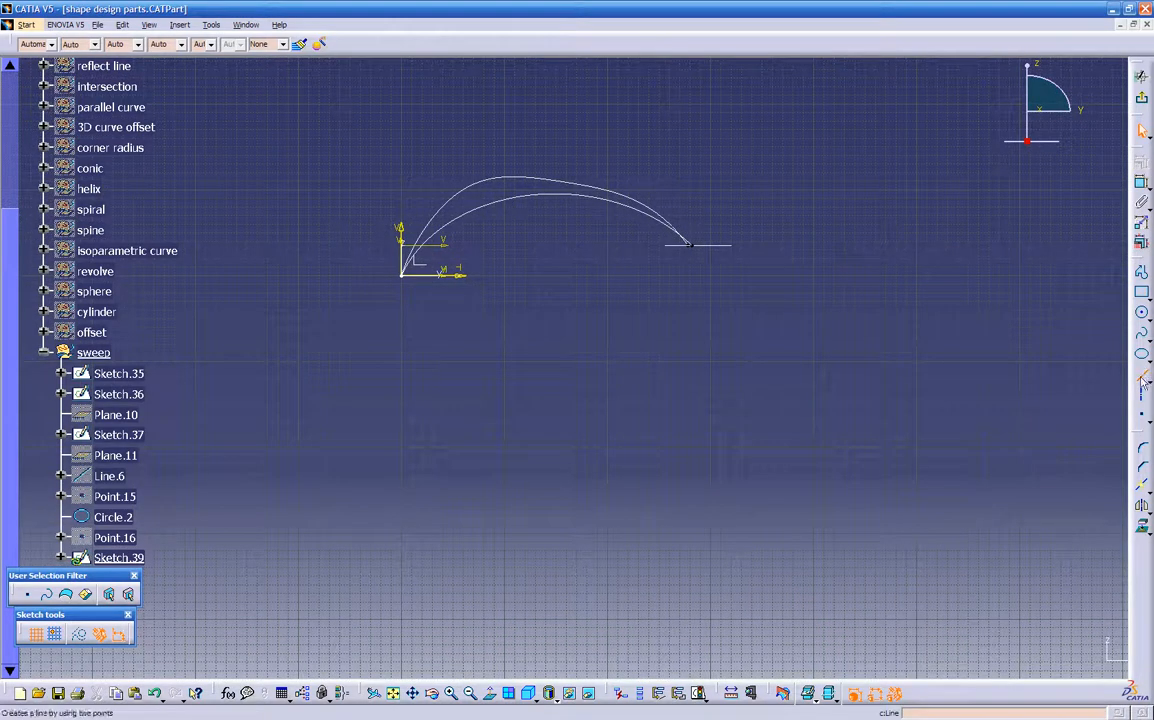
{"action": "left_click", "coordinate": [1143, 380]}
{"action": "left_click", "coordinate": [575, 345]}
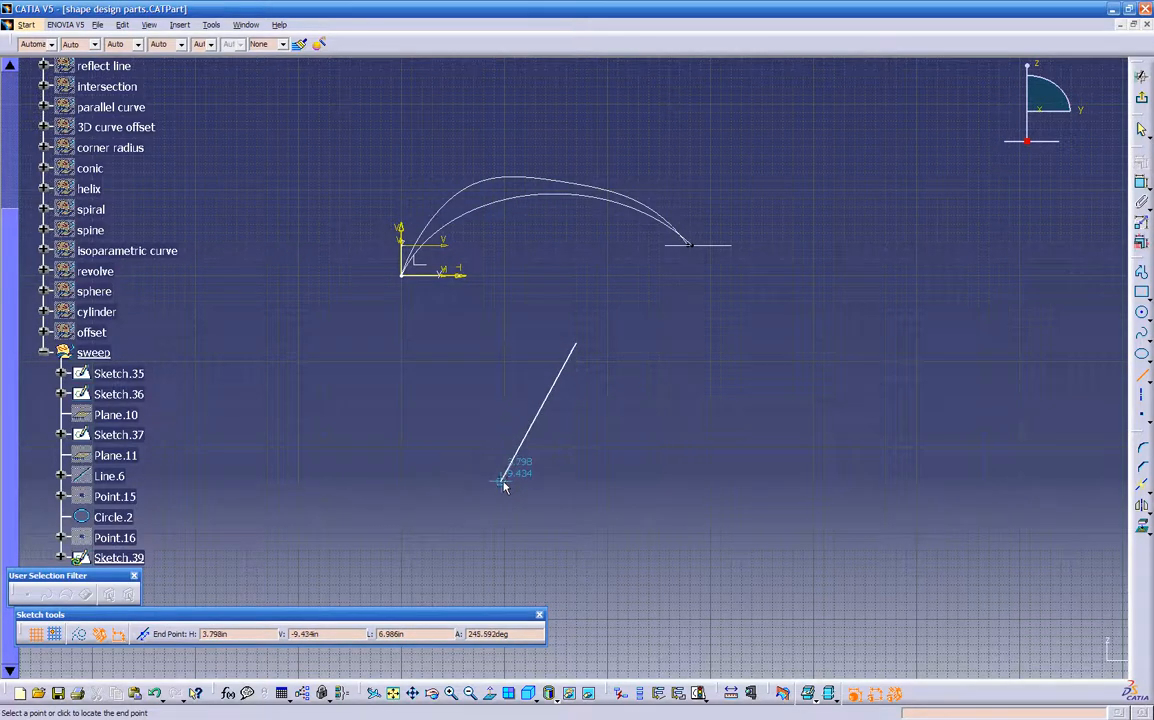
{"action": "left_click", "coordinate": [501, 481]}
{"action": "left_click", "coordinate": [1142, 103]}
- Start an extruded surface from the Sketch.36 profile curve, using the slanted line sketch as its direction
{"action": "mouse_move", "coordinate": [940, 337]}
{"action": "middle_mouse_down"}
{"action": "mouse_move", "coordinate": [729, 389]}
{"action": "mouse_move", "coordinate": [787, 436]}
{"action": "mouse_move", "coordinate": [801, 487]}
{"action": "mouse_move", "coordinate": [621, 312]}
{"action": "mouse_move", "coordinate": [597, 403]}
{"action": "mouse_move", "coordinate": [629, 320]}
{"action": "middle_mouse_up"}
{"action": "left_click", "coordinate": [629, 351]}
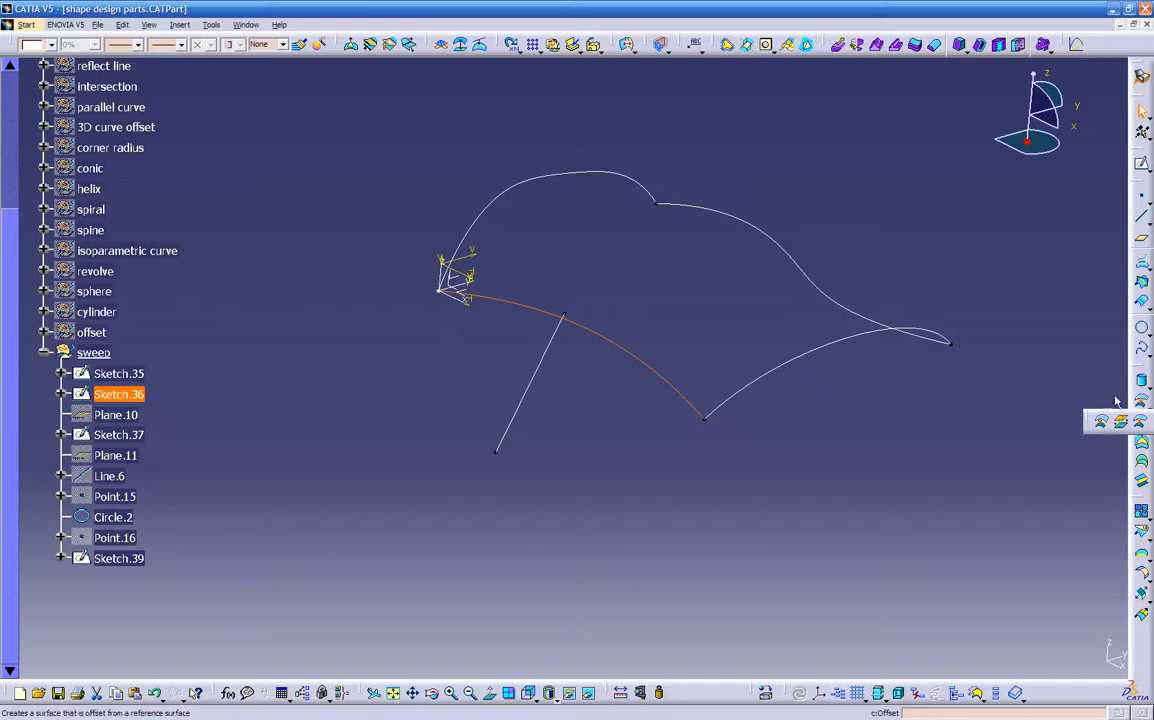
{"action": "left_click", "coordinate": [1147, 392]}
{"action": "left_click", "coordinate": [1083, 400]}
{"action": "middle_click_drag", "start_coordinate": [666, 418], "coordinate": [470, 300]}
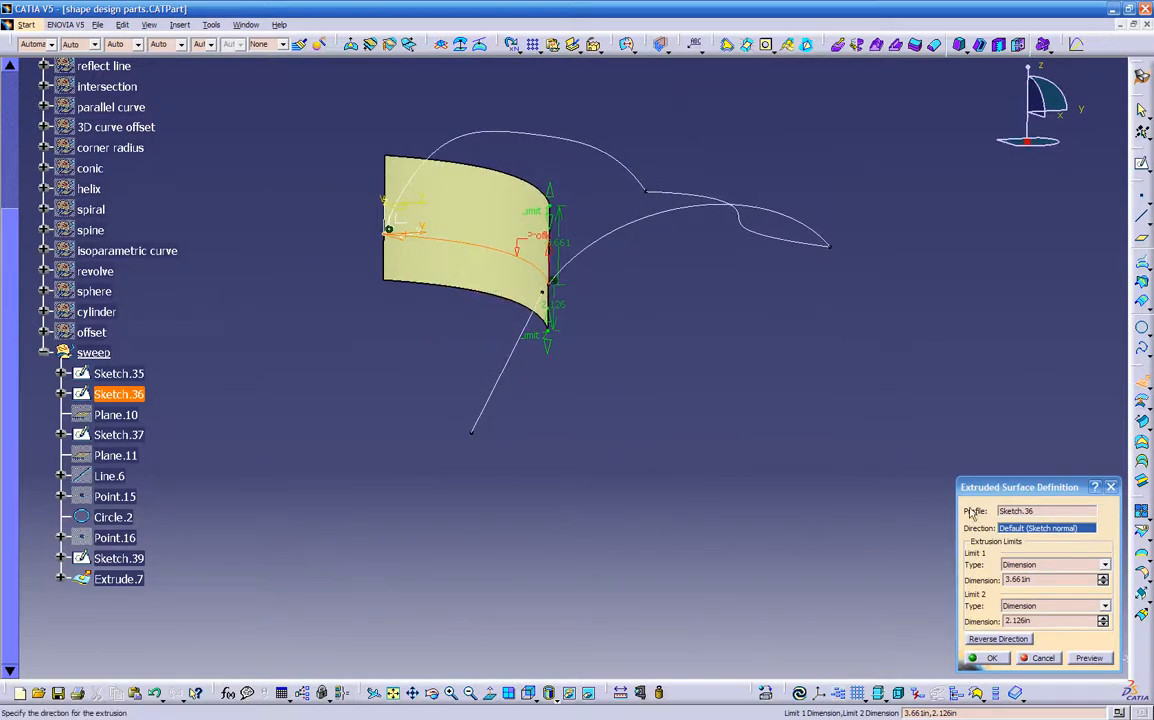
{"action": "left_click", "coordinate": [508, 363]}
{"action": "mouse_move", "coordinate": [574, 380]}
{"action": "middle_mouse_down"}
{"action": "mouse_move", "coordinate": [492, 344]}
{"action": "mouse_move", "coordinate": [530, 365]}
{"action": "middle_mouse_up"}
{"action": "middle_click_drag", "start_coordinate": [748, 362], "coordinate": [692, 374]}
- Set the extrusion's limit 1 to 0 in, reverse its direction, stretch limit 2 to about 4.9 in, and create the surface
{"action": "double_click", "coordinate": [1033, 579]}
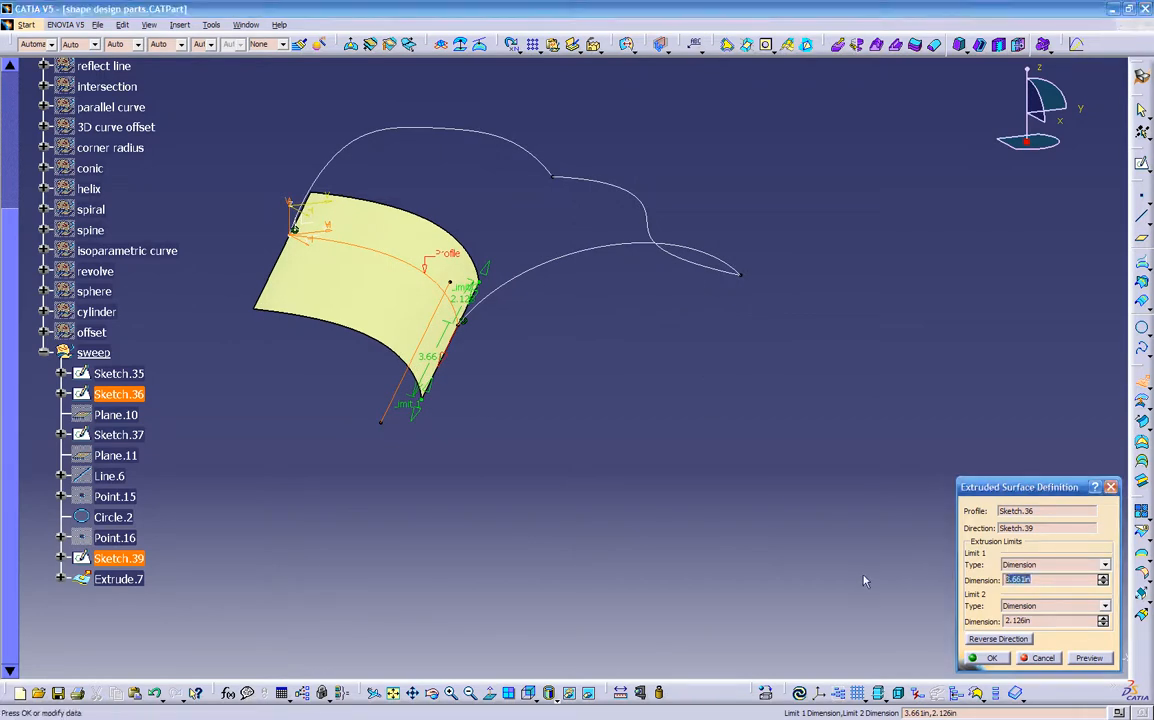
{"action": "type", "text": "0"}
{"action": "key", "text": "Return"}
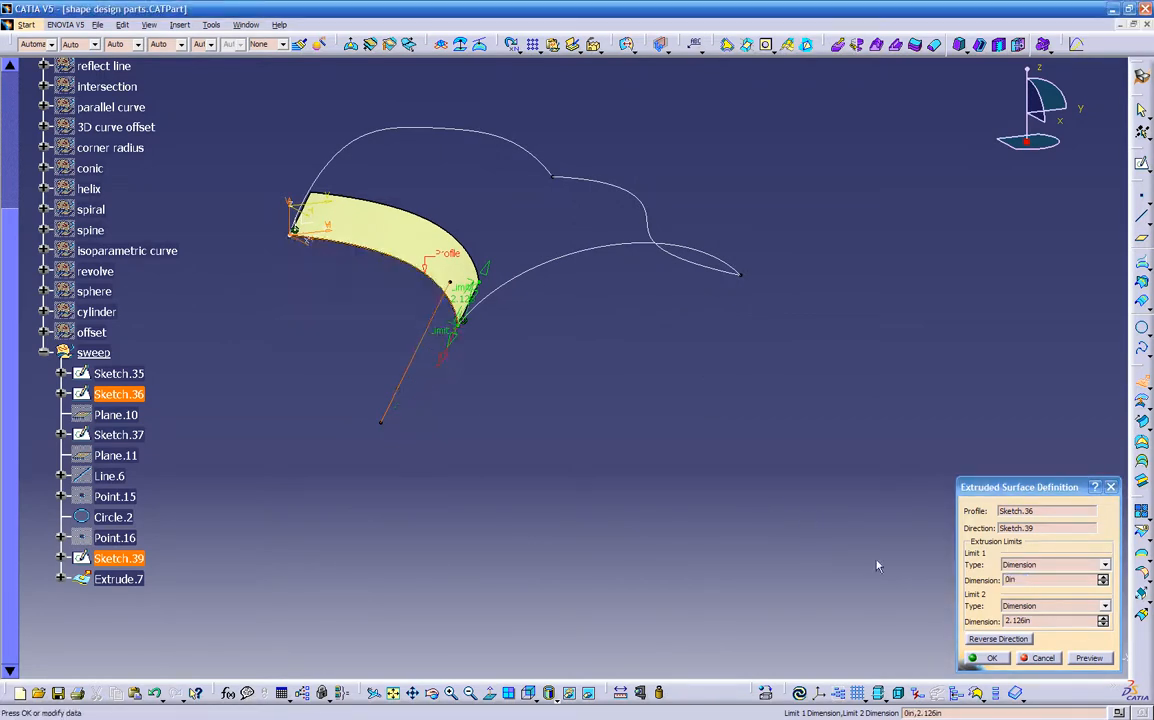
{"action": "left_click", "coordinate": [978, 639]}
{"action": "middle_click_drag", "start_coordinate": [680, 453], "coordinate": [855, 443]}
{"action": "left_click_drag", "start_coordinate": [609, 414], "coordinate": [556, 484]}
{"action": "middle_click_drag", "start_coordinate": [775, 455], "coordinate": [846, 573]}
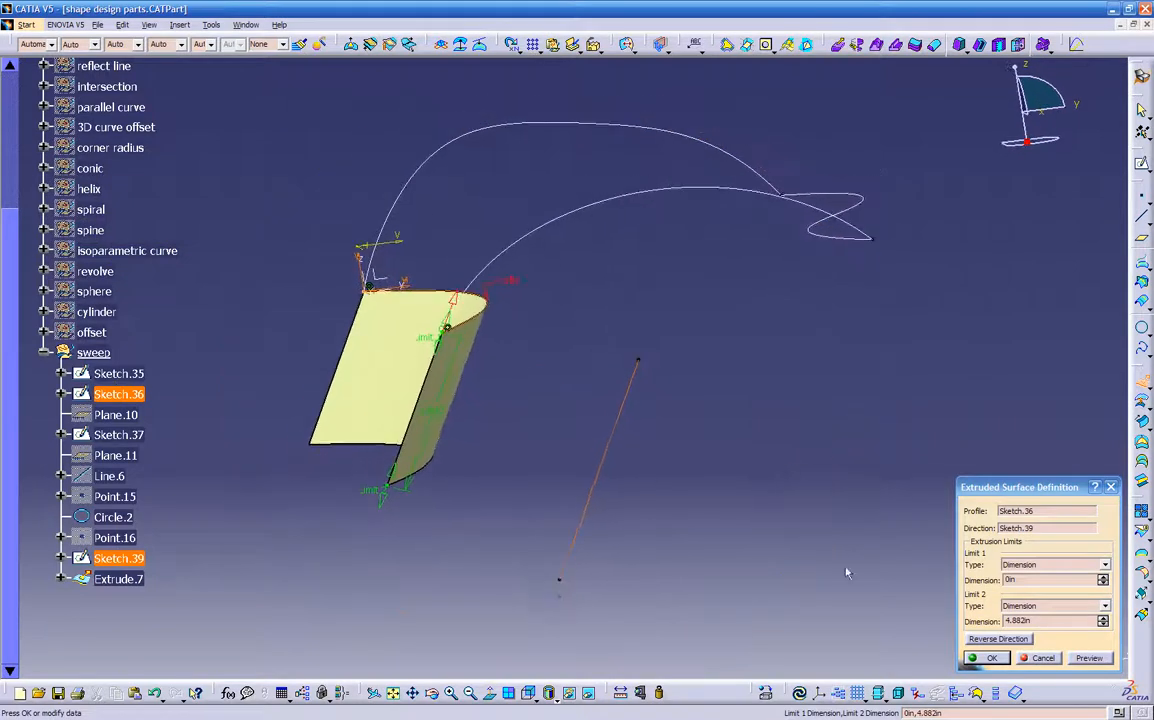
{"action": "left_click", "coordinate": [985, 657]}
- Extrude the S-shaped Sketch.37 curve along the slanted line in the reversed direction, with limits of 0 in and 4.882 in
{"action": "middle_click_drag", "start_coordinate": [945, 656], "coordinate": [838, 237]}
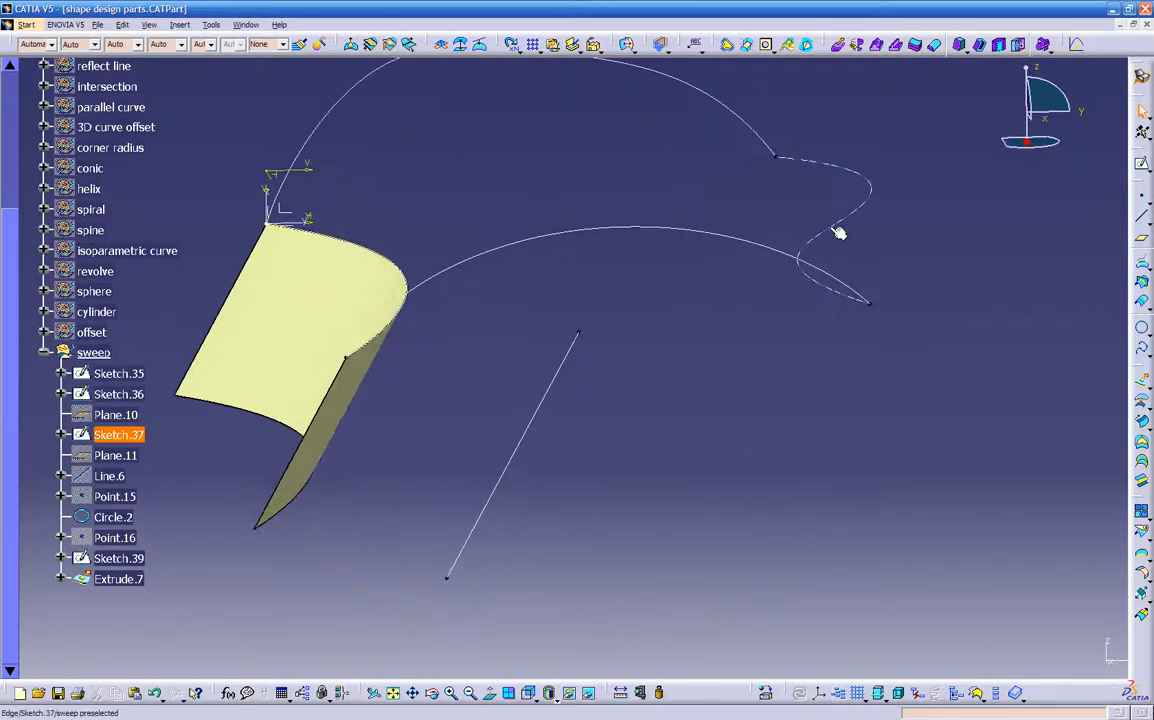
{"action": "left_click", "coordinate": [836, 235]}
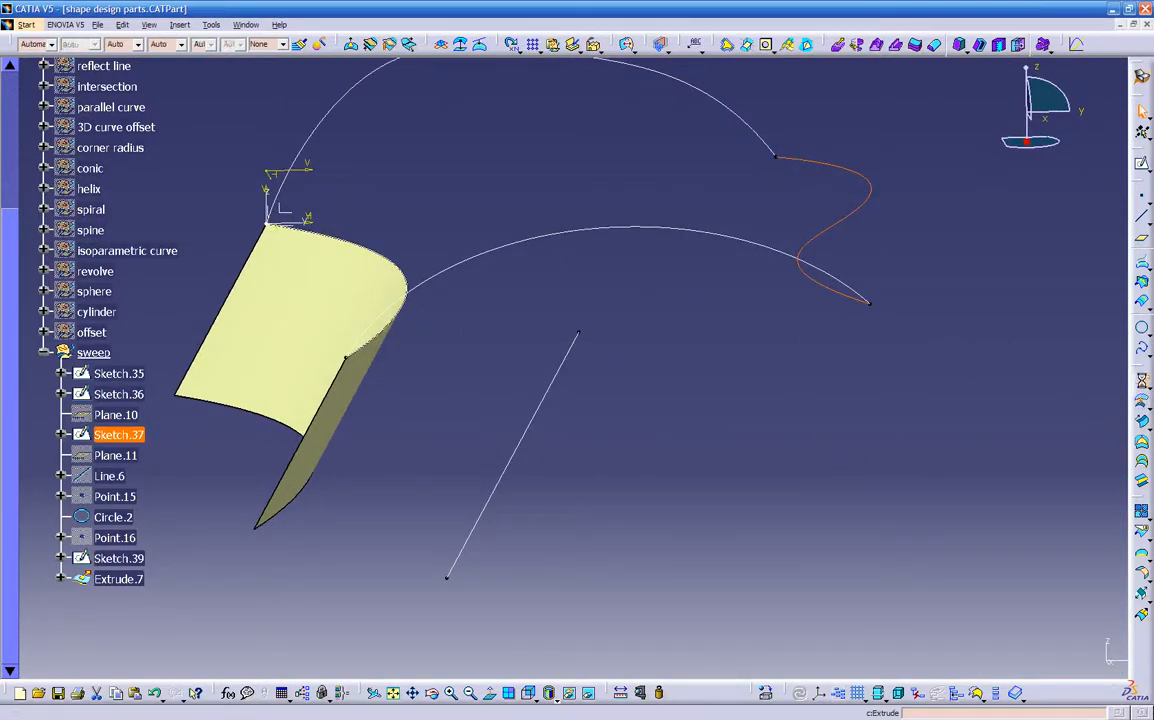
{"action": "left_click", "coordinate": [1144, 386]}
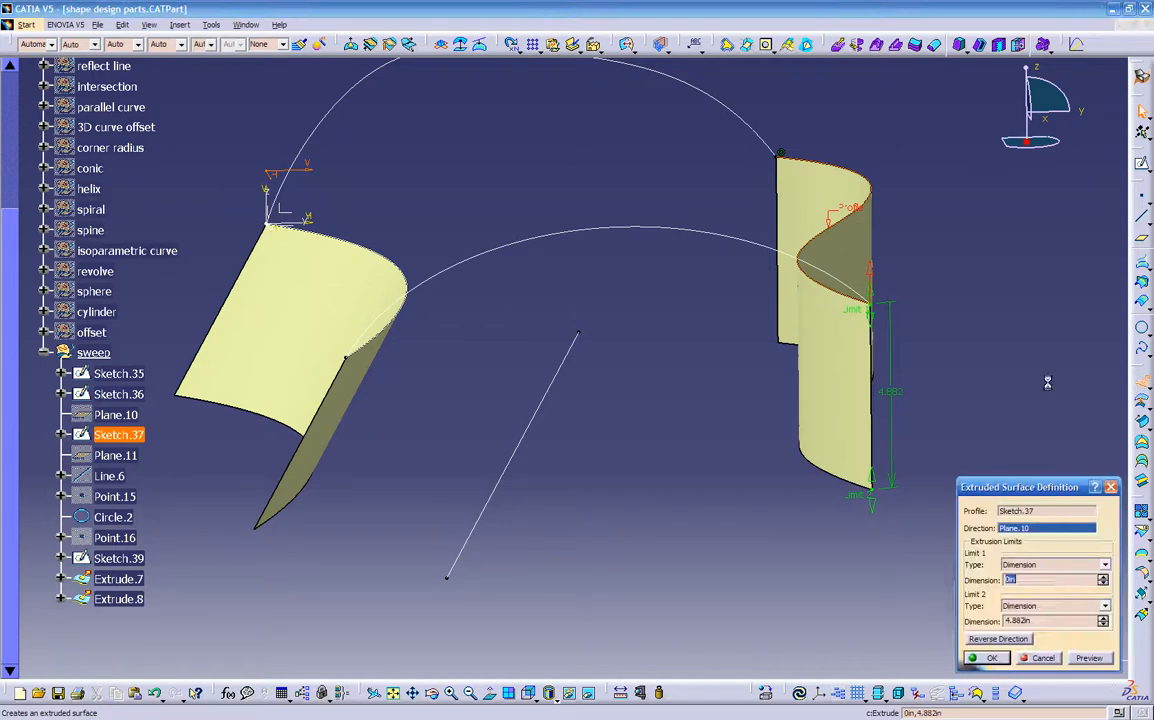
{"action": "left_click", "coordinate": [556, 377]}
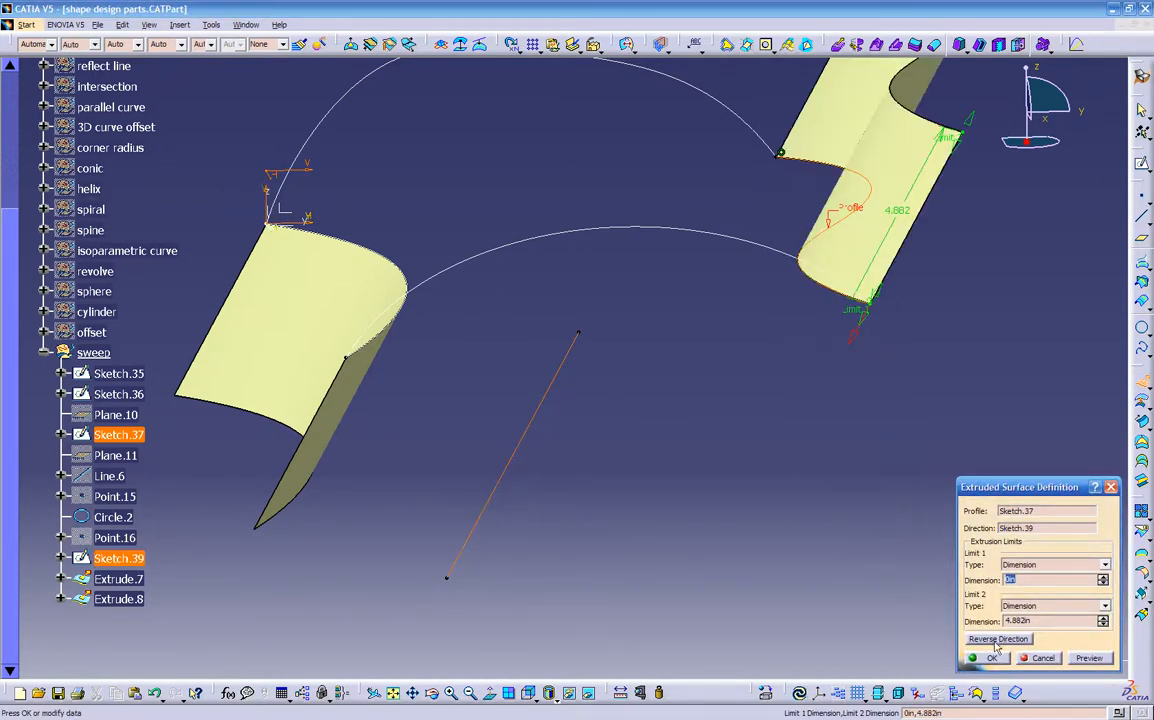
{"action": "left_click", "coordinate": [997, 639]}
{"action": "middle_click_drag", "start_coordinate": [685, 510], "coordinate": [775, 550]}
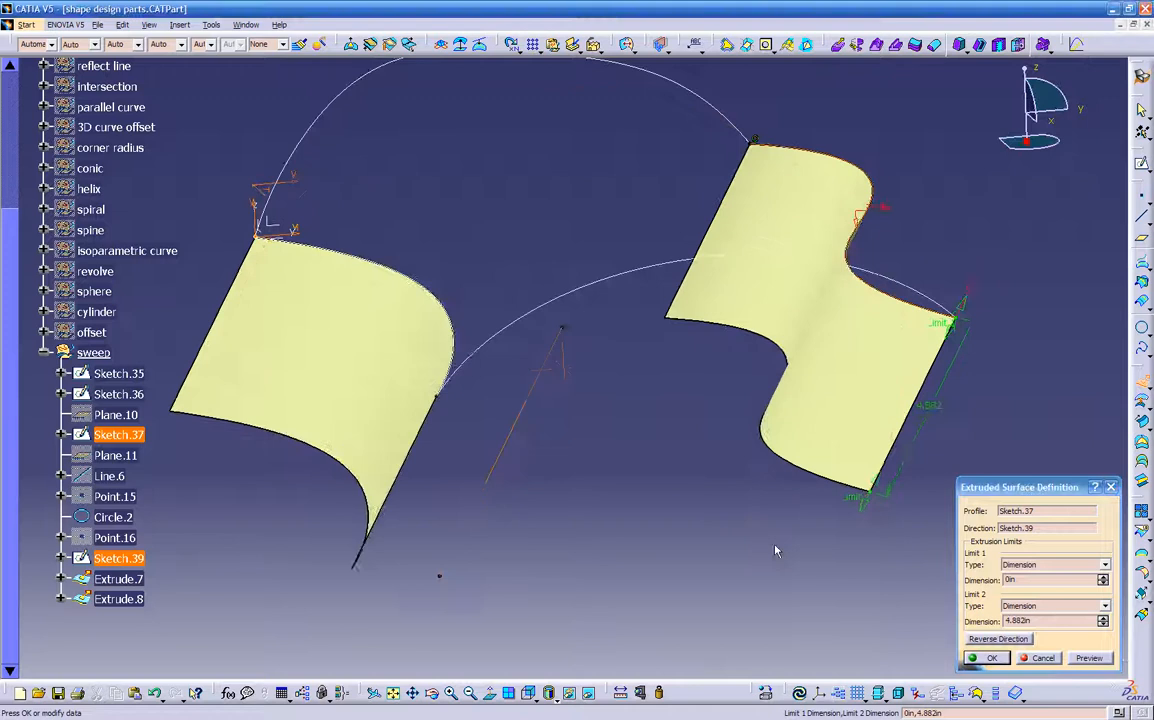
{"action": "left_click", "coordinate": [966, 656]}
{"action": "middle_click_drag", "start_coordinate": [600, 489], "coordinate": [573, 449]}
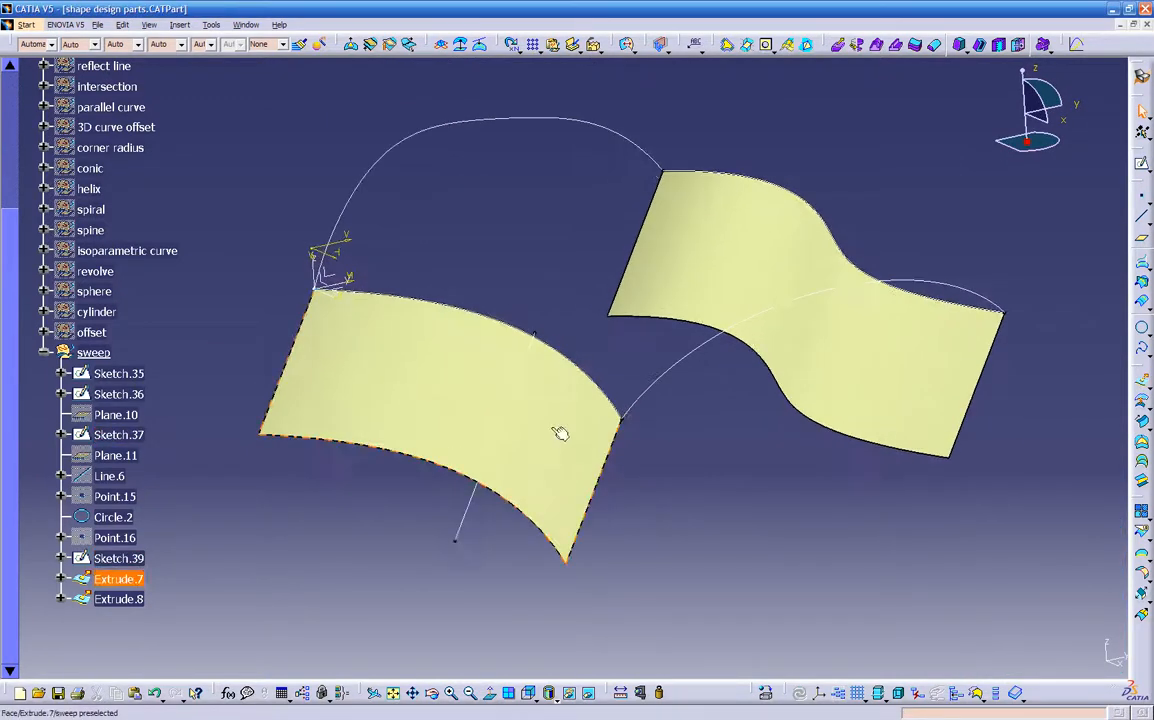
- Hide the slanted line sketch that gives the extrusion direction
{"action": "left_click", "coordinate": [474, 506]}
{"action": "right_click", "coordinate": [474, 500]}
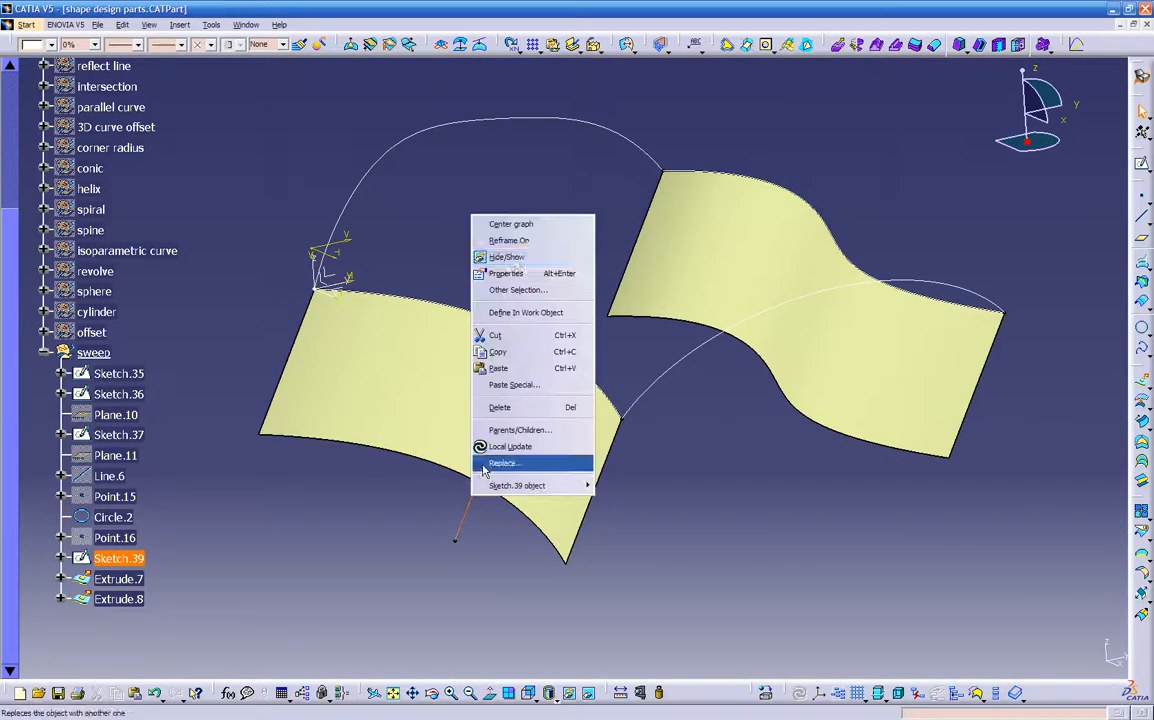
{"action": "left_click", "coordinate": [514, 258]}
- Colour both extruded surfaces brown
{"action": "left_click", "coordinate": [544, 371]}
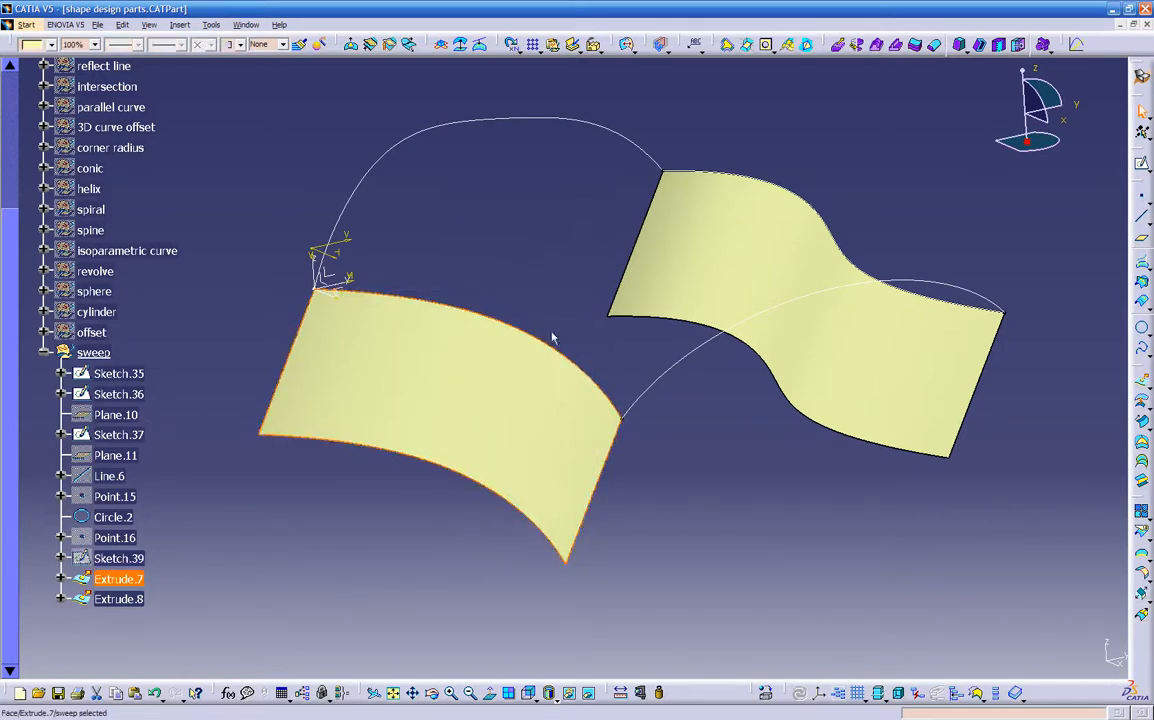
{"action": "left_click", "coordinate": [668, 276], "text": "ctrl"}
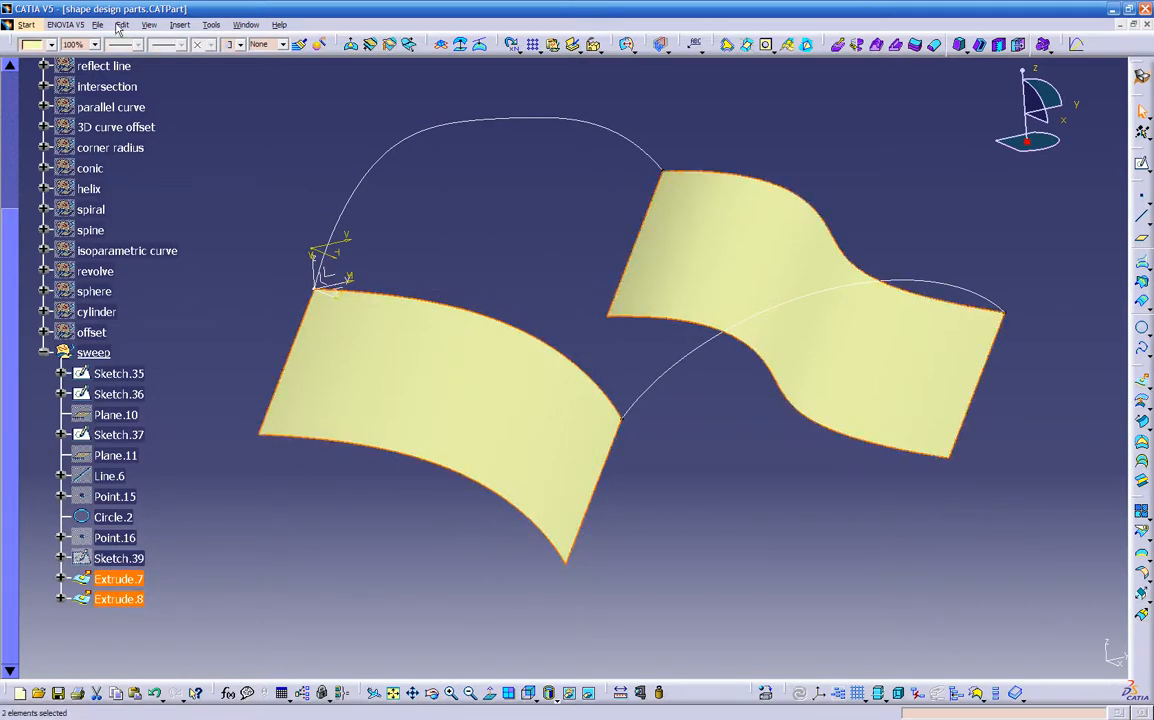
{"action": "left_click", "coordinate": [52, 45]}
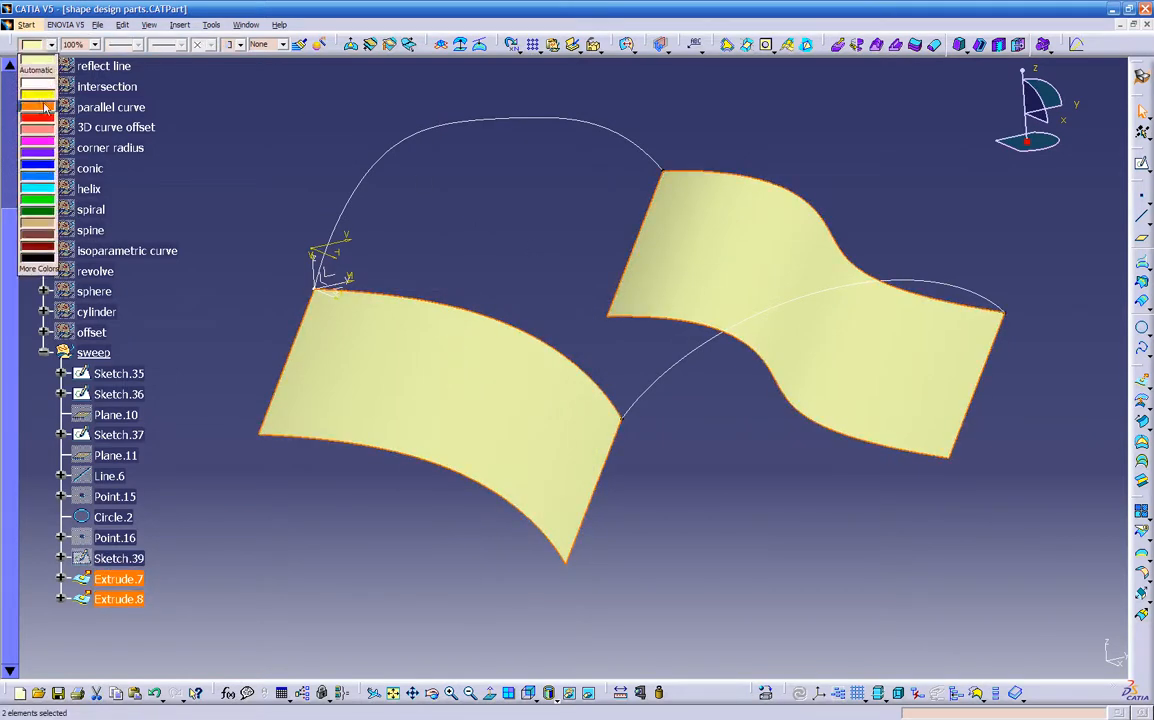
{"action": "left_click", "coordinate": [37, 238]}
{"action": "left_click", "coordinate": [495, 505]}
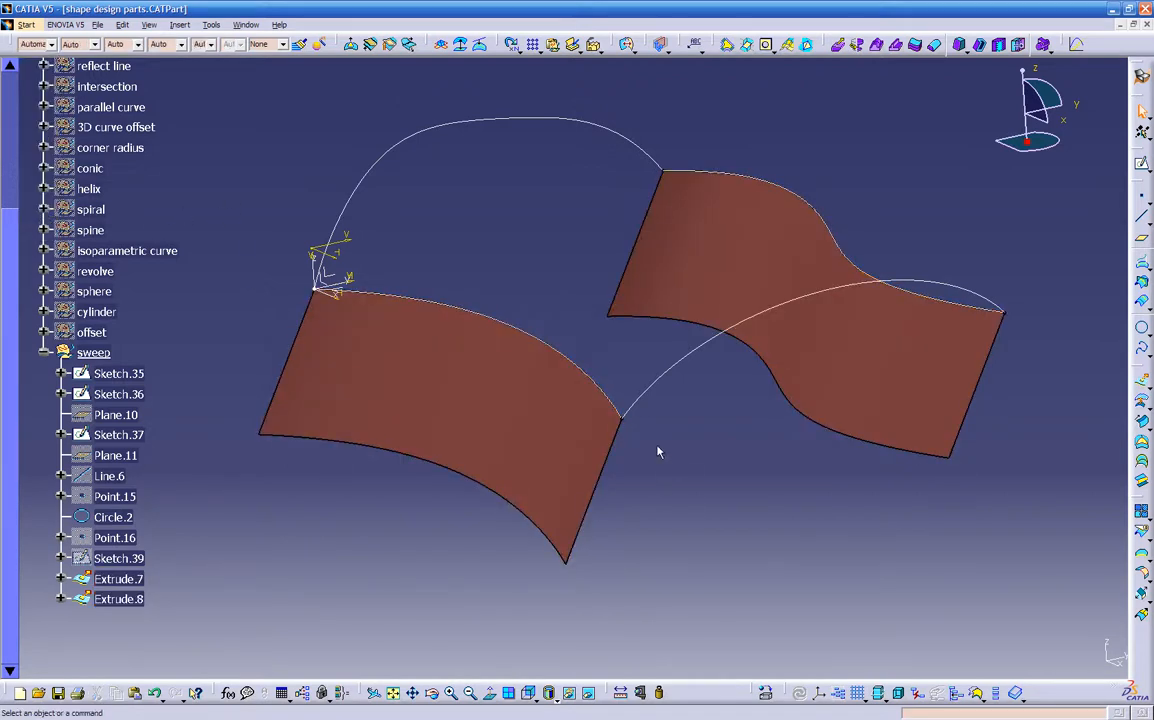
{"action": "middle_click_drag", "start_coordinate": [635, 443], "coordinate": [660, 472]}
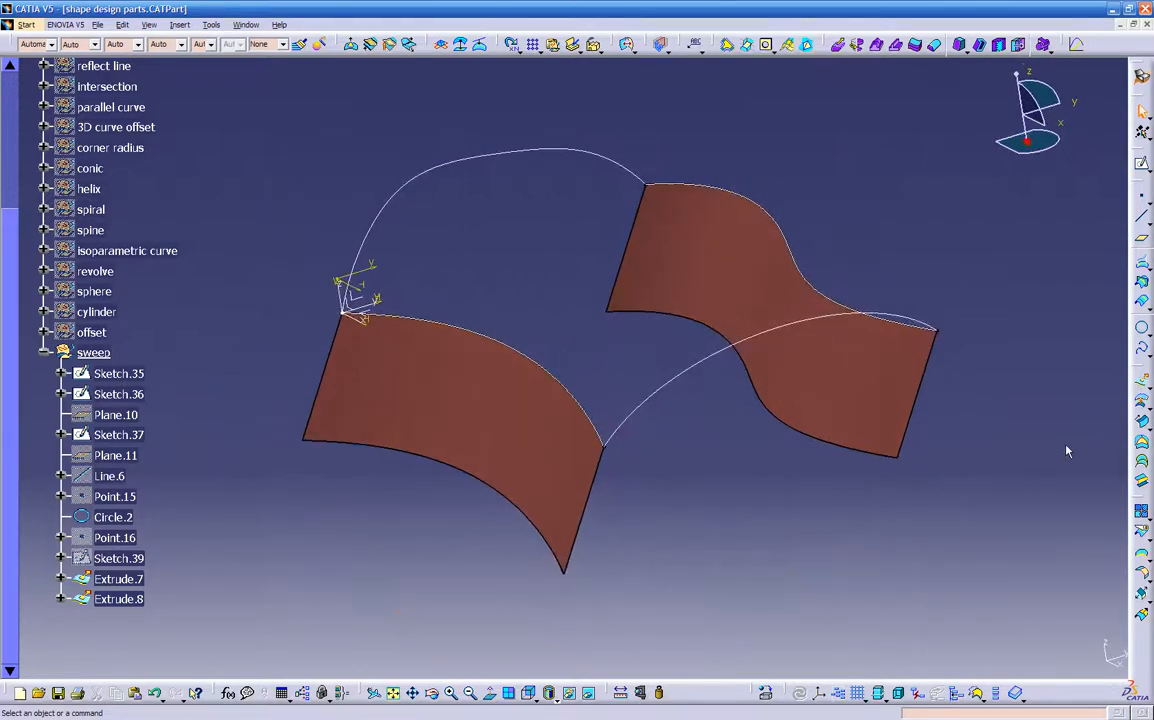
{"action": "left_click", "coordinate": [1143, 425]}
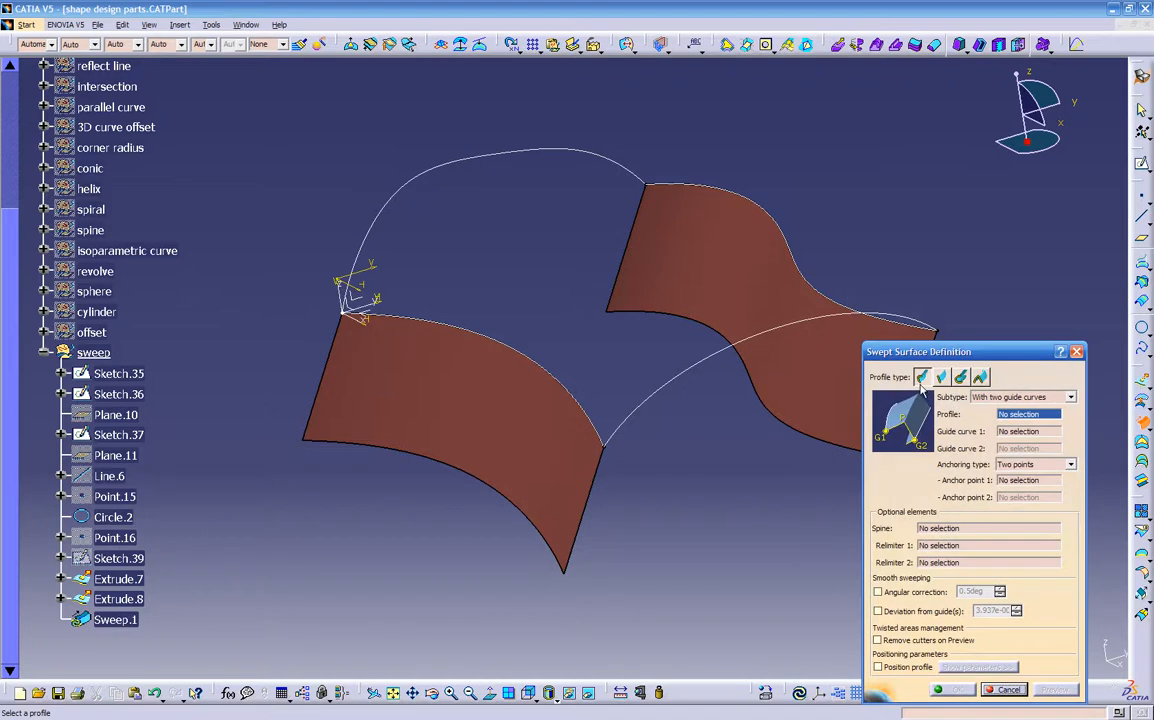
{"action": "left_click", "coordinate": [993, 399]}
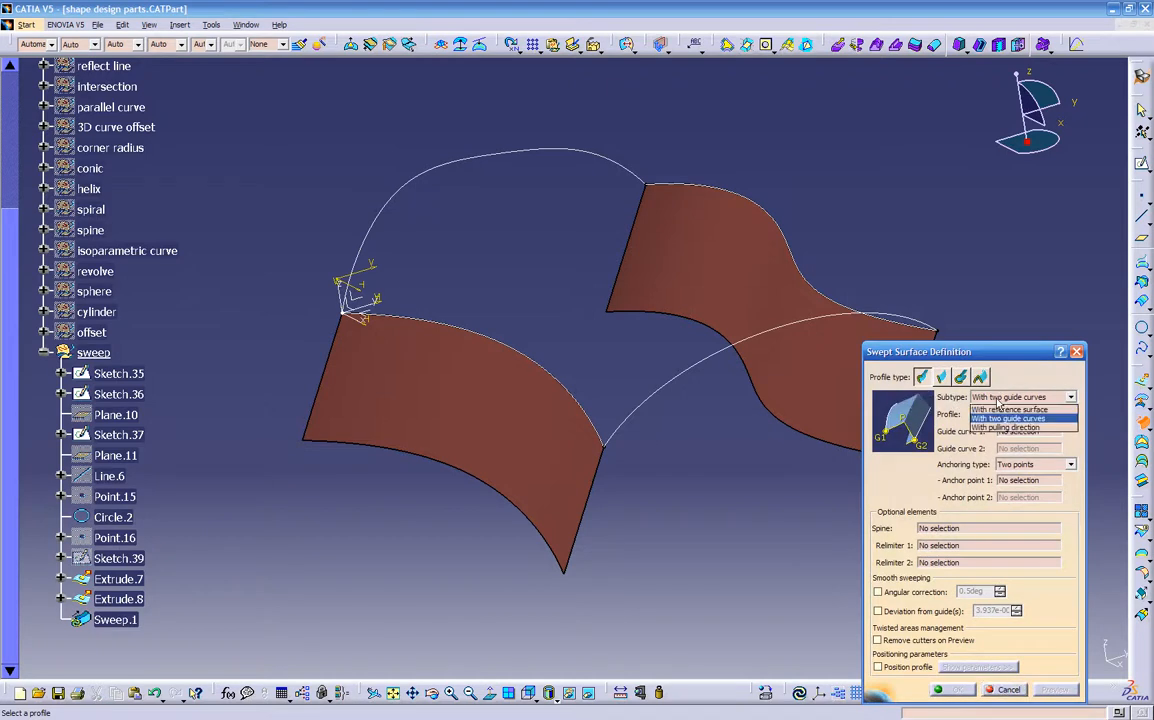
{"action": "left_click", "coordinate": [990, 411]}
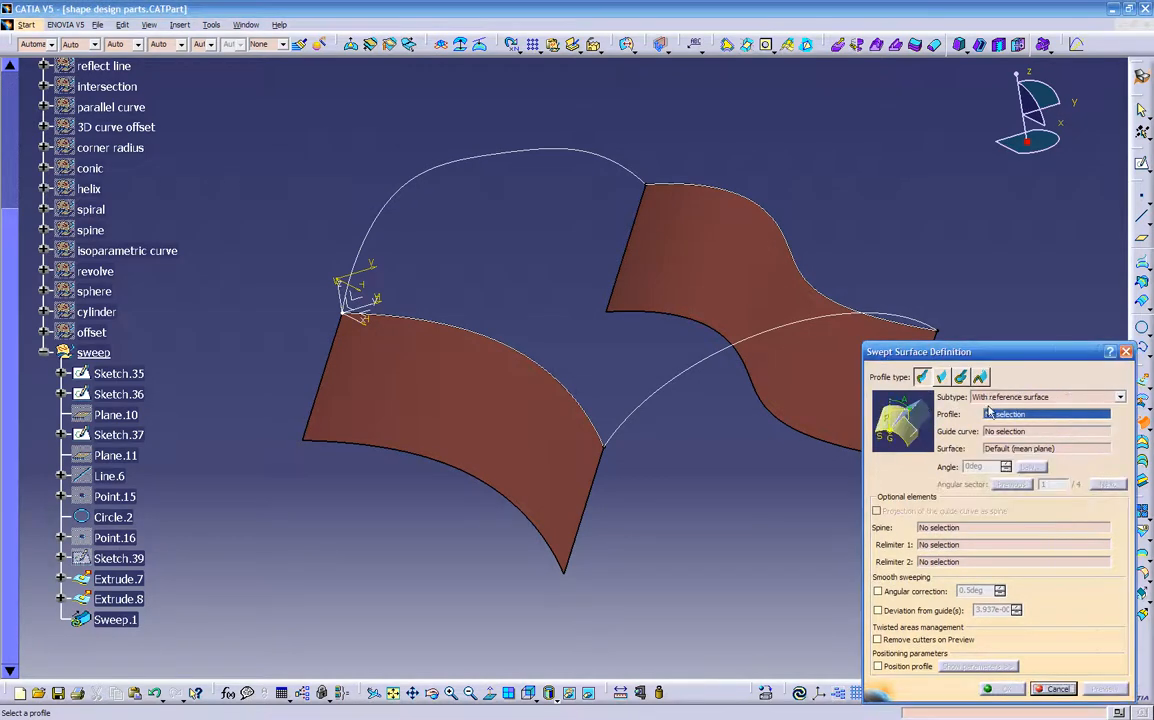
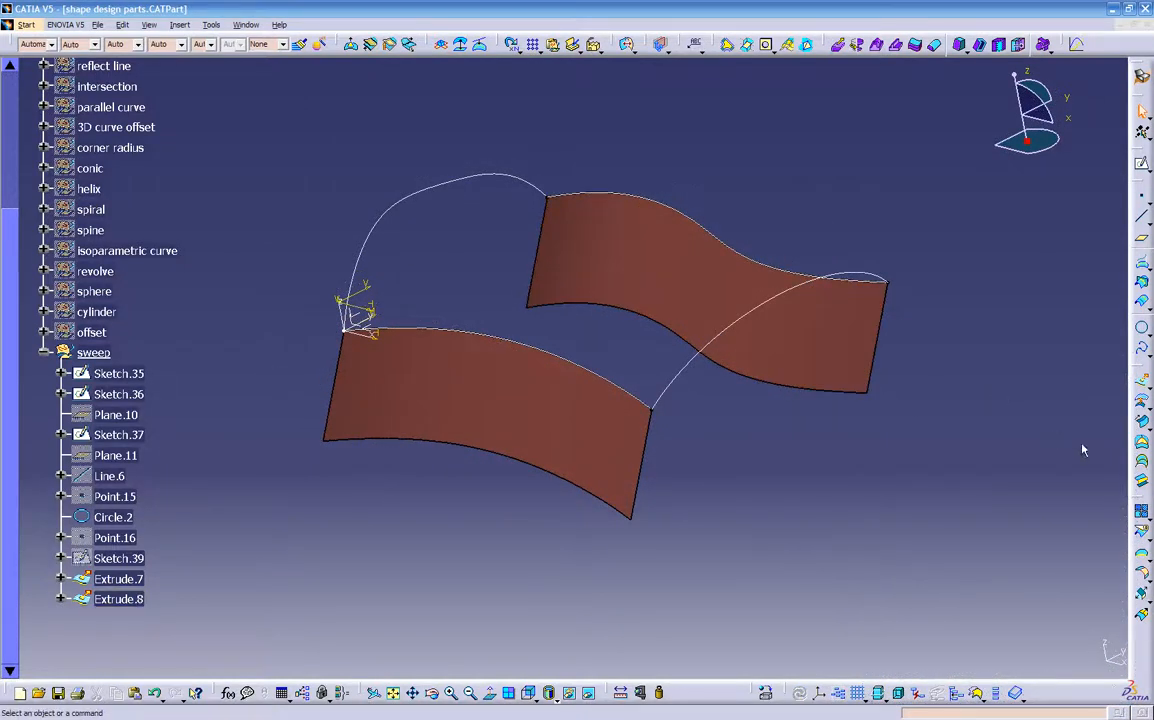
- Start a swept surface and review the conic profile's two, three, four and five guide curve subtypes
{"action": "left_click", "coordinate": [1143, 424]}
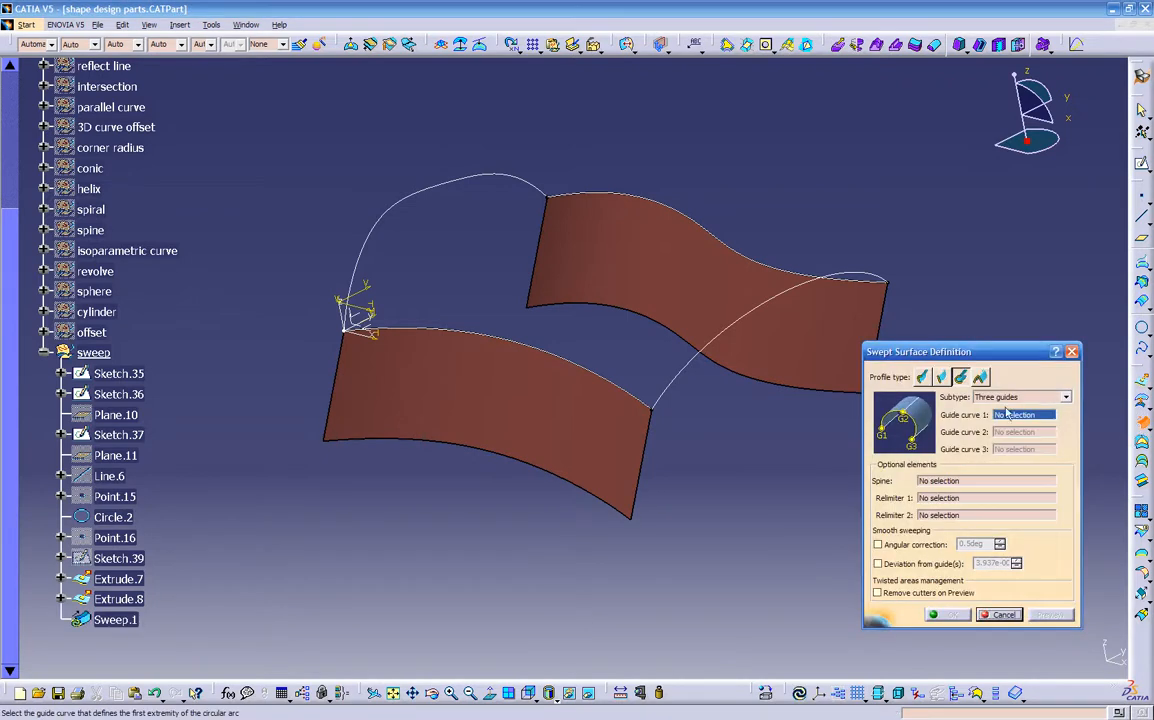
{"action": "left_click", "coordinate": [941, 377]}
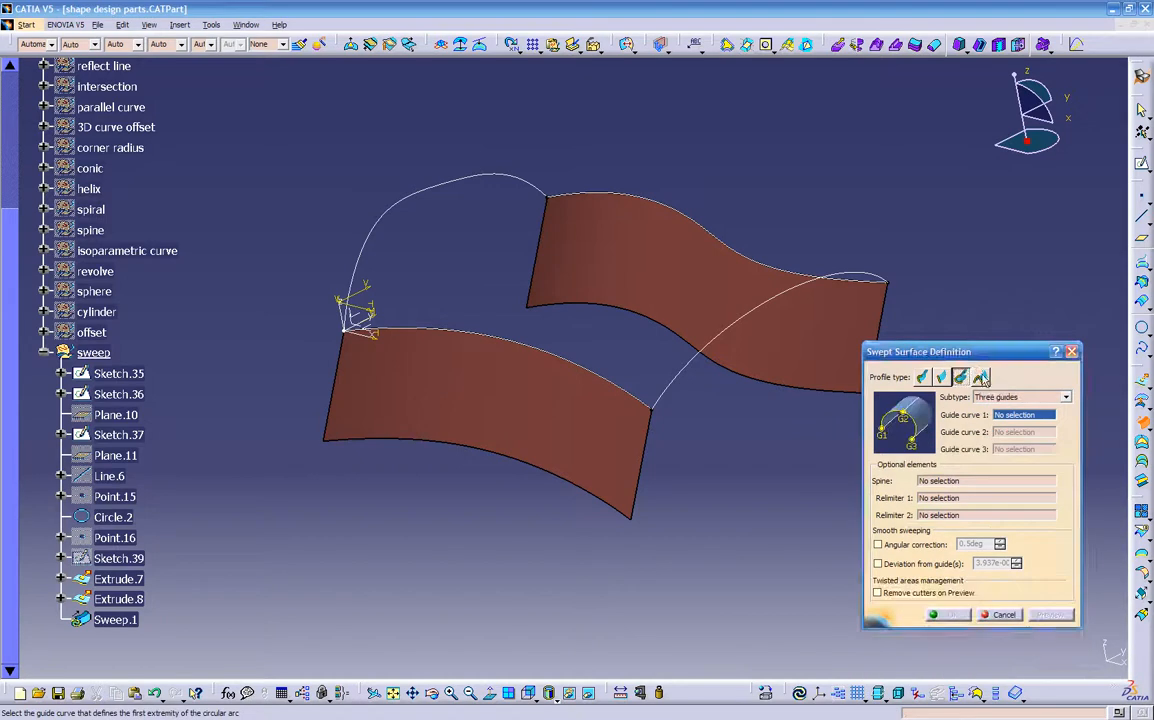
{"action": "left_click", "coordinate": [980, 376]}
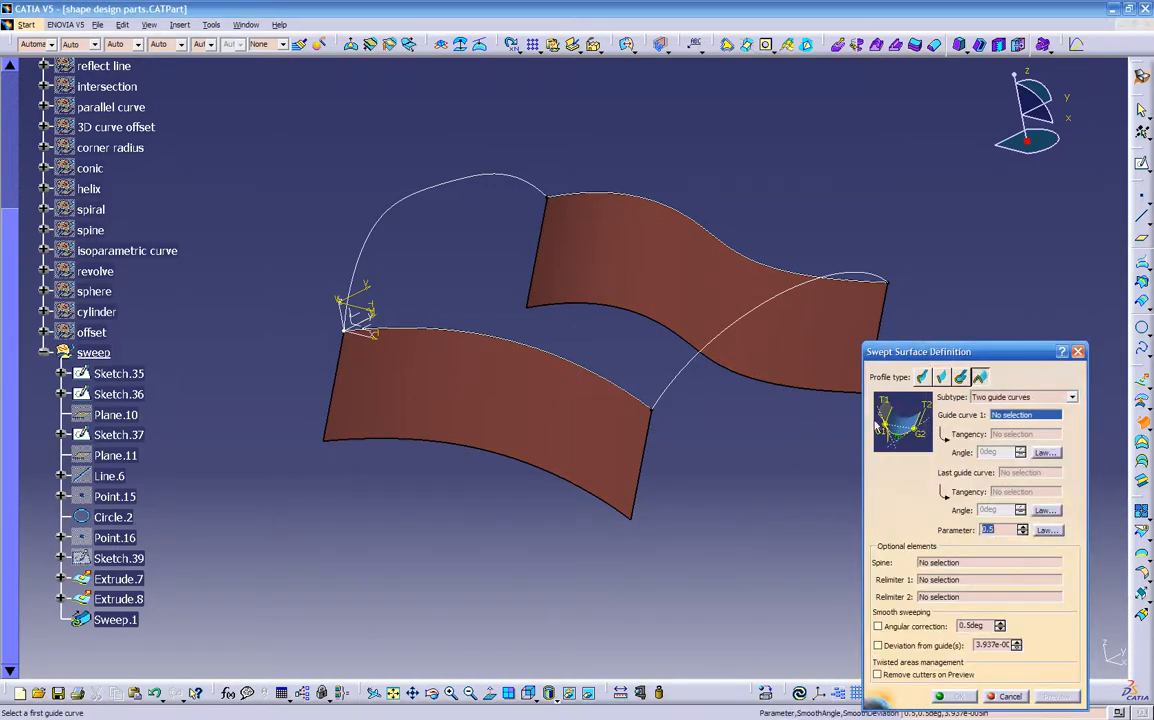
{"action": "left_click", "coordinate": [959, 379]}
{"action": "left_click", "coordinate": [981, 378]}
{"action": "left_click", "coordinate": [990, 397]}
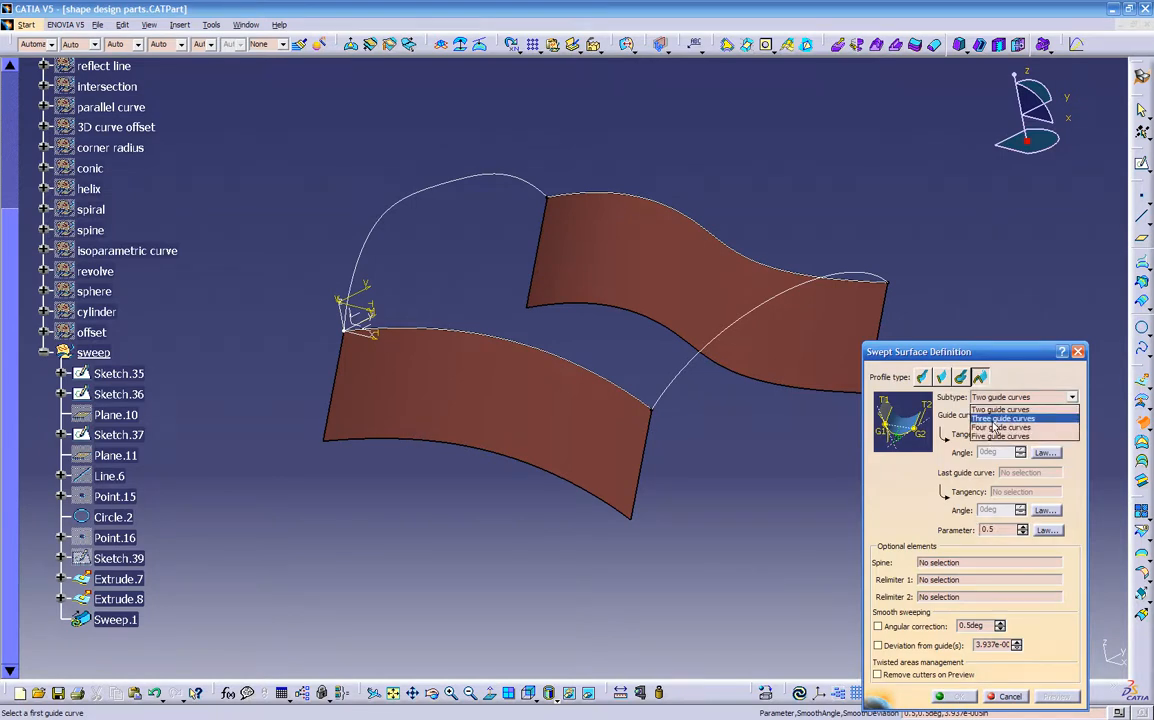
{"action": "left_click", "coordinate": [994, 413]}
{"action": "left_click", "coordinate": [1000, 397]}
{"action": "left_click", "coordinate": [990, 424]}
{"action": "left_click", "coordinate": [995, 397]}
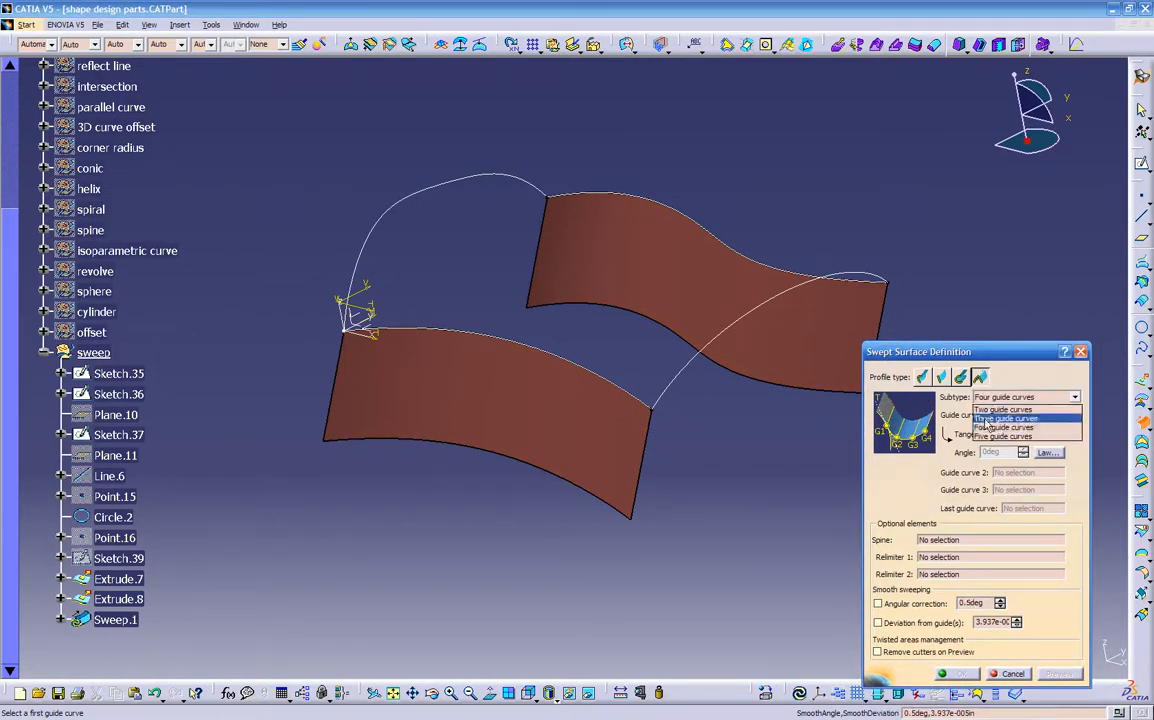
{"action": "left_click", "coordinate": [990, 435]}
{"action": "left_click", "coordinate": [988, 397]}
{"action": "left_click", "coordinate": [990, 402]}
- Review the circular profile's sweep subtypes, including center and two angles, center and radius, and the tangency surface variants
{"action": "left_click", "coordinate": [960, 376]}
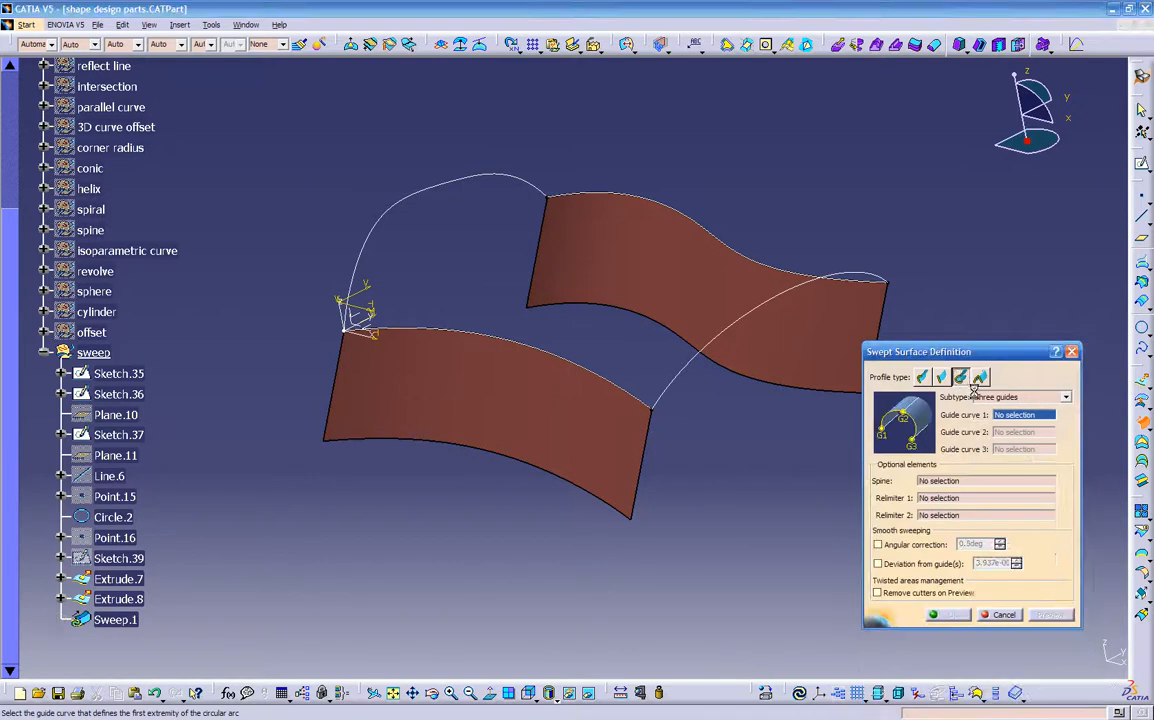
{"action": "left_click", "coordinate": [995, 397]}
{"action": "left_click", "coordinate": [988, 413]}
{"action": "left_click", "coordinate": [995, 397]}
{"action": "left_click", "coordinate": [985, 421]}
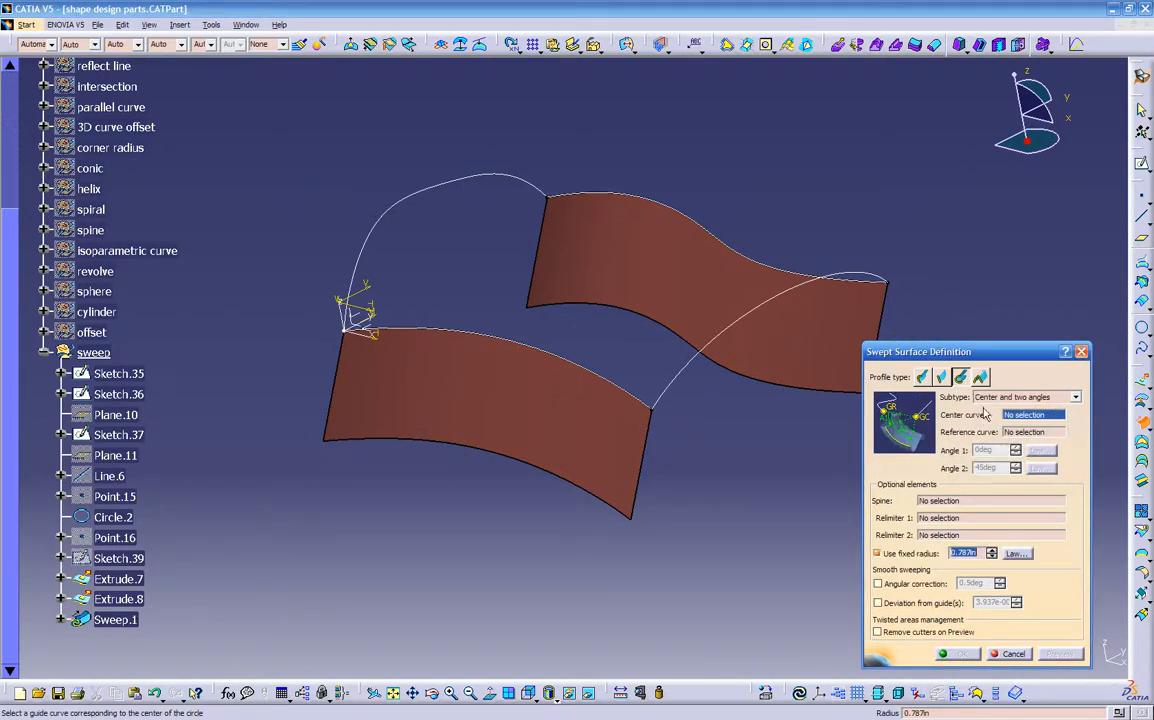
{"action": "left_click", "coordinate": [985, 398]}
{"action": "left_click", "coordinate": [983, 421]}
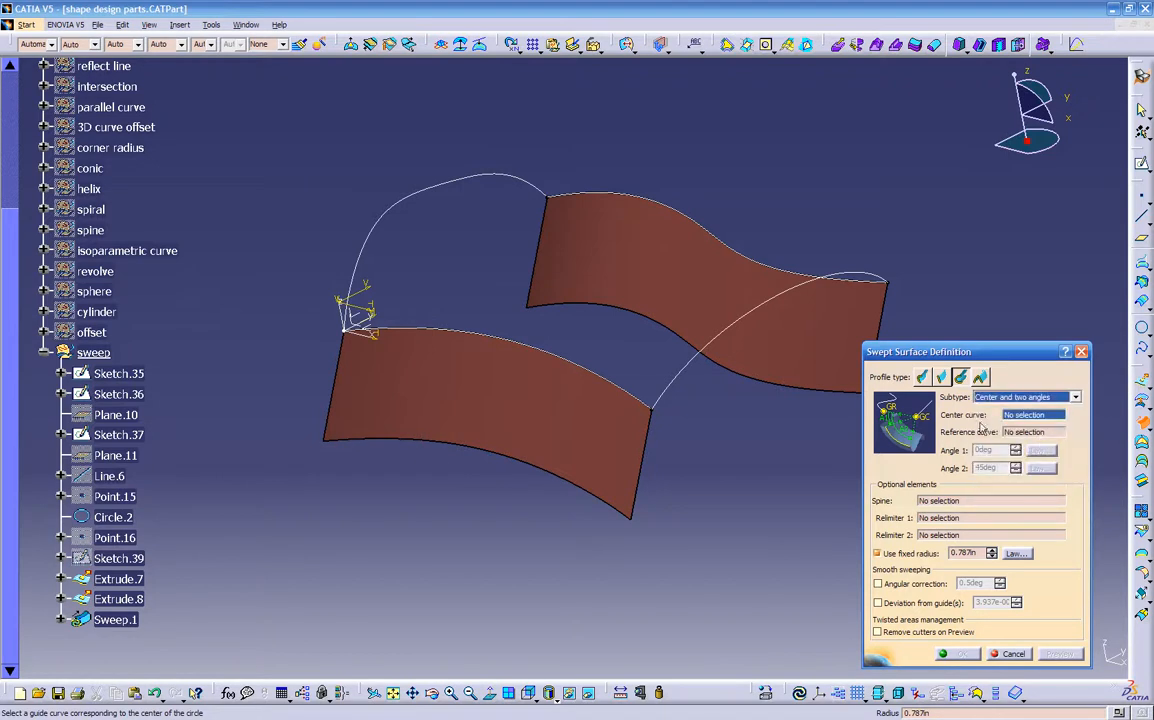
{"action": "left_click", "coordinate": [979, 398]}
{"action": "left_click", "coordinate": [981, 404]}
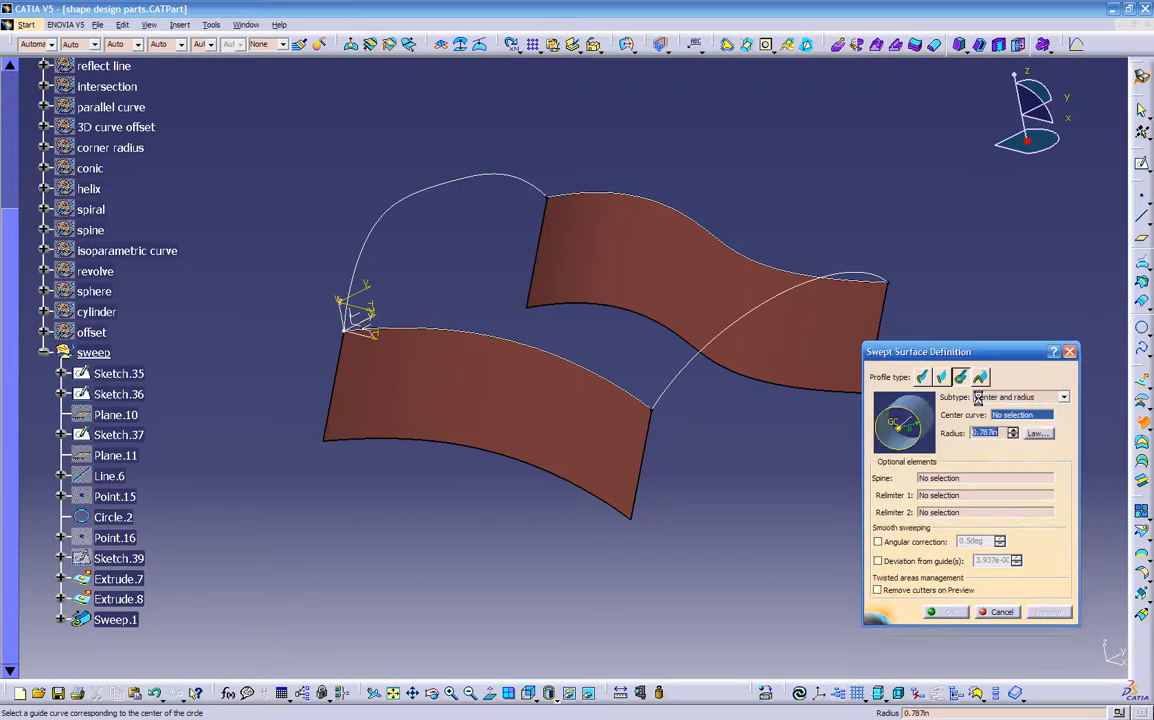
{"action": "left_click", "coordinate": [979, 397]}
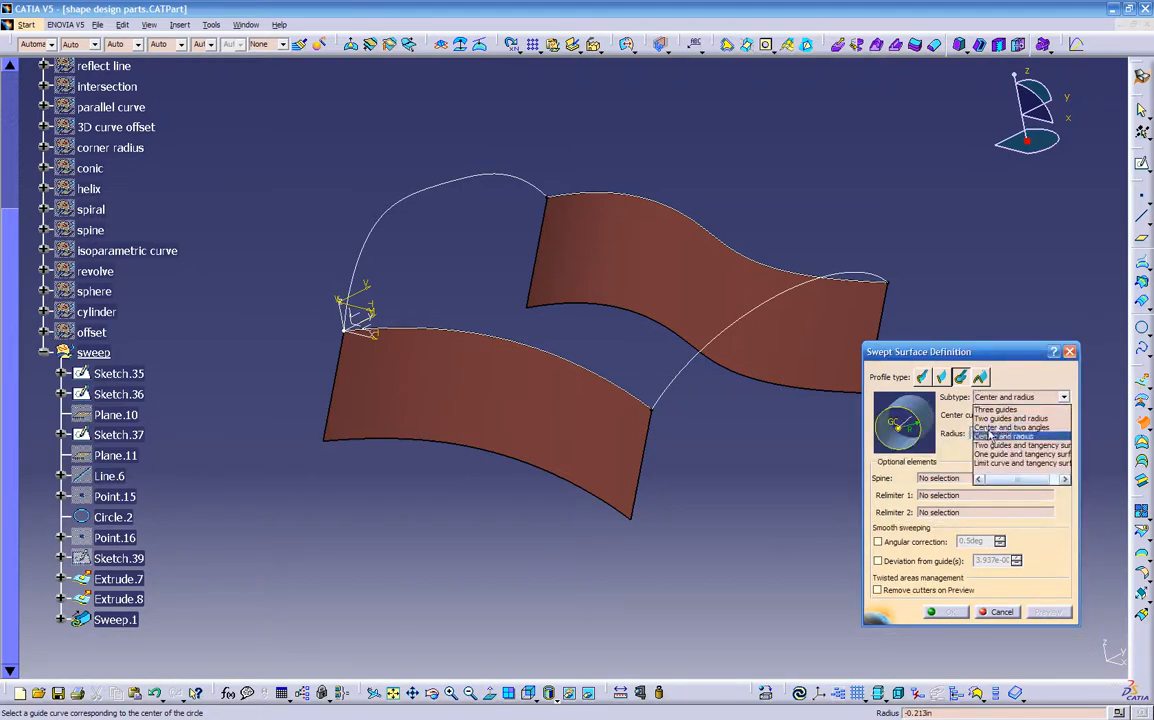
{"action": "left_click", "coordinate": [986, 410]}
{"action": "left_click", "coordinate": [985, 397]}
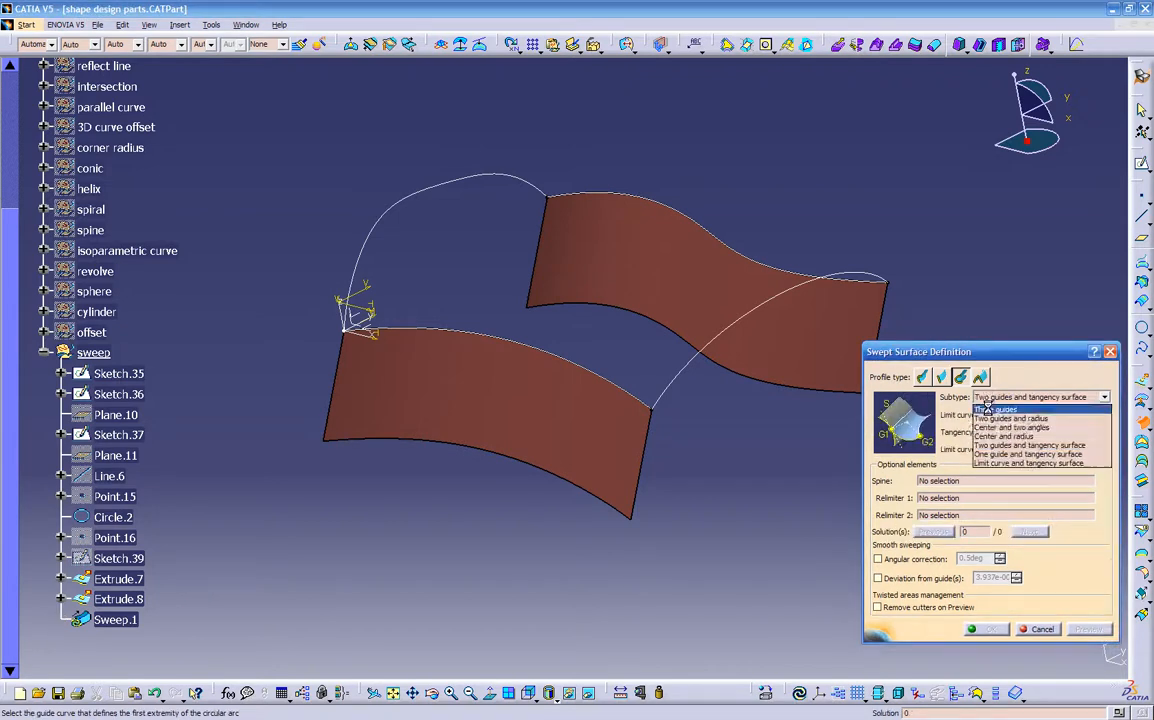
{"action": "left_click", "coordinate": [990, 452]}
{"action": "left_click", "coordinate": [985, 397]}
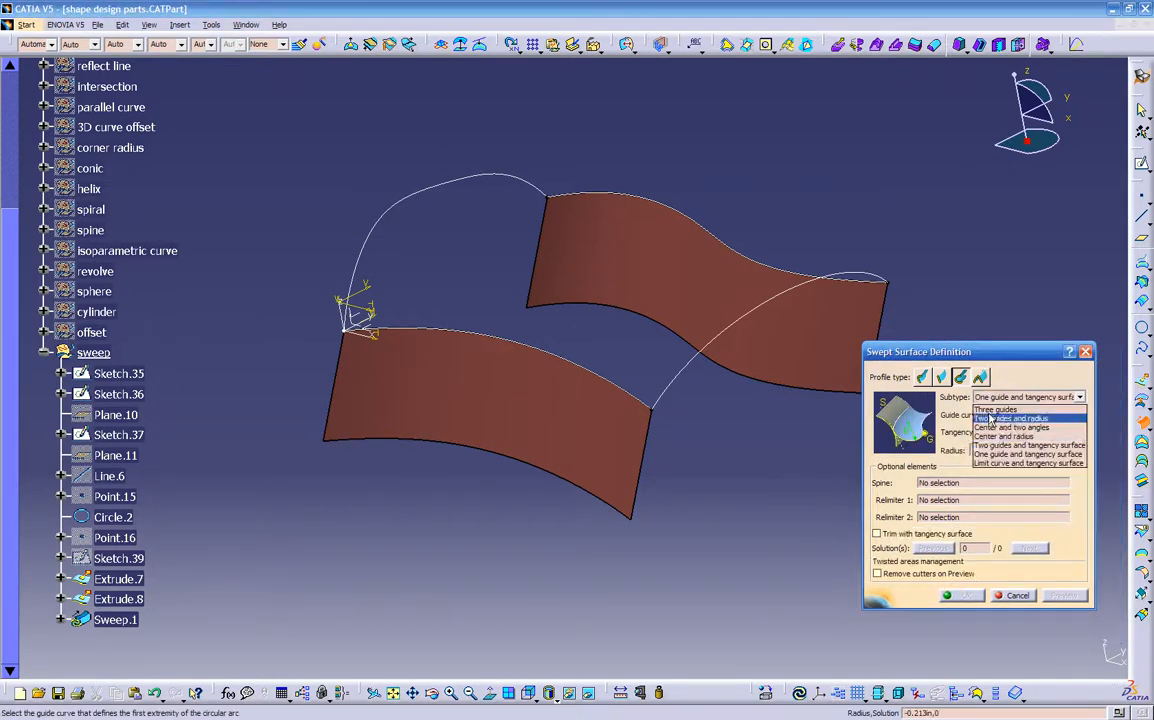
{"action": "left_click", "coordinate": [984, 450]}
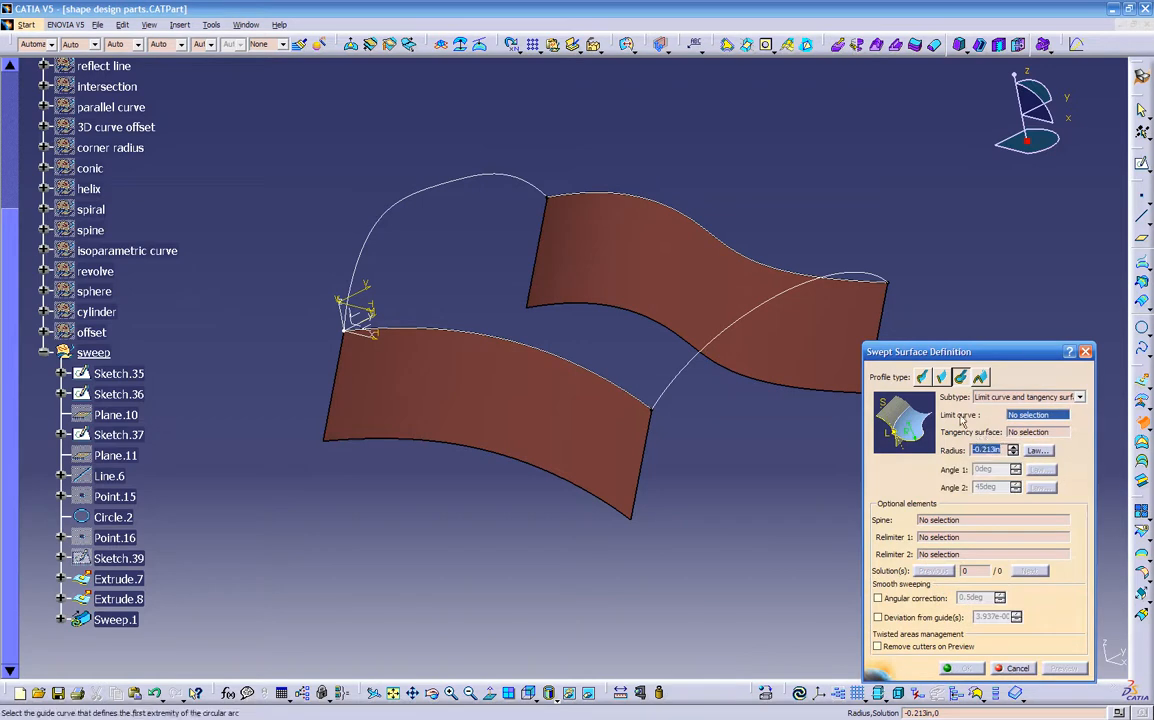
- Review the line profile's sweep subtypes, including two limits and with reference surface
{"action": "left_click", "coordinate": [942, 378]}
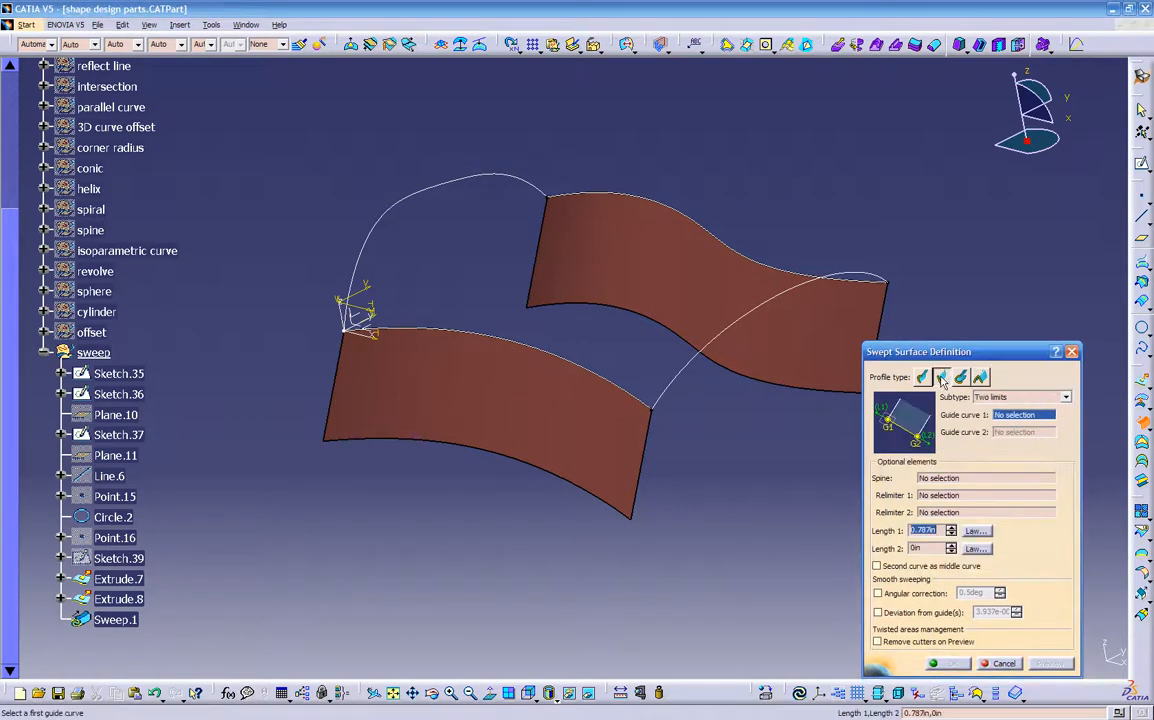
{"action": "left_click", "coordinate": [1048, 398]}
{"action": "left_click", "coordinate": [1013, 427]}
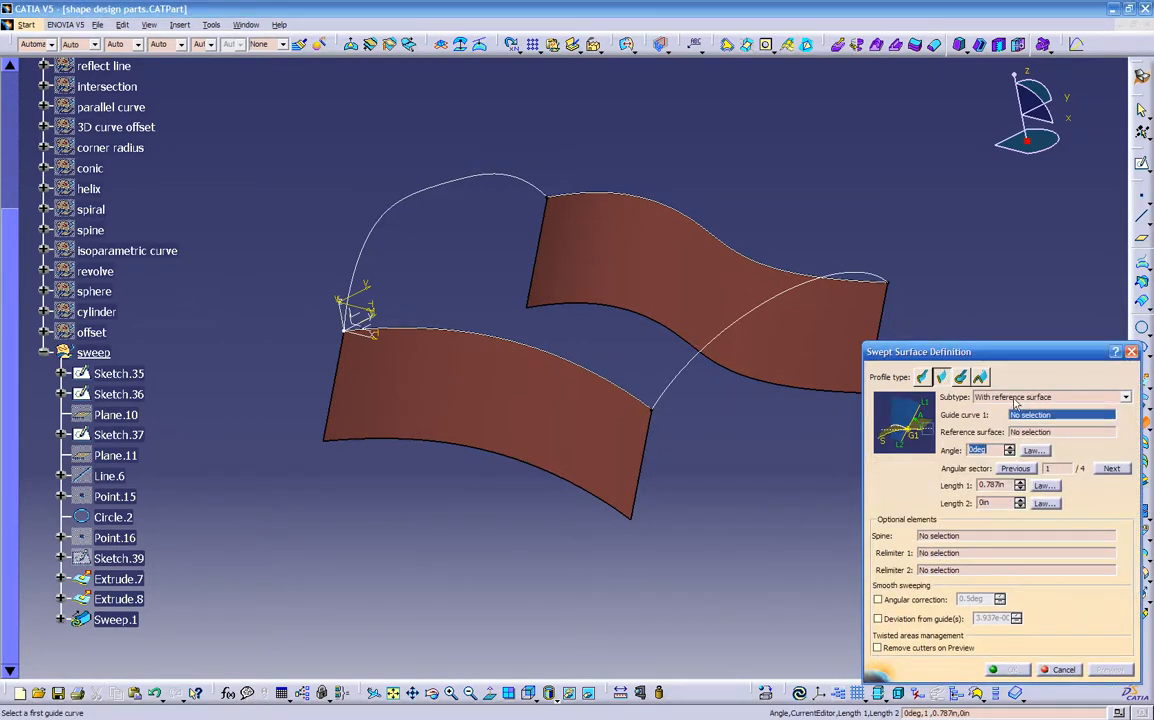
- Set the sweep to an explicit profile with the two guide curves subtype
{"action": "left_click", "coordinate": [921, 377]}
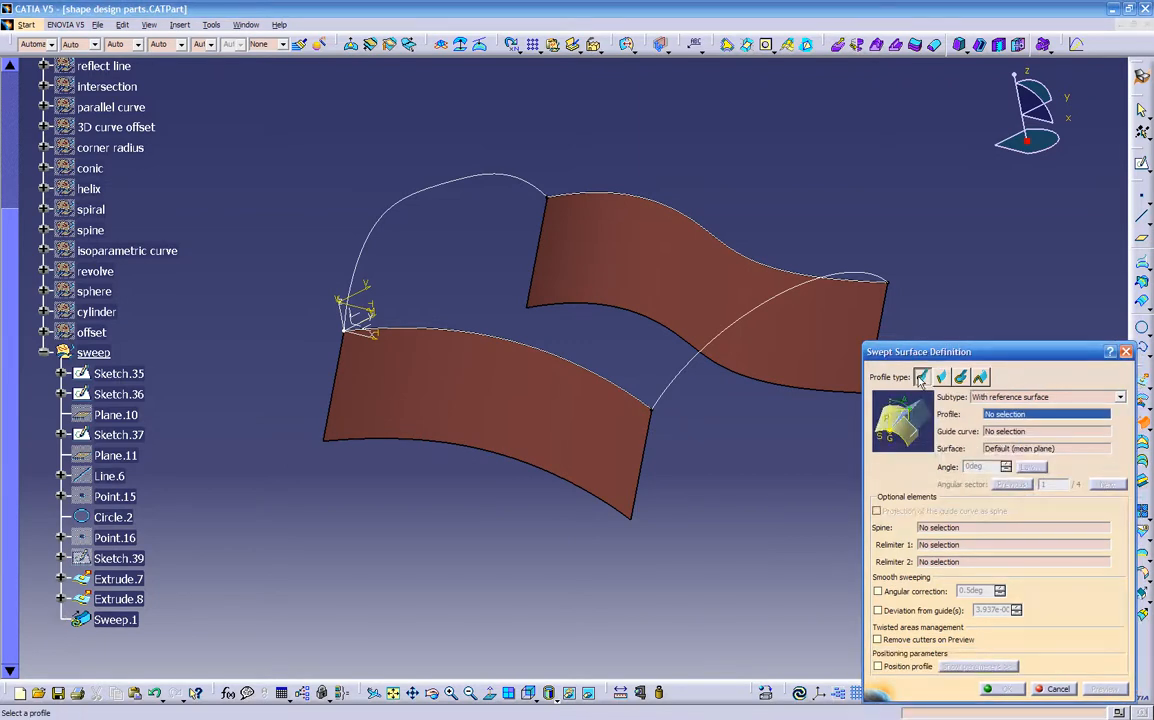
{"action": "left_click", "coordinate": [997, 399]}
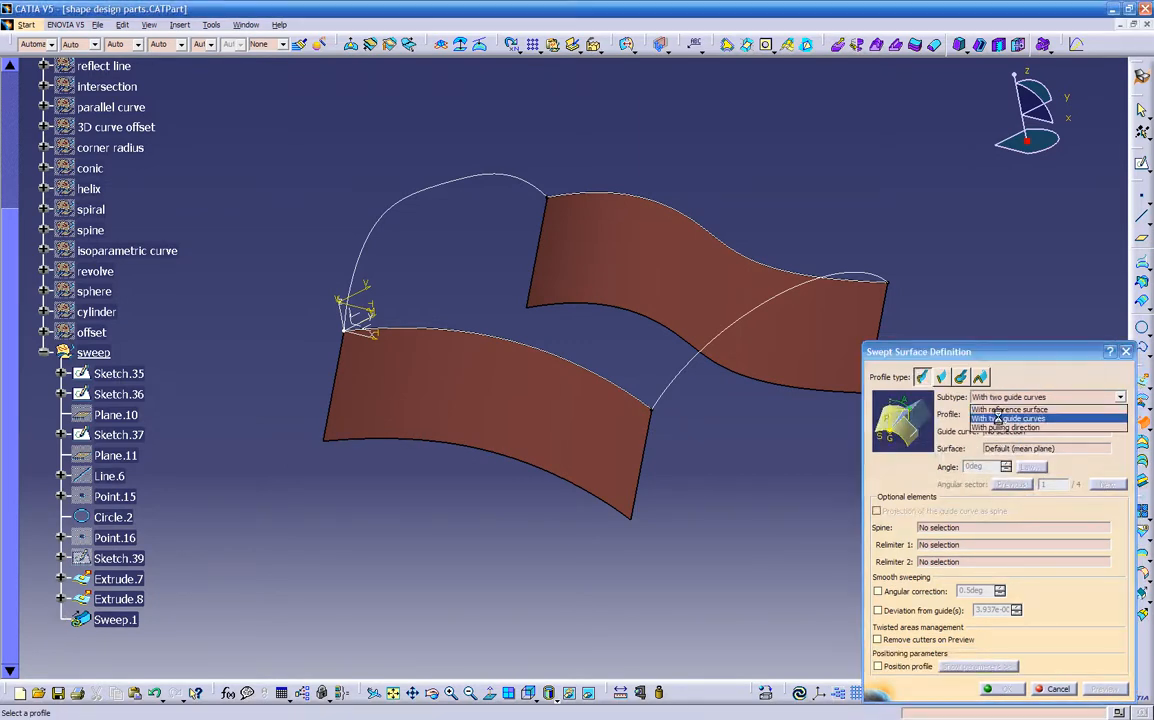
{"action": "left_click", "coordinate": [1000, 420]}
{"action": "left_click", "coordinate": [995, 398]}
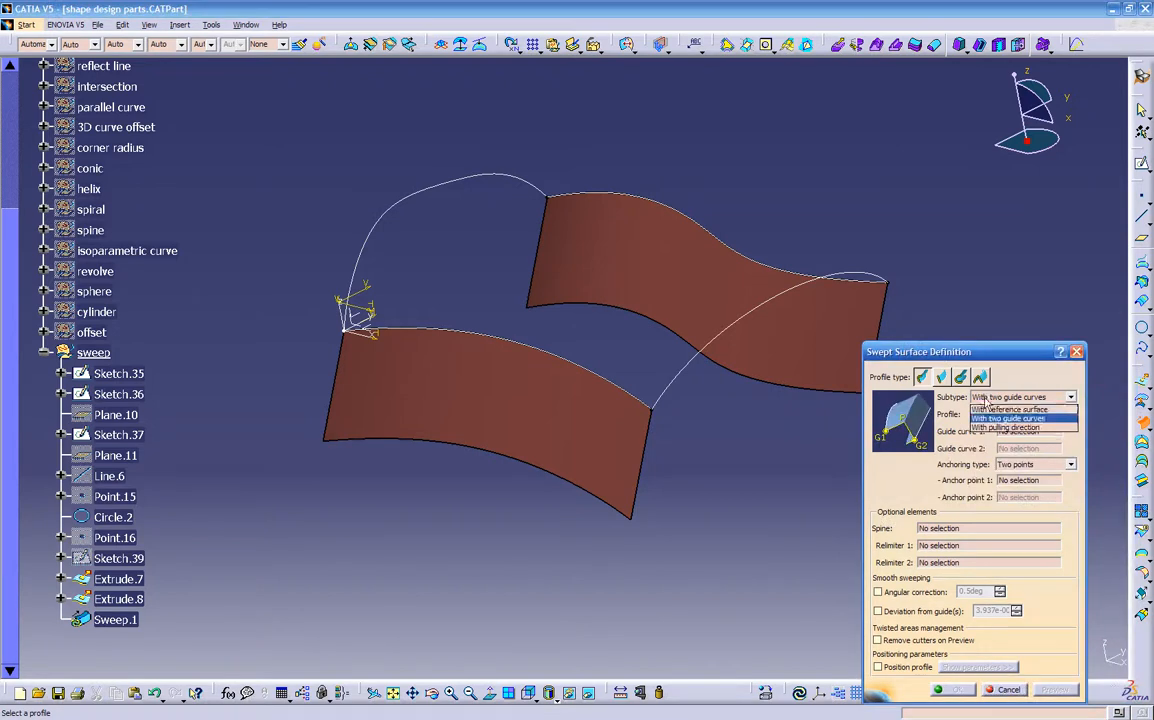
{"action": "left_click", "coordinate": [1022, 420]}
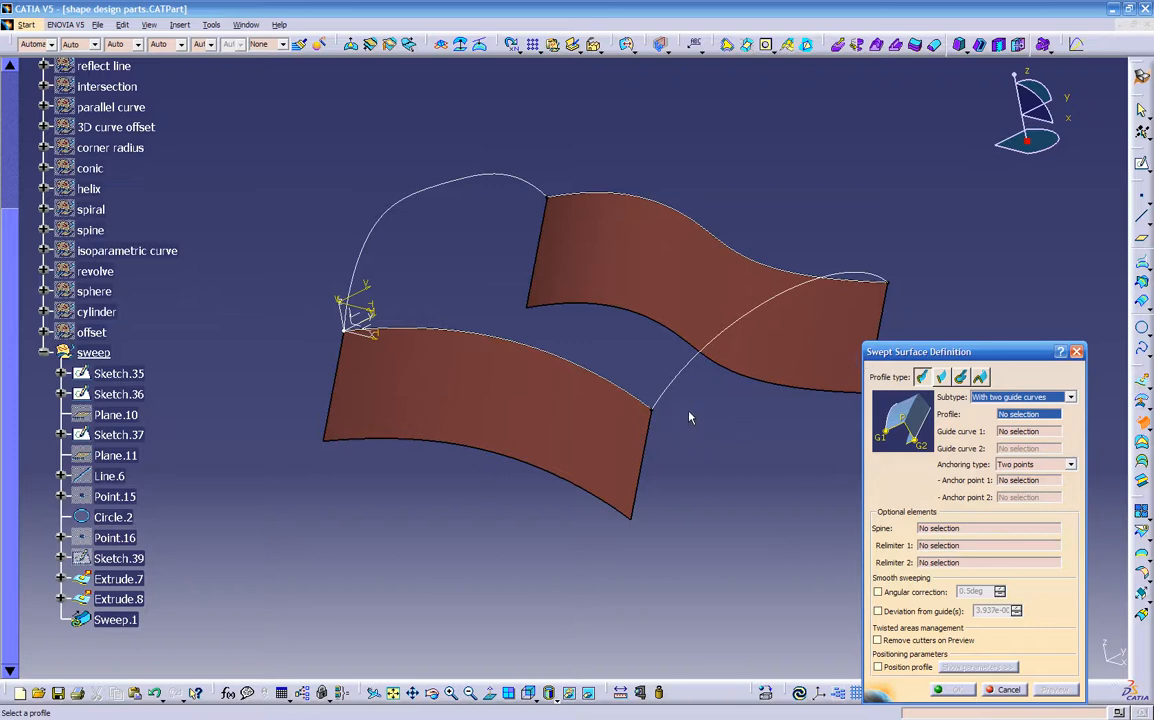
- Assign Circle.2 as the sweep profile and Sketch.36 and Sketch.37 as guide curves 1 and 2, and preview the surface
{"action": "mouse_move", "coordinate": [760, 410]}
{"action": "middle_mouse_down"}
{"action": "mouse_move", "coordinate": [652, 412]}
{"action": "mouse_move", "coordinate": [582, 494]}
{"action": "mouse_move", "coordinate": [541, 346]}
{"action": "mouse_move", "coordinate": [510, 378]}
{"action": "mouse_move", "coordinate": [559, 544]}
{"action": "mouse_move", "coordinate": [537, 403]}
{"action": "mouse_move", "coordinate": [897, 245]}
{"action": "middle_mouse_up"}
{"action": "middle_click_drag", "start_coordinate": [587, 329], "coordinate": [829, 374]}
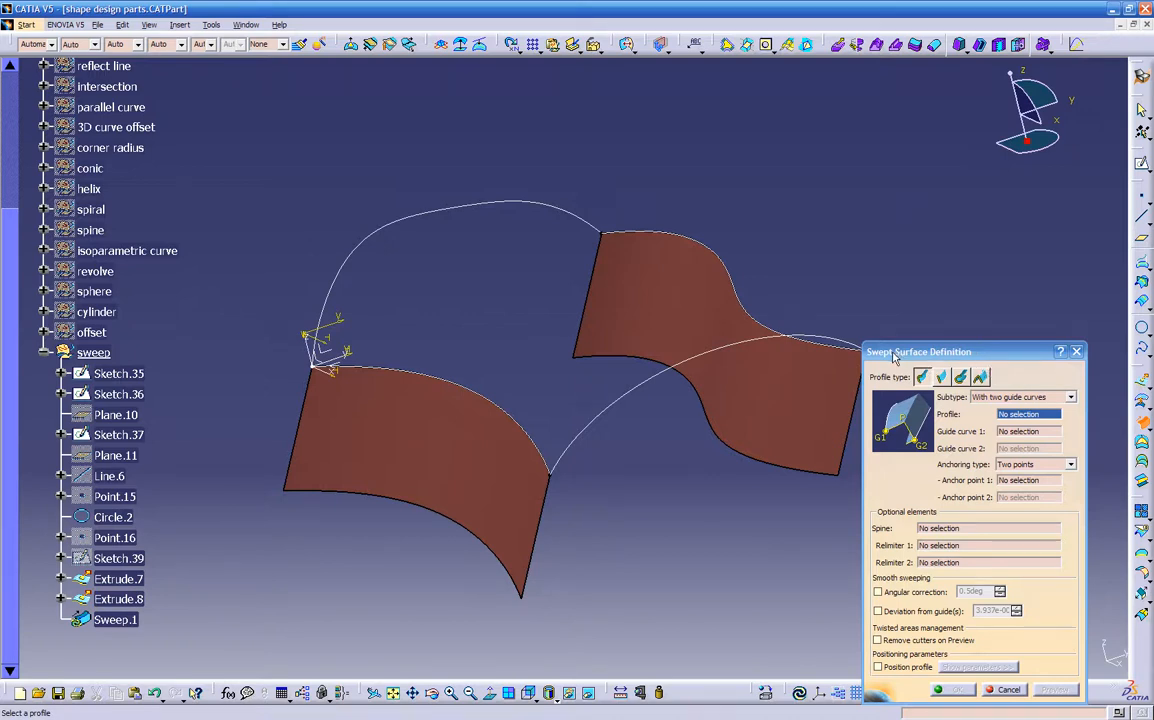
{"action": "middle_click_drag", "start_coordinate": [813, 447], "coordinate": [792, 286]}
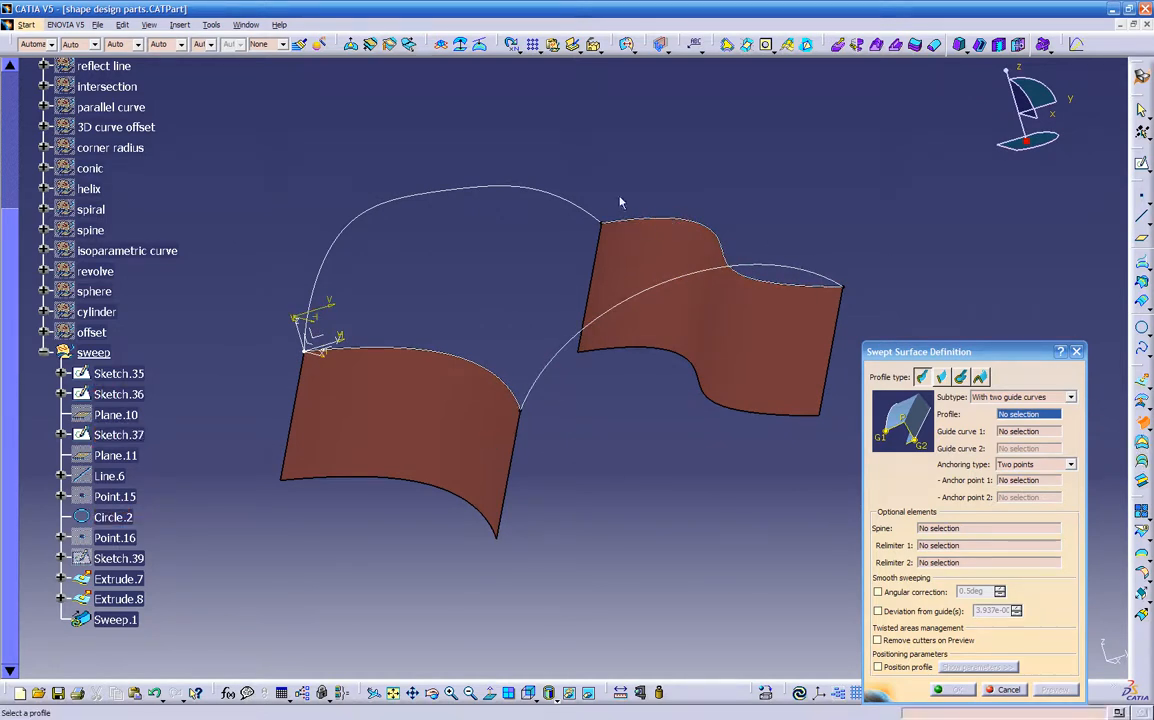
{"action": "middle_click_drag", "start_coordinate": [437, 277], "coordinate": [564, 452]}
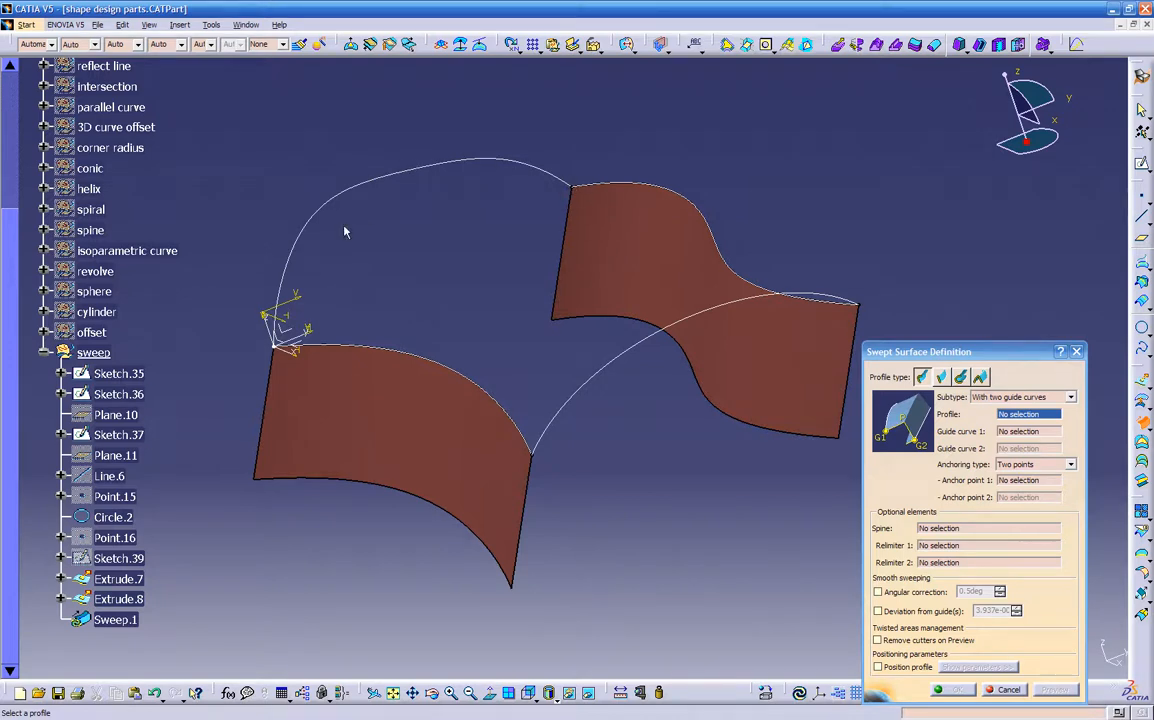
{"action": "left_click", "coordinate": [587, 399]}
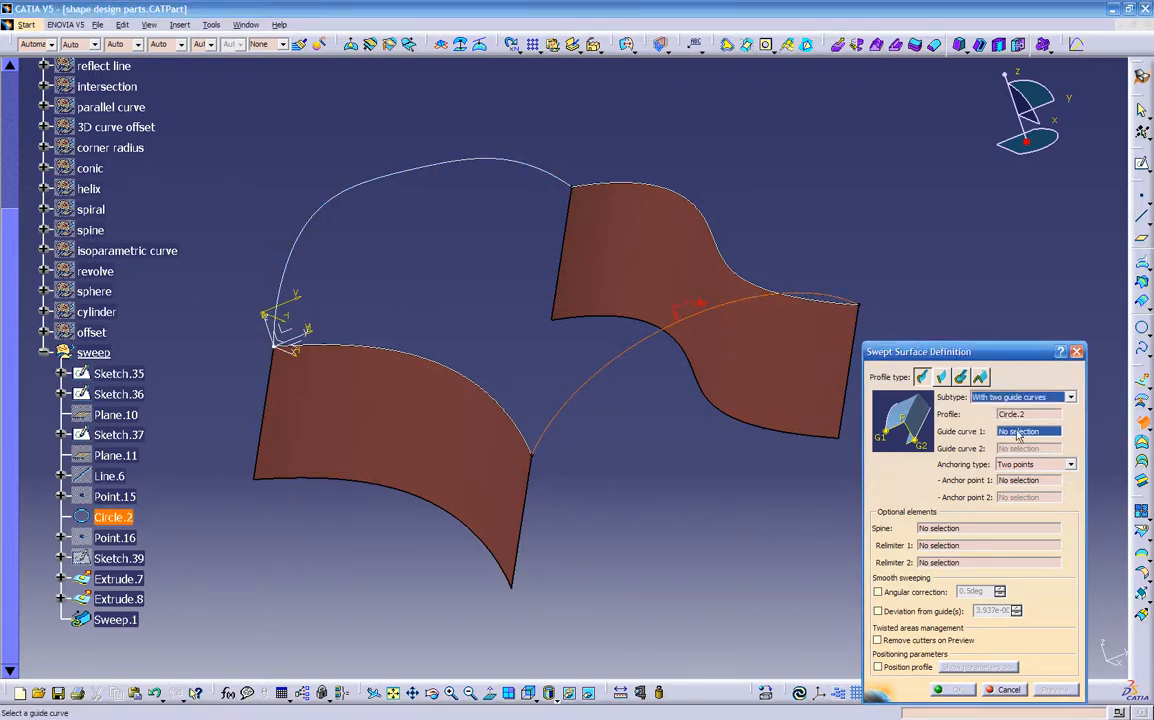
{"action": "left_click", "coordinate": [527, 432]}
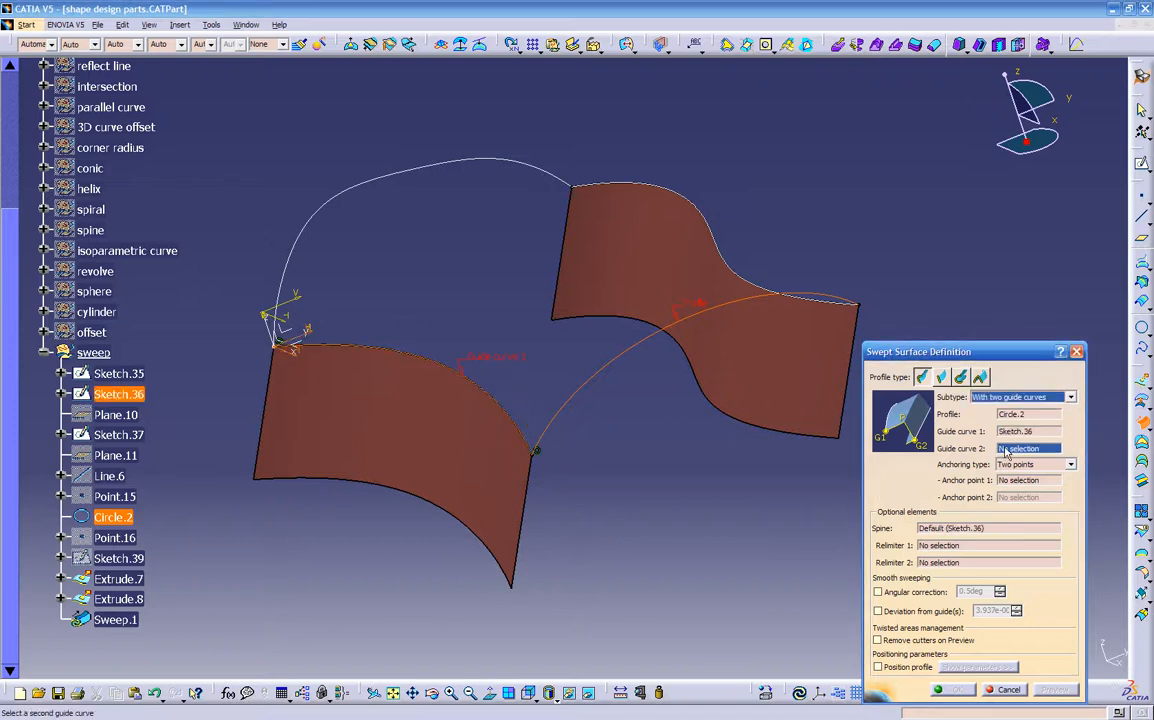
{"action": "left_click", "coordinate": [830, 300]}
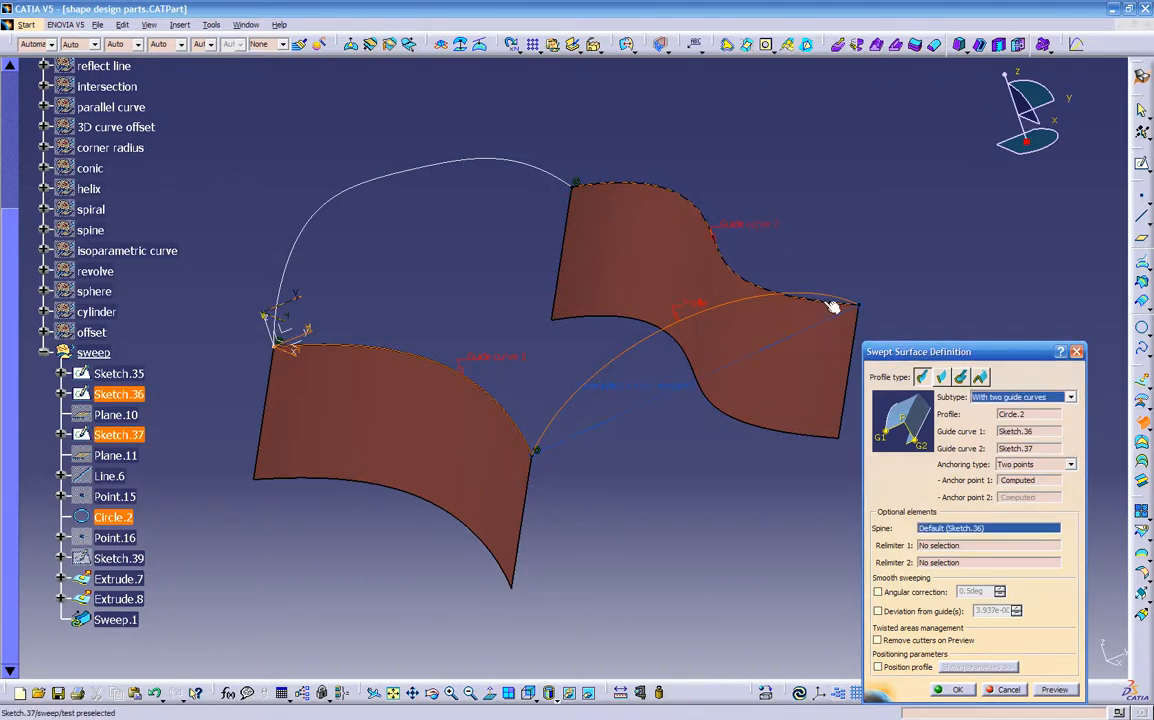
{"action": "middle_click_drag", "start_coordinate": [656, 457], "coordinate": [610, 399]}
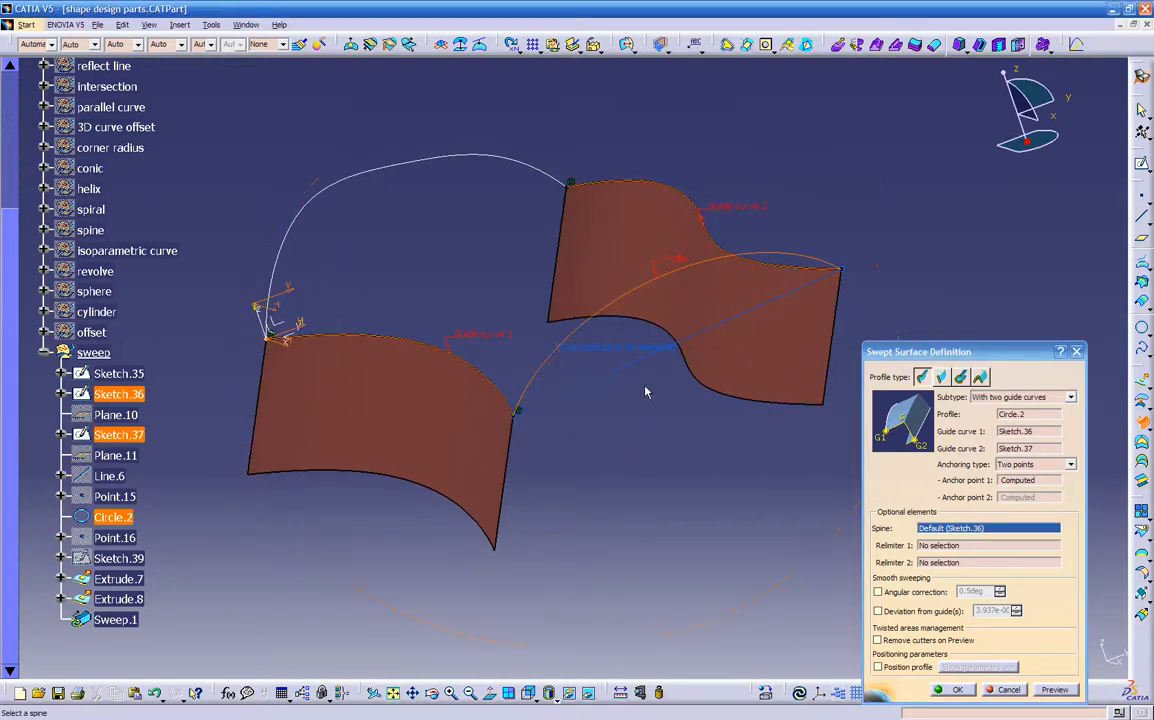
{"action": "left_click", "coordinate": [1054, 690]}
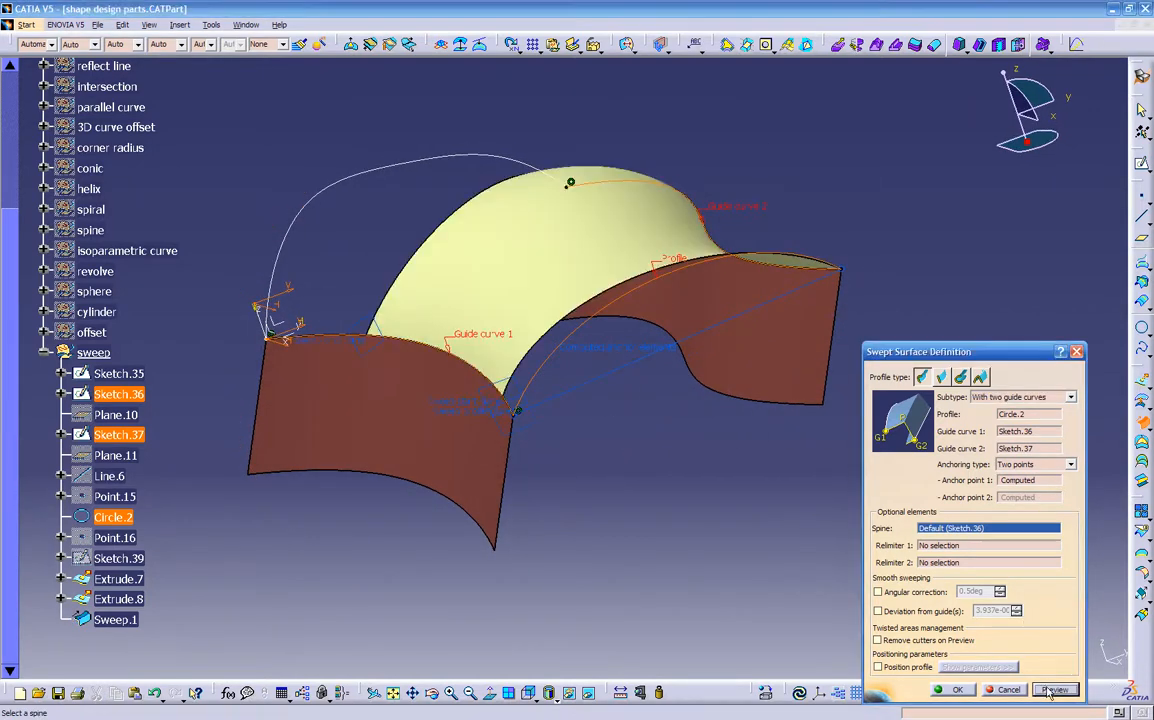
{"action": "mouse_move", "coordinate": [673, 503]}
{"action": "middle_mouse_down"}
{"action": "mouse_move", "coordinate": [778, 474]}
{"action": "mouse_move", "coordinate": [776, 420]}
{"action": "mouse_move", "coordinate": [471, 536]}
{"action": "mouse_move", "coordinate": [572, 405]}
{"action": "mouse_move", "coordinate": [680, 399]}
{"action": "mouse_move", "coordinate": [641, 464]}
{"action": "mouse_move", "coordinate": [572, 419]}
{"action": "mouse_move", "coordinate": [626, 360]}
{"action": "mouse_move", "coordinate": [577, 414]}
{"action": "mouse_move", "coordinate": [410, 489]}
{"action": "mouse_move", "coordinate": [588, 412]}
{"action": "mouse_move", "coordinate": [335, 381]}
{"action": "mouse_move", "coordinate": [416, 332]}
{"action": "mouse_move", "coordinate": [441, 405]}
{"action": "mouse_move", "coordinate": [404, 352]}
{"action": "mouse_move", "coordinate": [499, 384]}
{"action": "mouse_move", "coordinate": [600, 305]}
{"action": "middle_mouse_up"}
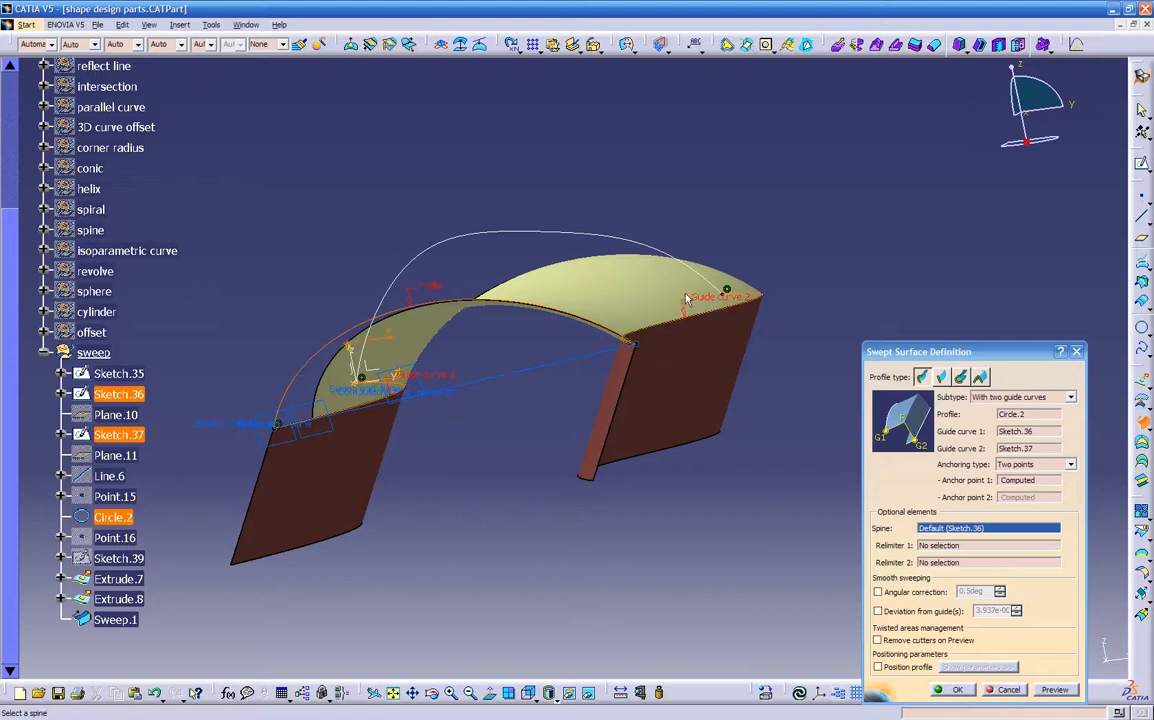
{"action": "middle_click_drag", "start_coordinate": [517, 344], "coordinate": [545, 445]}
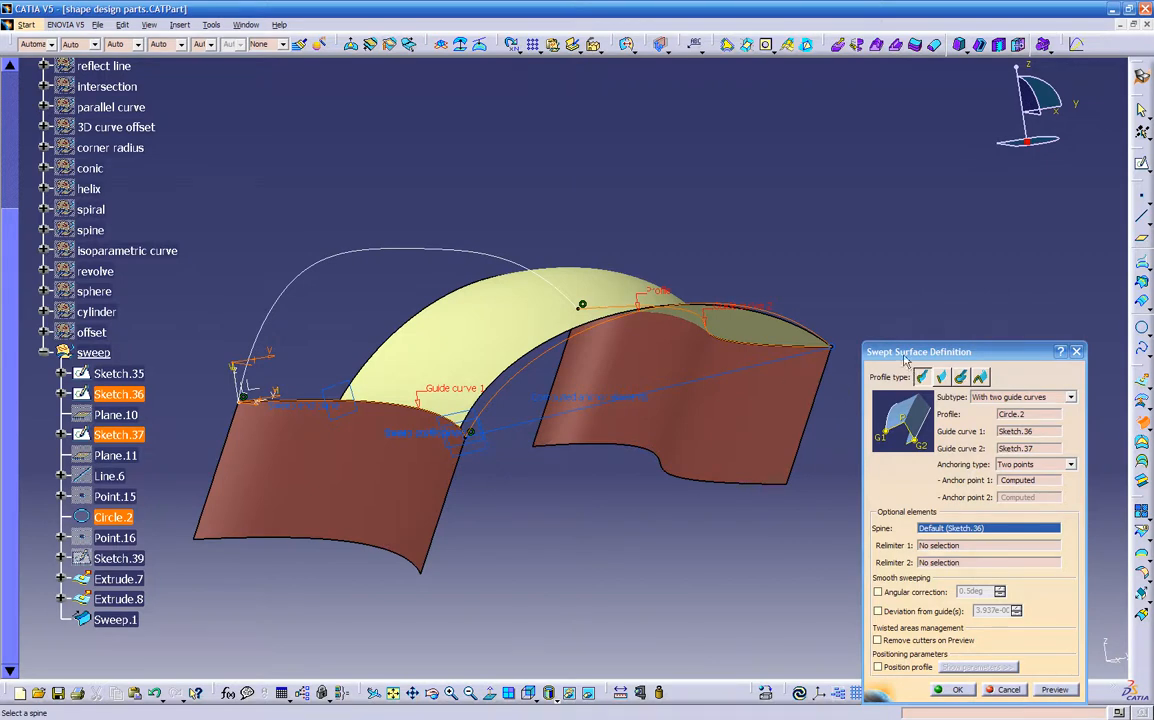
{"action": "middle_click_drag", "start_coordinate": [518, 386], "coordinate": [606, 412]}
- Preview the sweep of Circle.2 along Sketch.36 using the reference surface subtype, and cancel the sweep definition
{"action": "left_click", "coordinate": [1025, 398]}
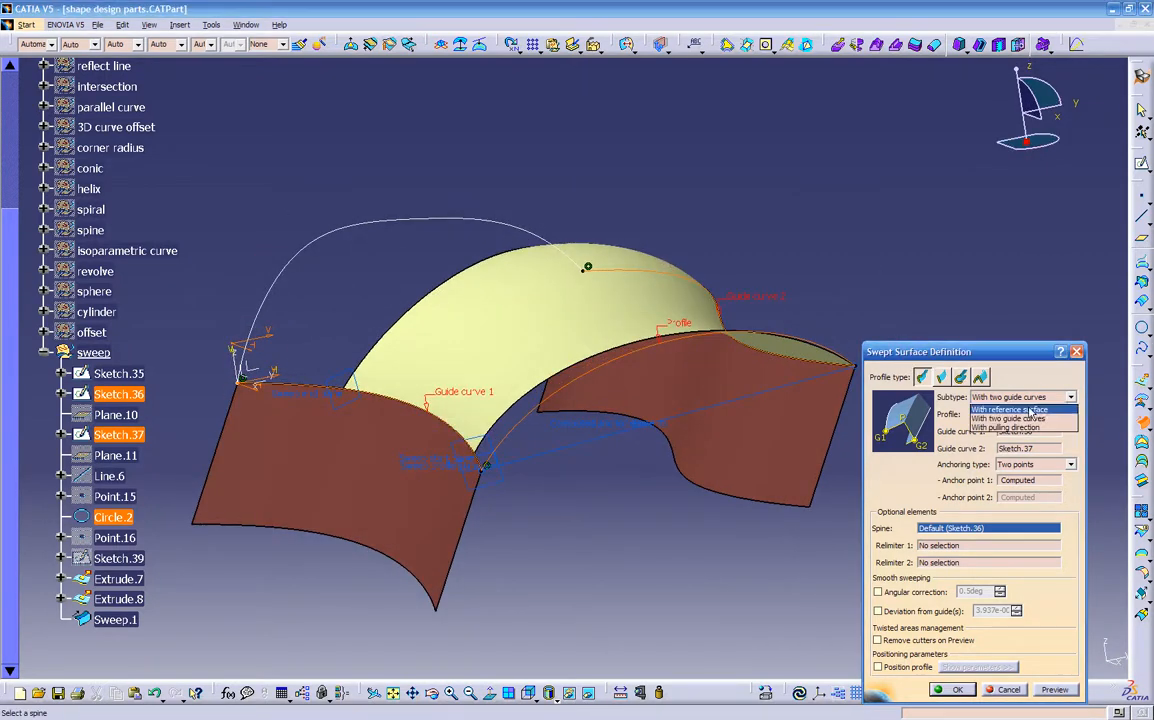
{"action": "left_click", "coordinate": [1010, 410]}
{"action": "middle_click_drag", "start_coordinate": [605, 476], "coordinate": [772, 466]}
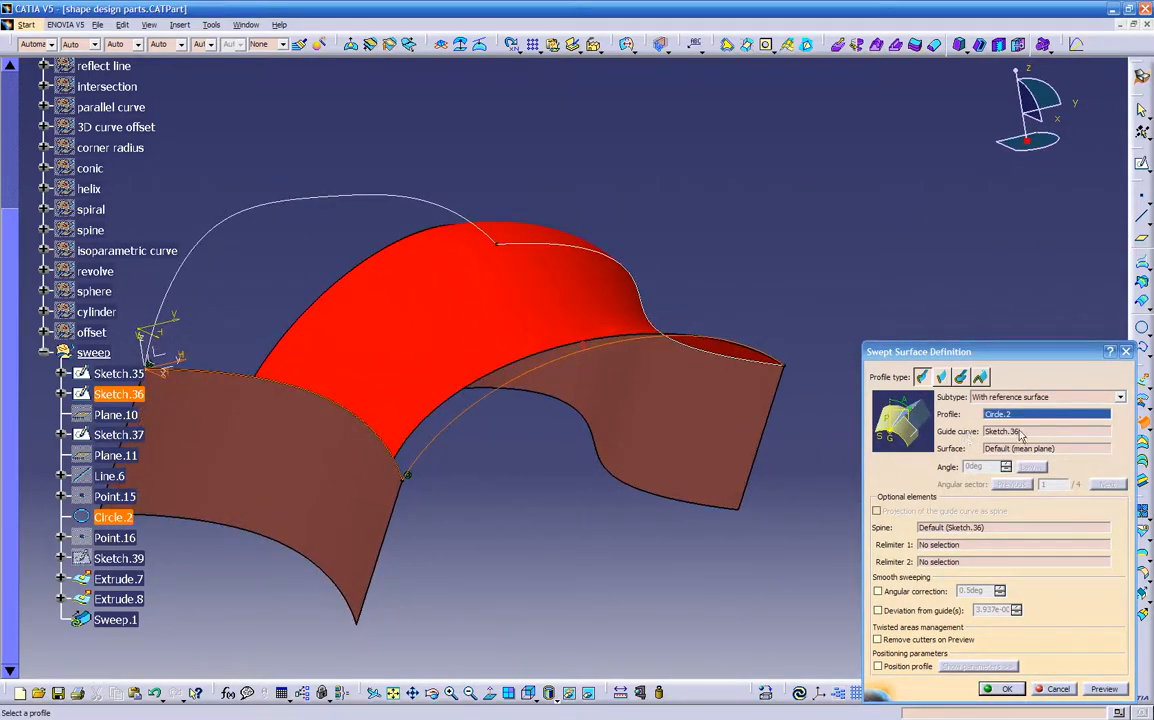
{"action": "left_click", "coordinate": [1101, 690]}
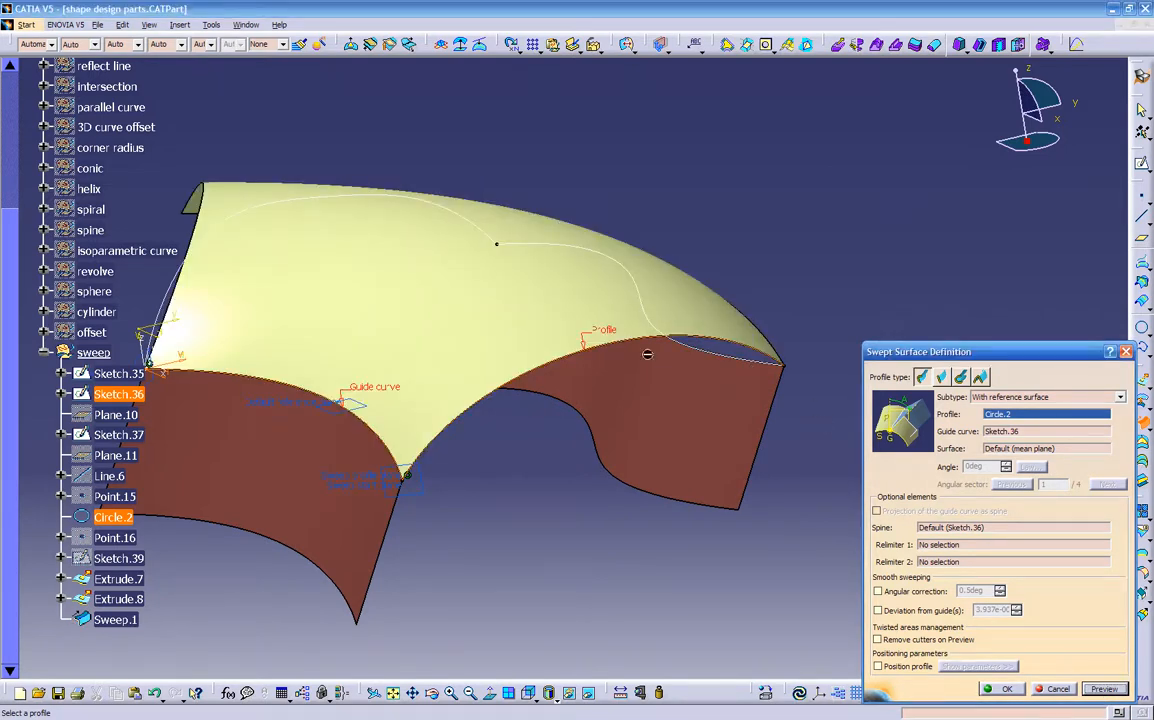
{"action": "mouse_move", "coordinate": [680, 484]}
{"action": "middle_mouse_down"}
{"action": "mouse_move", "coordinate": [471, 411]}
{"action": "mouse_move", "coordinate": [673, 365]}
{"action": "mouse_move", "coordinate": [675, 240]}
{"action": "mouse_move", "coordinate": [582, 224]}
{"action": "mouse_move", "coordinate": [598, 324]}
{"action": "mouse_move", "coordinate": [722, 419]}
{"action": "mouse_move", "coordinate": [446, 408]}
{"action": "mouse_move", "coordinate": [657, 502]}
{"action": "mouse_move", "coordinate": [647, 545]}
{"action": "mouse_move", "coordinate": [470, 400]}
{"action": "mouse_move", "coordinate": [620, 476]}
{"action": "mouse_move", "coordinate": [560, 470]}
{"action": "mouse_move", "coordinate": [523, 483]}
{"action": "mouse_move", "coordinate": [649, 523]}
{"action": "mouse_move", "coordinate": [700, 500]}
{"action": "middle_mouse_up"}
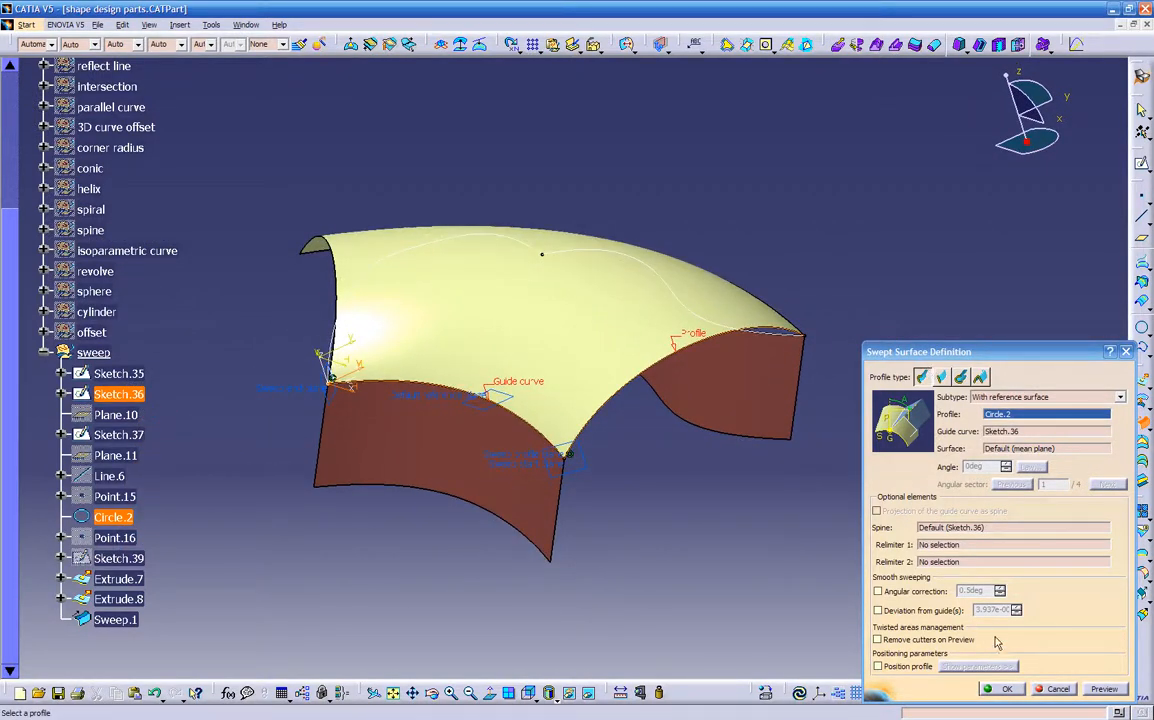
{"action": "middle_click_drag", "start_coordinate": [554, 465], "coordinate": [600, 480]}
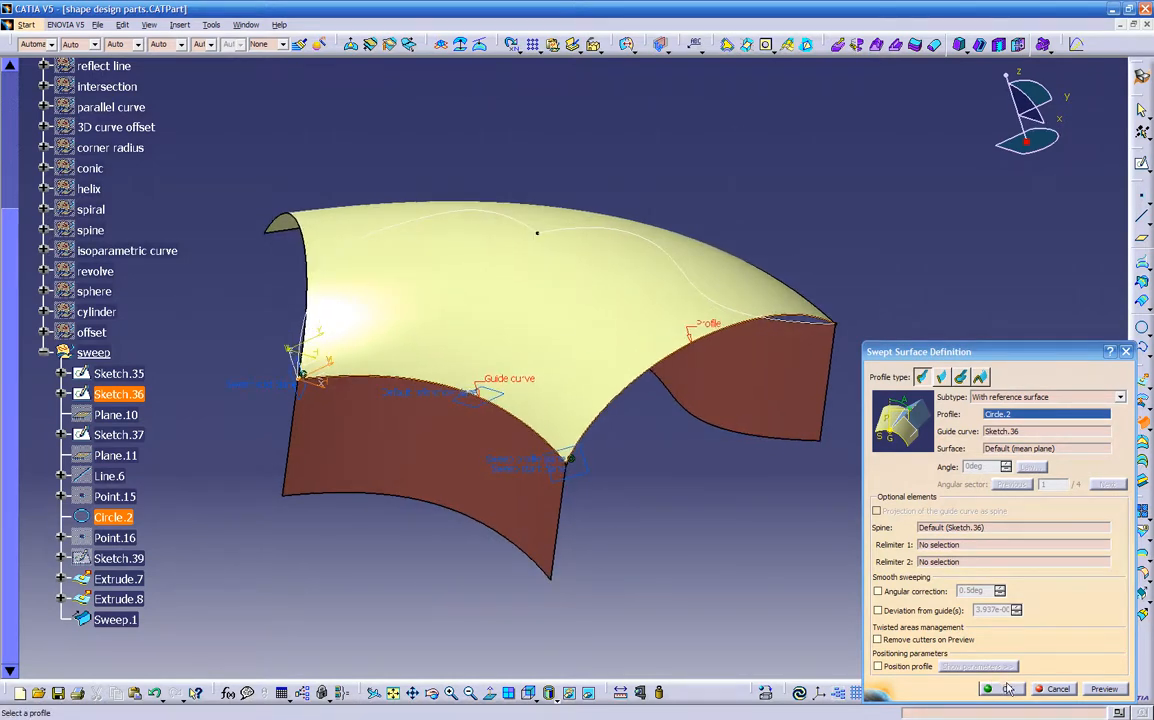
{"action": "left_click", "coordinate": [1045, 690]}
{"action": "middle_click_drag", "start_coordinate": [709, 502], "coordinate": [428, 404]}
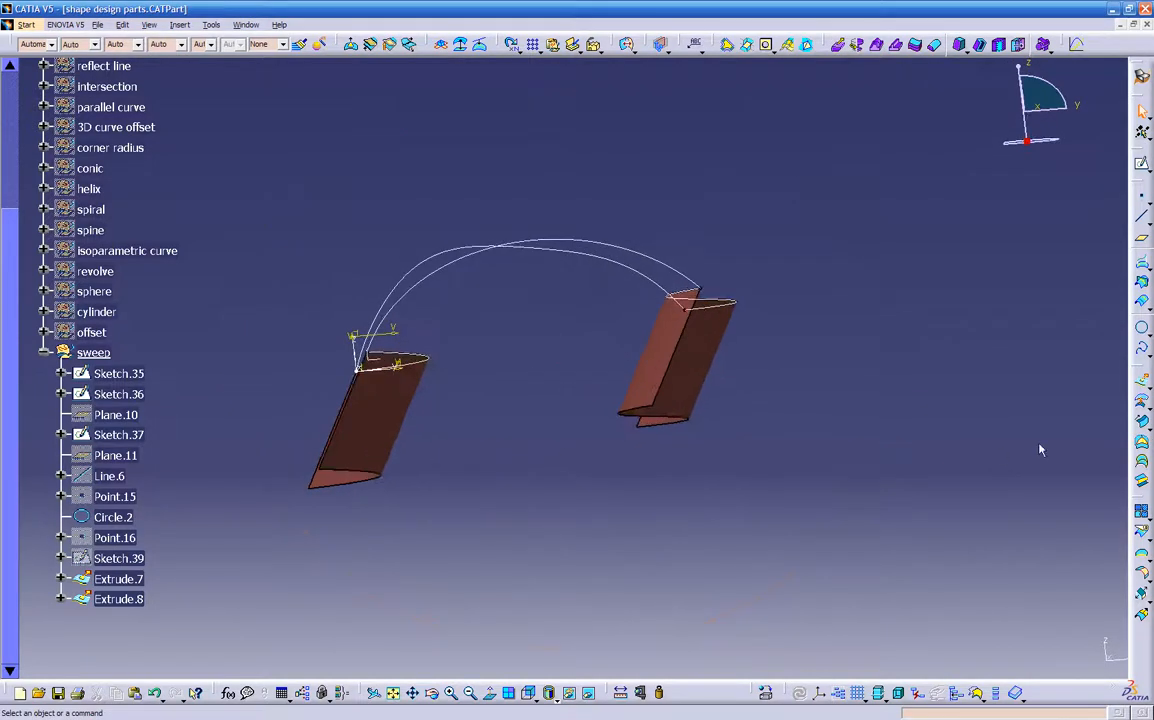
- Start a Fill surface with Circle.2 and Sketch.36 as boundary curves, and assign Extrude.7 as the support for Sketch.36
{"action": "left_click", "coordinate": [1142, 447]}
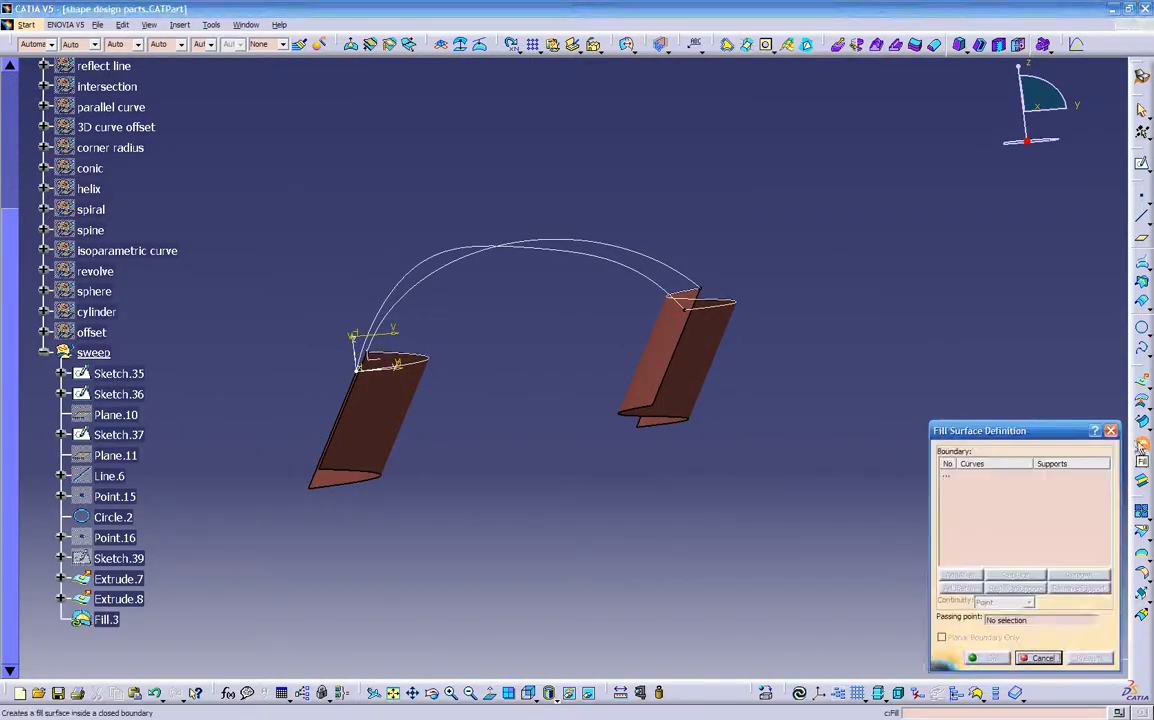
{"action": "middle_click_drag", "start_coordinate": [806, 484], "coordinate": [787, 539]}
{"action": "middle_click_drag", "start_coordinate": [678, 533], "coordinate": [728, 515]}
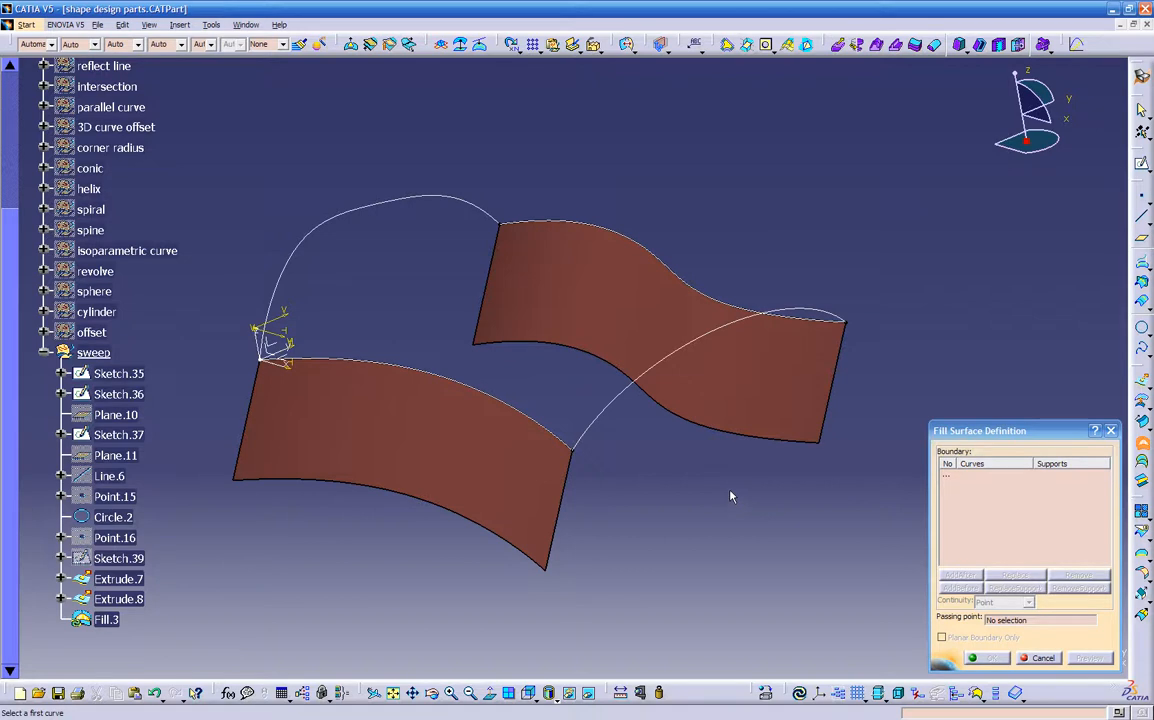
{"action": "left_click", "coordinate": [621, 405]}
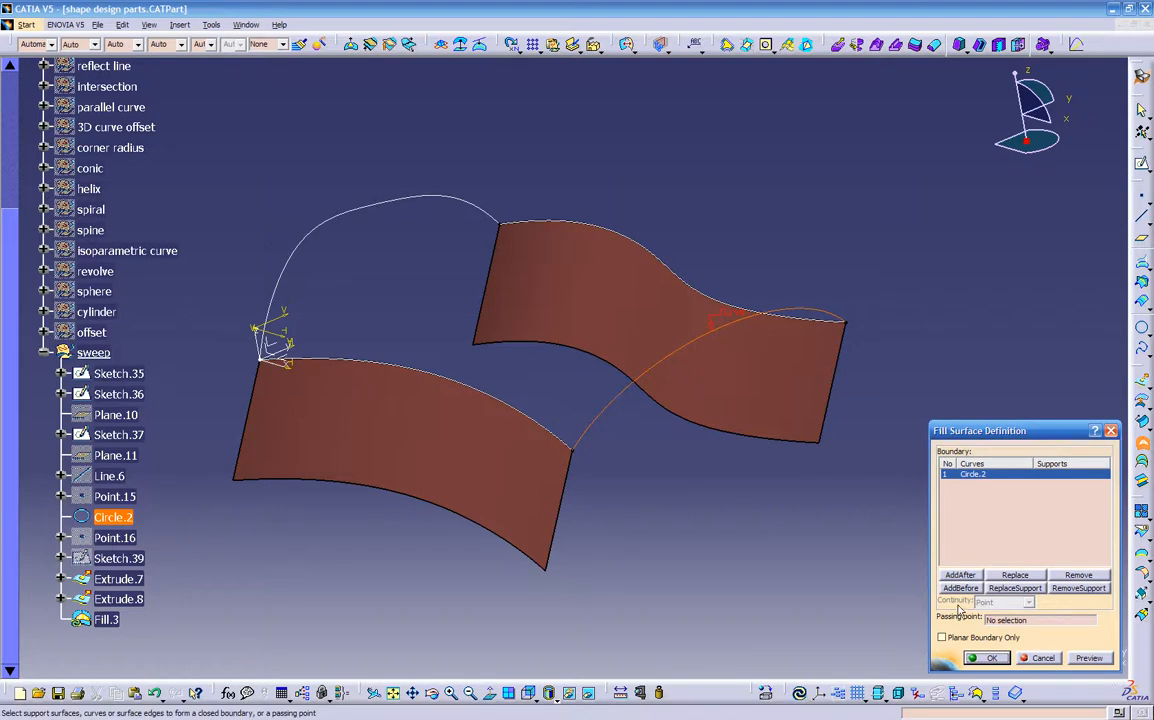
{"action": "left_click", "coordinate": [555, 436]}
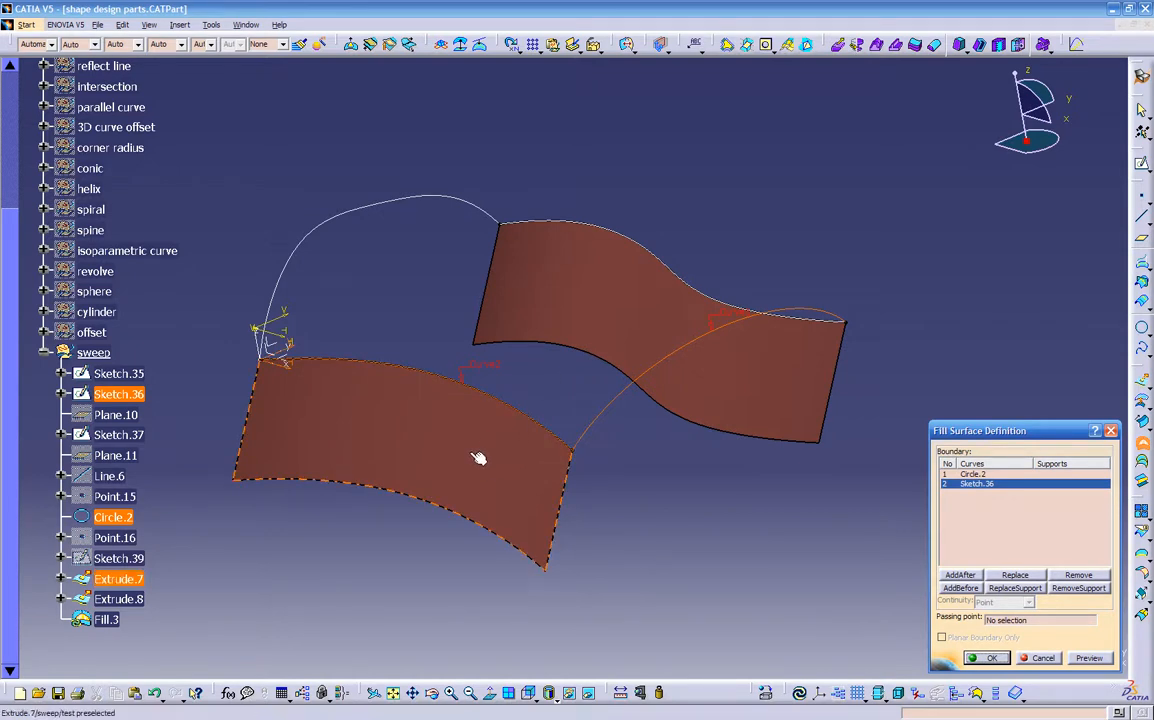
{"action": "left_click", "coordinate": [541, 473]}
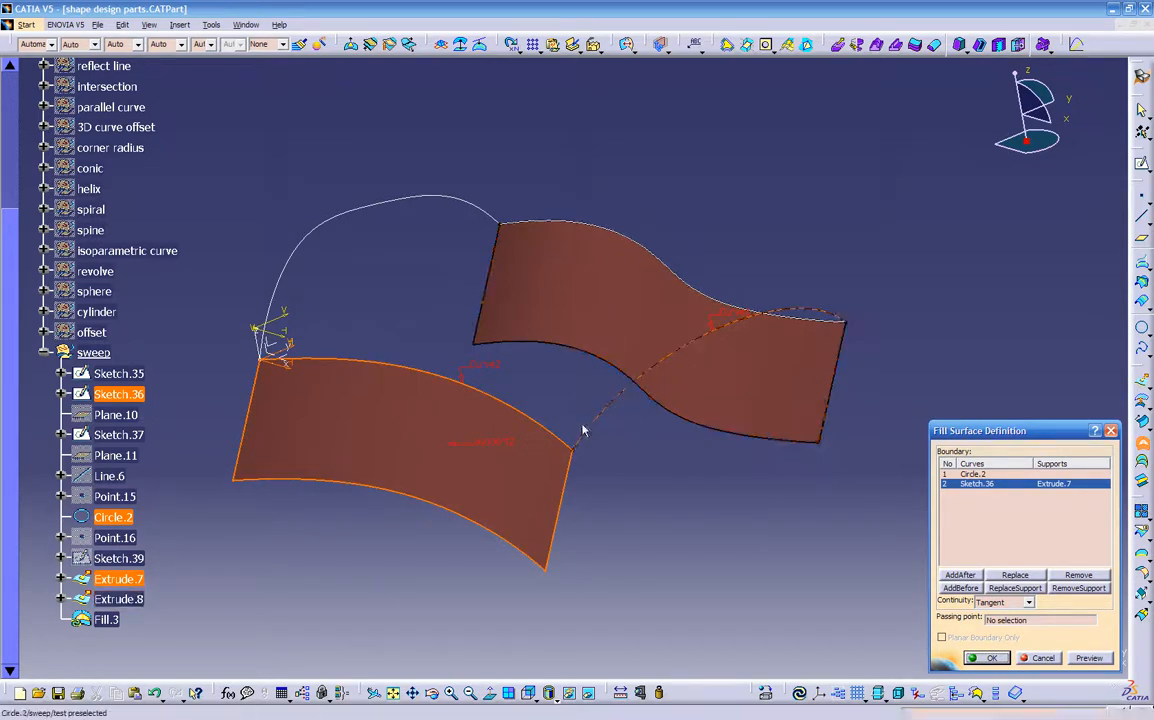
- Add Sketch.35 and Sketch.37 to the fill boundary, support Sketch.37 with Extrude.8, and create the fill with tangent continuity
{"action": "middle_click_drag", "start_coordinate": [591, 470], "coordinate": [569, 398]}
{"action": "mouse_move", "coordinate": [407, 410]}
{"action": "middle_mouse_down"}
{"action": "mouse_move", "coordinate": [489, 433]}
{"action": "mouse_move", "coordinate": [528, 466]}
{"action": "middle_mouse_up"}
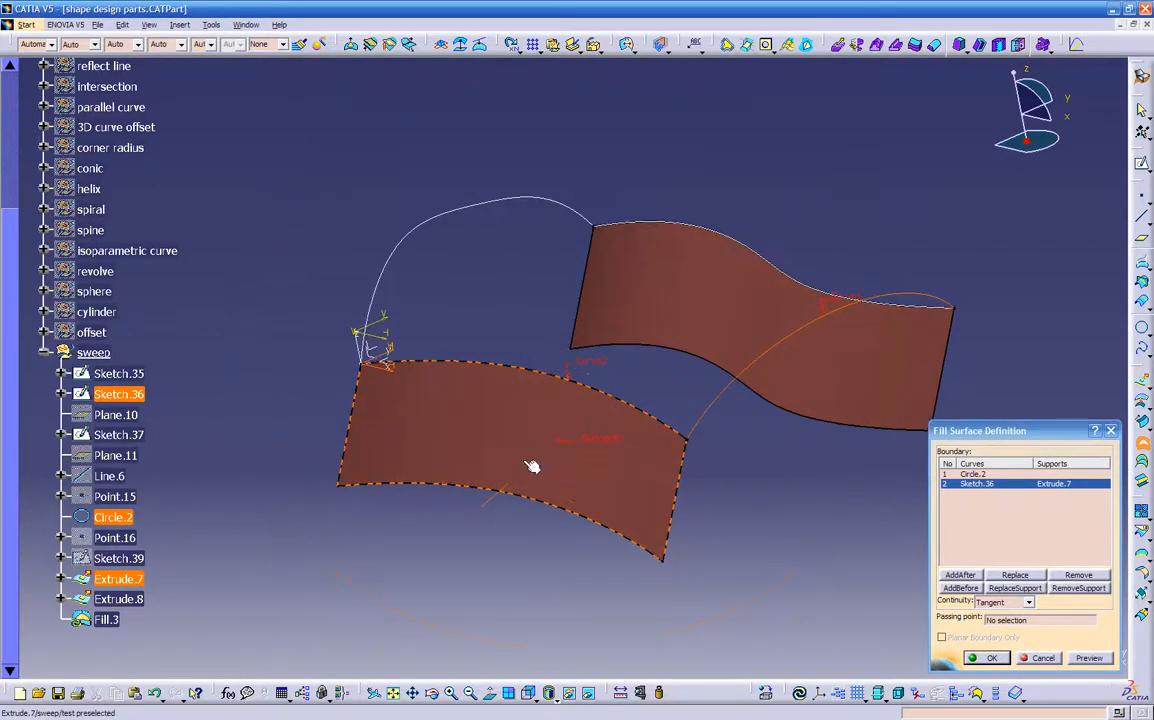
{"action": "left_click", "coordinate": [409, 231]}
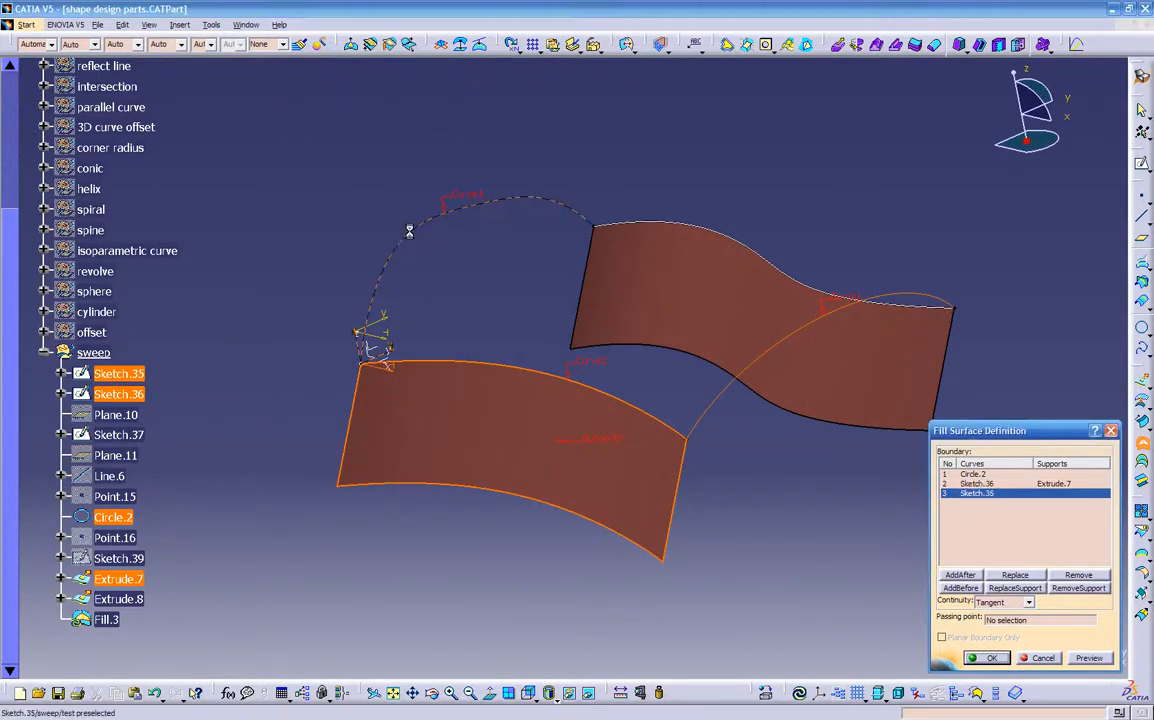
{"action": "left_click", "coordinate": [638, 225]}
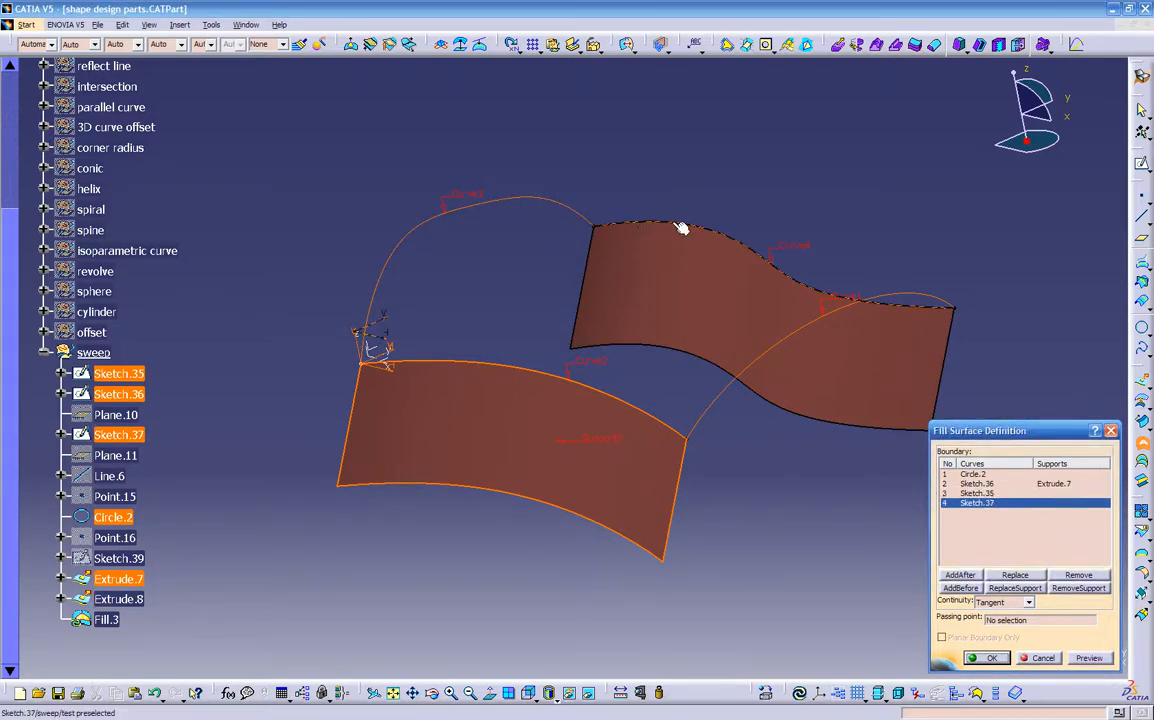
{"action": "left_click", "coordinate": [727, 287]}
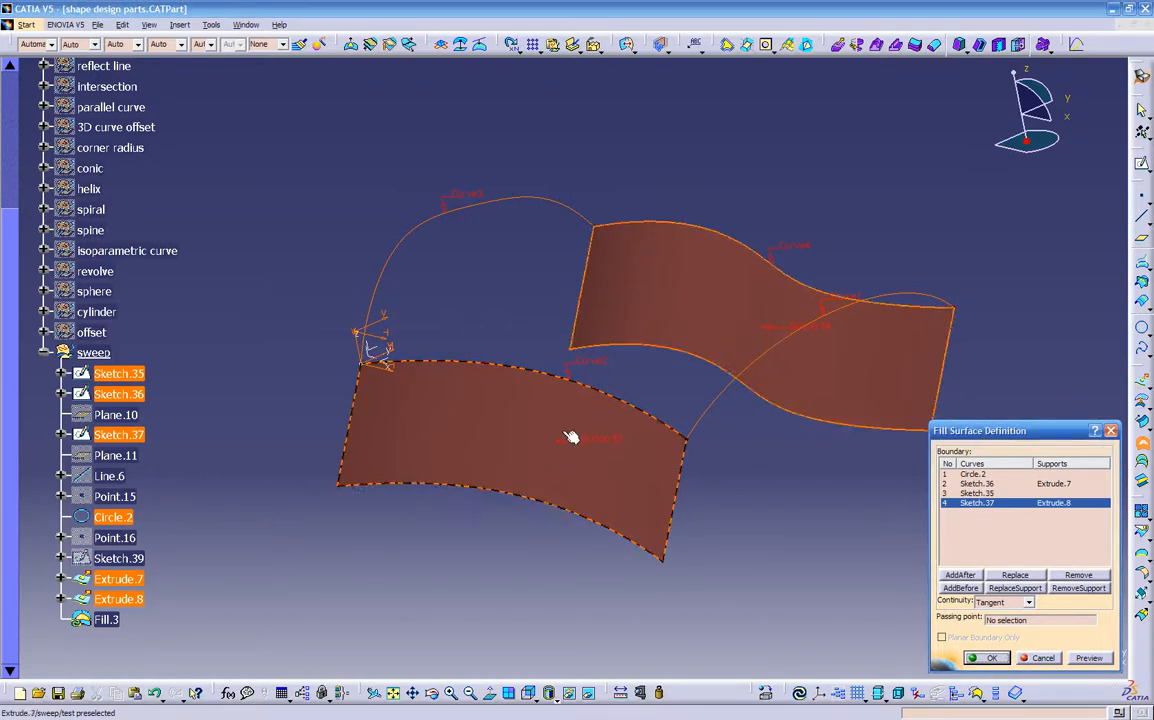
{"action": "middle_click_drag", "start_coordinate": [724, 368], "coordinate": [660, 438]}
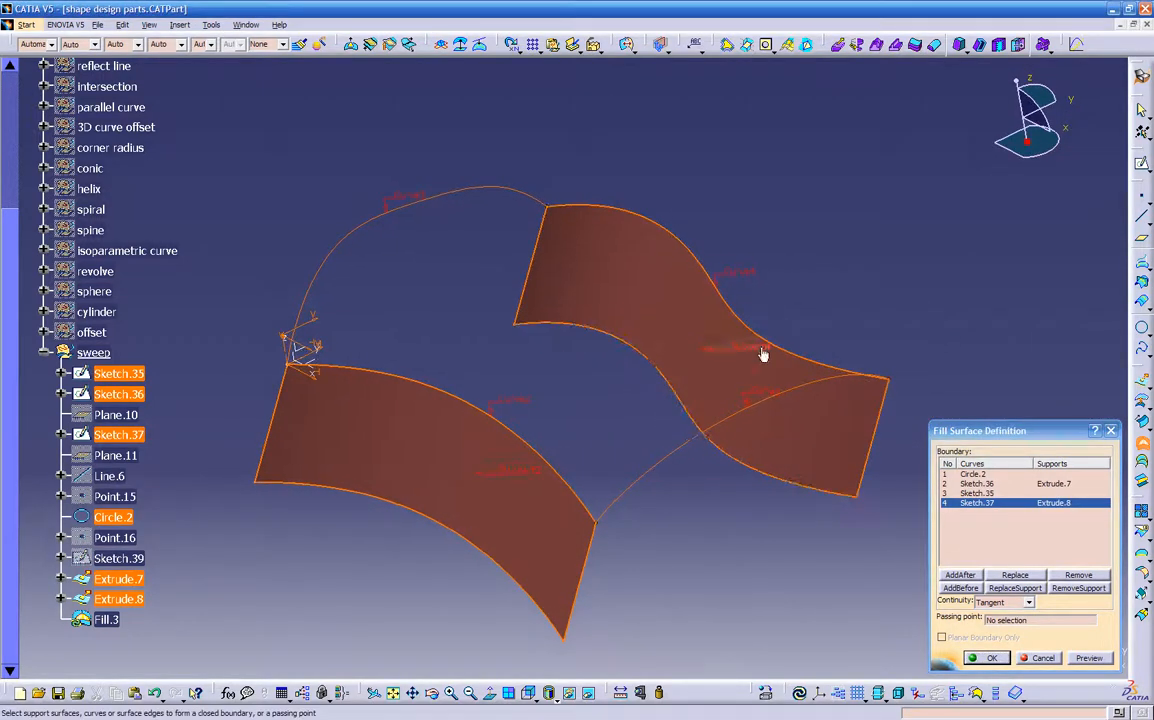
{"action": "middle_click_drag", "start_coordinate": [744, 352], "coordinate": [865, 572]}
{"action": "left_click", "coordinate": [988, 603]}
{"action": "left_click", "coordinate": [999, 604]}
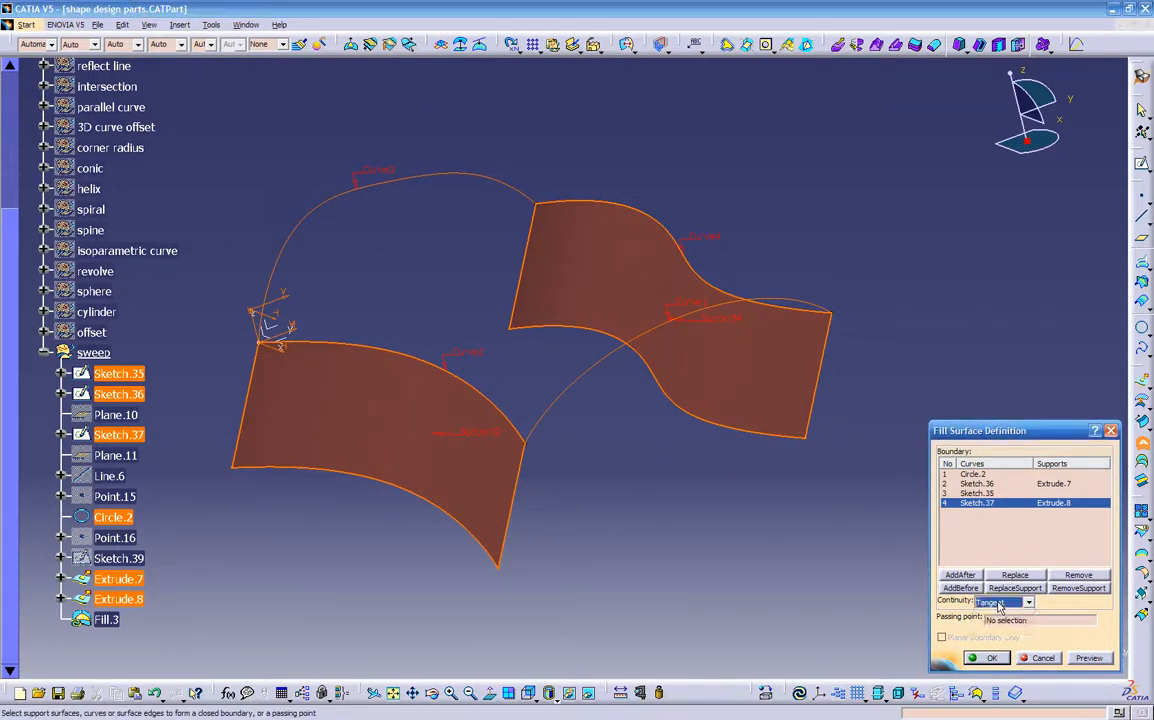
{"action": "left_click", "coordinate": [993, 658]}
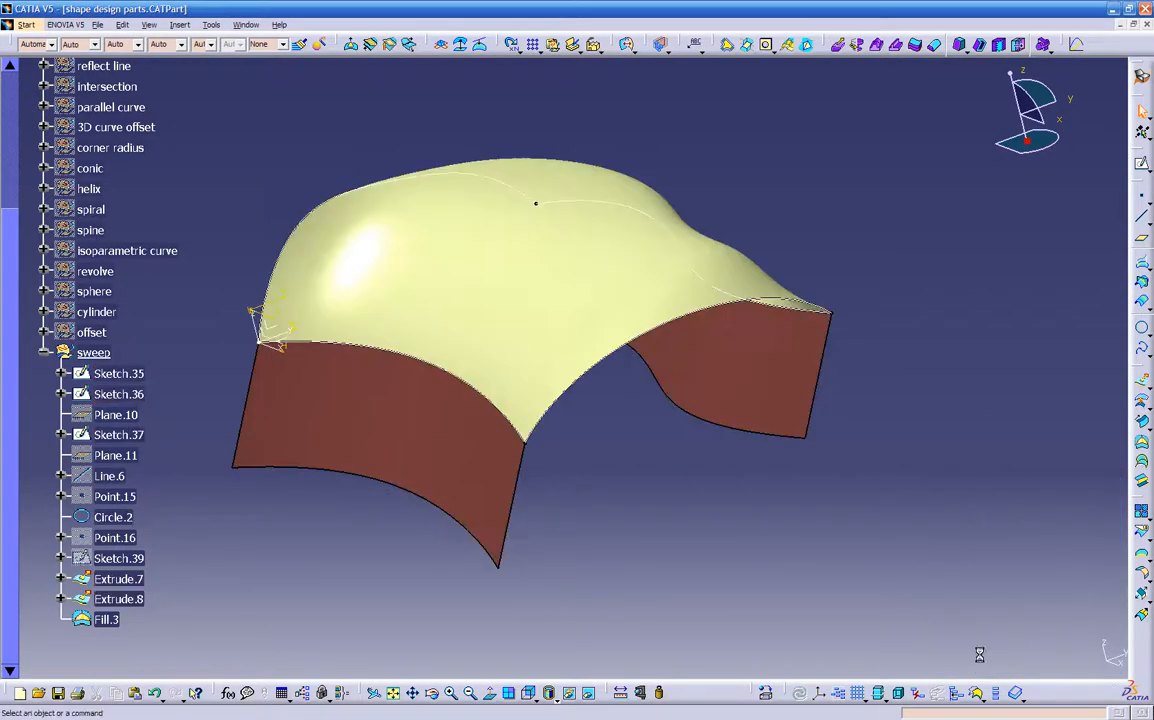
- Examine from several angles how the fill surface meets the two extruded surfaces along their shared edges
{"action": "middle_click_drag", "start_coordinate": [766, 560], "coordinate": [728, 349]}
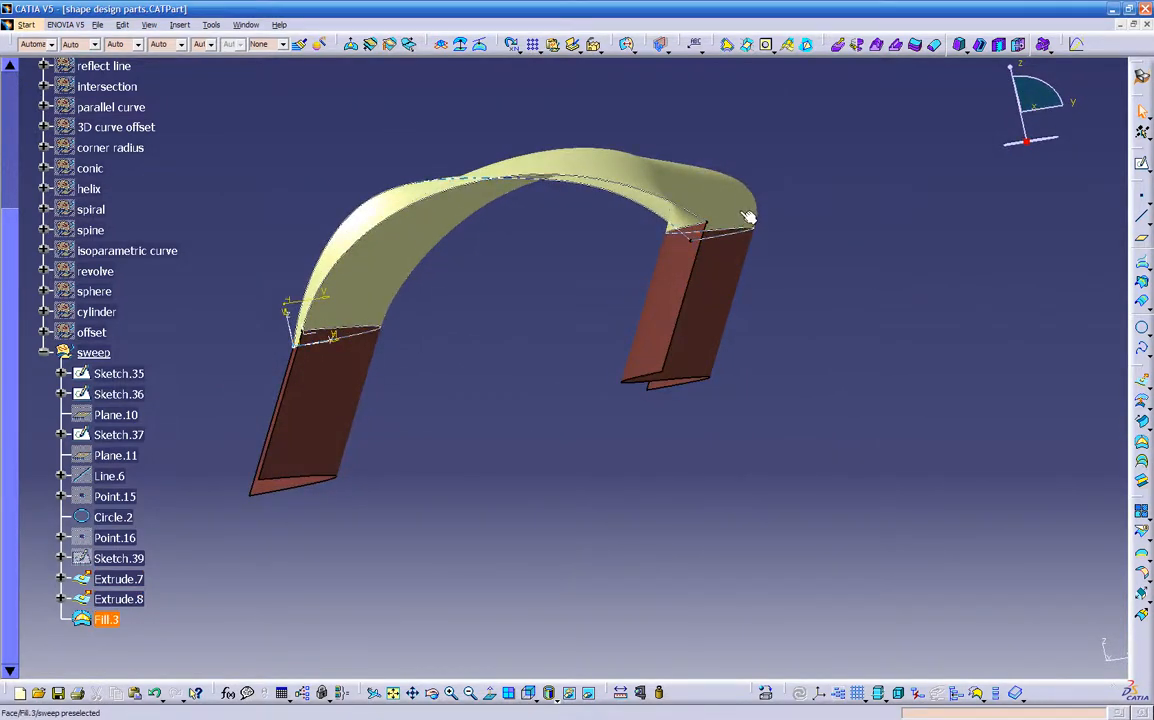
{"action": "middle_click_drag", "start_coordinate": [523, 185], "coordinate": [540, 218]}
{"action": "mouse_move", "coordinate": [432, 313]}
{"action": "middle_mouse_down"}
{"action": "mouse_move", "coordinate": [489, 335]}
{"action": "mouse_move", "coordinate": [425, 337]}
{"action": "middle_mouse_up"}
{"action": "middle_click_drag", "start_coordinate": [714, 317], "coordinate": [685, 310]}
{"action": "mouse_move", "coordinate": [747, 277]}
{"action": "middle_mouse_down"}
{"action": "mouse_move", "coordinate": [639, 311]}
{"action": "mouse_move", "coordinate": [797, 311]}
{"action": "mouse_move", "coordinate": [708, 412]}
{"action": "mouse_move", "coordinate": [686, 343]}
{"action": "mouse_move", "coordinate": [601, 463]}
{"action": "middle_mouse_up"}
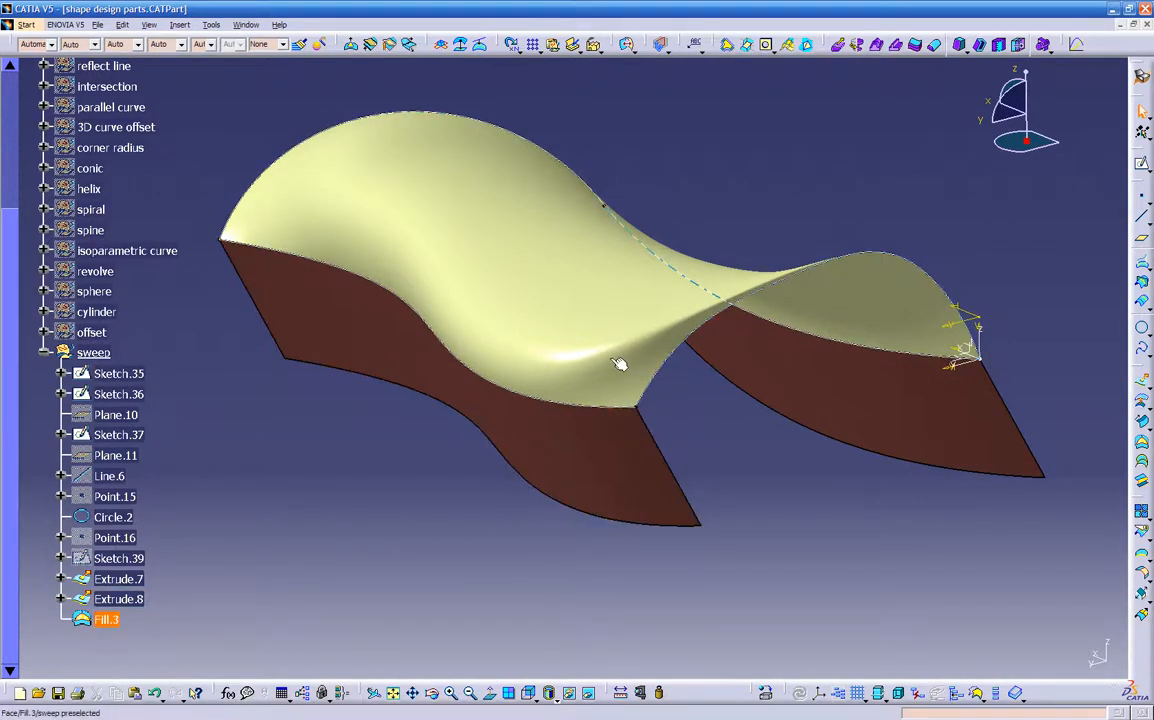
{"action": "middle_click_drag", "start_coordinate": [815, 427], "coordinate": [811, 482]}
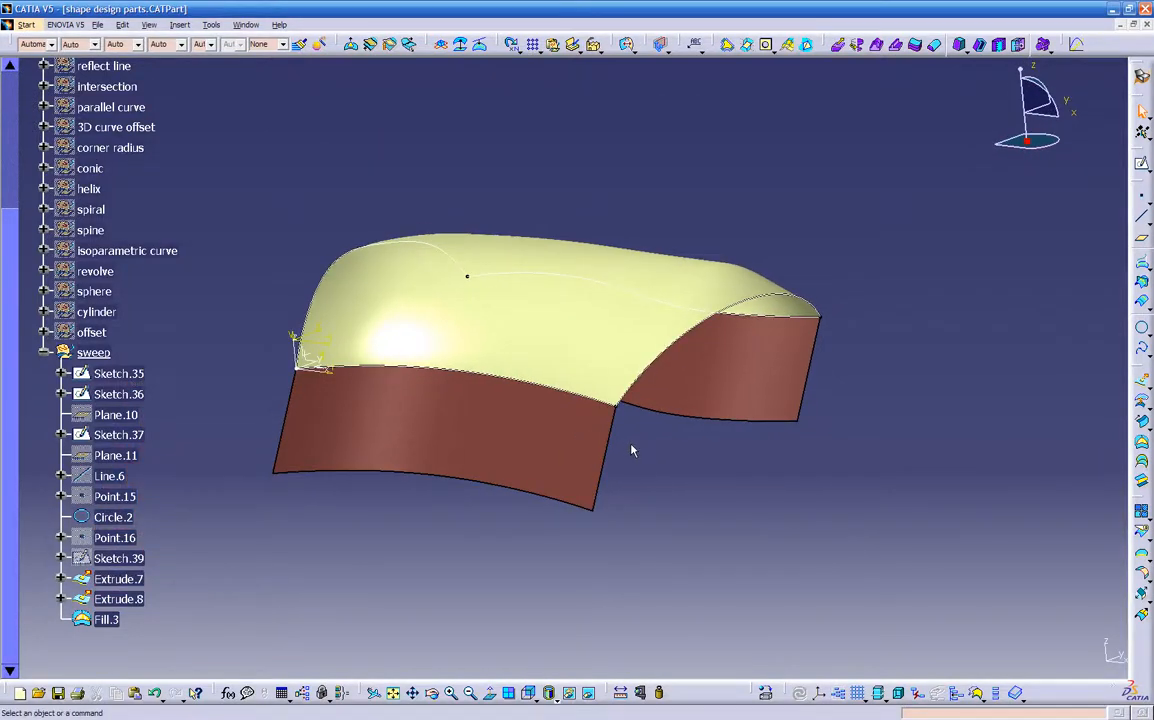
{"action": "middle_click_drag", "start_coordinate": [613, 458], "coordinate": [562, 392]}
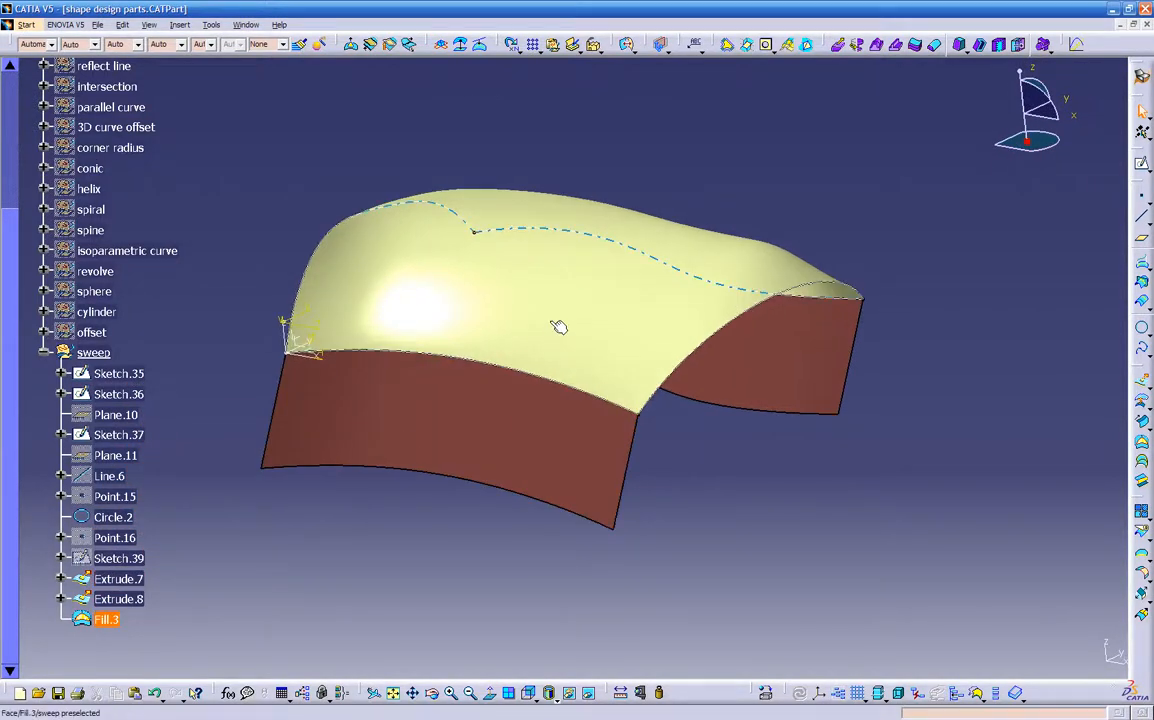
- Hide the fill surface to expose its boundary curves, and show it again
{"action": "right_click", "coordinate": [552, 324]}
{"action": "left_click", "coordinate": [585, 364]}
{"action": "middle_click_drag", "start_coordinate": [556, 343], "coordinate": [242, 582]}
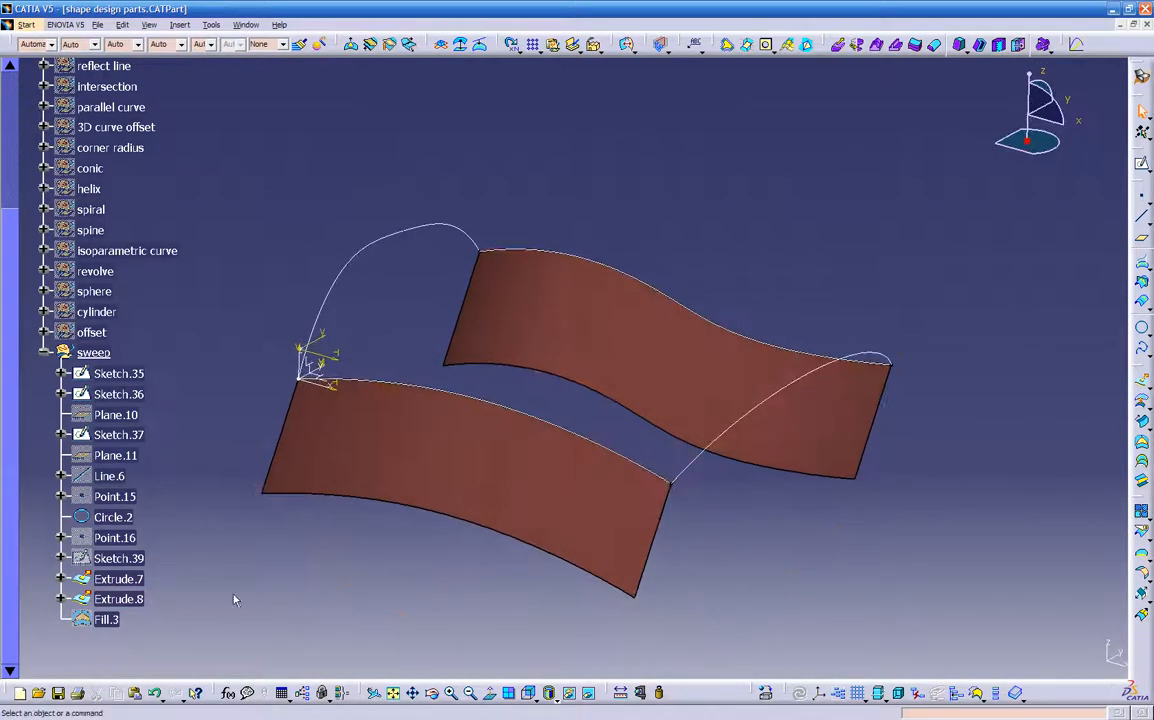
{"action": "right_click", "coordinate": [124, 622]}
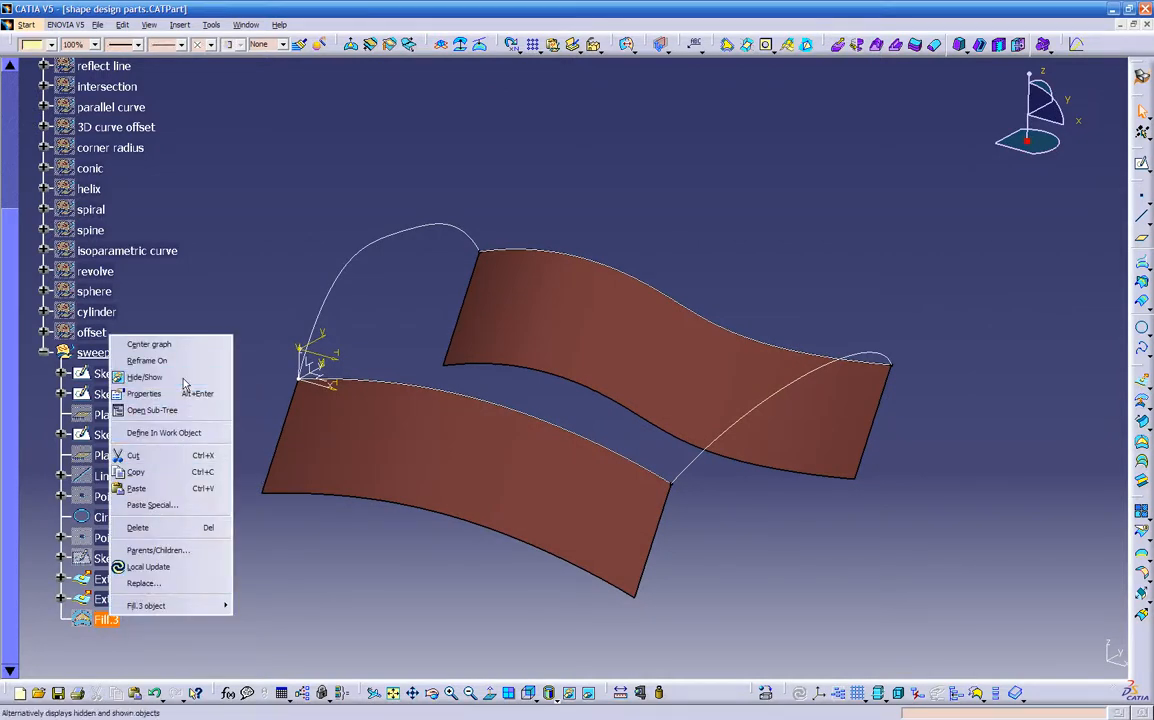
{"action": "left_click", "coordinate": [160, 362]}
- Create a point on the fill surface near its middle, at a distance of about 1.73 in from the default reference
{"action": "middle_click_drag", "start_coordinate": [281, 388], "coordinate": [695, 314]}
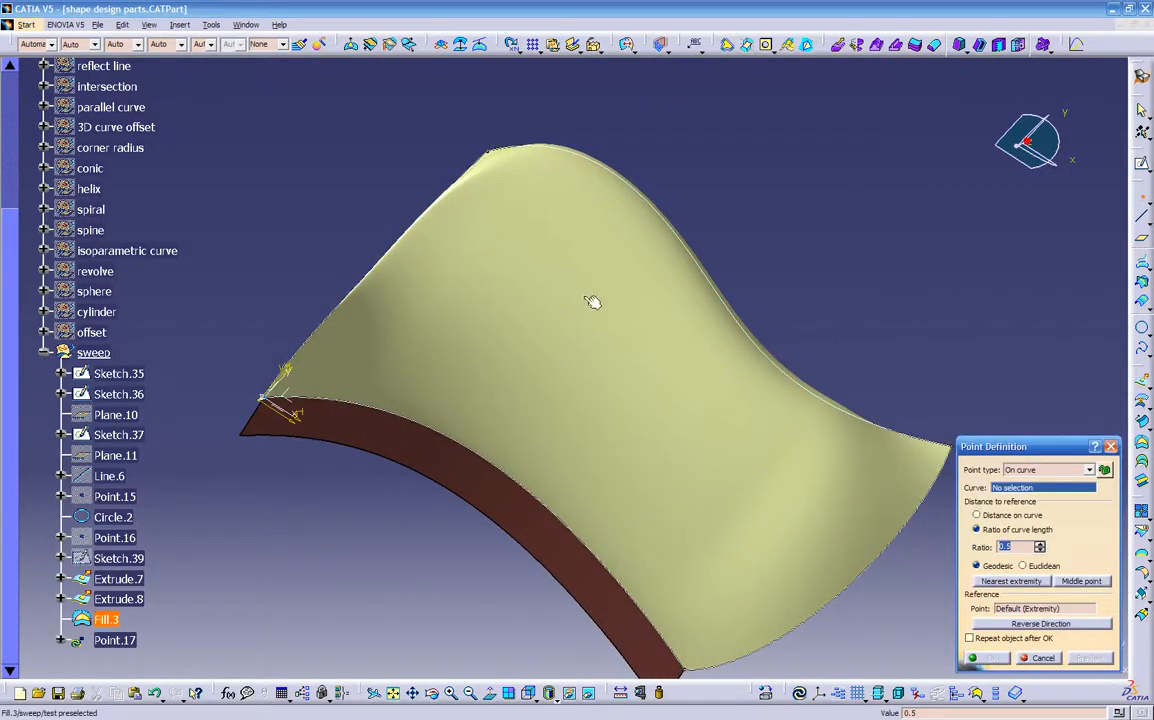
{"action": "left_click", "coordinate": [1030, 470]}
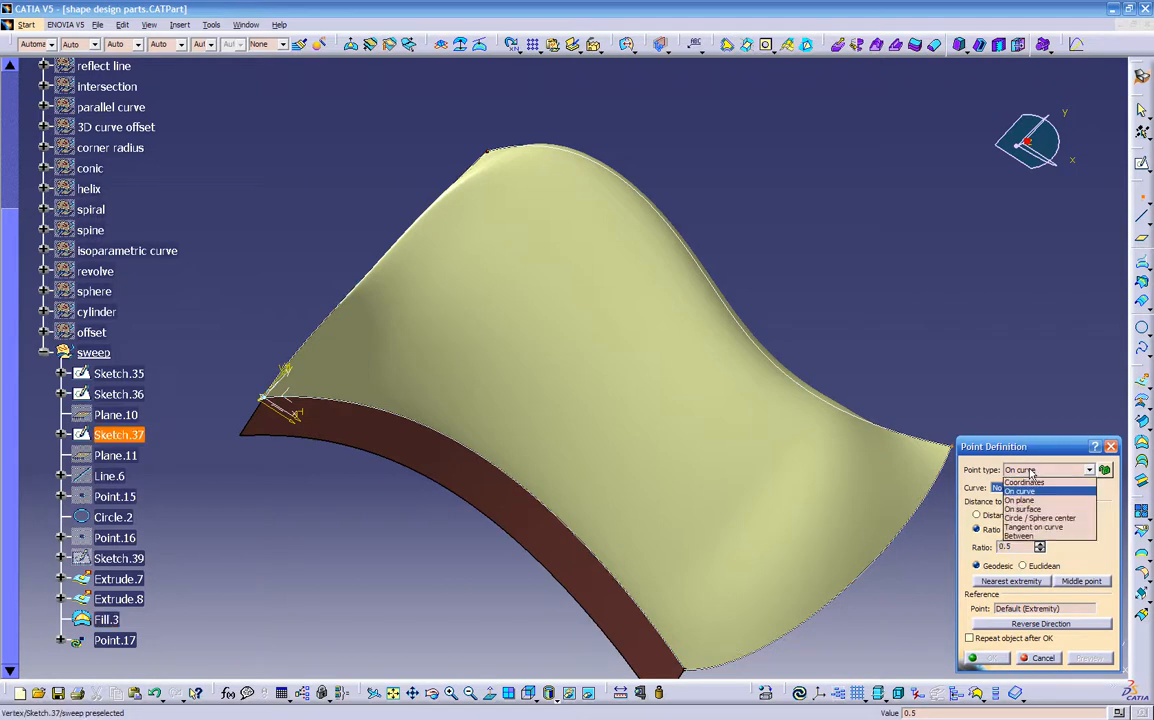
{"action": "left_click", "coordinate": [1022, 509]}
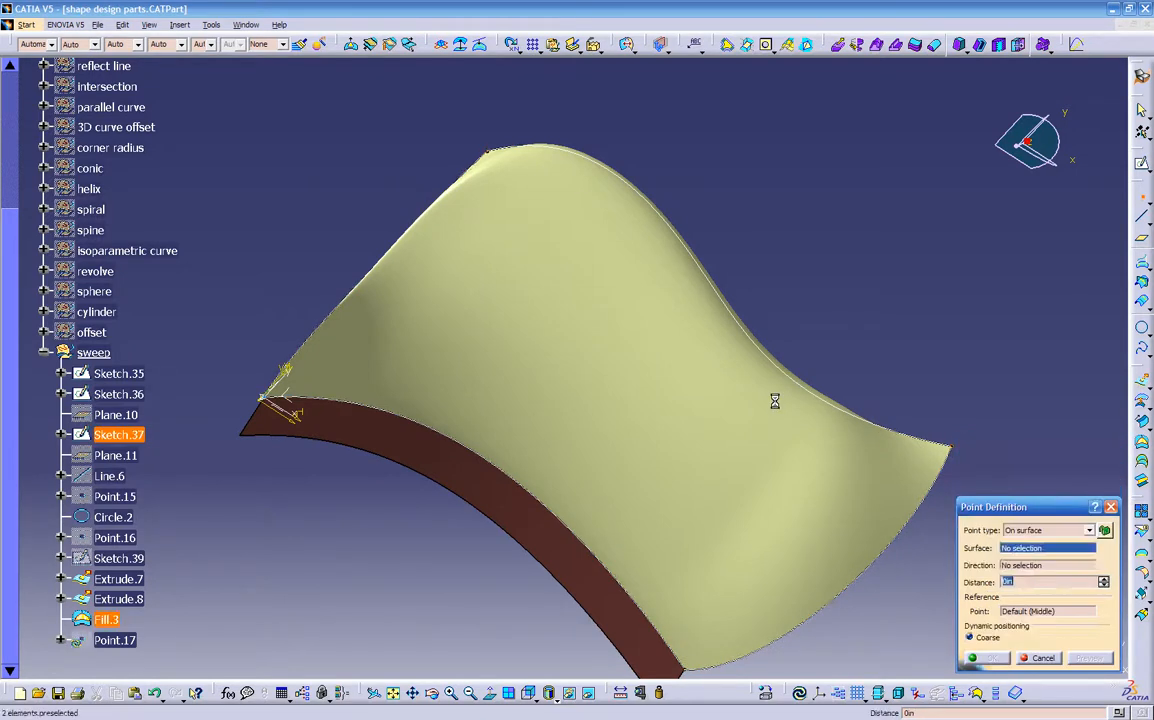
{"action": "left_click", "coordinate": [581, 331]}
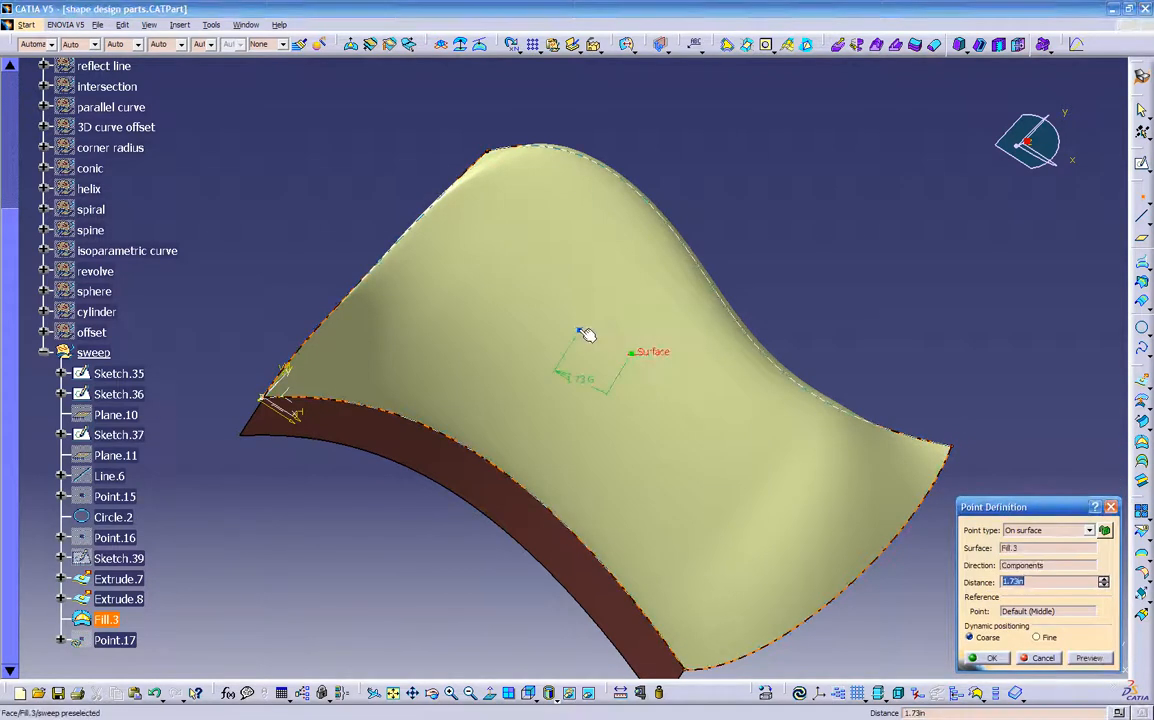
{"action": "left_click", "coordinate": [986, 658]}
- Change the fill surface's colour to blue
{"action": "middle_click_drag", "start_coordinate": [662, 527], "coordinate": [489, 335]}
{"action": "left_click", "coordinate": [489, 335]}
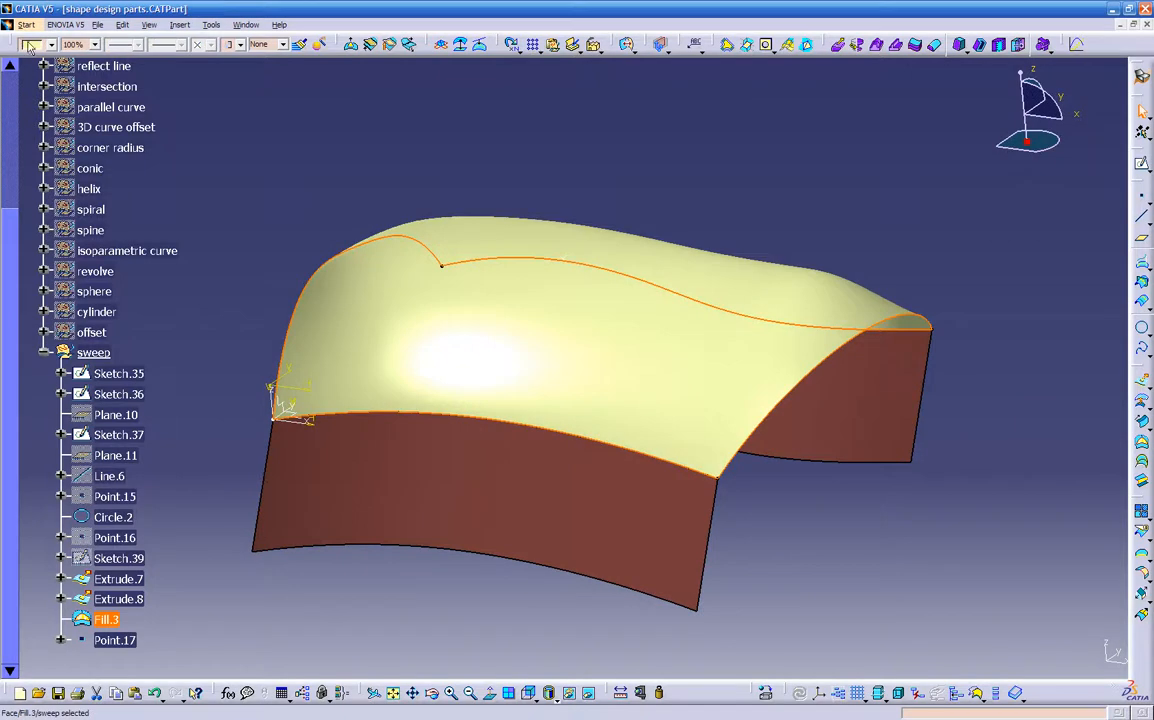
{"action": "left_click", "coordinate": [30, 45]}
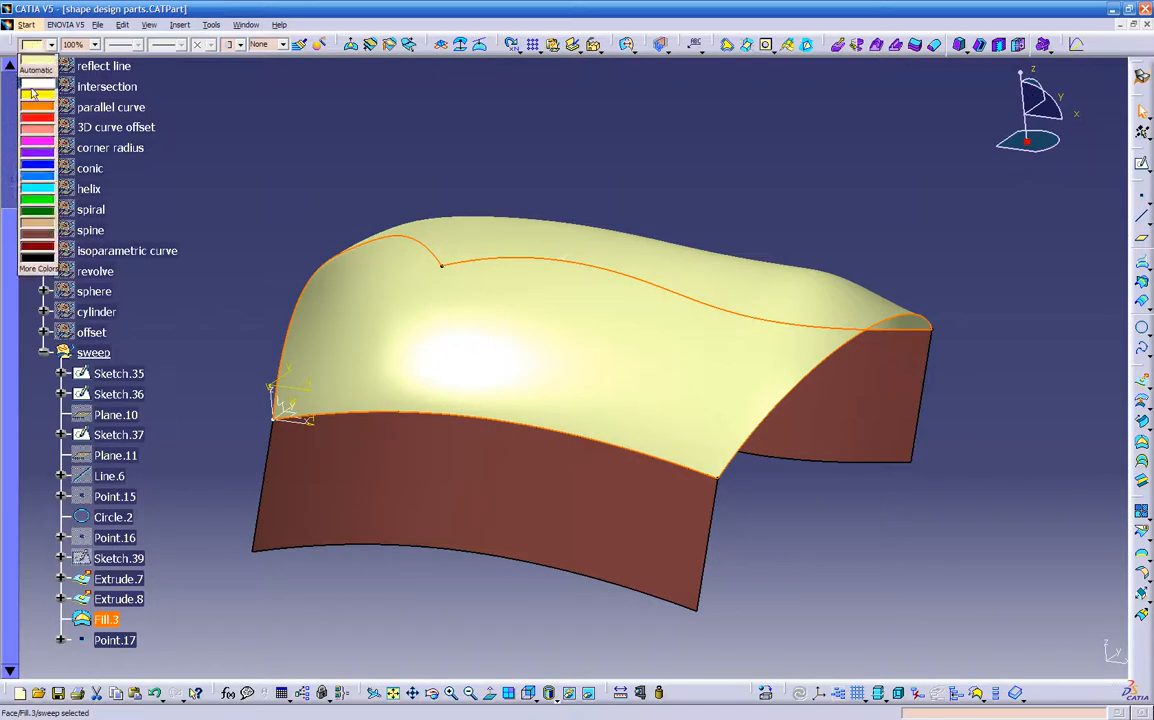
{"action": "left_click", "coordinate": [36, 168]}
- Translate the point on the fill surface about 1.339 in upward along the absolute axis system's Z axis
{"action": "middle_click_drag", "start_coordinate": [863, 280], "coordinate": [593, 277]}
{"action": "left_click", "coordinate": [577, 269]}
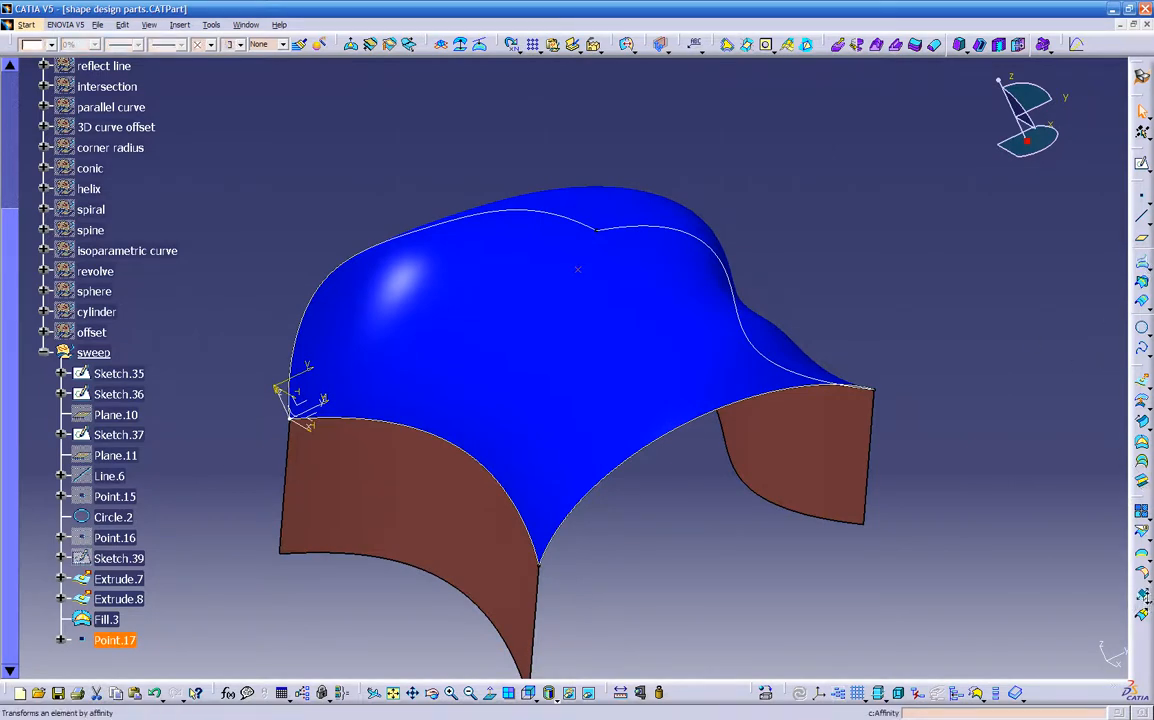
{"action": "left_click", "coordinate": [1144, 596]}
{"action": "left_click", "coordinate": [1047, 610]}
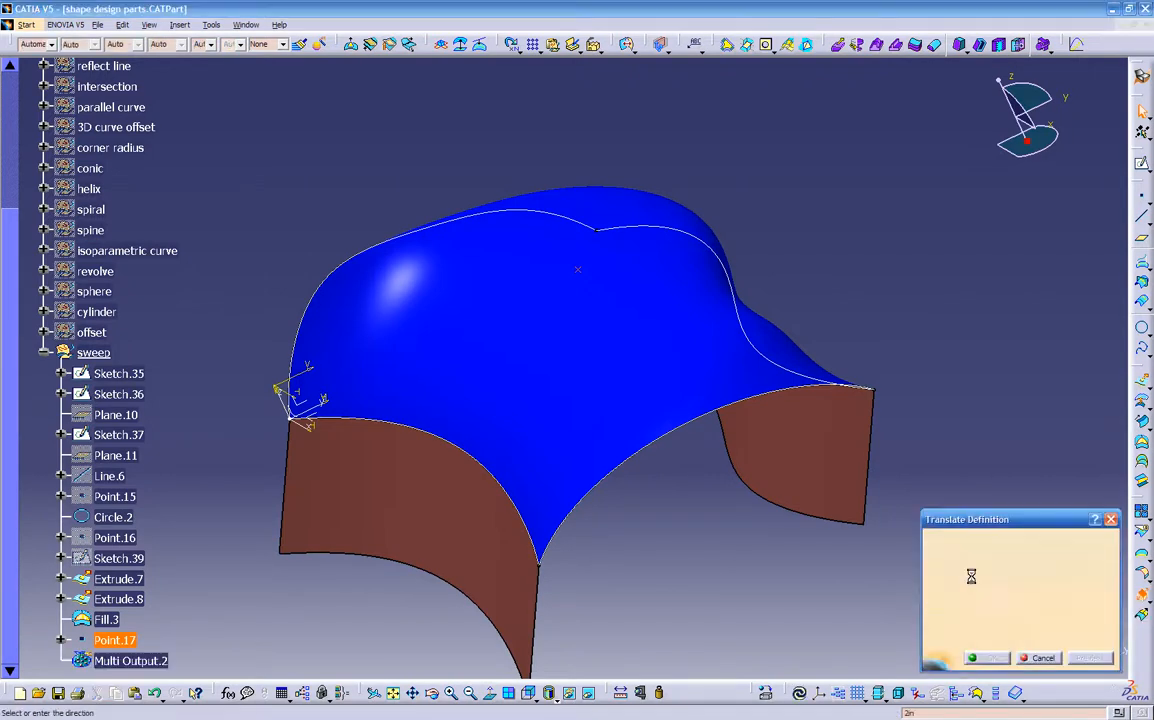
{"action": "middle_click_drag", "start_coordinate": [541, 410], "coordinate": [385, 430]}
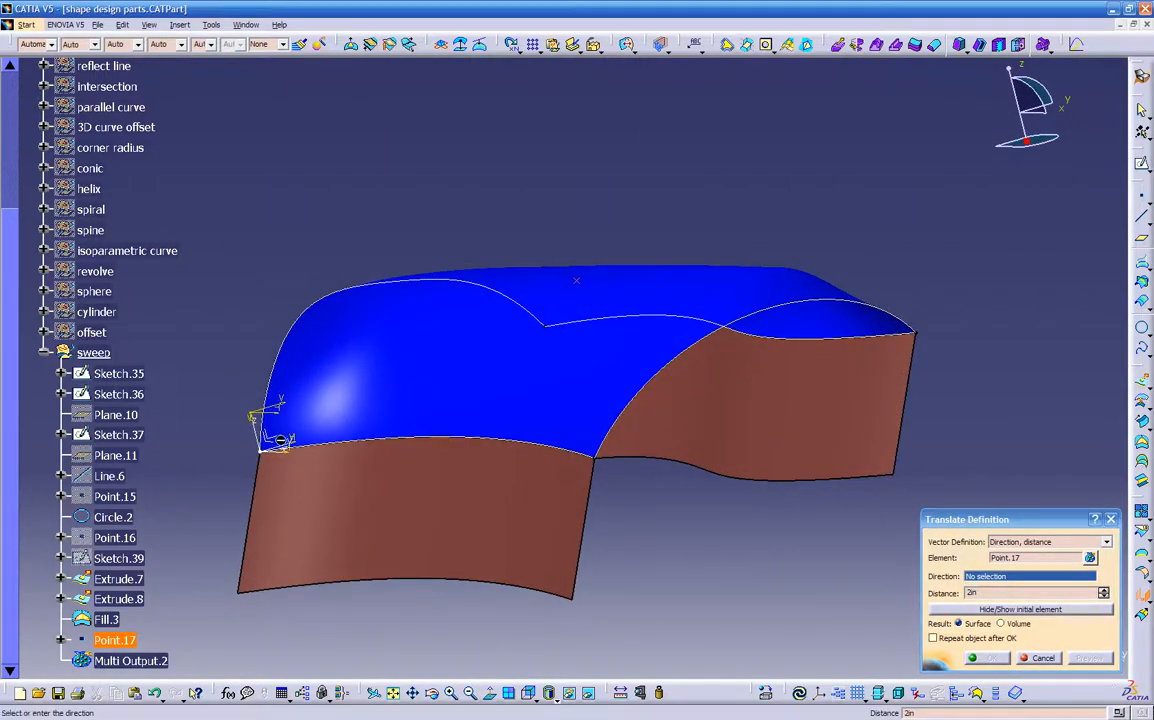
{"action": "left_click", "coordinate": [256, 433]}
{"action": "middle_click_drag", "start_coordinate": [659, 211], "coordinate": [632, 193]}
{"action": "left_click_drag", "start_coordinate": [580, 200], "coordinate": [573, 150]}
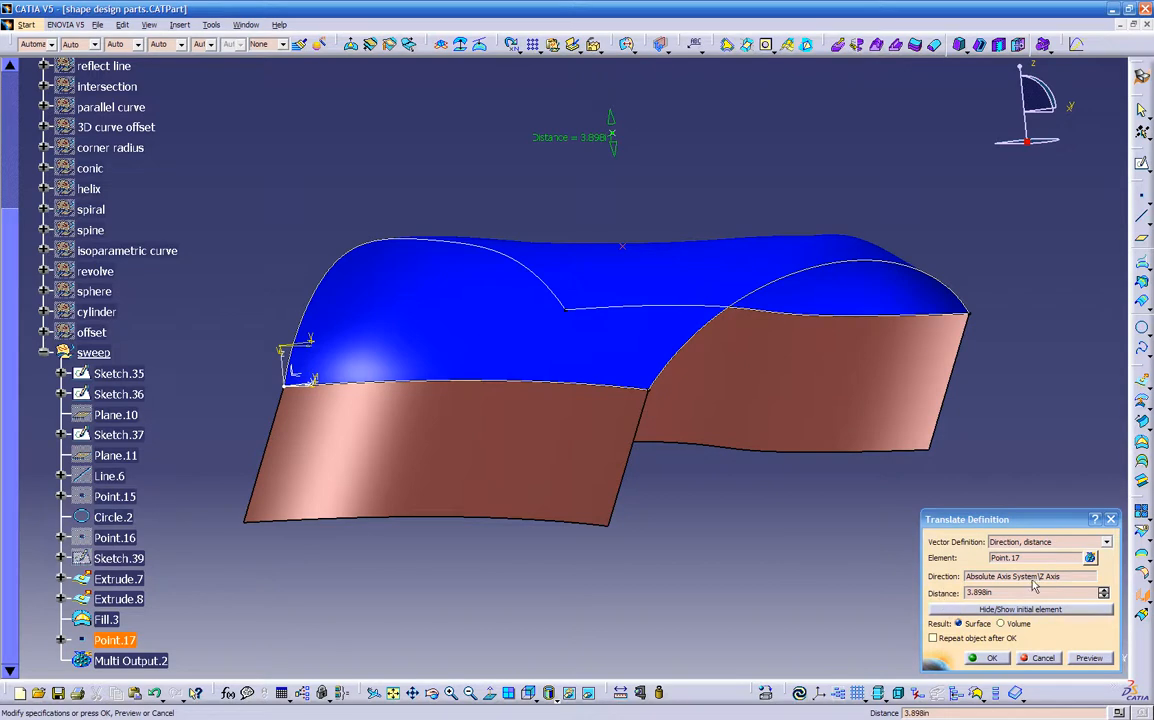
{"action": "middle_click_drag", "start_coordinate": [590, 393], "coordinate": [653, 409]}
{"action": "left_click_drag", "start_coordinate": [647, 88], "coordinate": [652, 173]}
{"action": "middle_click_drag", "start_coordinate": [623, 325], "coordinate": [641, 264]}
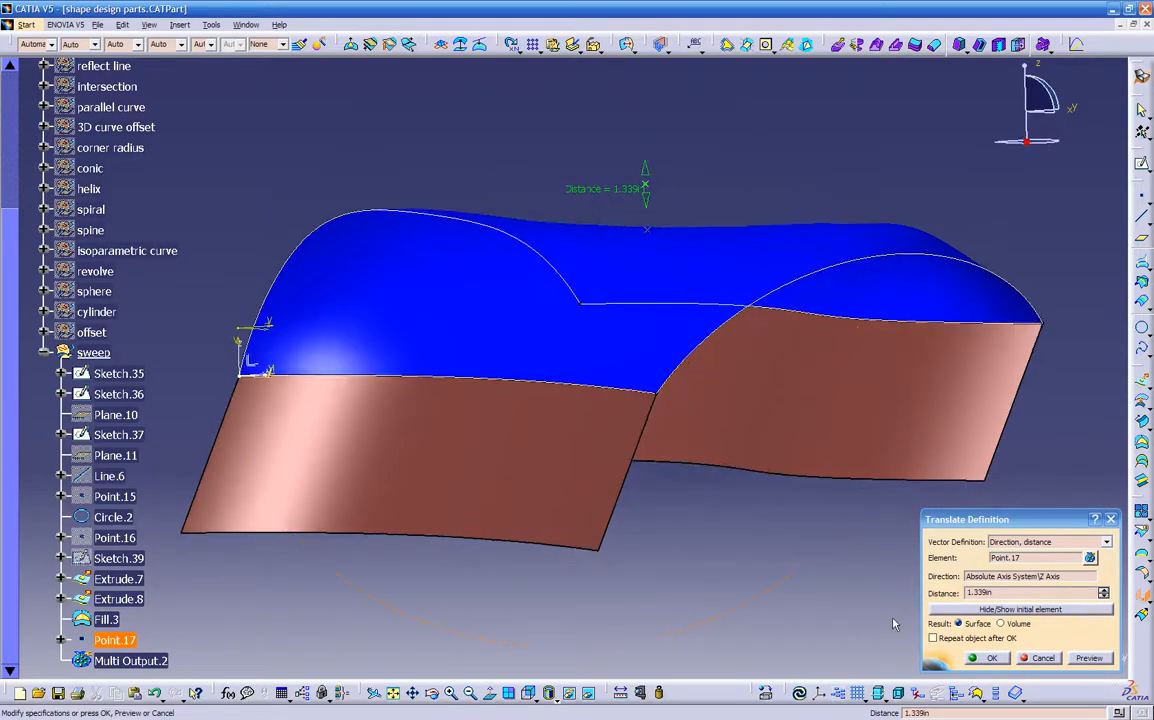
{"action": "left_click", "coordinate": [991, 659]}
- Try to set the translated point, Translate.6, as the fill surface's passing point, and preview the fill
{"action": "middle_click_drag", "start_coordinate": [679, 500], "coordinate": [536, 334]}
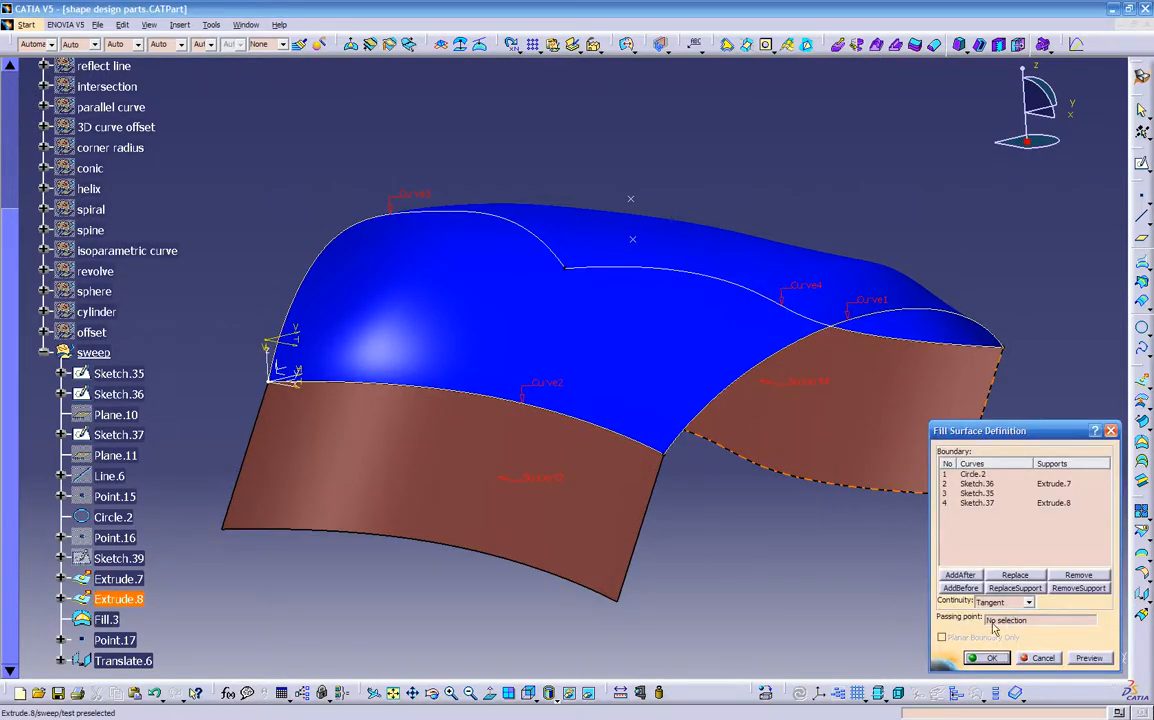
{"action": "left_click", "coordinate": [1000, 620]}
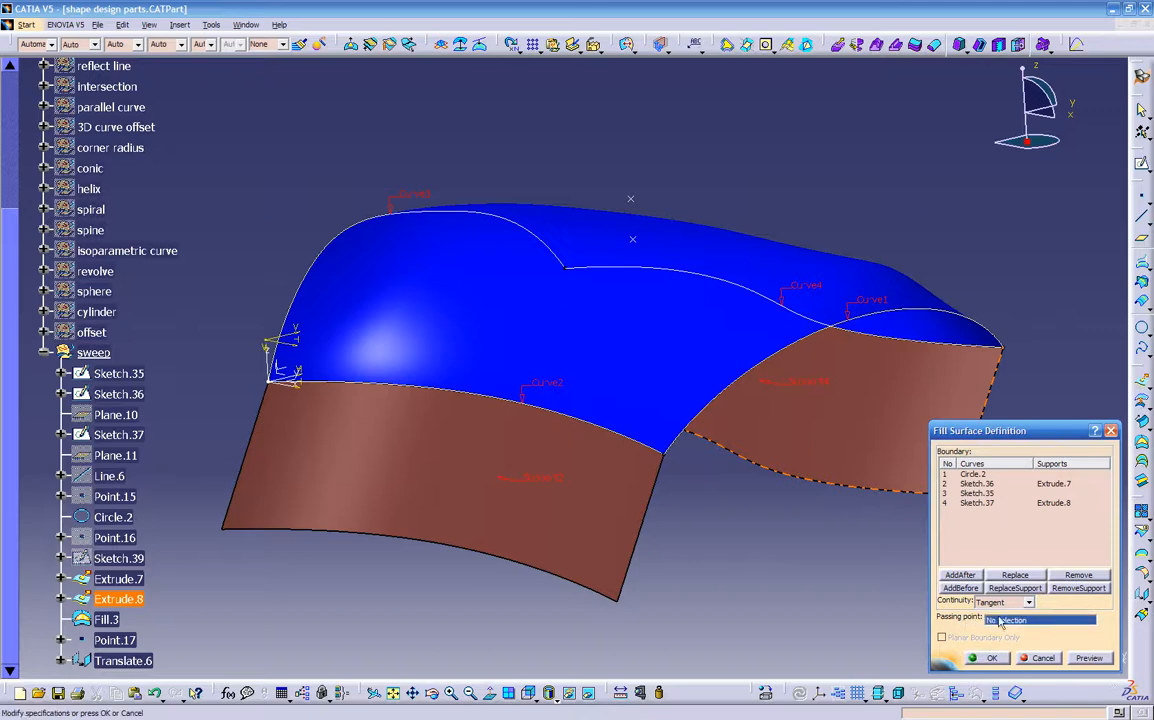
{"action": "left_click", "coordinate": [630, 198]}
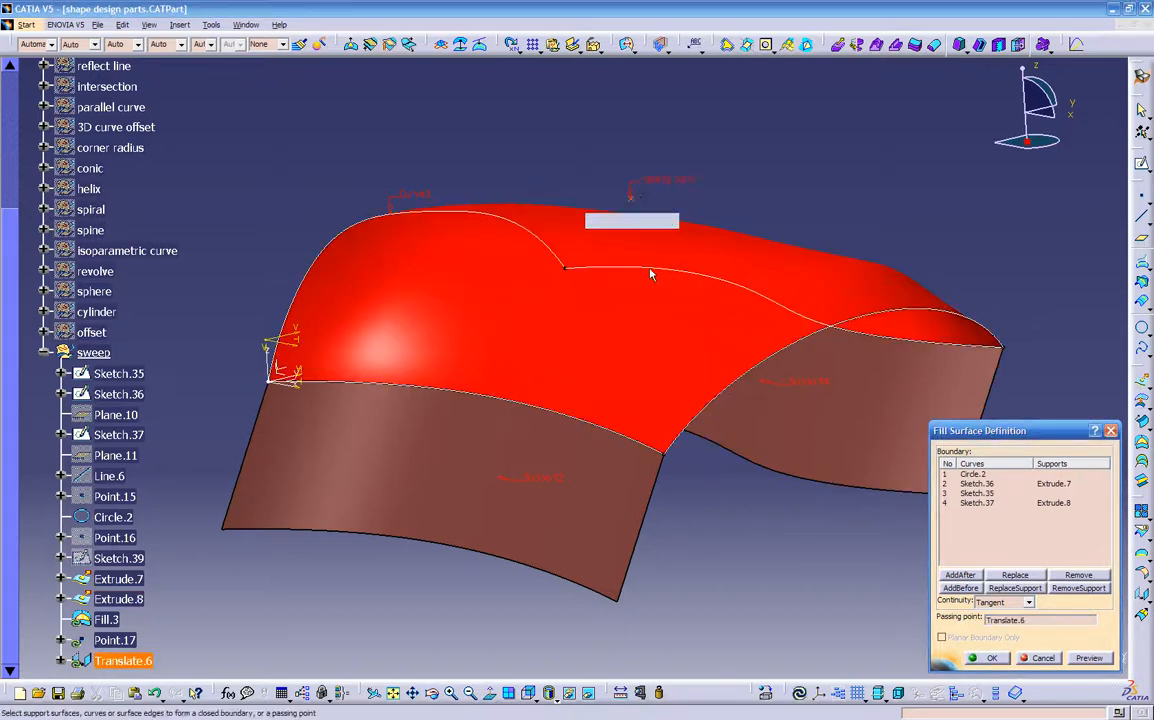
{"action": "left_click", "coordinate": [1089, 658]}
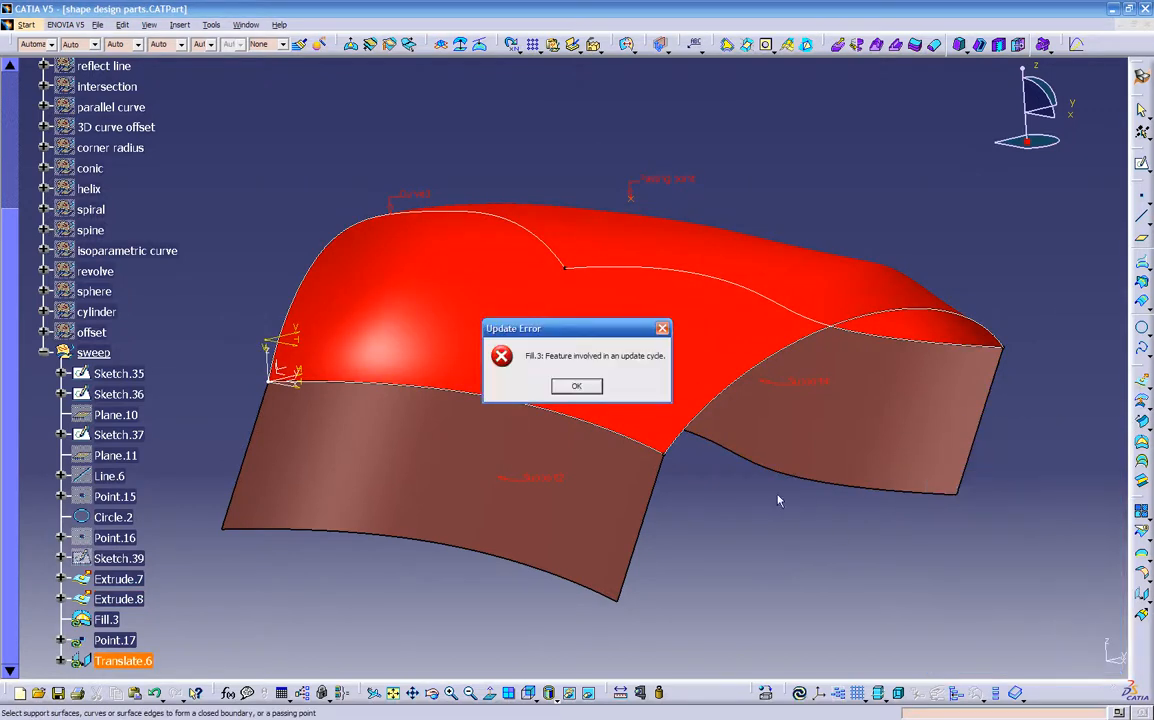
{"action": "left_click", "coordinate": [577, 387]}
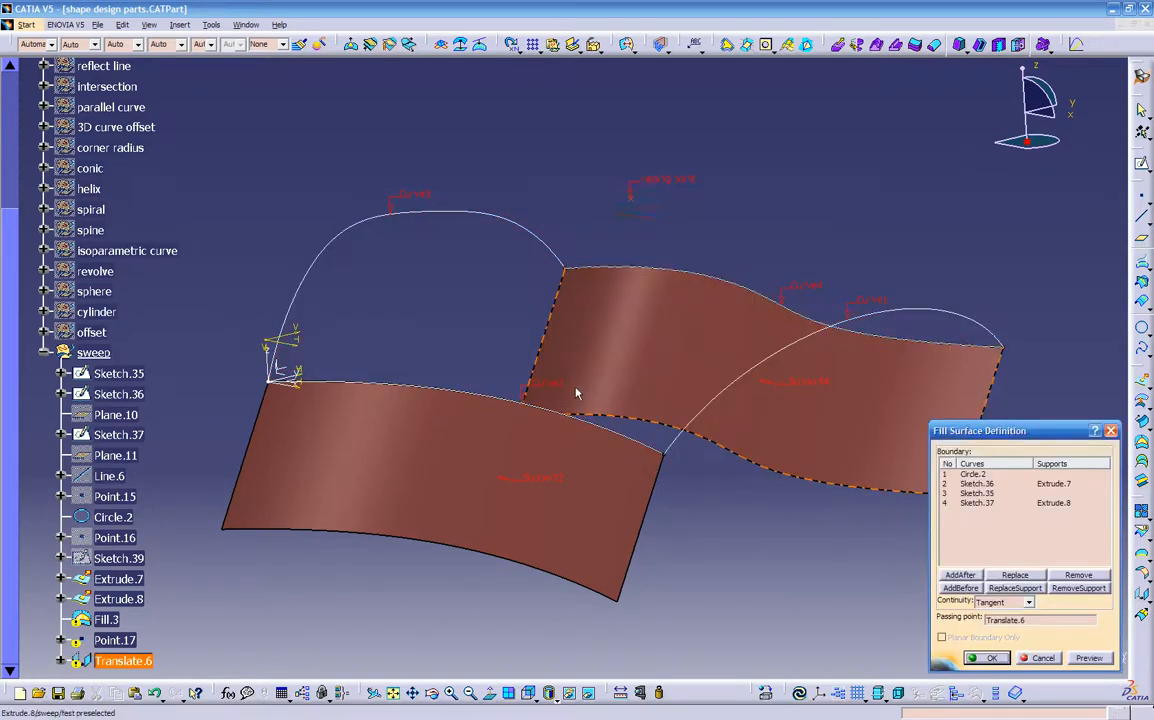
{"action": "middle_click_drag", "start_coordinate": [573, 370], "coordinate": [545, 379]}
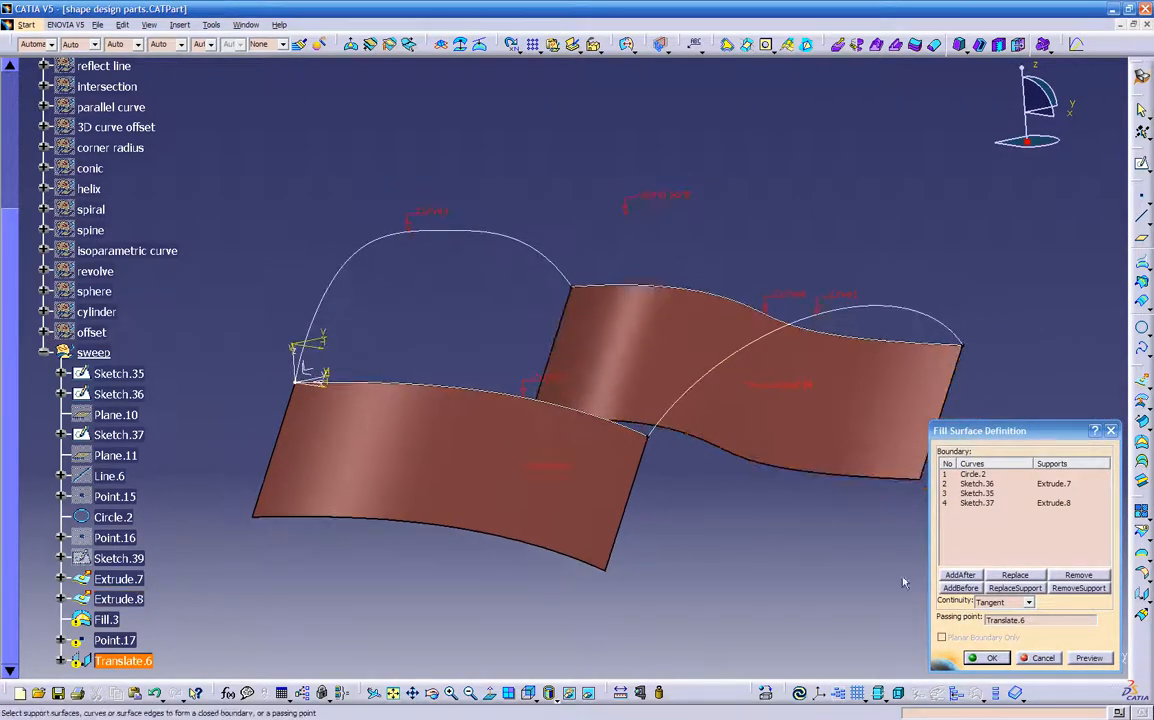
- Reduce the Z translation distance of Translate.6 so the point sits just above the original surface point
{"action": "left_click", "coordinate": [985, 658]}
{"action": "mouse_move", "coordinate": [628, 250]}
{"action": "middle_mouse_down"}
{"action": "mouse_move", "coordinate": [632, 263]}
{"action": "mouse_move", "coordinate": [634, 229]}
{"action": "middle_mouse_up"}
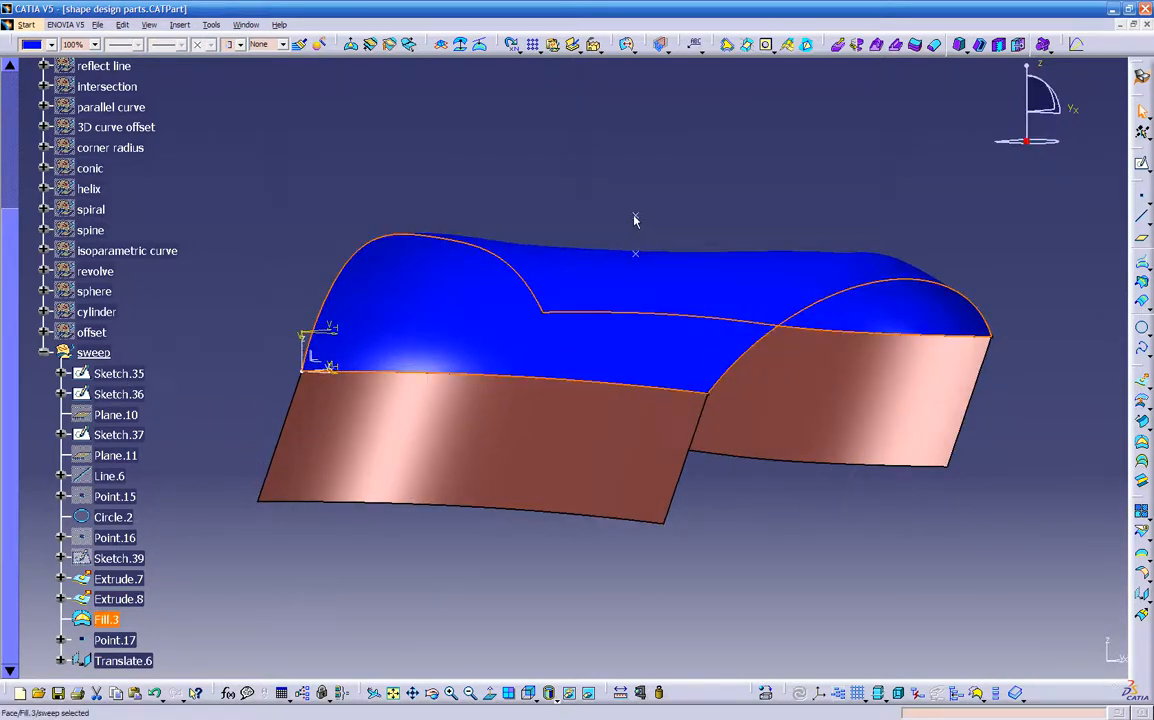
{"action": "double_click", "coordinate": [634, 217]}
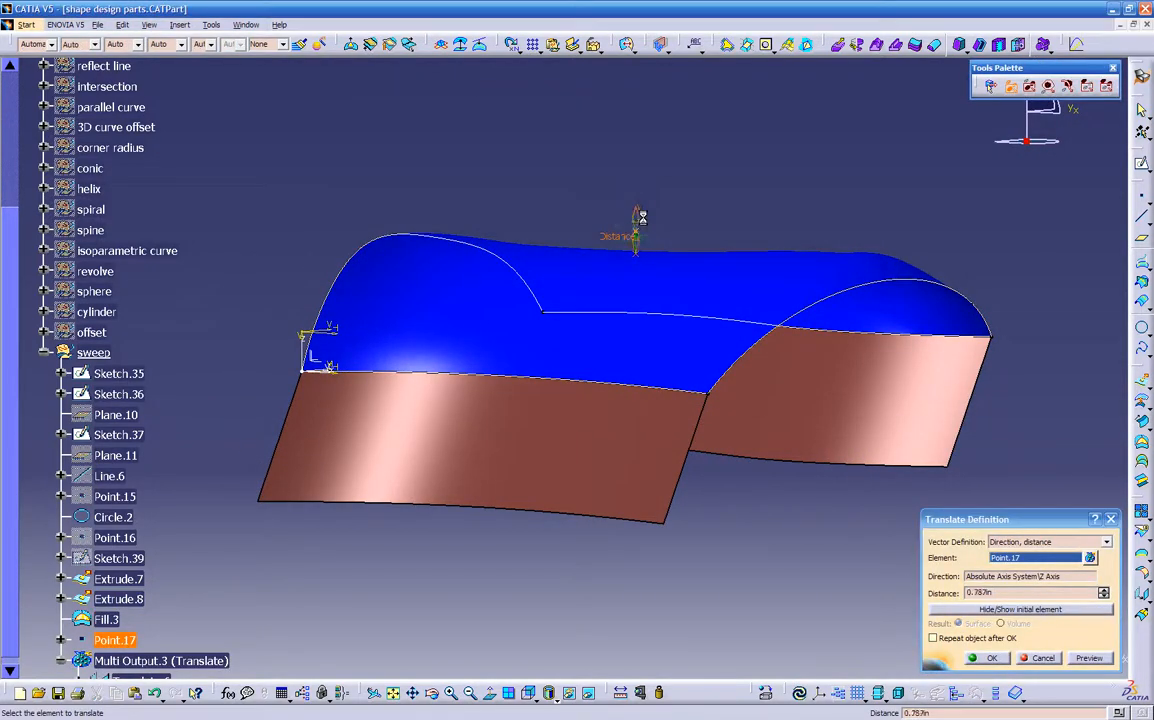
{"action": "left_click", "coordinate": [1085, 658]}
{"action": "left_click", "coordinate": [995, 660]}
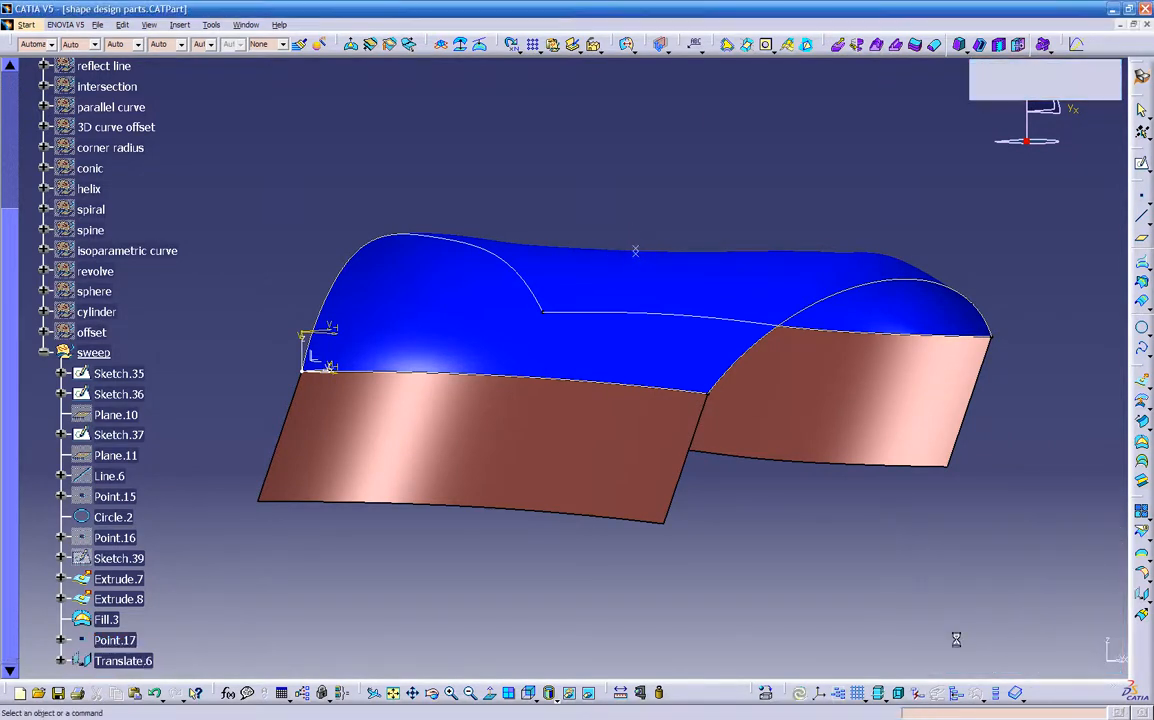
- Hide the original point on the fill surface, Point.17
{"action": "middle_click_drag", "start_coordinate": [670, 399], "coordinate": [637, 260]}
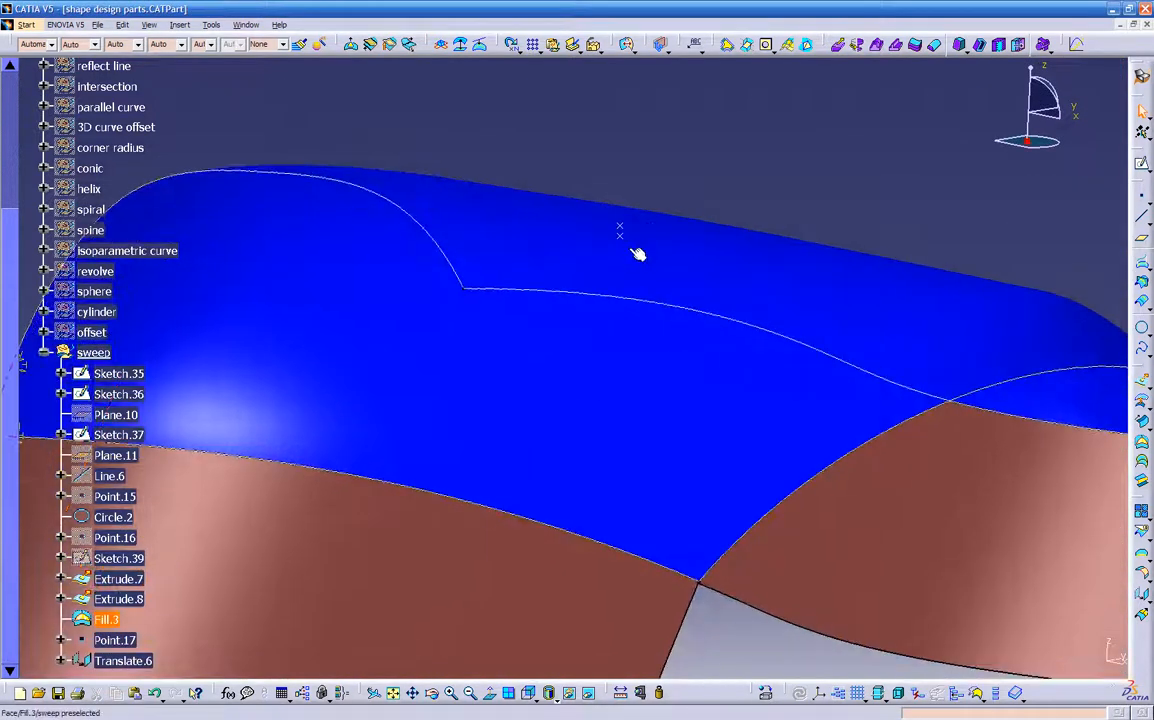
{"action": "right_click", "coordinate": [620, 228]}
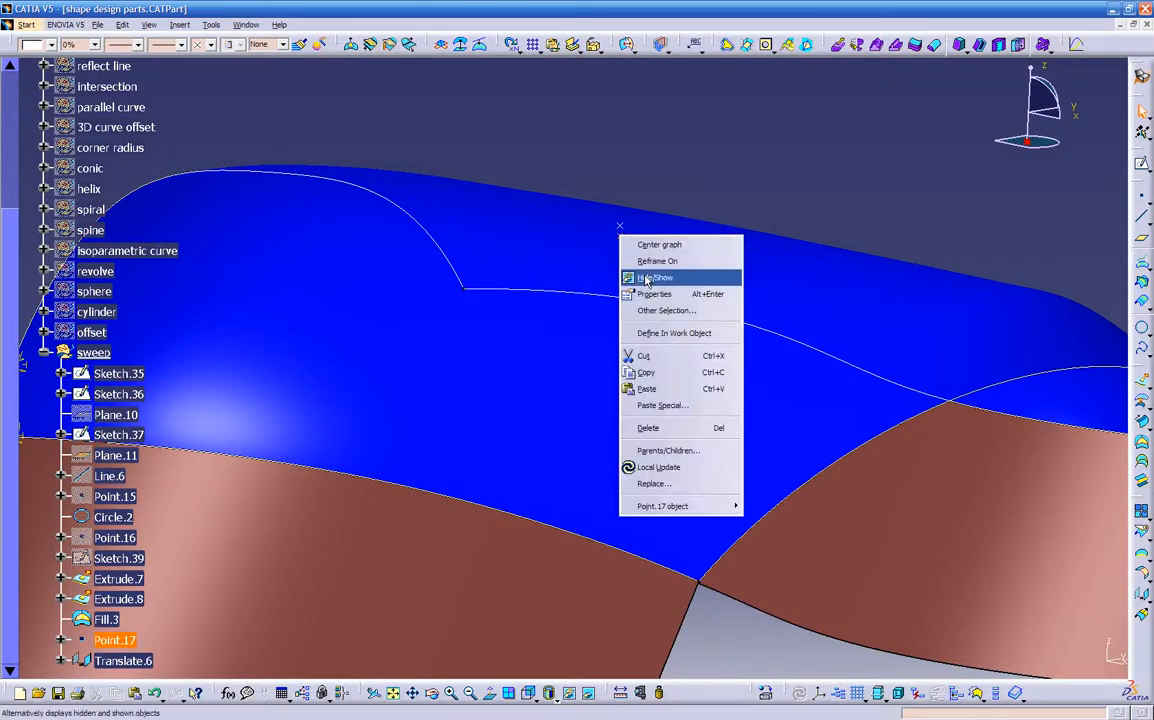
{"action": "left_click", "coordinate": [631, 295]}
{"action": "middle_click_drag", "start_coordinate": [632, 295], "coordinate": [610, 335]}
{"action": "scroll", "coordinate": [360, 429], "scroll_direction": "down", "scroll_amount": 3}
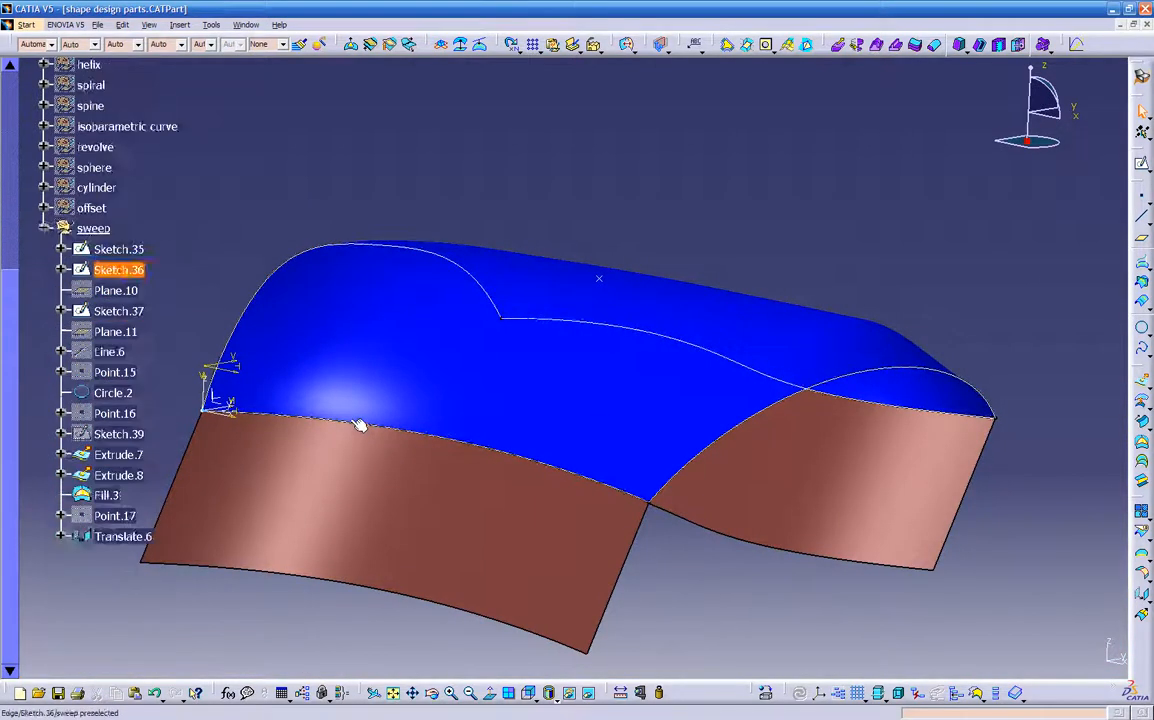
- Try the lowered Translate.6 point as the passing point of Fill.3 with Tangent continuity and preview the surface
{"action": "double_click", "coordinate": [116, 436]}
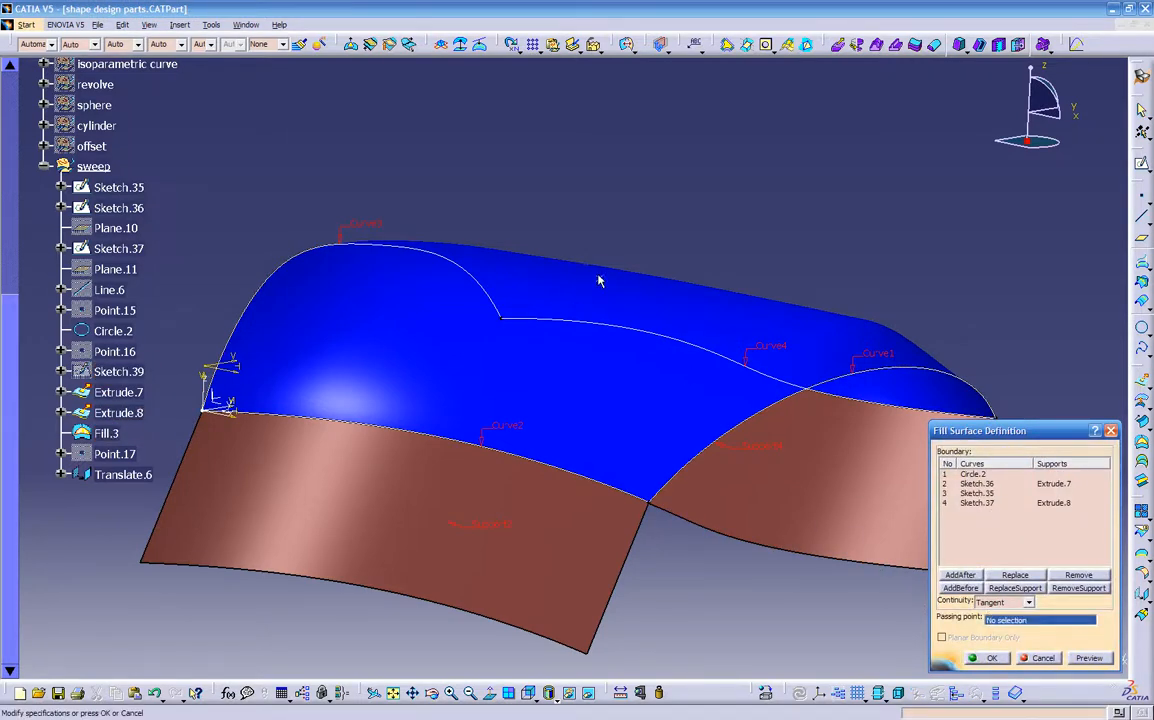
{"action": "left_click", "coordinate": [597, 280]}
{"action": "left_click", "coordinate": [1080, 663]}
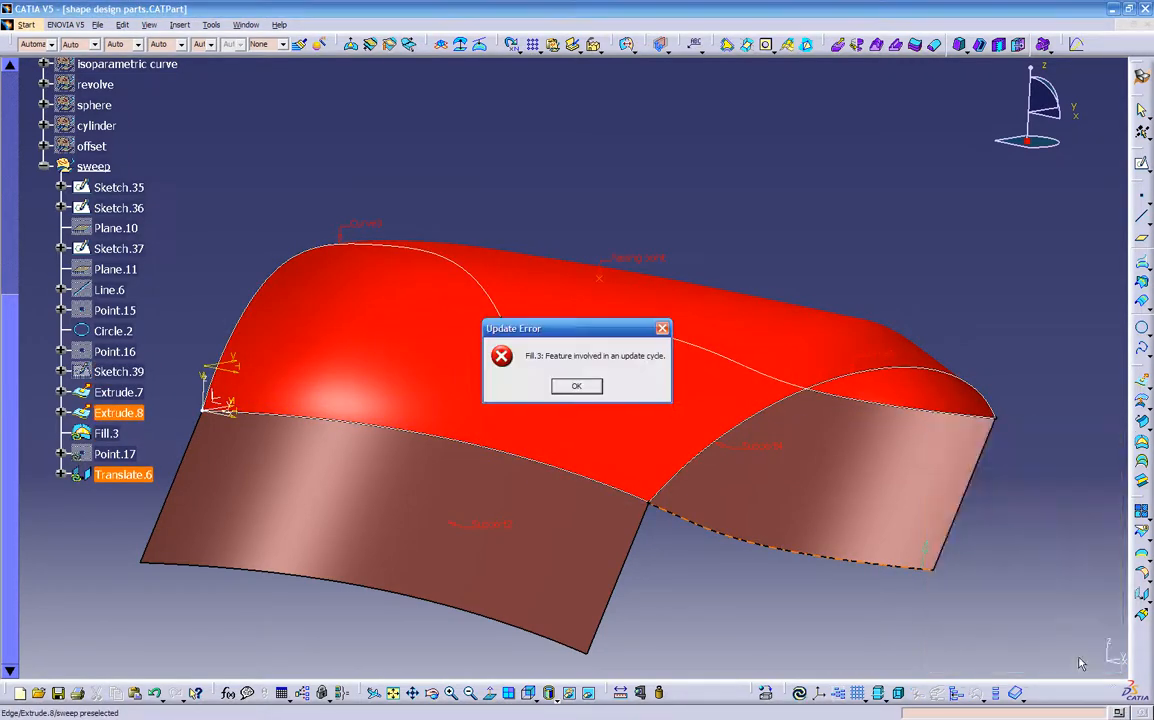
{"action": "left_click", "coordinate": [577, 387]}
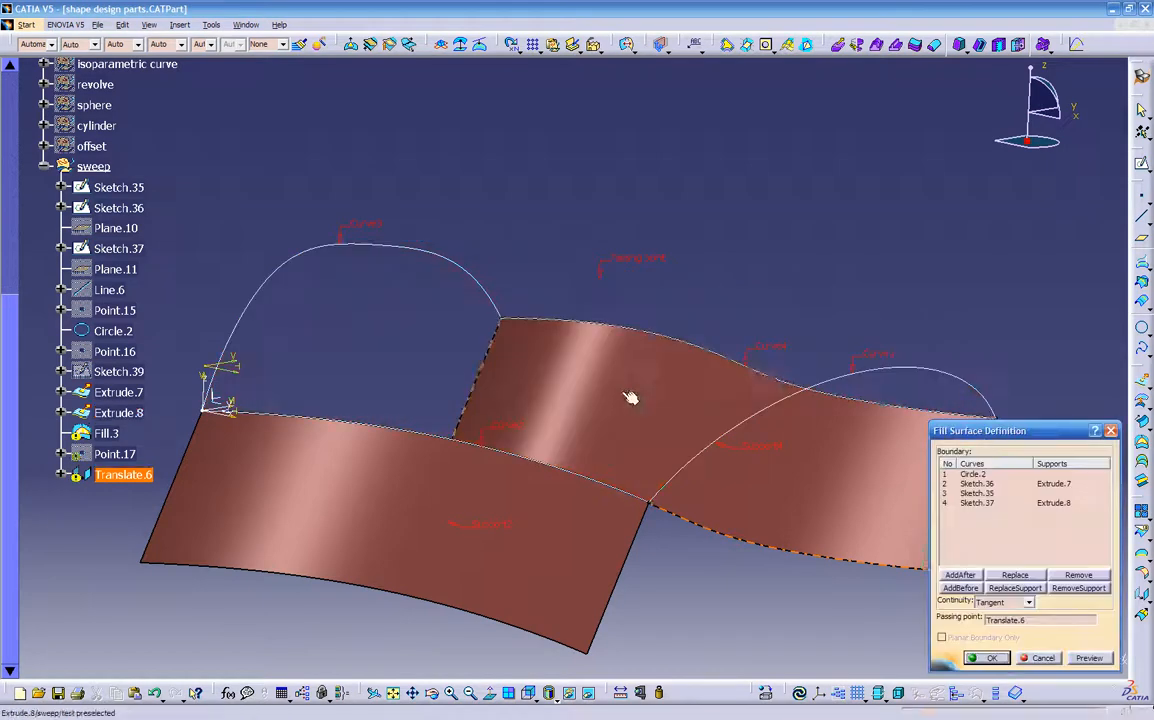
- Set the fill surface's continuity to Point and preview it
{"action": "left_click", "coordinate": [1007, 613]}
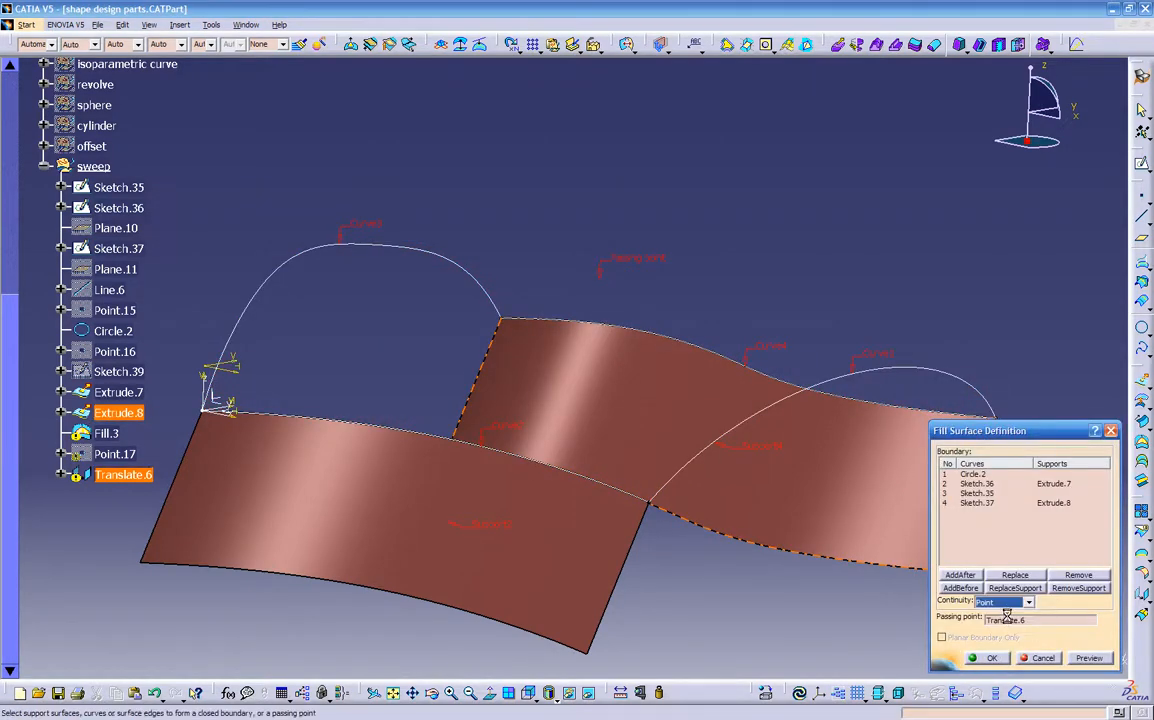
{"action": "left_click", "coordinate": [1088, 658]}
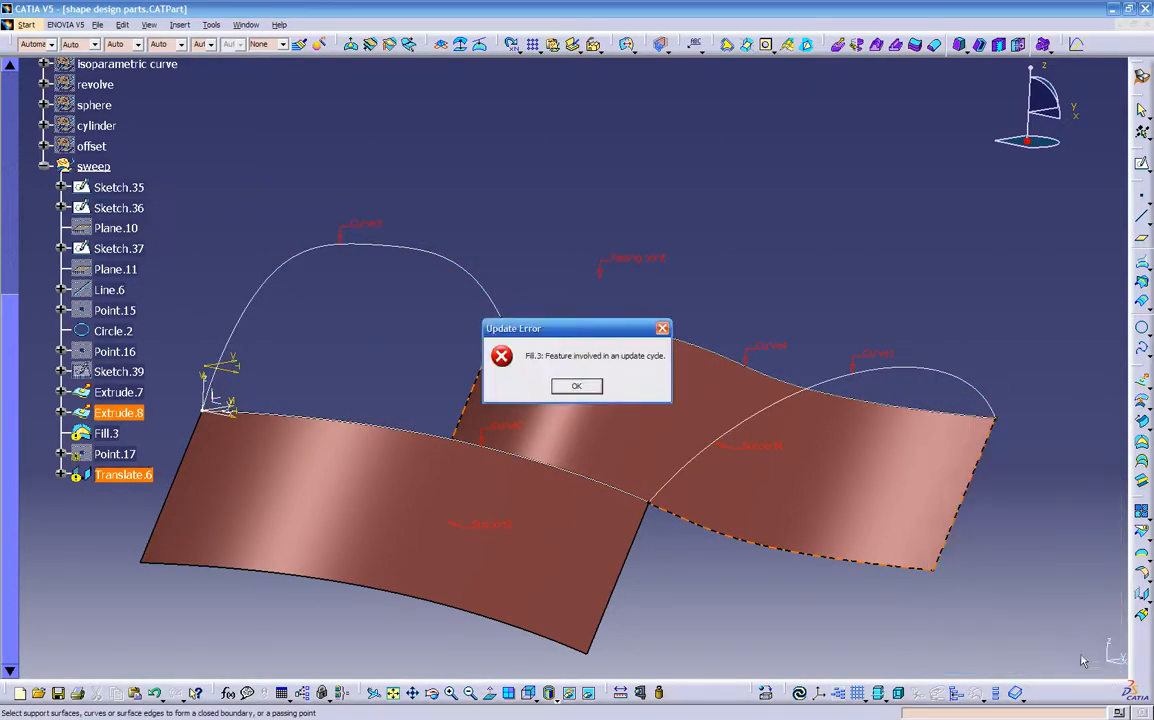
{"action": "left_click", "coordinate": [580, 387]}
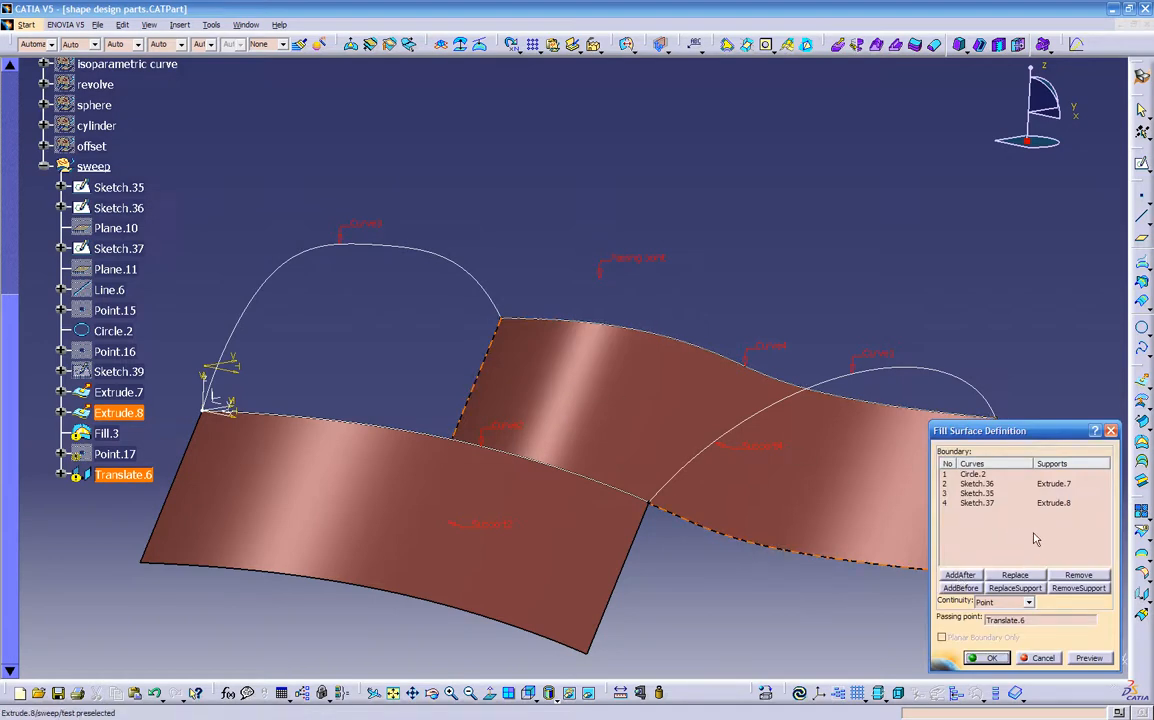
- Remove the supports Extrude.8 and Extrude.7 from the fill's boundary curves and preview the surface
{"action": "left_click", "coordinate": [1052, 503]}
{"action": "right_click", "coordinate": [1052, 505]}
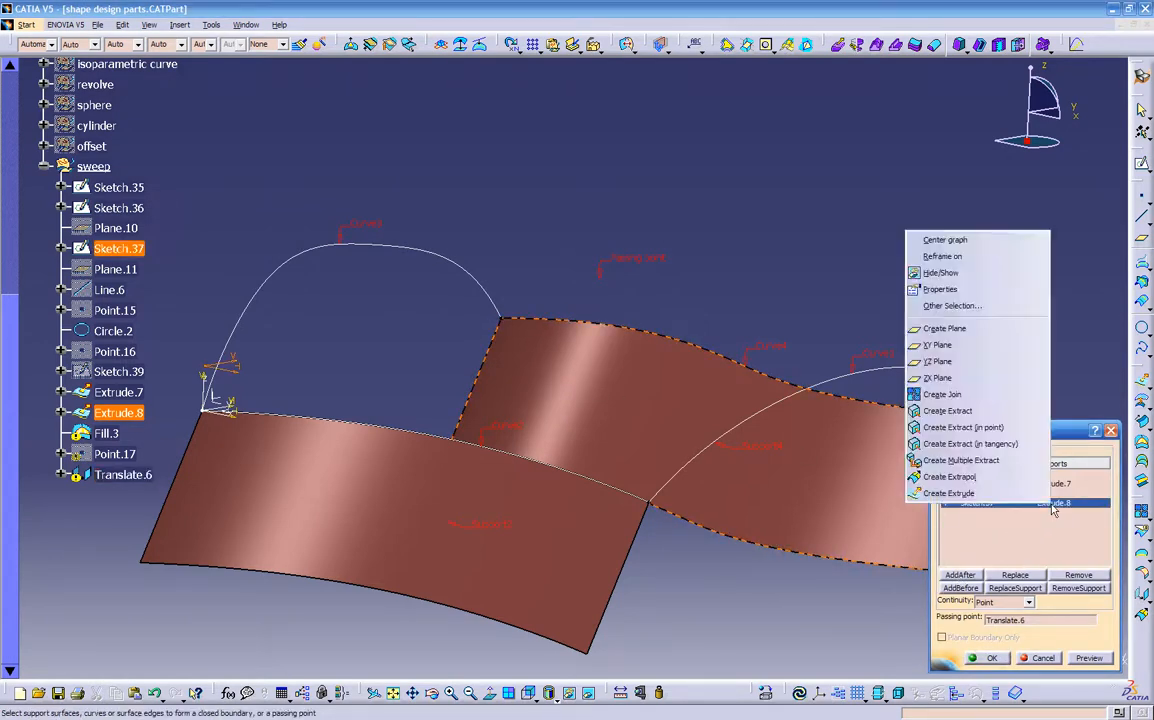
{"action": "left_click", "coordinate": [1050, 516]}
{"action": "left_click", "coordinate": [1055, 503]}
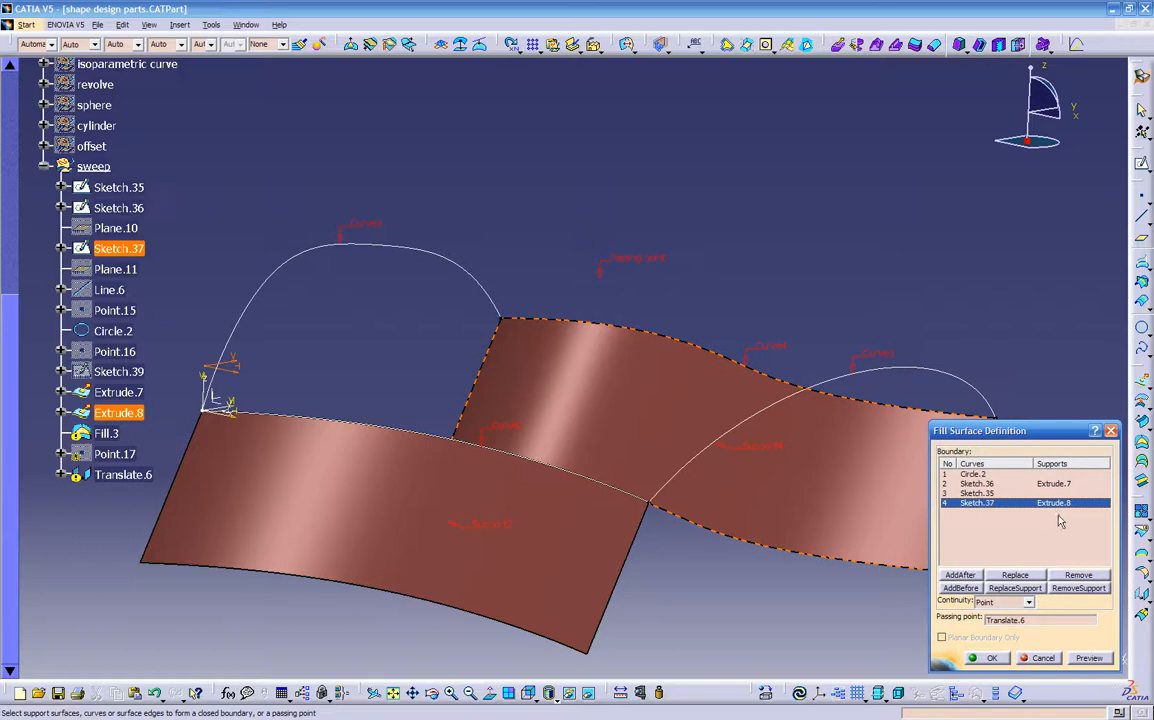
{"action": "left_click", "coordinate": [1060, 588]}
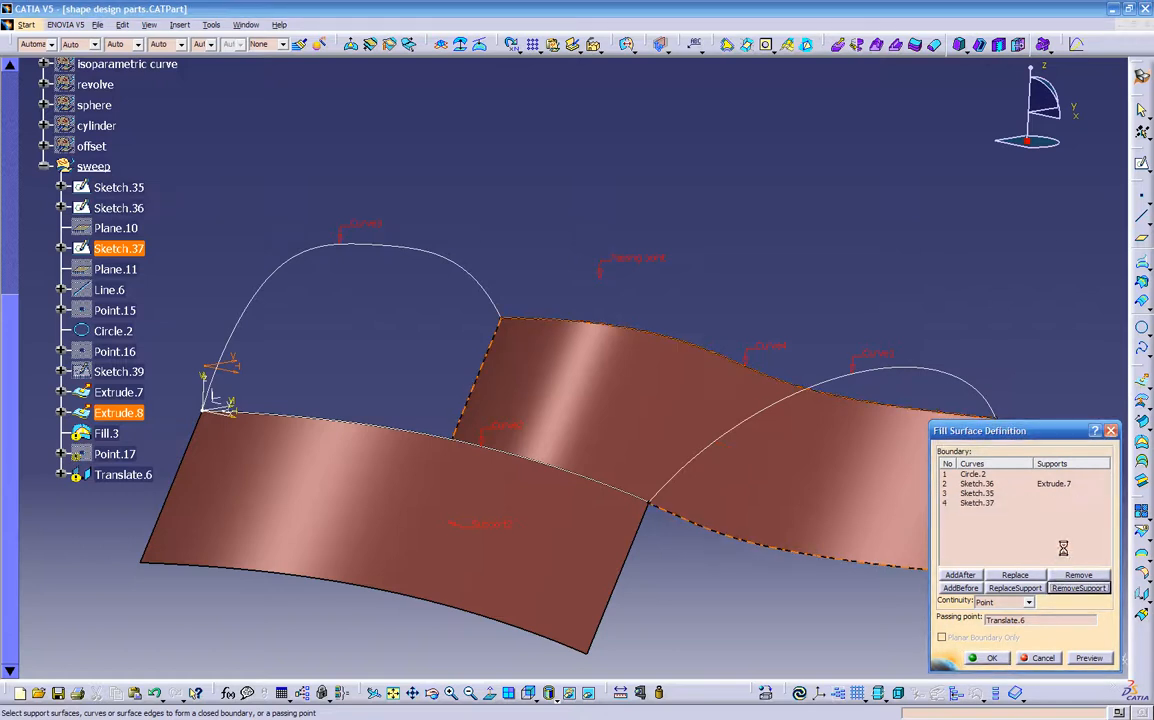
{"action": "left_click", "coordinate": [1060, 485]}
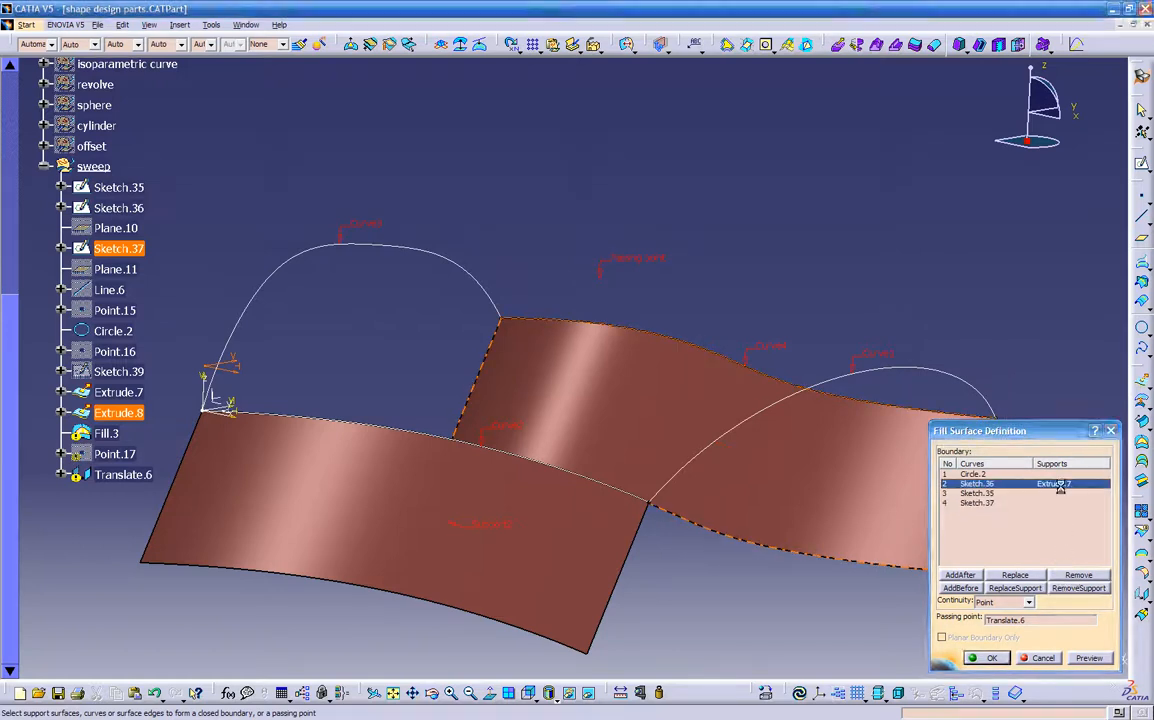
{"action": "left_click", "coordinate": [1068, 589]}
{"action": "left_click", "coordinate": [1055, 658]}
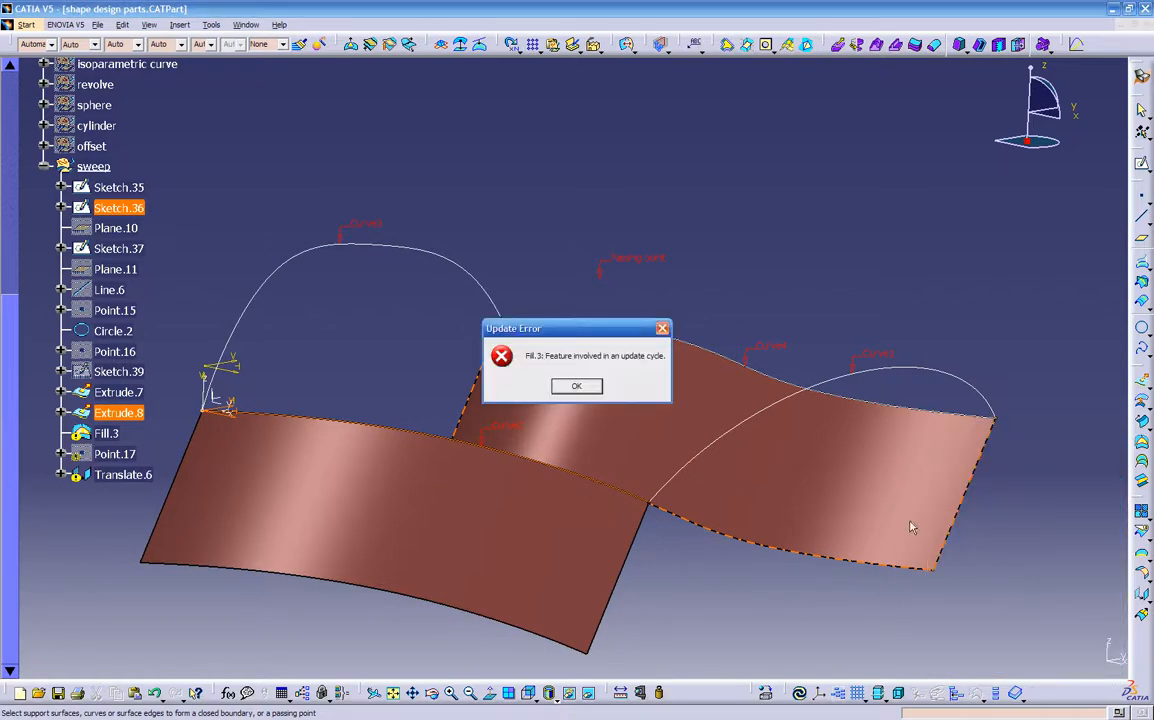
{"action": "left_click", "coordinate": [577, 388]}
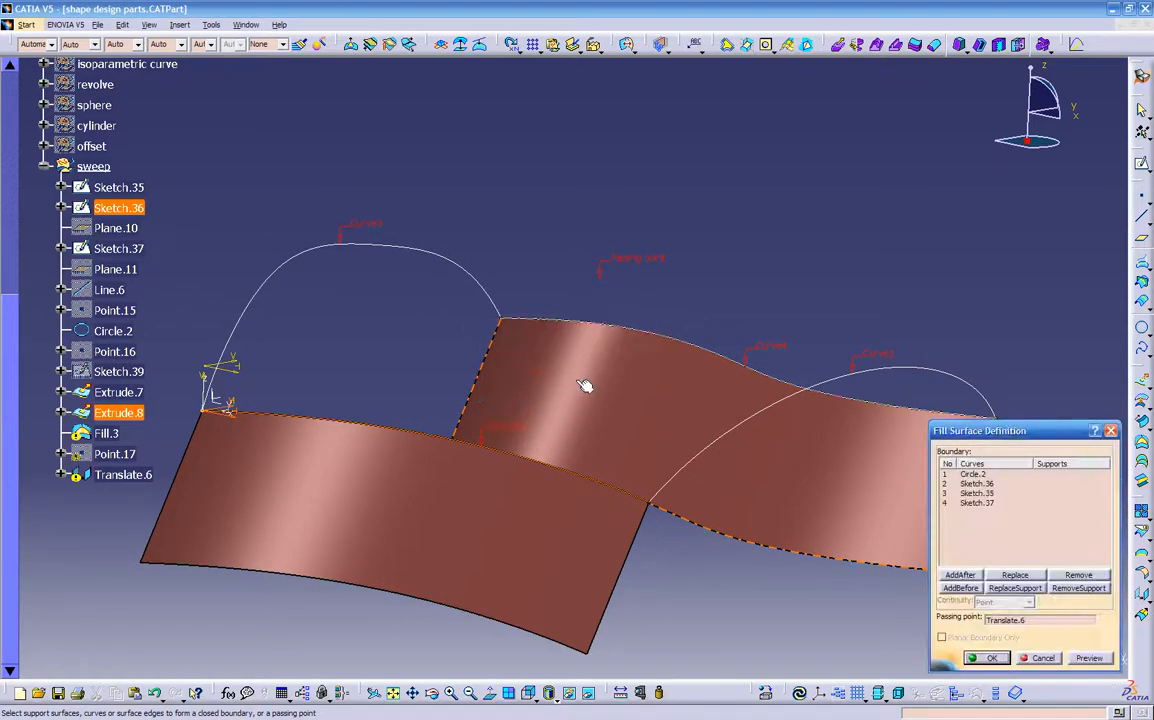
- Clear the fill surface's passing point and cancel the edit of Fill.3
{"action": "left_click", "coordinate": [999, 621]}
{"action": "right_click", "coordinate": [1000, 620]}
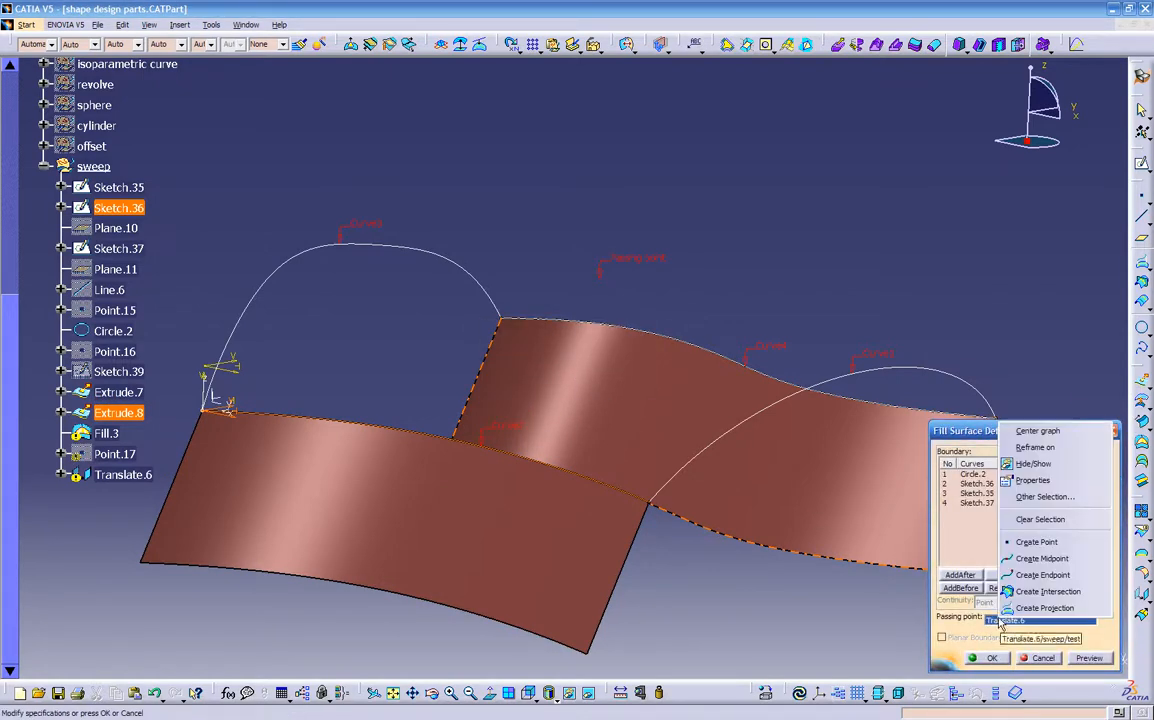
{"action": "left_click", "coordinate": [1023, 521]}
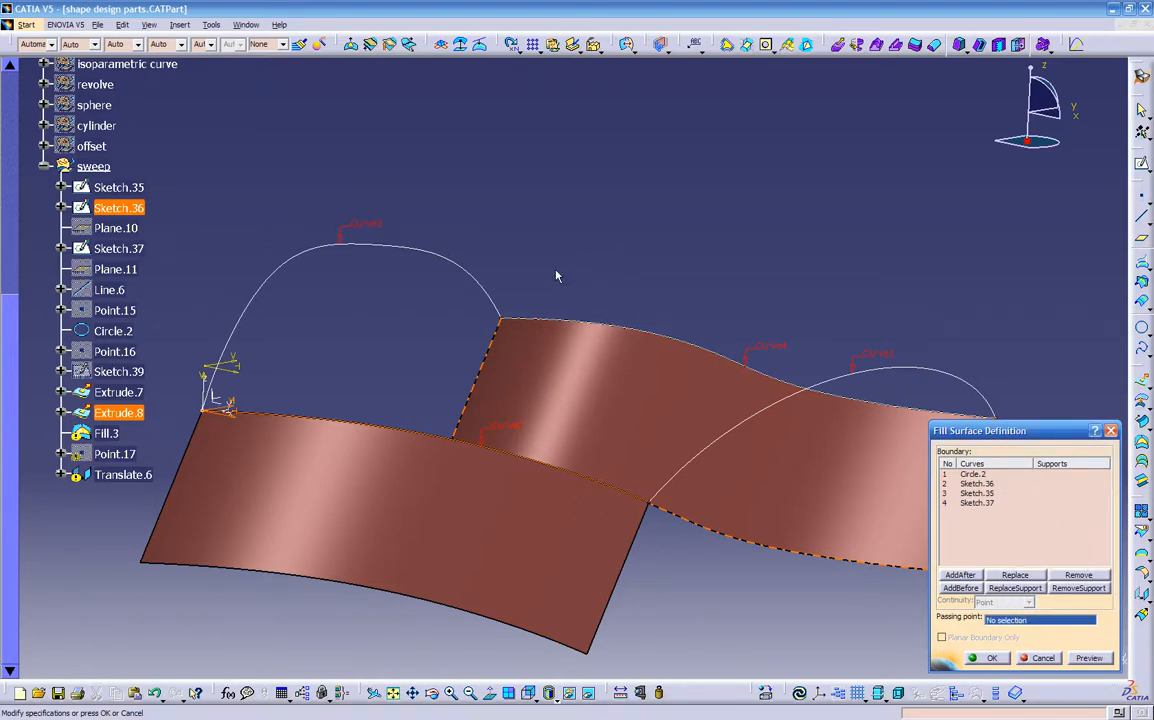
{"action": "middle_click_drag", "start_coordinate": [602, 325], "coordinate": [604, 413]}
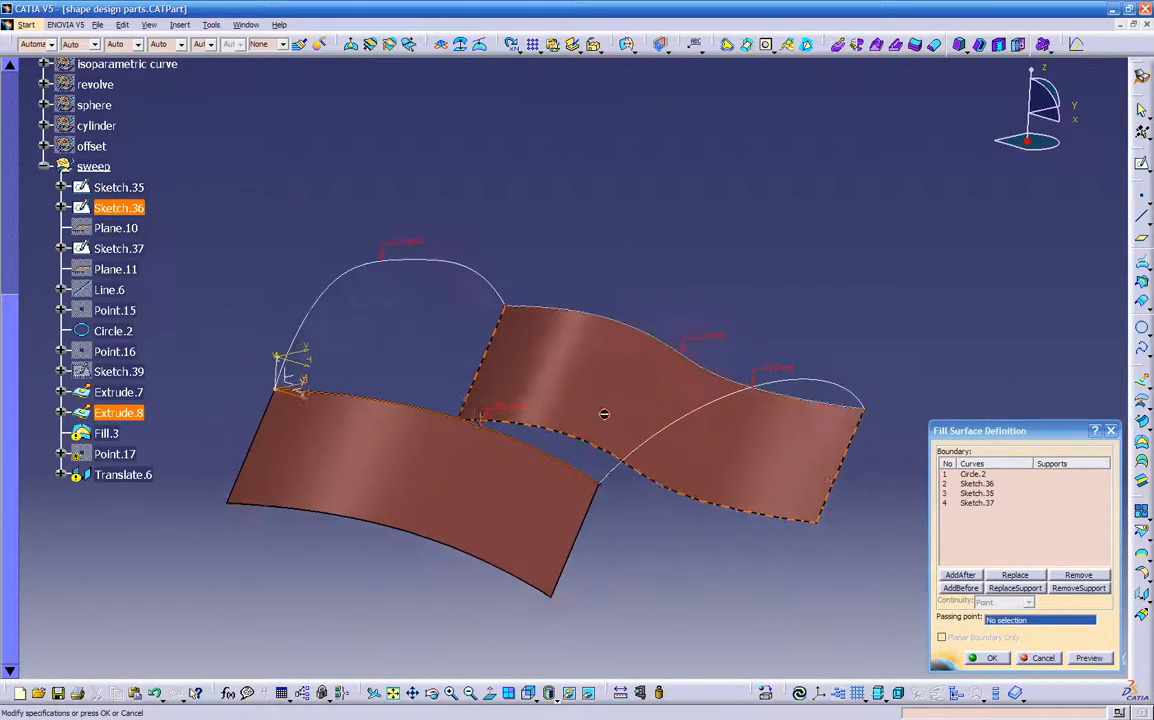
{"action": "left_click", "coordinate": [1038, 656]}
- Hide the blue fill surface, Fill.3
{"action": "middle_click_drag", "start_coordinate": [600, 505], "coordinate": [562, 284]}
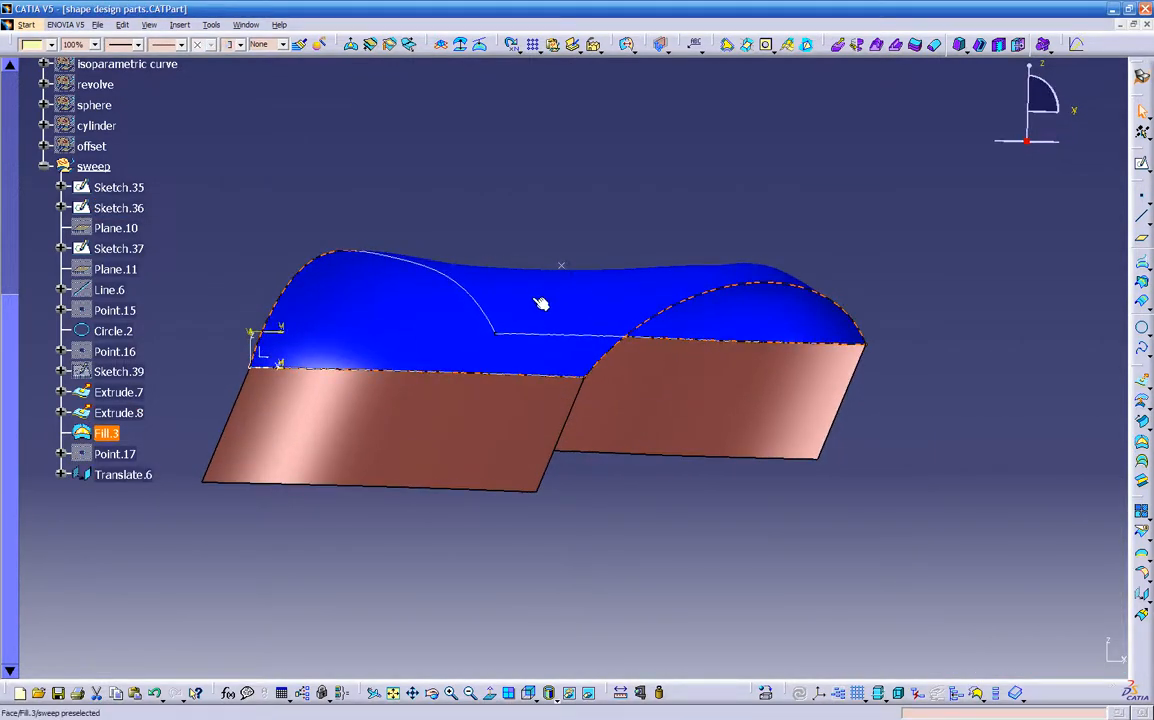
{"action": "right_click", "coordinate": [538, 298]}
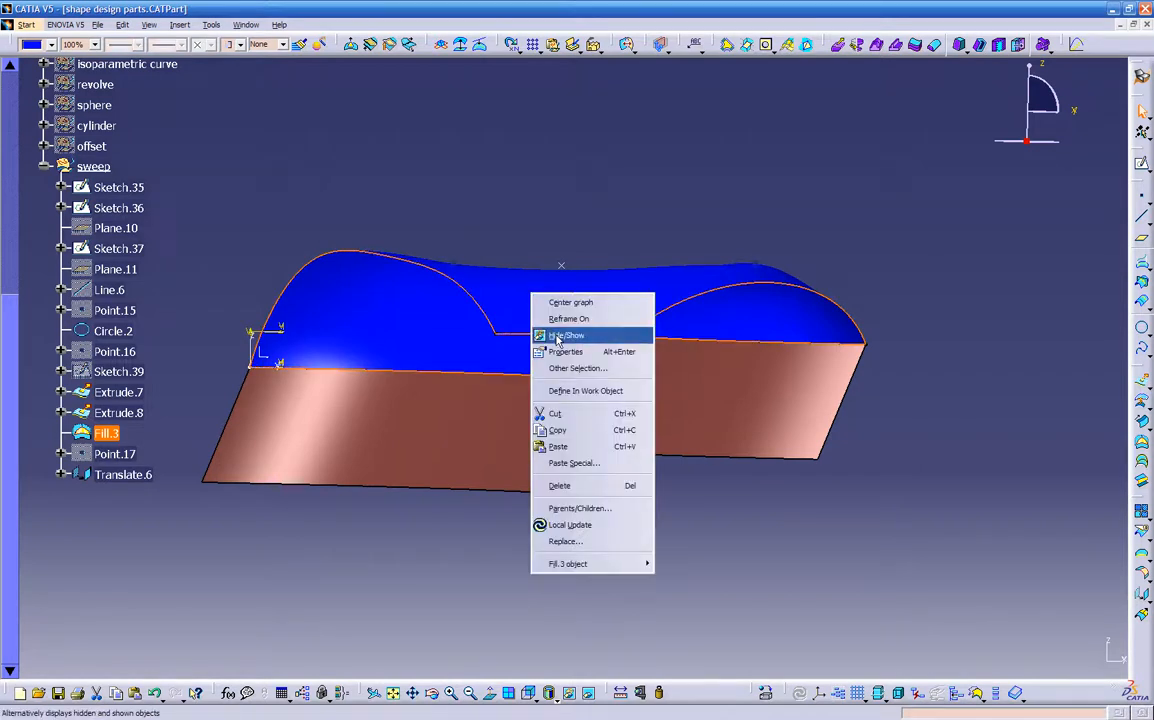
{"action": "left_click", "coordinate": [551, 332]}
- Start a fill surface bounded by Sketch.36, Sketch.35, Sketch.37 and Circle.2, without supports, and preview it
{"action": "middle_click_drag", "start_coordinate": [536, 288], "coordinate": [510, 484]}
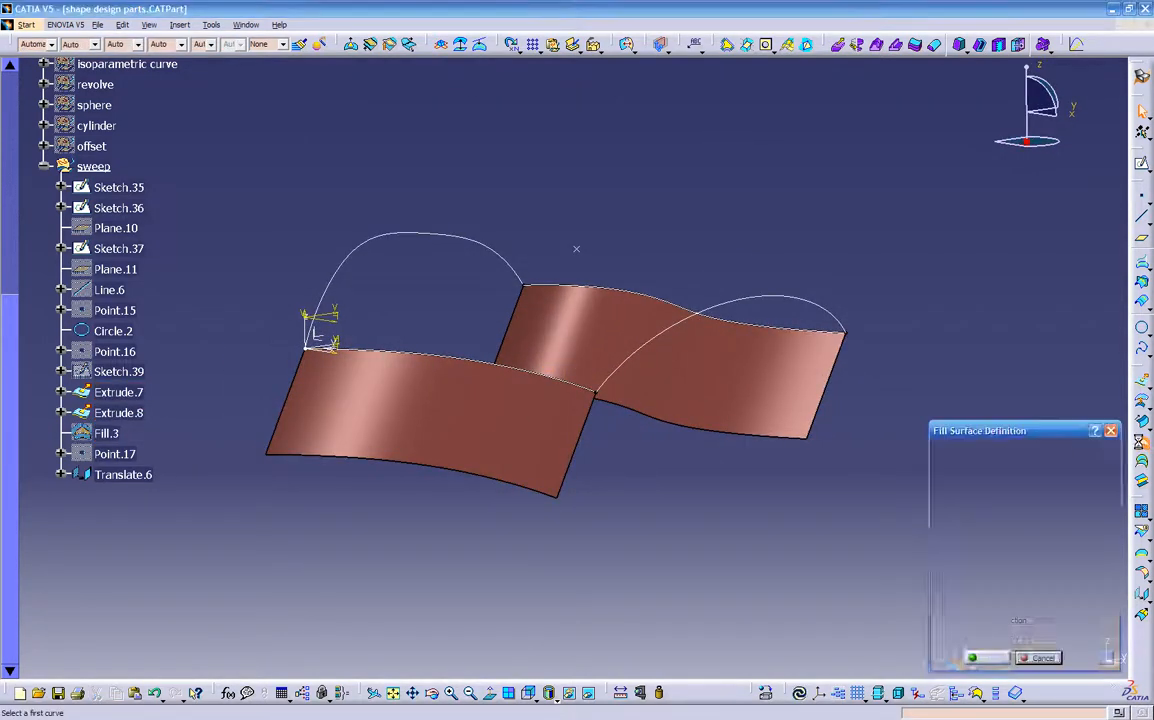
{"action": "left_click", "coordinate": [531, 370]}
{"action": "left_click", "coordinate": [394, 238]}
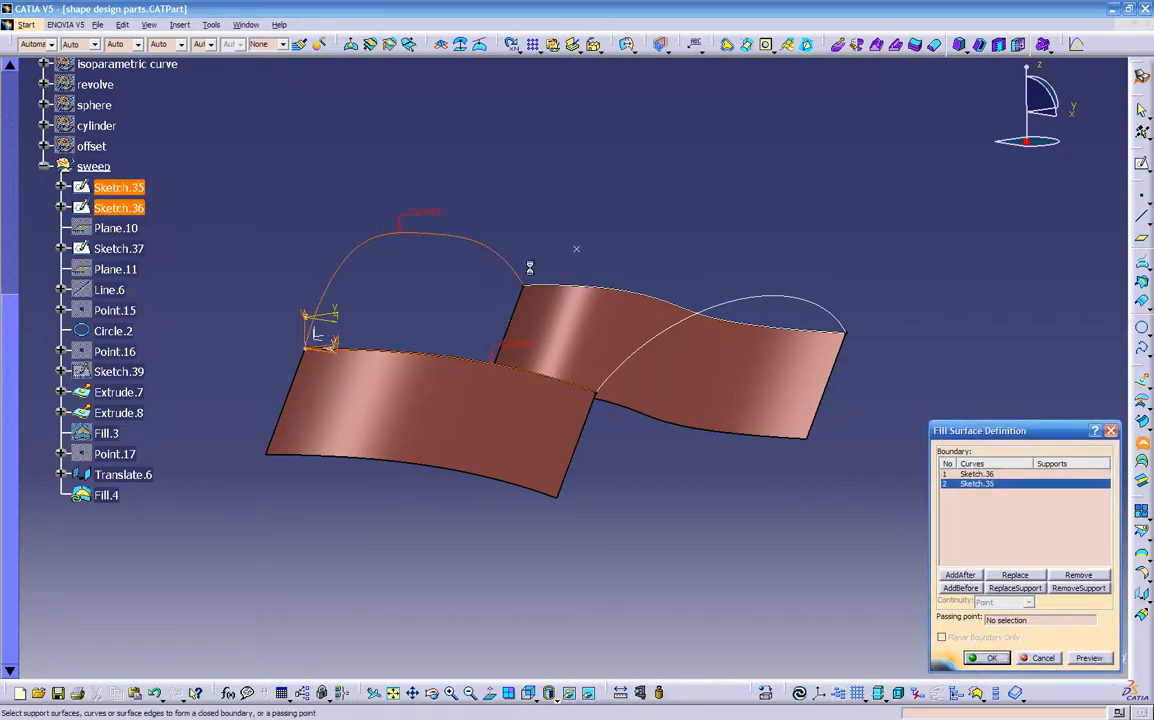
{"action": "left_click", "coordinate": [574, 291]}
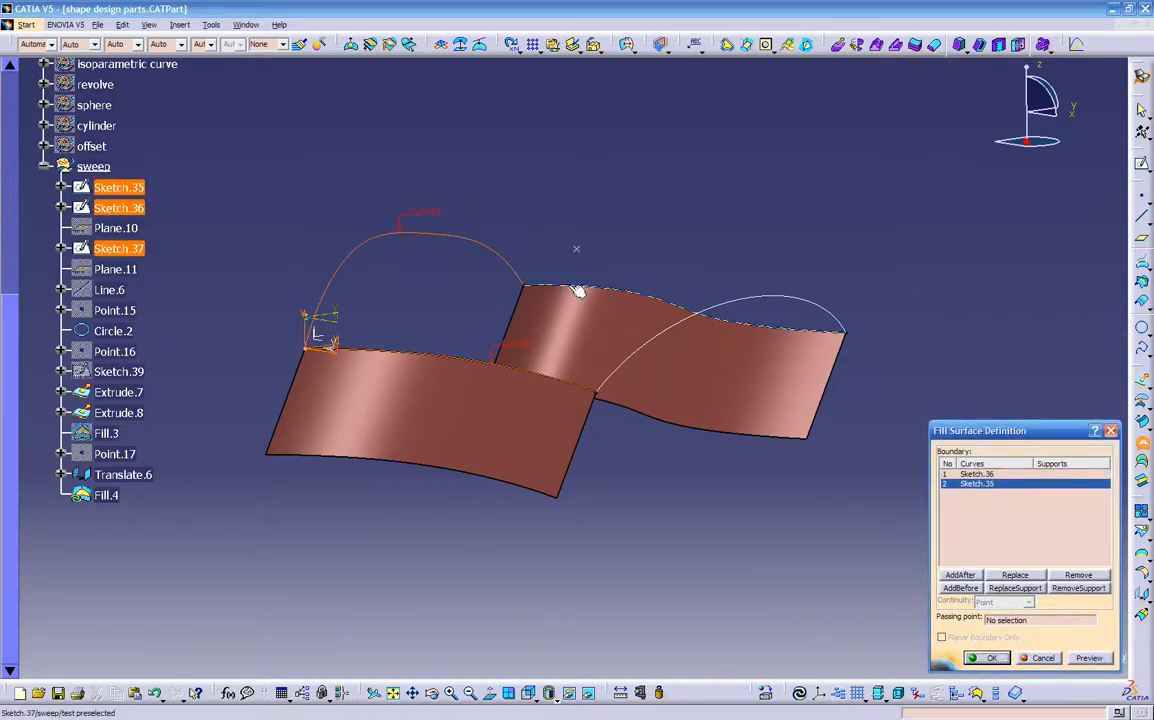
{"action": "left_click", "coordinate": [816, 307]}
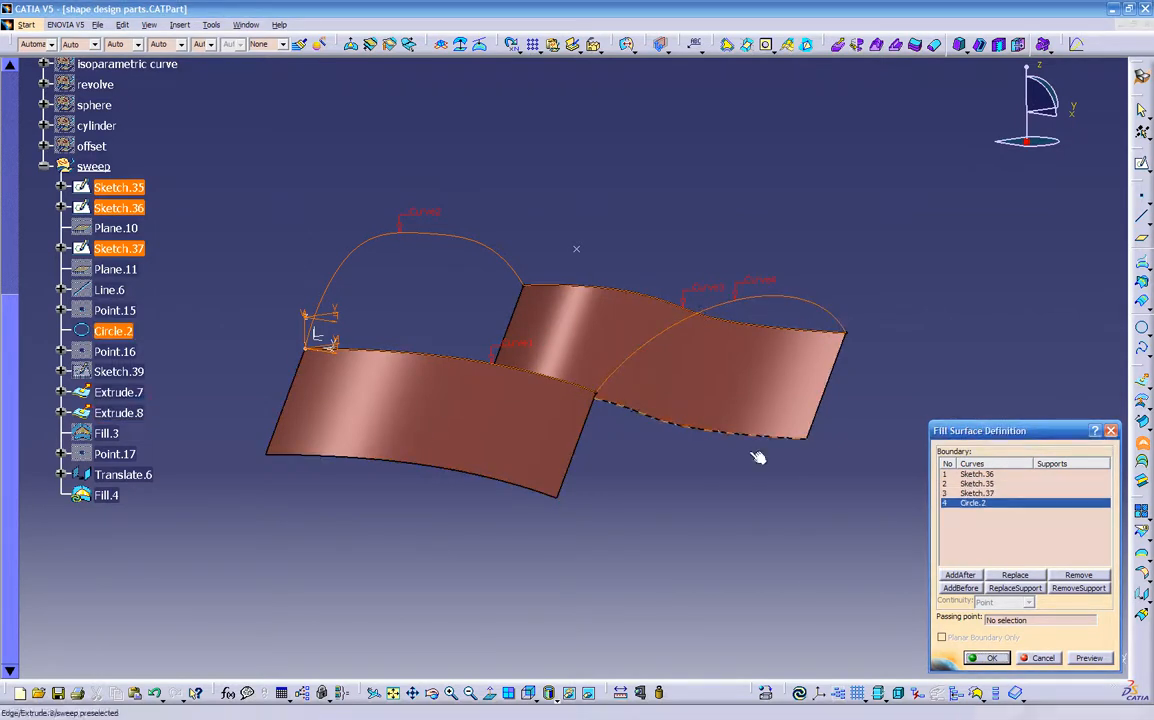
{"action": "left_click", "coordinate": [1088, 658]}
- Examine the previewed fill surface from several sides, including how it meets the two extruded surfaces
{"action": "middle_click_drag", "start_coordinate": [691, 510], "coordinate": [610, 352]}
{"action": "scroll", "coordinate": [610, 352], "scroll_direction": "up", "scroll_amount": 1}
{"action": "middle_click_drag", "start_coordinate": [710, 356], "coordinate": [683, 330]}
{"action": "middle_click_drag", "start_coordinate": [676, 398], "coordinate": [757, 394]}
{"action": "middle_click_drag", "start_coordinate": [565, 374], "coordinate": [653, 477]}
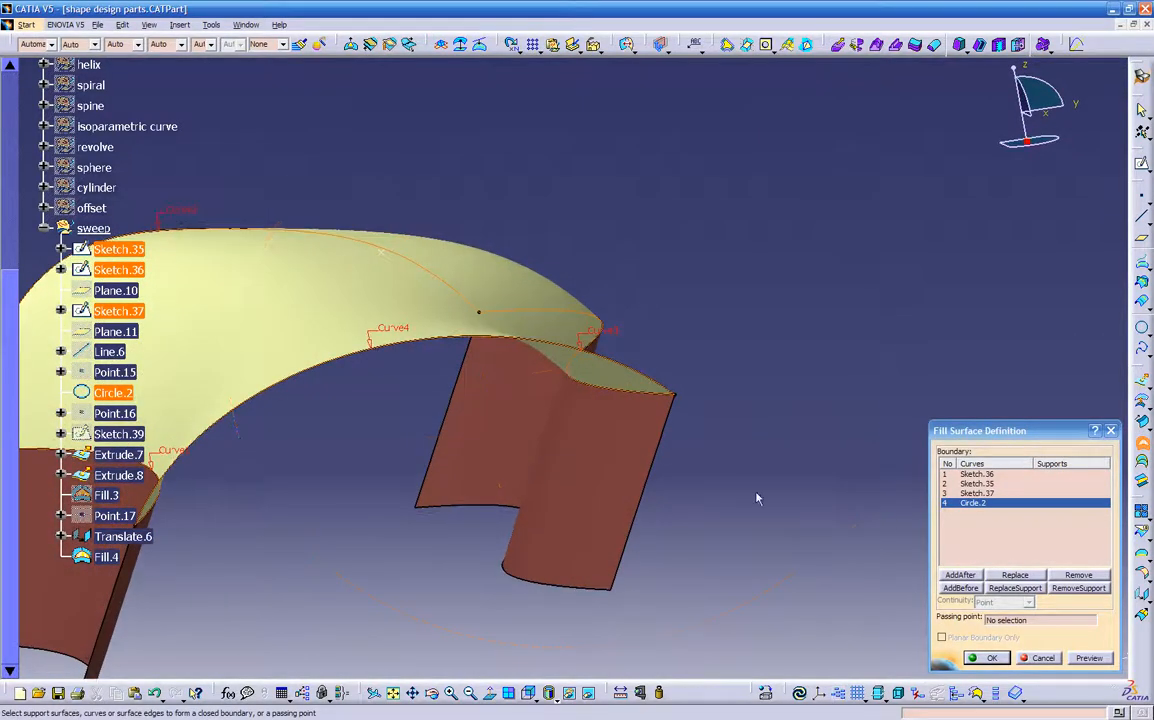
{"action": "left_click", "coordinate": [976, 484]}
{"action": "right_click", "coordinate": [978, 486]}
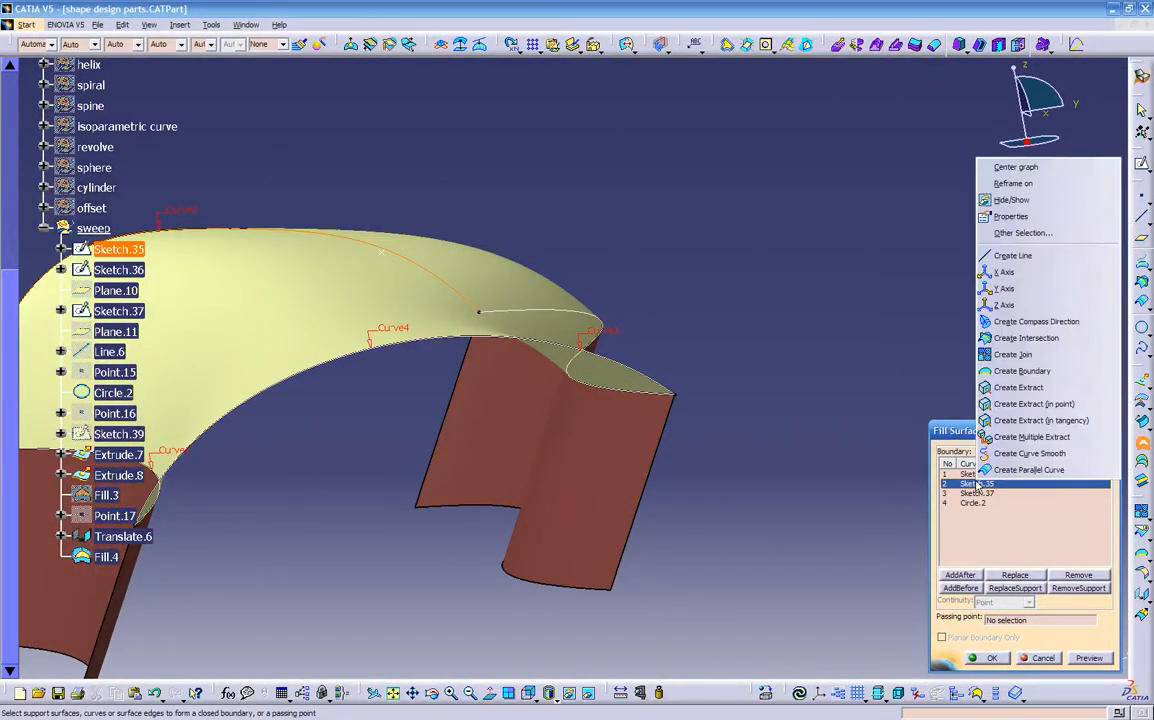
{"action": "left_click", "coordinate": [1016, 538]}
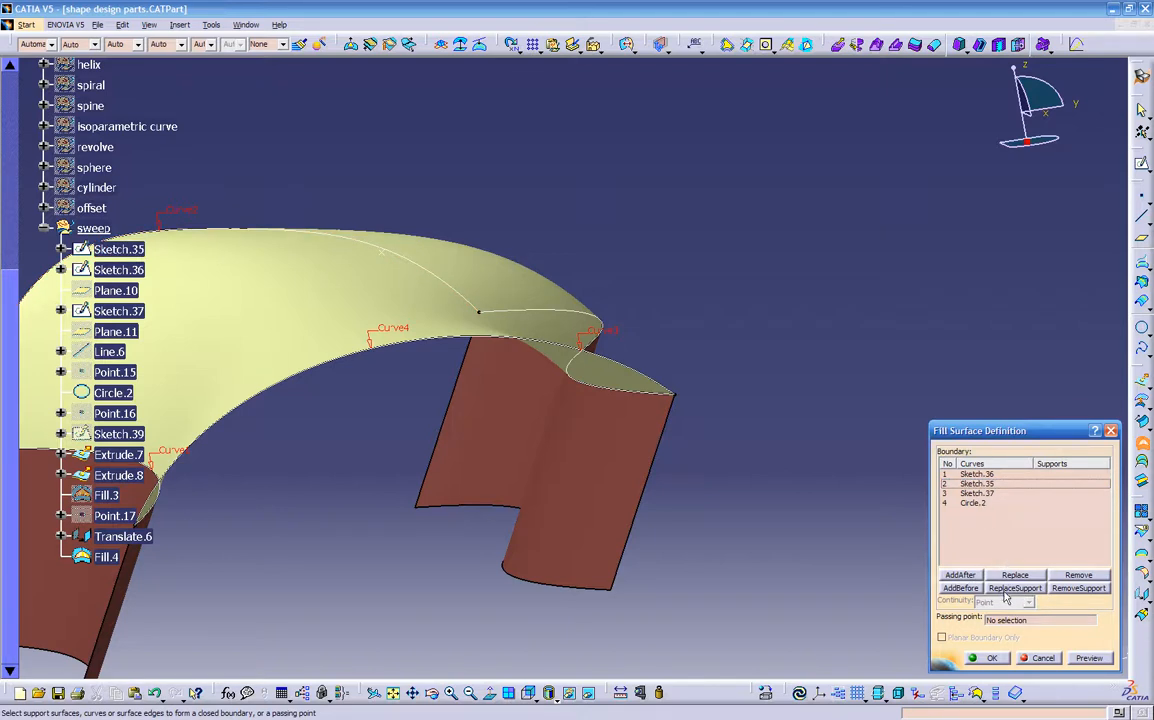
- Set Translate.6 as the passing point of the fill surface and create the surface after previewing it
{"action": "left_click", "coordinate": [1005, 620]}
{"action": "middle_click_drag", "start_coordinate": [650, 463], "coordinate": [502, 284]}
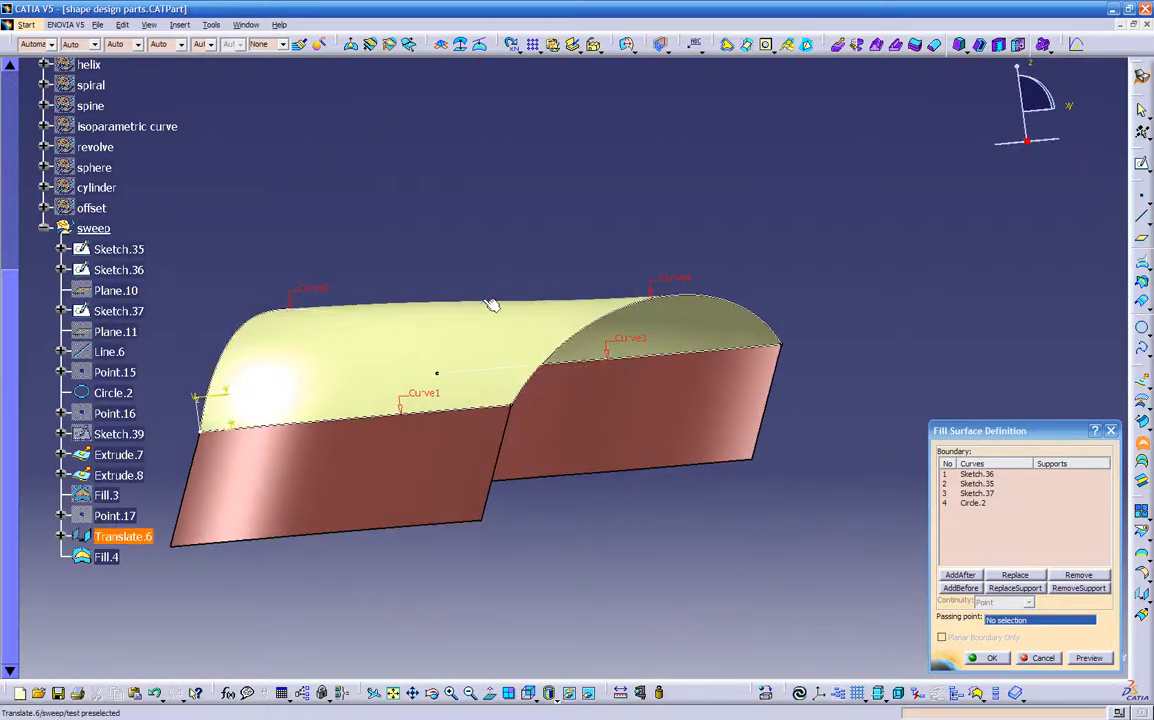
{"action": "left_click", "coordinate": [487, 302]}
{"action": "left_click", "coordinate": [1078, 658]}
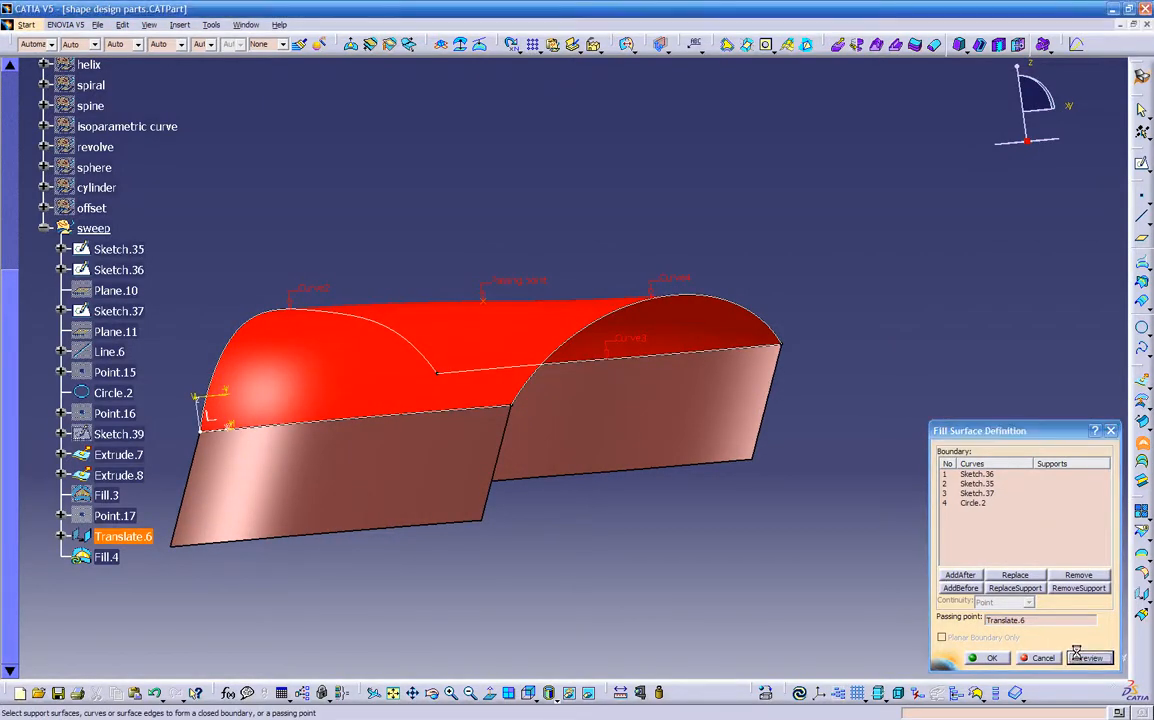
{"action": "middle_click_drag", "start_coordinate": [549, 453], "coordinate": [796, 505]}
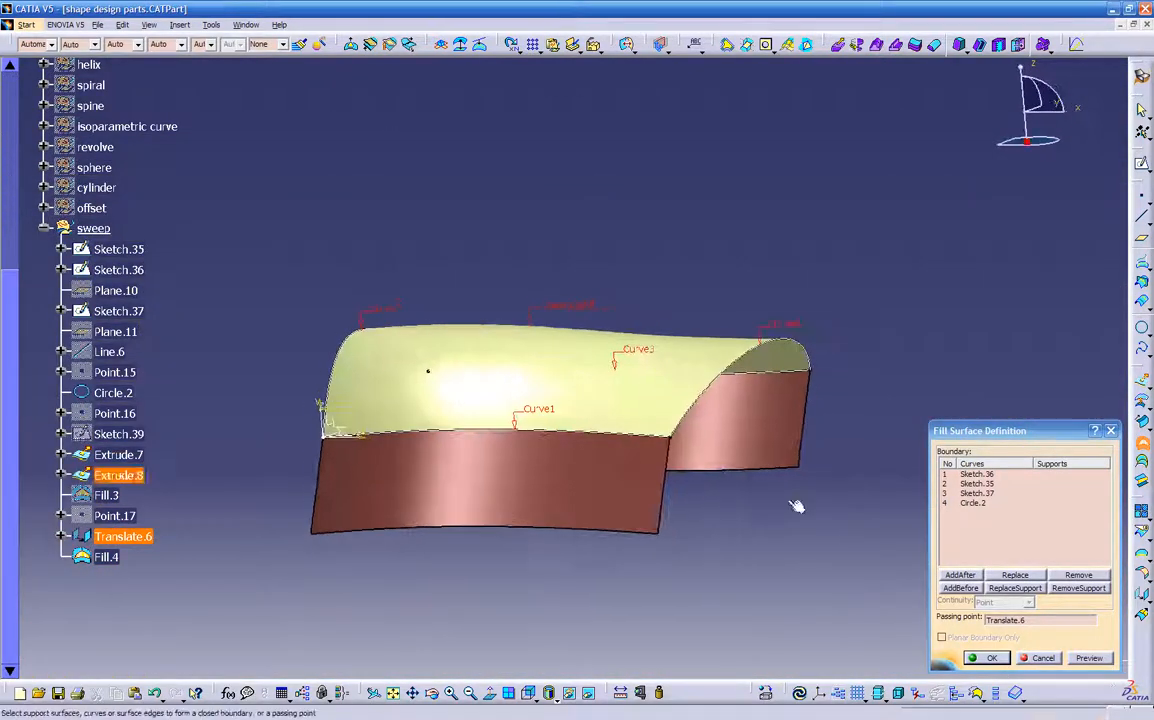
{"action": "left_click", "coordinate": [984, 658]}
- Set the Z translation distance of the passing point, Translate.6, to 1.417 in
{"action": "double_click", "coordinate": [538, 331]}
{"action": "left_click_drag", "start_coordinate": [531, 314], "coordinate": [527, 247]}
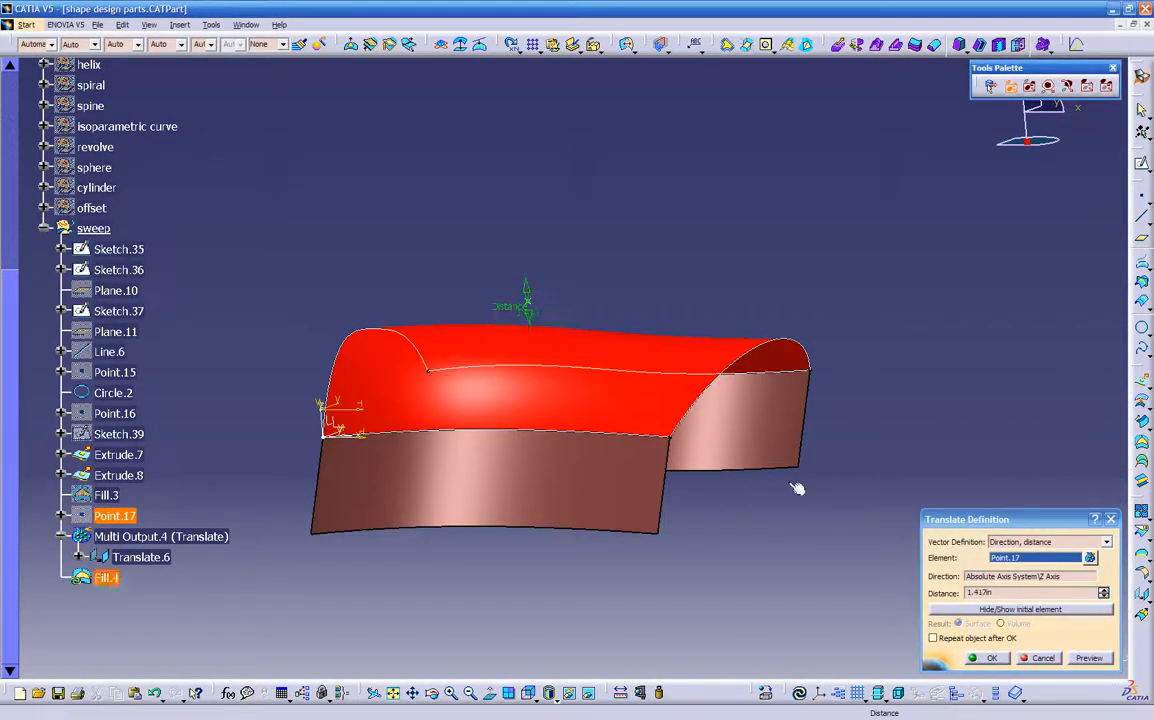
{"action": "left_click", "coordinate": [1087, 658]}
{"action": "left_click", "coordinate": [988, 657]}
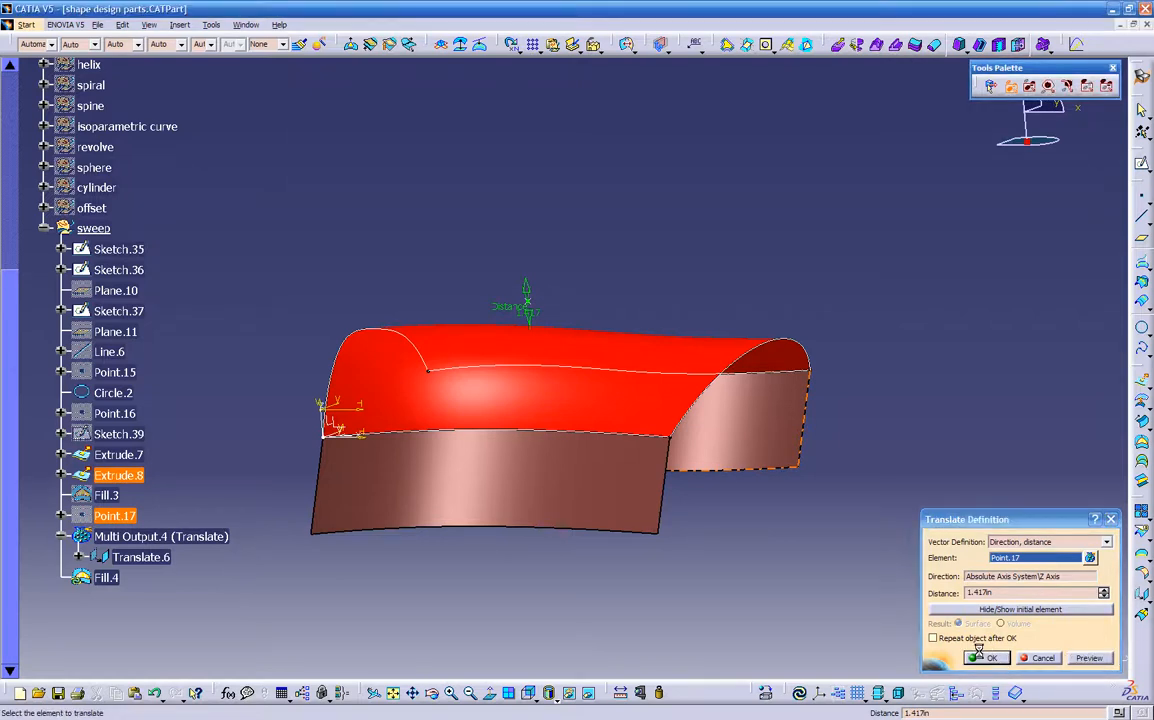
- Review Fill.4's boundary curves and Translate.6 passing point in its definition, and inspect the surface's shape from several sides
{"action": "mouse_move", "coordinate": [645, 511]}
{"action": "middle_mouse_down"}
{"action": "mouse_move", "coordinate": [532, 417]}
{"action": "mouse_move", "coordinate": [355, 412]}
{"action": "mouse_move", "coordinate": [296, 438]}
{"action": "mouse_move", "coordinate": [490, 464]}
{"action": "mouse_move", "coordinate": [580, 429]}
{"action": "mouse_move", "coordinate": [592, 514]}
{"action": "mouse_move", "coordinate": [654, 530]}
{"action": "mouse_move", "coordinate": [573, 473]}
{"action": "middle_mouse_up"}
{"action": "mouse_move", "coordinate": [490, 400]}
{"action": "middle_mouse_down"}
{"action": "mouse_move", "coordinate": [598, 379]}
{"action": "mouse_move", "coordinate": [464, 363]}
{"action": "mouse_move", "coordinate": [196, 553]}
{"action": "middle_mouse_up"}
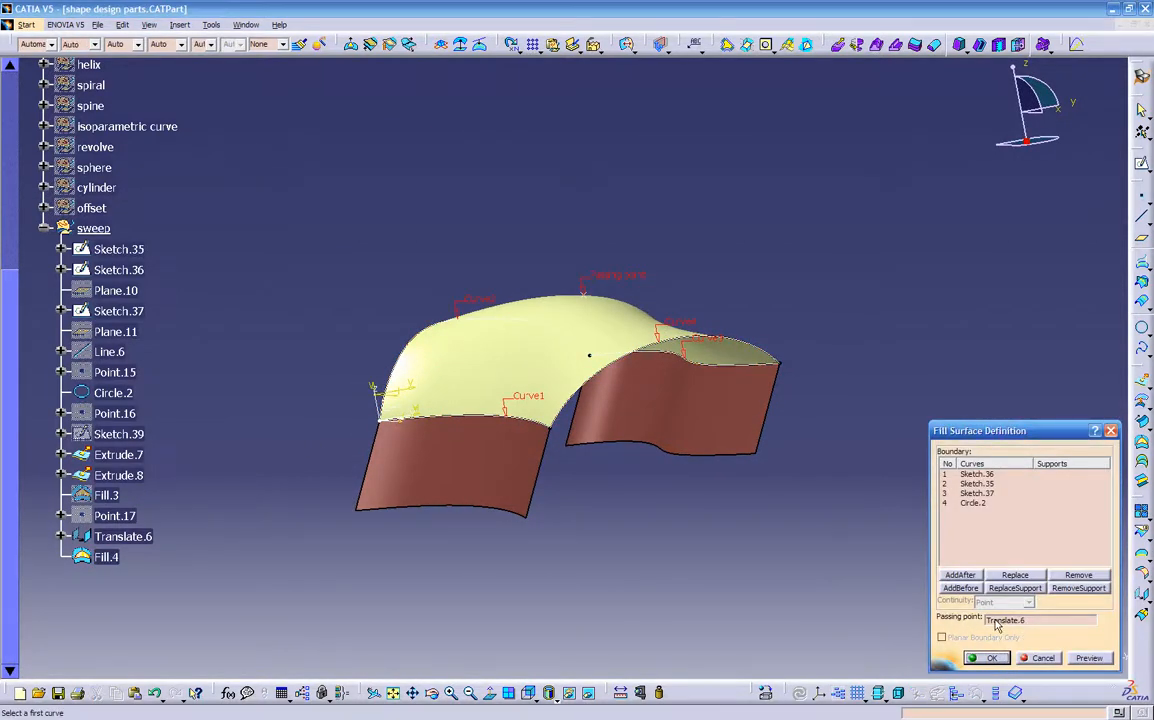
{"action": "left_click", "coordinate": [990, 621]}
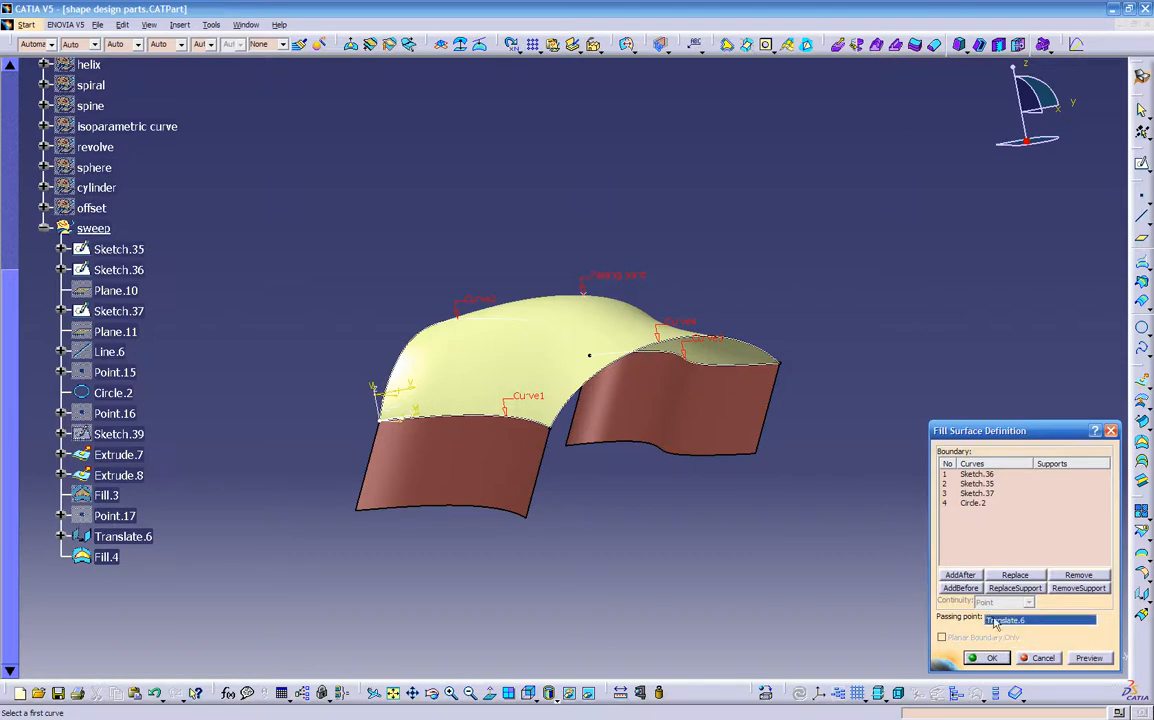
{"action": "middle_click_drag", "start_coordinate": [645, 478], "coordinate": [715, 490]}
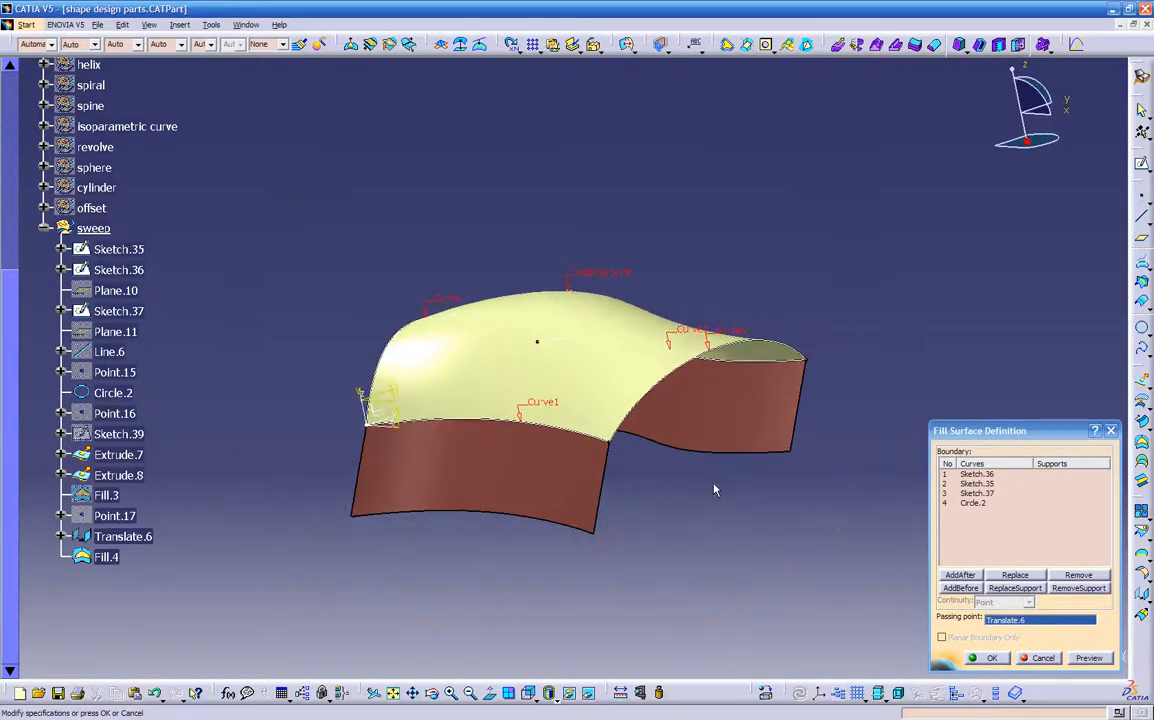
{"action": "middle_click_drag", "start_coordinate": [563, 463], "coordinate": [501, 509]}
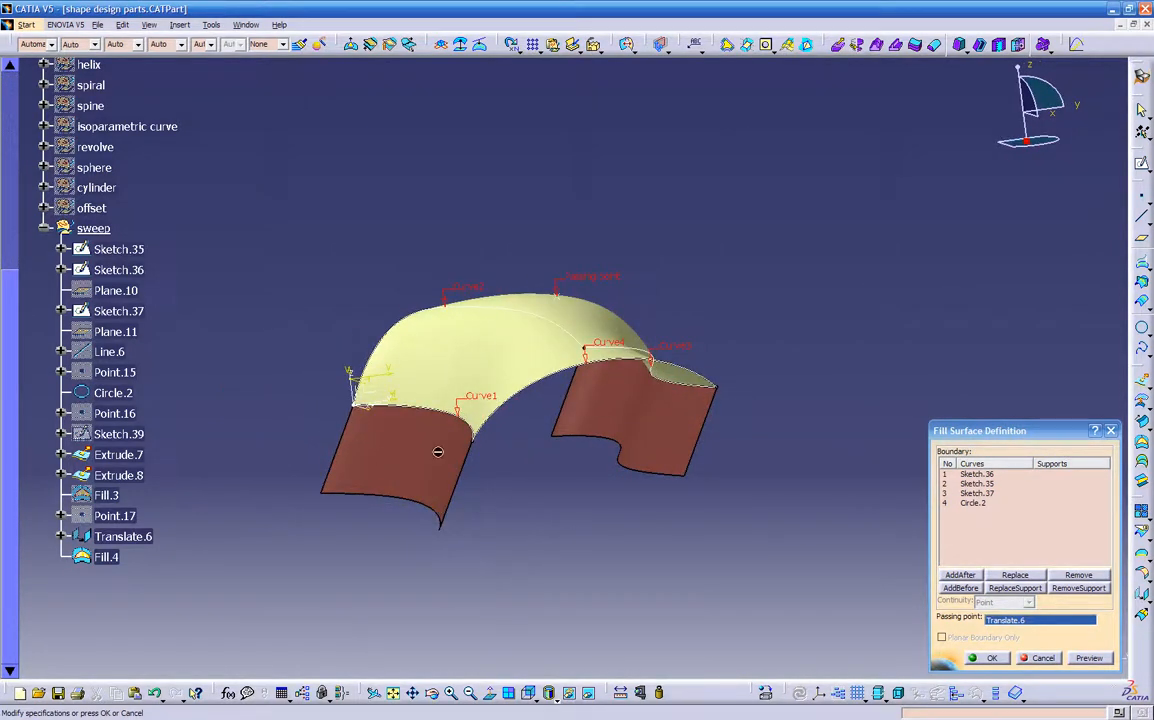
{"action": "middle_click_drag", "start_coordinate": [681, 448], "coordinate": [697, 473]}
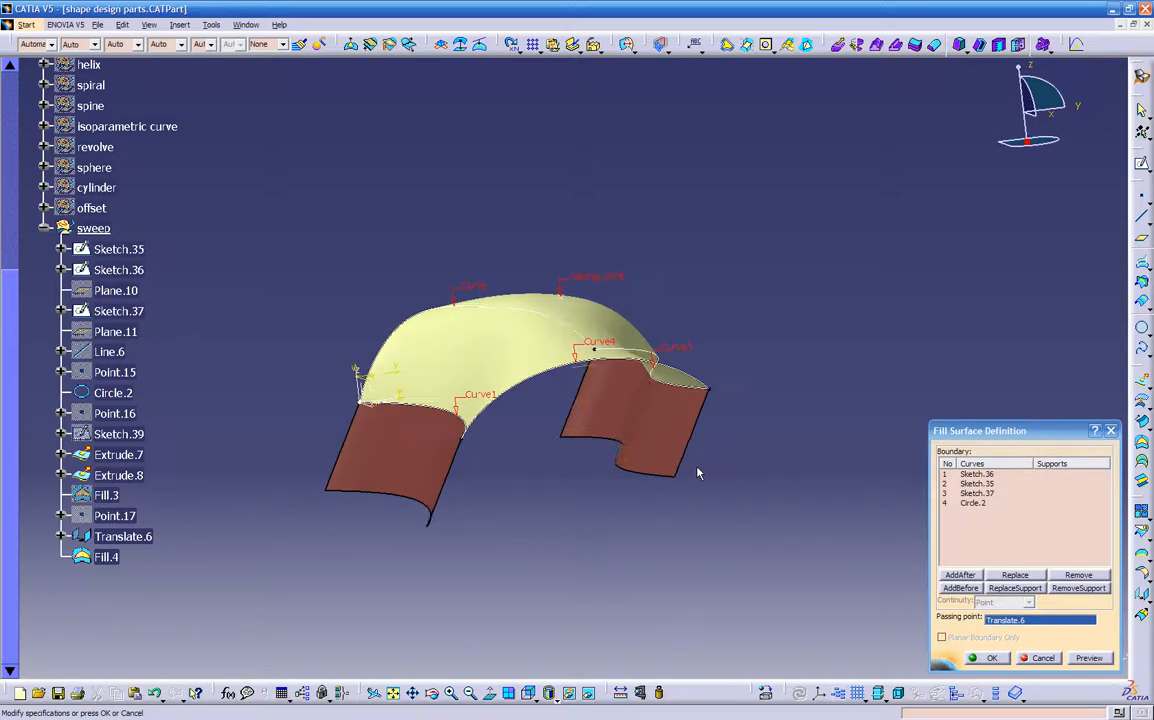
{"action": "left_click", "coordinate": [984, 494]}
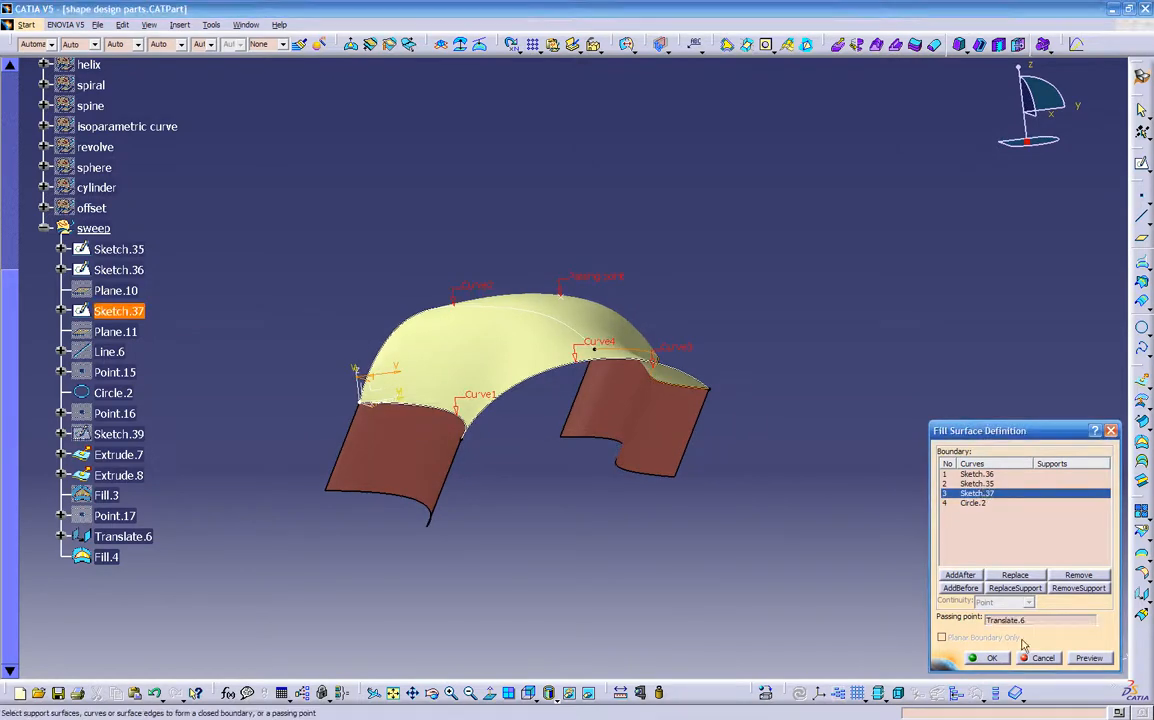
{"action": "left_click", "coordinate": [985, 658]}
{"action": "middle_click_drag", "start_coordinate": [681, 561], "coordinate": [912, 501]}
{"action": "middle_click_drag", "start_coordinate": [657, 536], "coordinate": [590, 540]}
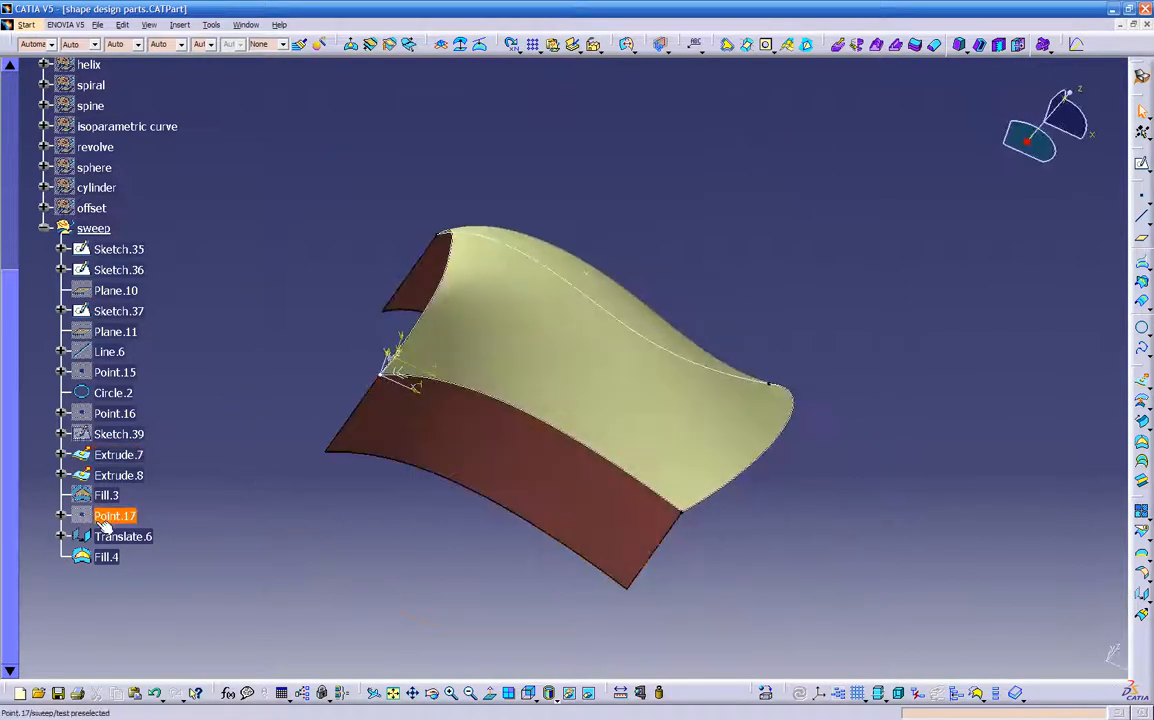
- Show the hidden Fill.3 surface and compare it with Fill.4 from several sides
{"action": "right_click", "coordinate": [115, 503]}
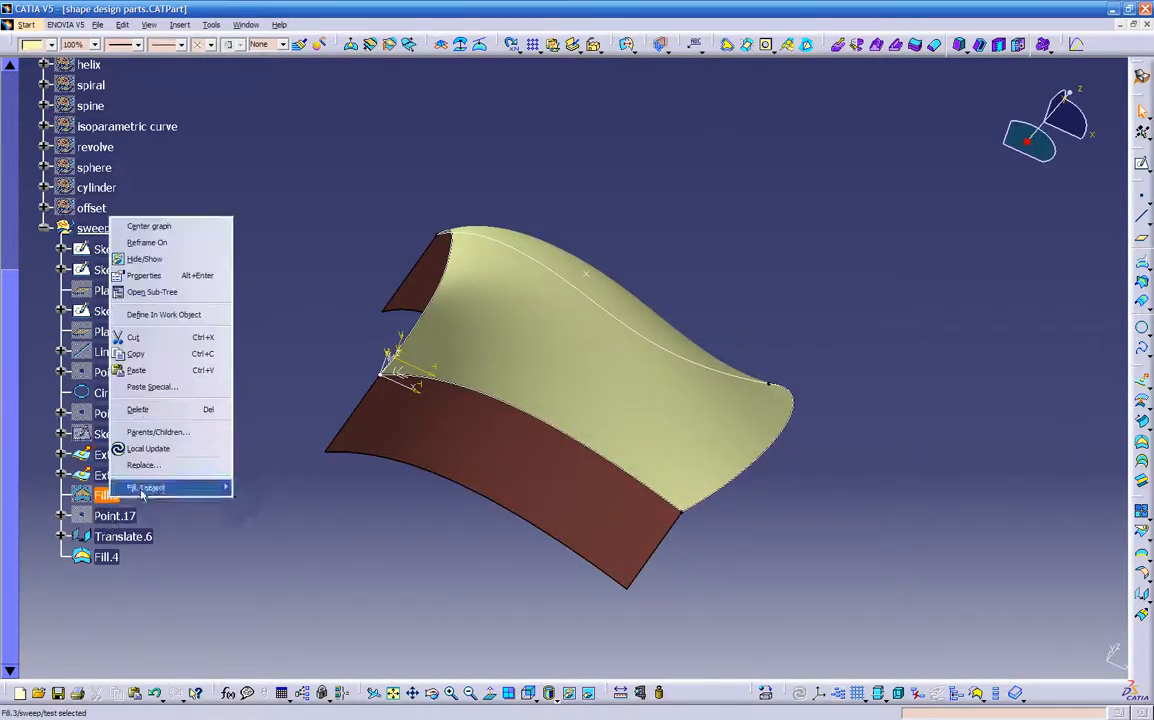
{"action": "left_click", "coordinate": [147, 260]}
{"action": "middle_click_drag", "start_coordinate": [480, 520], "coordinate": [695, 413]}
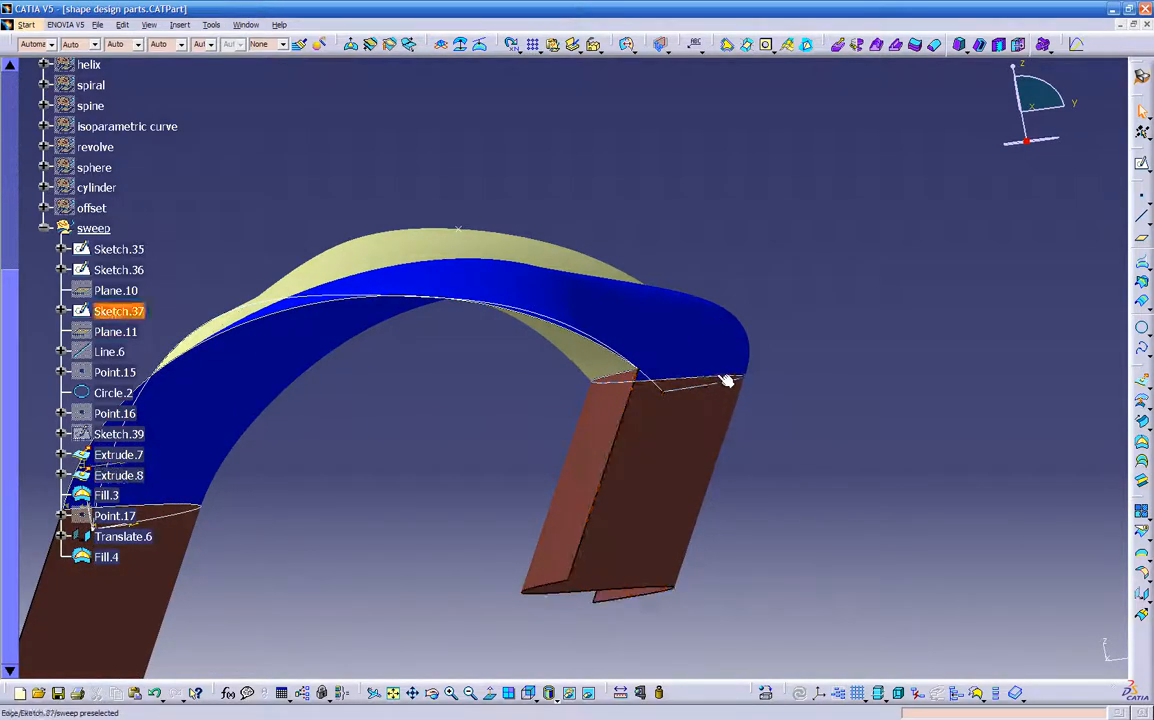
{"action": "middle_click_drag", "start_coordinate": [483, 441], "coordinate": [660, 450]}
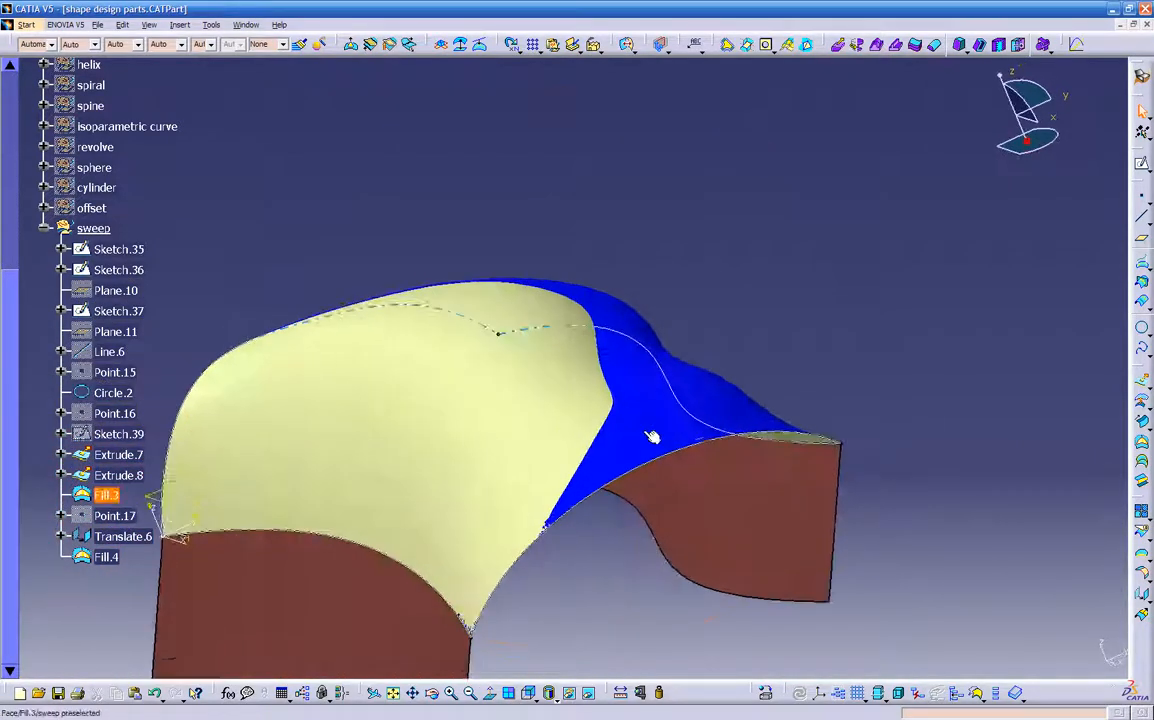
- Try to set Translate.6 as the passing point of the tangent-supported Fill.3 surface, and close the update diagnosis
{"action": "left_click", "coordinate": [640, 406]}
{"action": "double_click", "coordinate": [647, 410]}
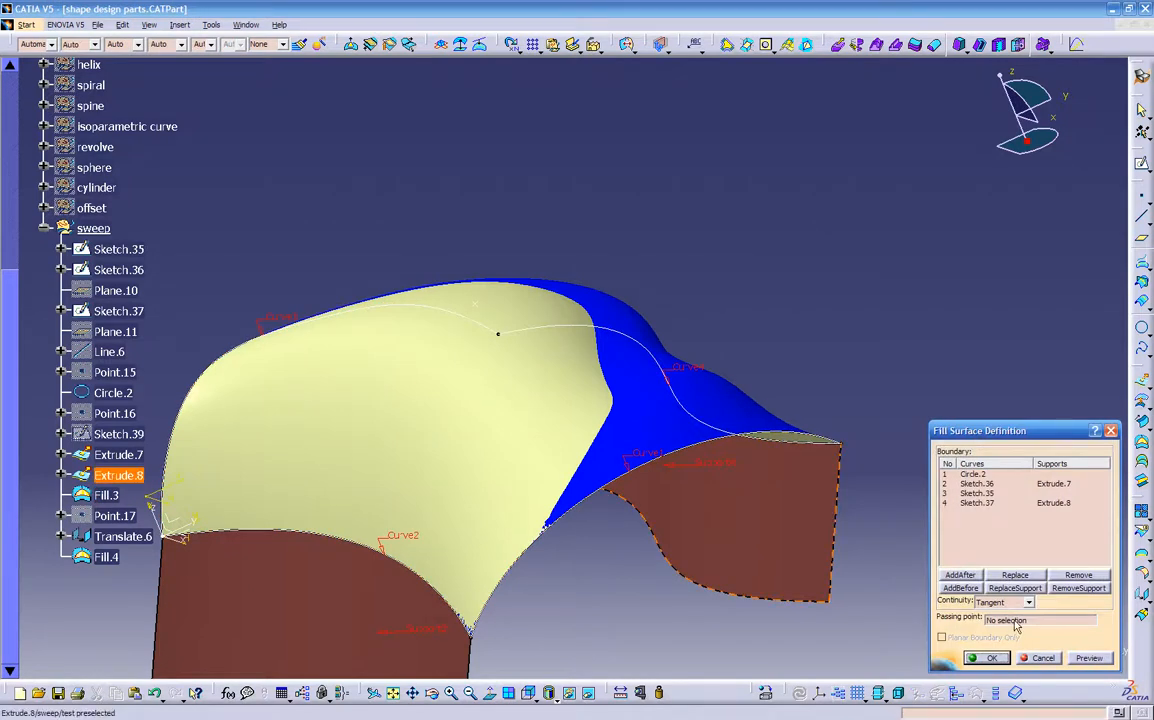
{"action": "left_click", "coordinate": [479, 304]}
{"action": "left_click", "coordinate": [1087, 658]}
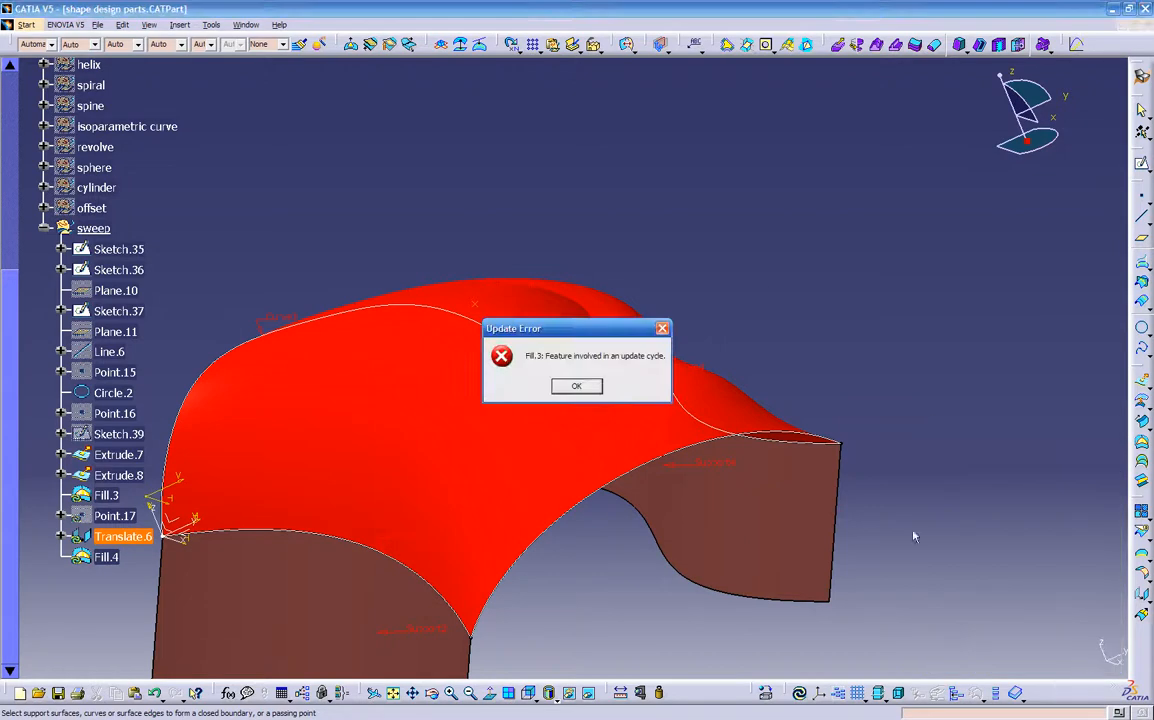
{"action": "left_click", "coordinate": [577, 387]}
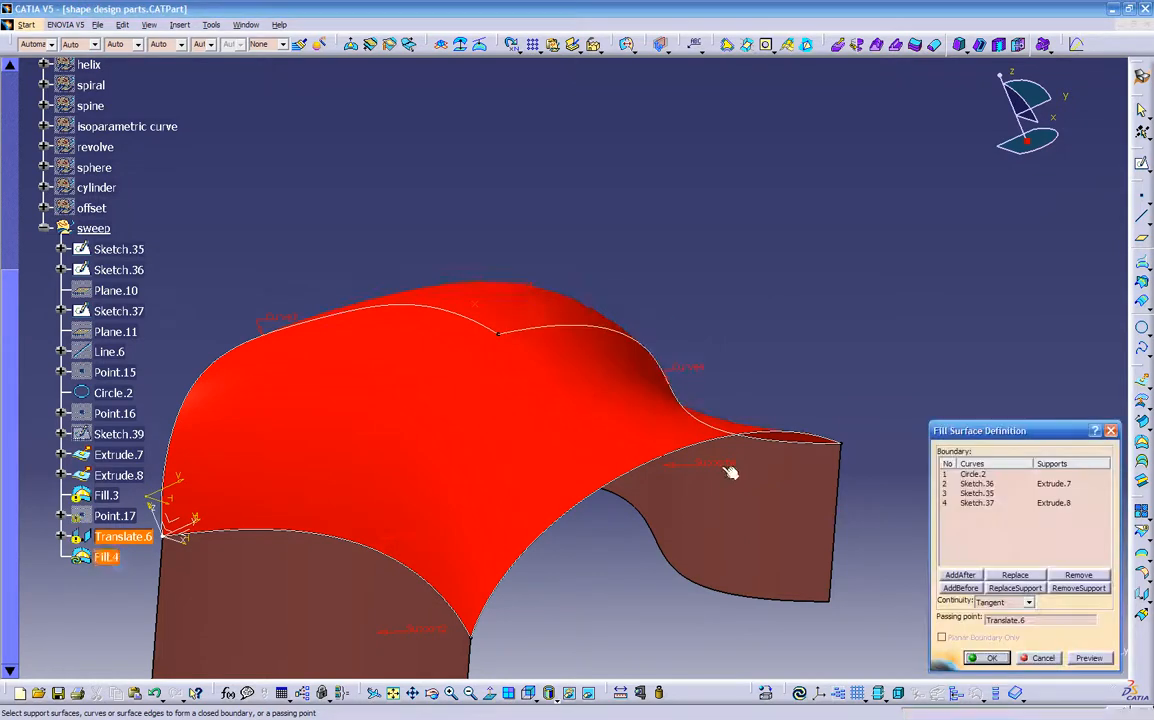
{"action": "left_click", "coordinate": [986, 659]}
{"action": "left_click", "coordinate": [588, 390]}
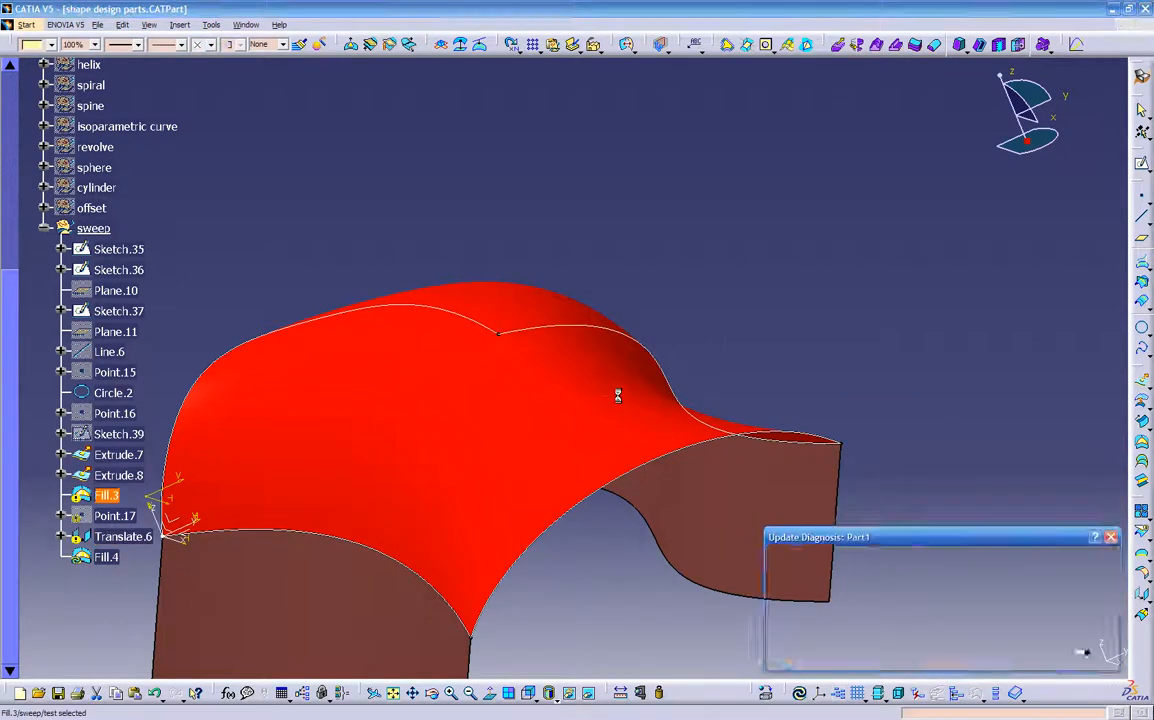
{"action": "left_click", "coordinate": [1093, 658]}
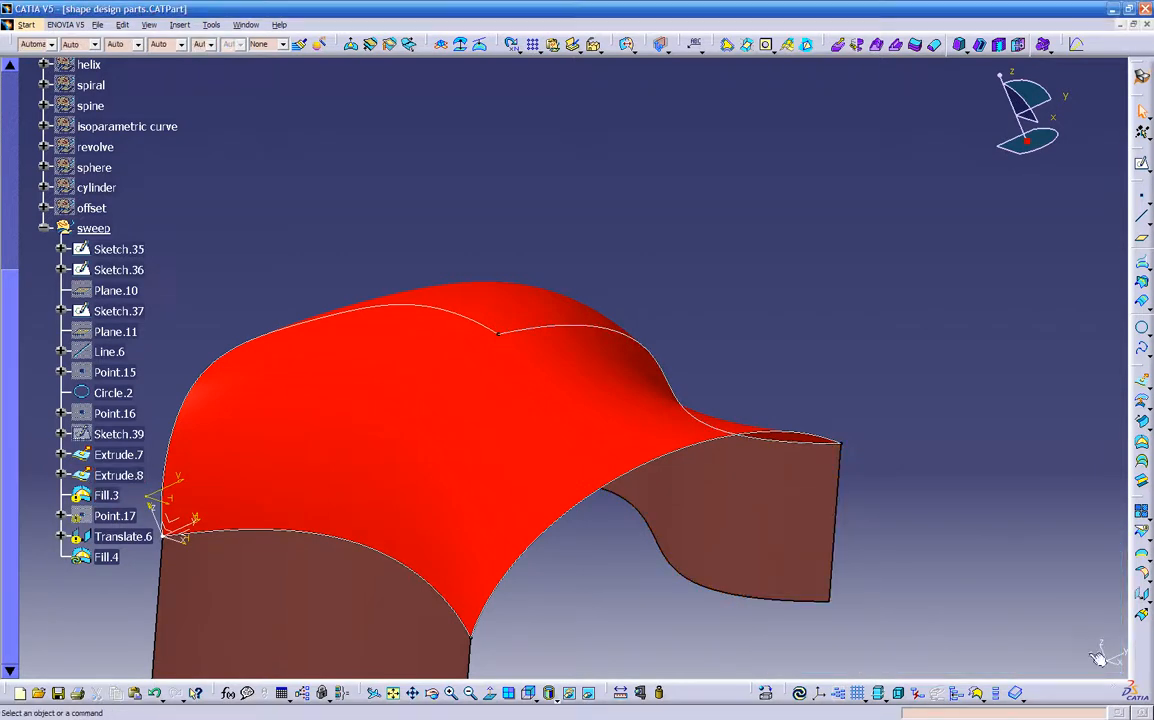
{"action": "middle_click_drag", "start_coordinate": [697, 605], "coordinate": [645, 655]}
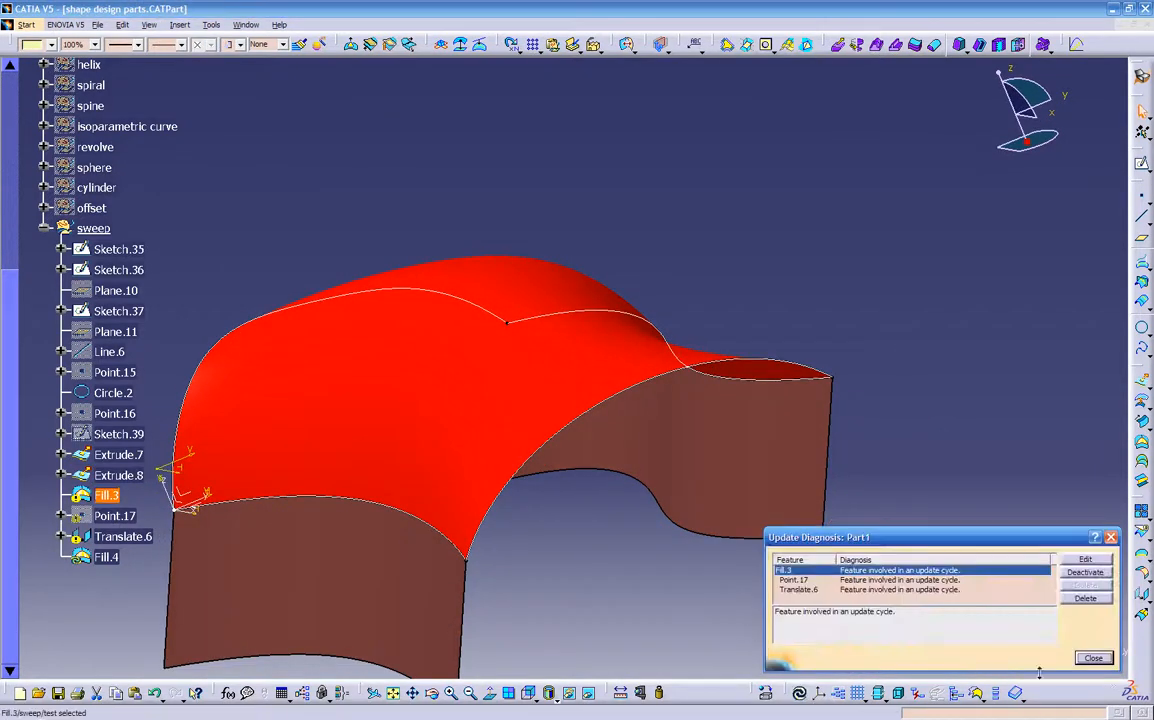
{"action": "left_click", "coordinate": [1093, 658]}
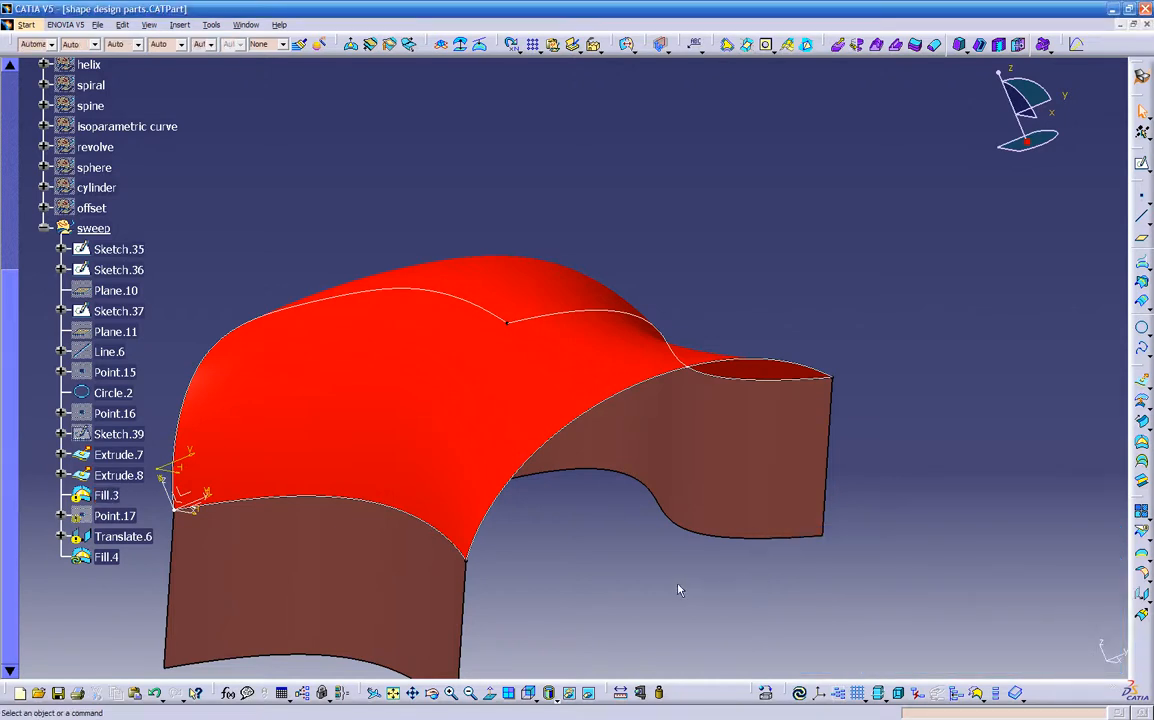
- Undo the passing point change on the Fill.3 surface
{"action": "key", "text": "ctrl+z"}
{"action": "left_click", "coordinate": [643, 578]}
{"action": "middle_click_drag", "start_coordinate": [617, 538], "coordinate": [619, 516]}
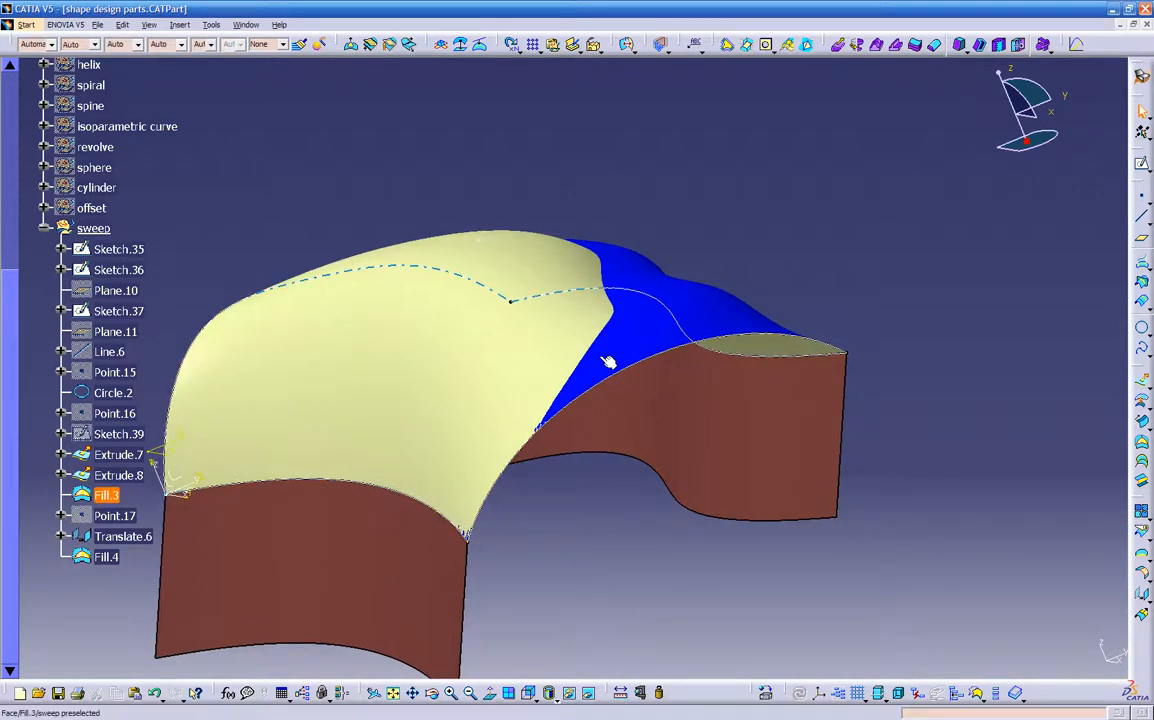
- Hide the Fill.4 surface and inspect Fill.3 between the two extruded surfaces
{"action": "right_click", "coordinate": [107, 557]}
{"action": "left_click", "coordinate": [140, 310]}
{"action": "middle_click_drag", "start_coordinate": [768, 582], "coordinate": [629, 267]}
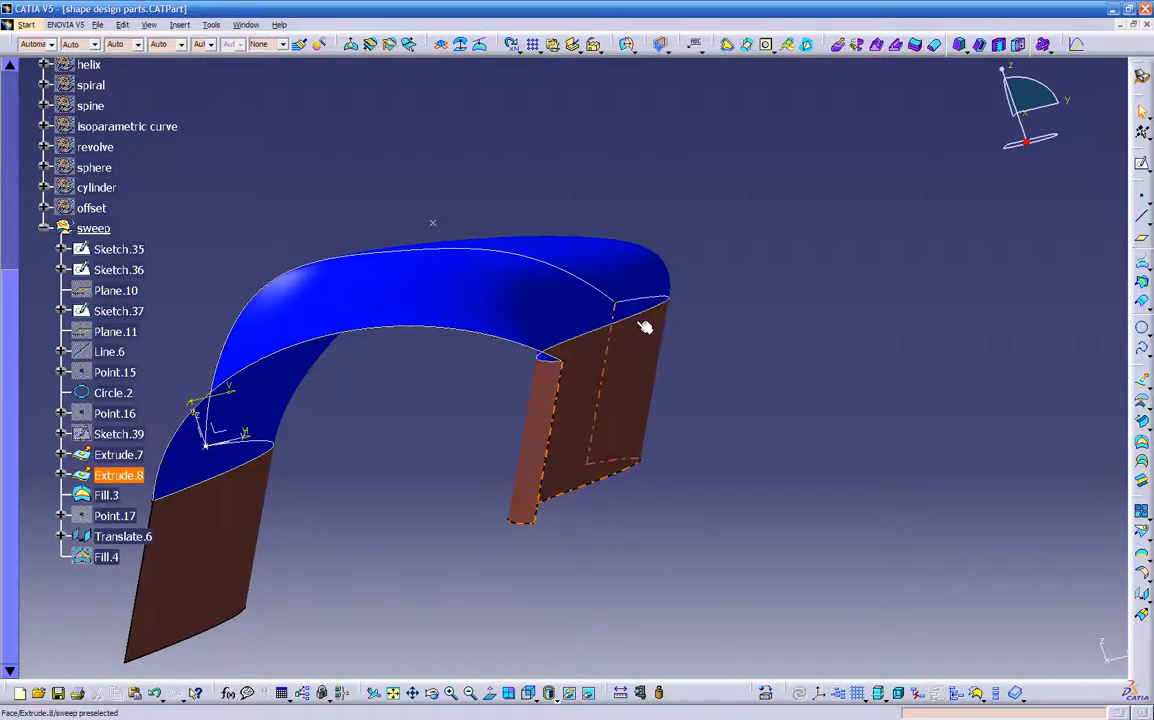